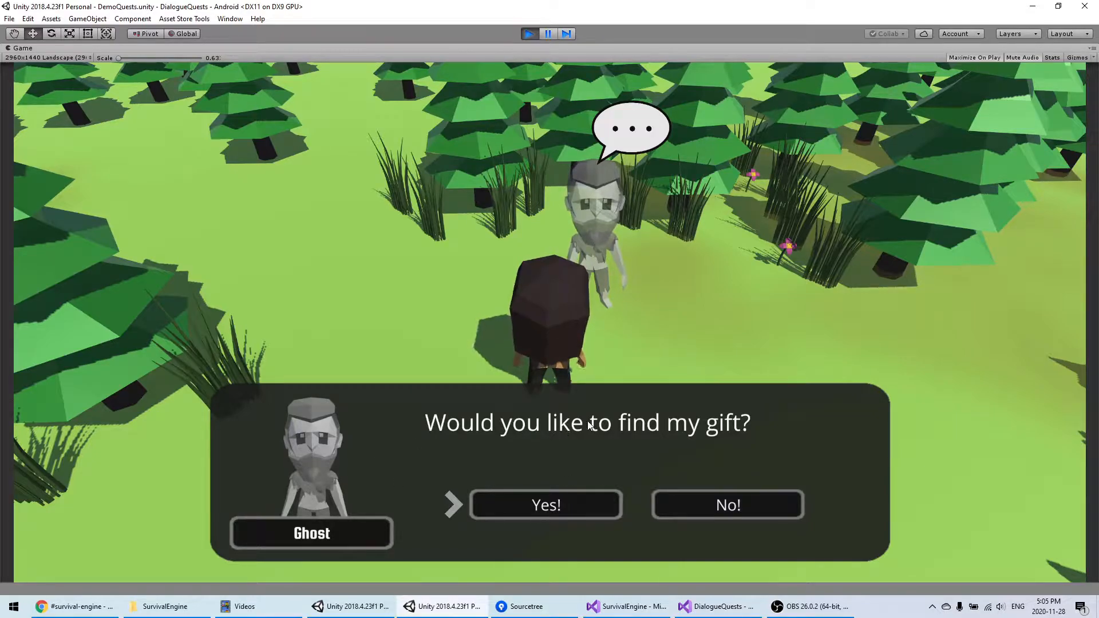
Answer Yes to the ghost's question in the running demo and stop play mode
left_click(582, 507)
key("ctrl+p")
left_click_drag(496, 284, 430, 314, "alt")
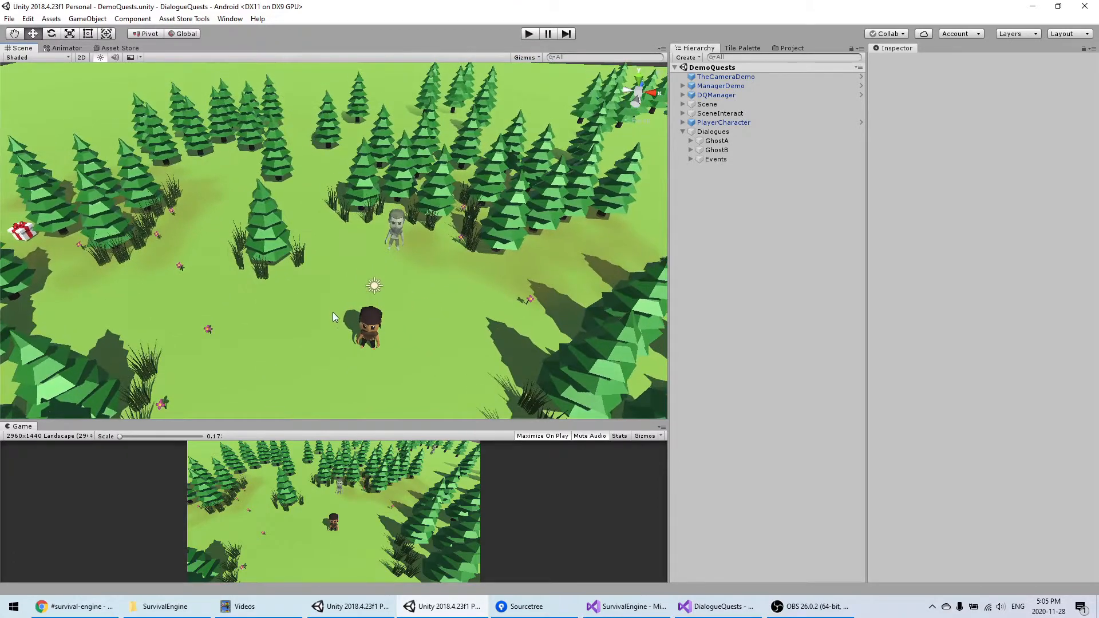
middle_click_drag(12, 238, 84, 249)
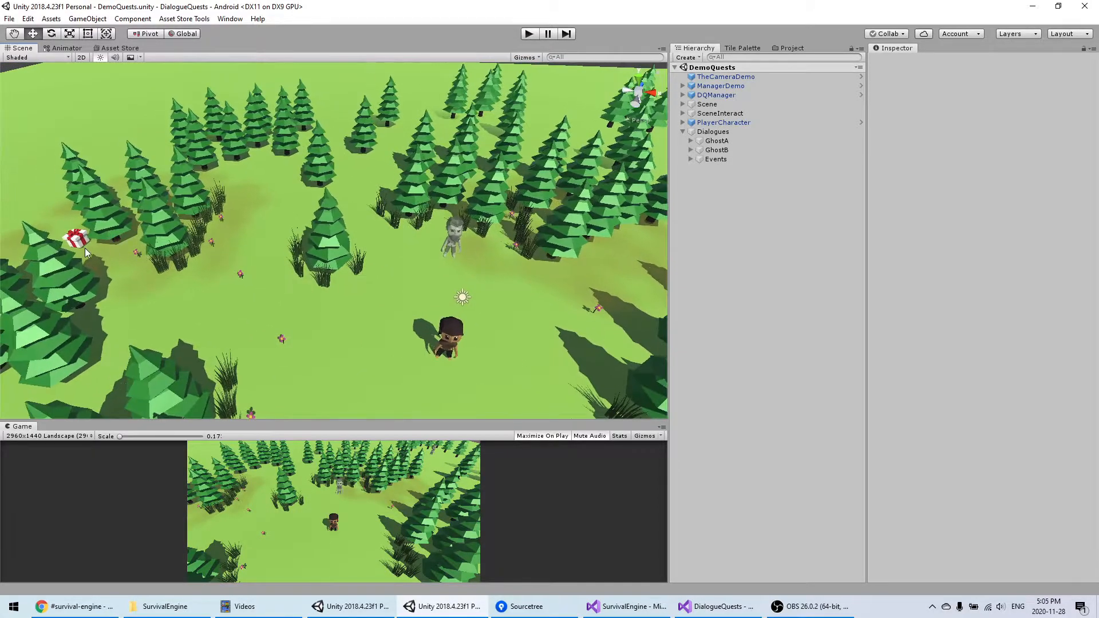
middle_click_drag(453, 244, 427, 272)
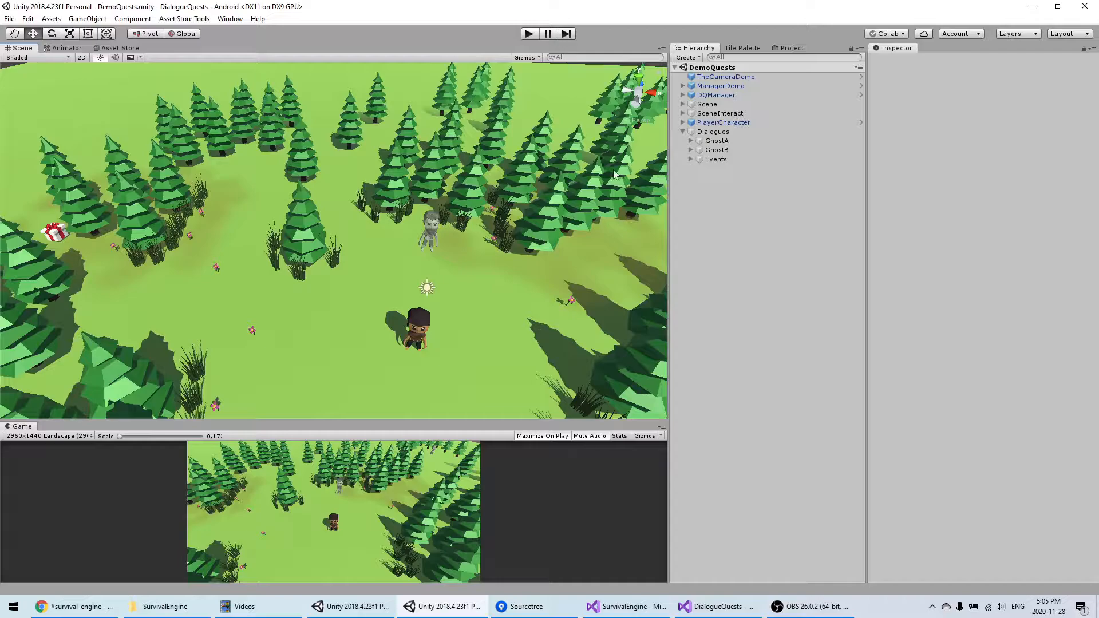
Move the Gift object deeper into the forest clearing, to about X -11.32 and Z 13.09
middle_click_drag(59, 238, 280, 264)
scroll(238, 247, "up", 3)
left_click(228, 247)
left_click_drag(225, 276, 372, 198)
middle_click_drag(393, 222, 240, 176)
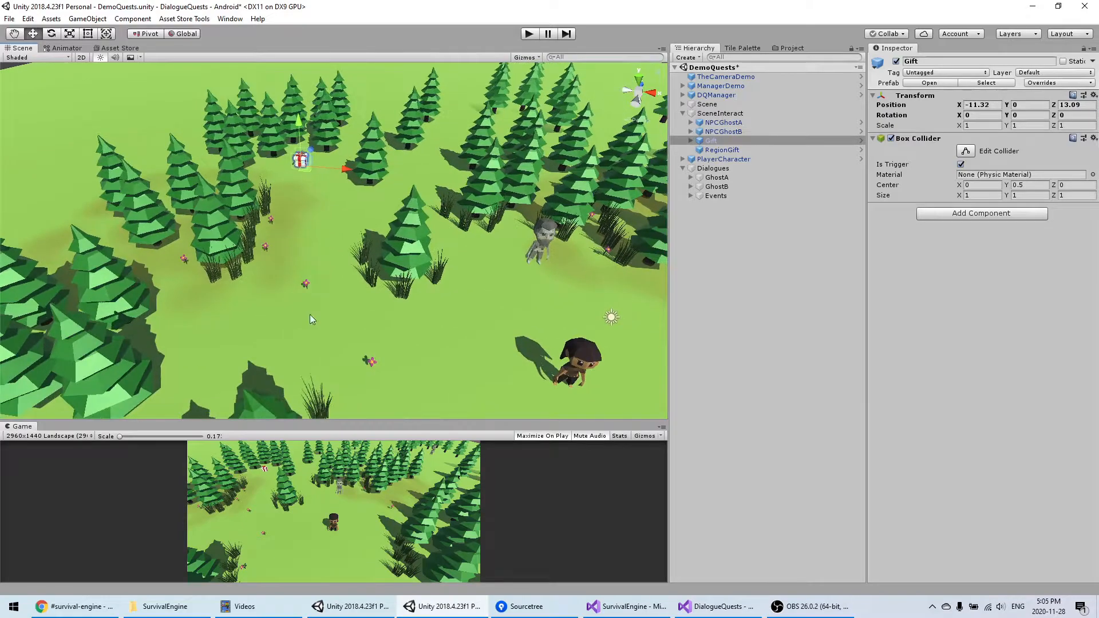
middle_click_drag(517, 290, 382, 284)
right_click_drag(382, 282, 353, 309)
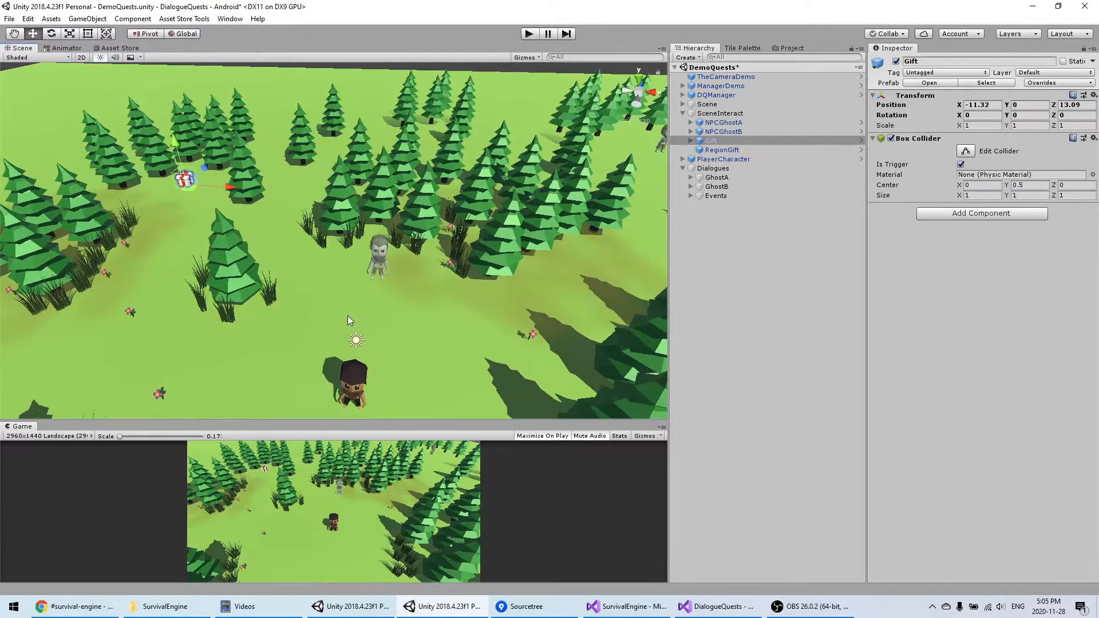
middle_click_drag(351, 319, 403, 306)
right_click_drag(403, 306, 420, 314)
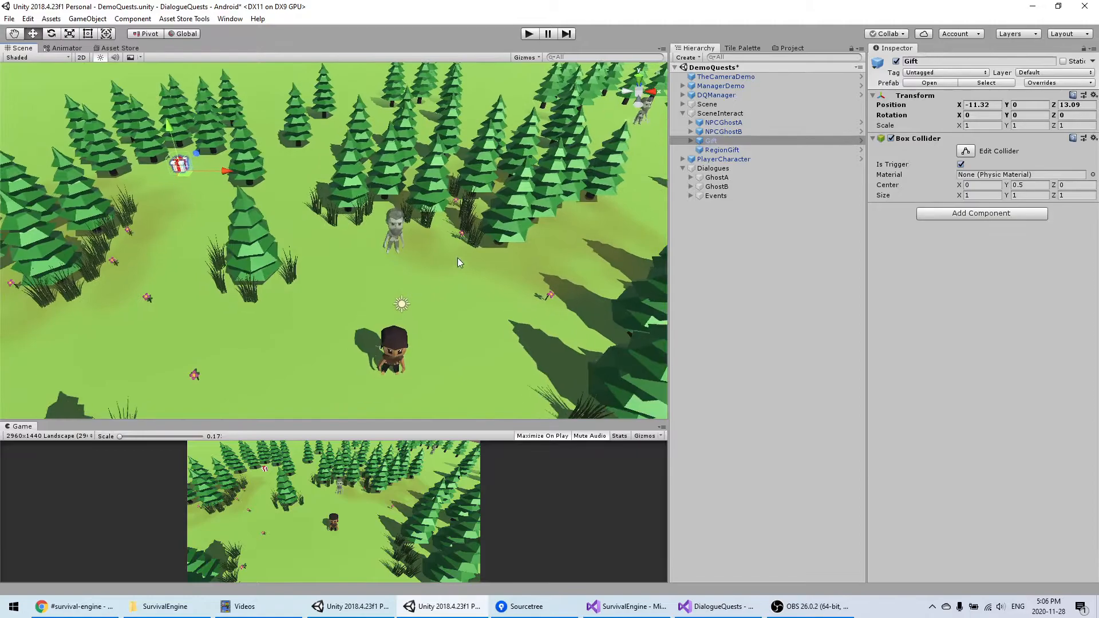
Delete the GhostB and Events groups from the Dialogues object, keeping GhostA
left_click(681, 113)
left_click(730, 187)
left_click(711, 143)
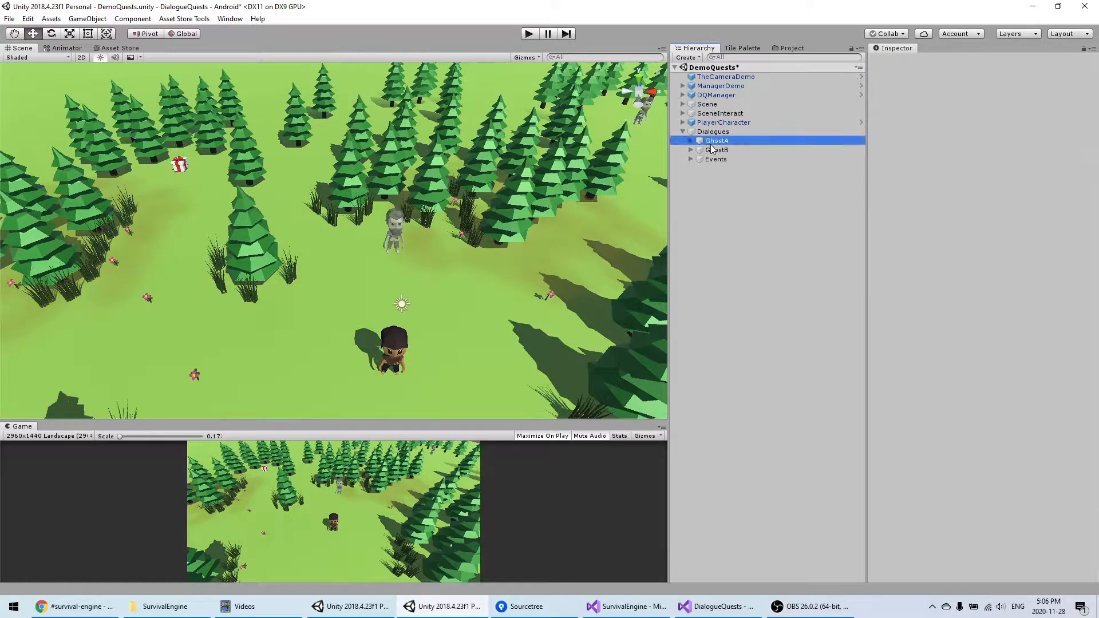
left_click(723, 159)
left_click(720, 142)
left_click(720, 149)
left_click(721, 157, "shift")
key("Delete")
Delete all the child events of GhostA, from TellBest through After, and save the scene
left_click(691, 141)
left_click(726, 150)
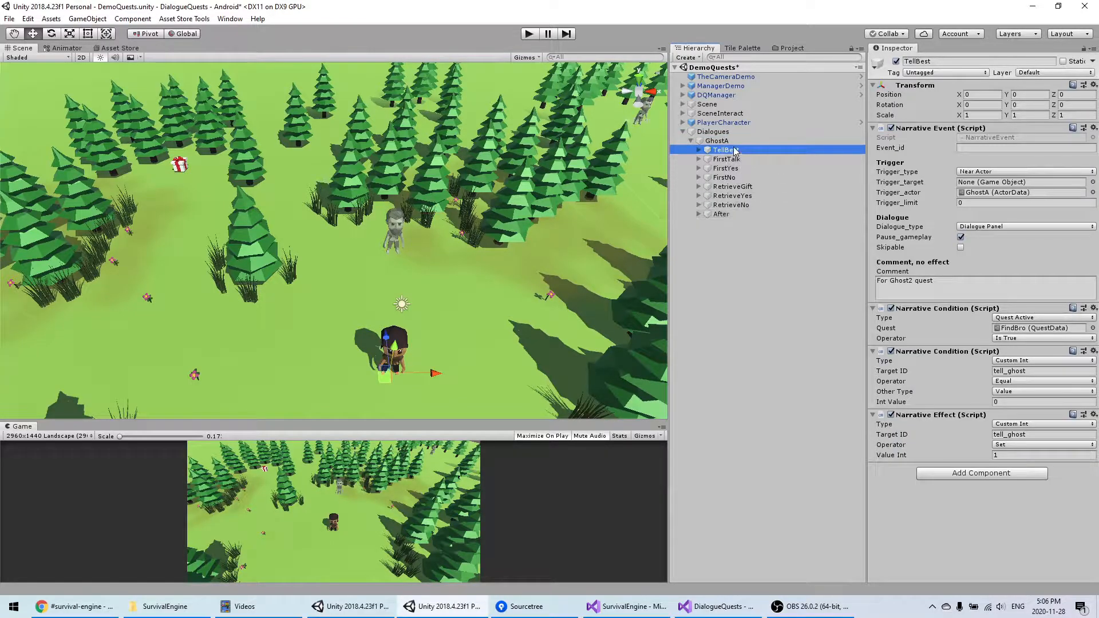
left_click(721, 215, "shift")
key("Delete")
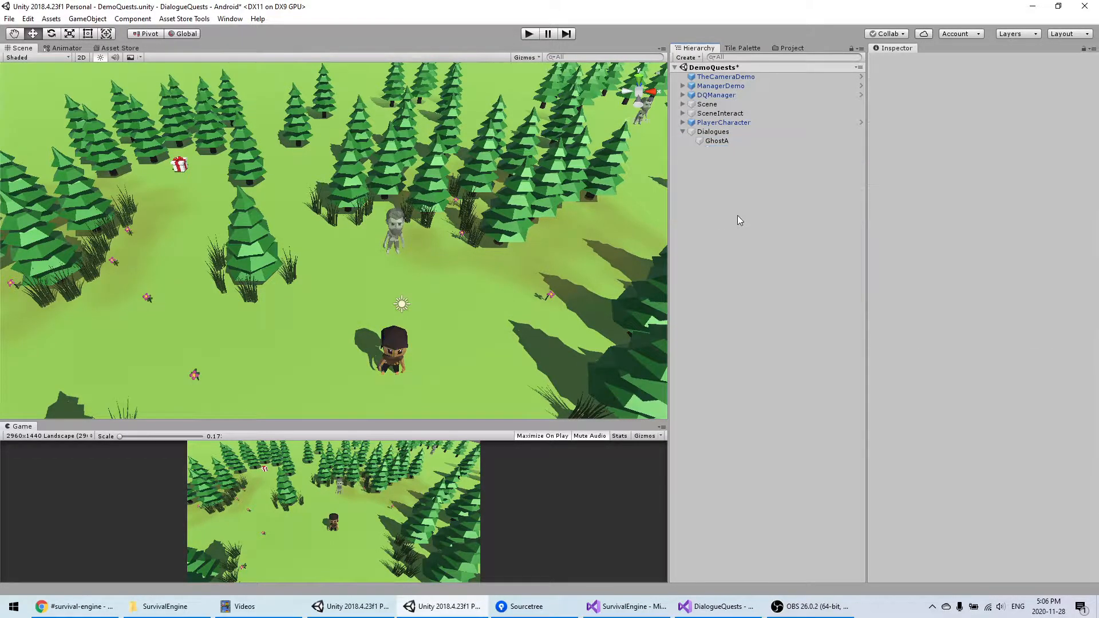
scroll(356, 220, "up", 3)
key("ctrl+s")
scroll(422, 204, "up", 2)
middle_click_drag(427, 208, 385, 228)
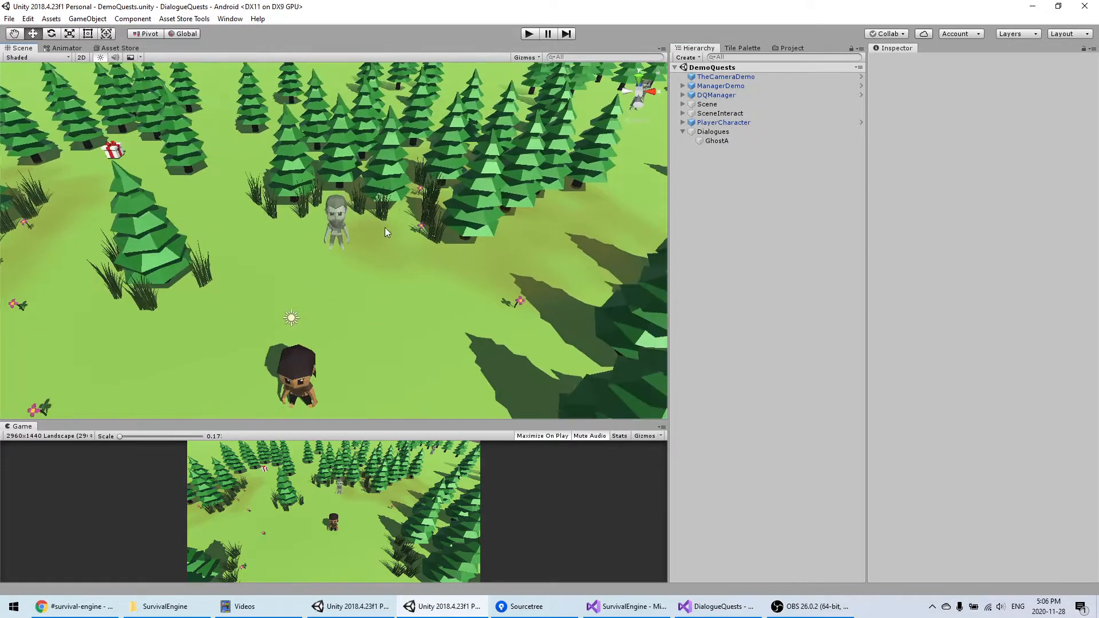
Create an empty child object named FirstTalk under GhostA in the Dialogues group
left_click(734, 141)
left_click(716, 131)
left_click(696, 140)
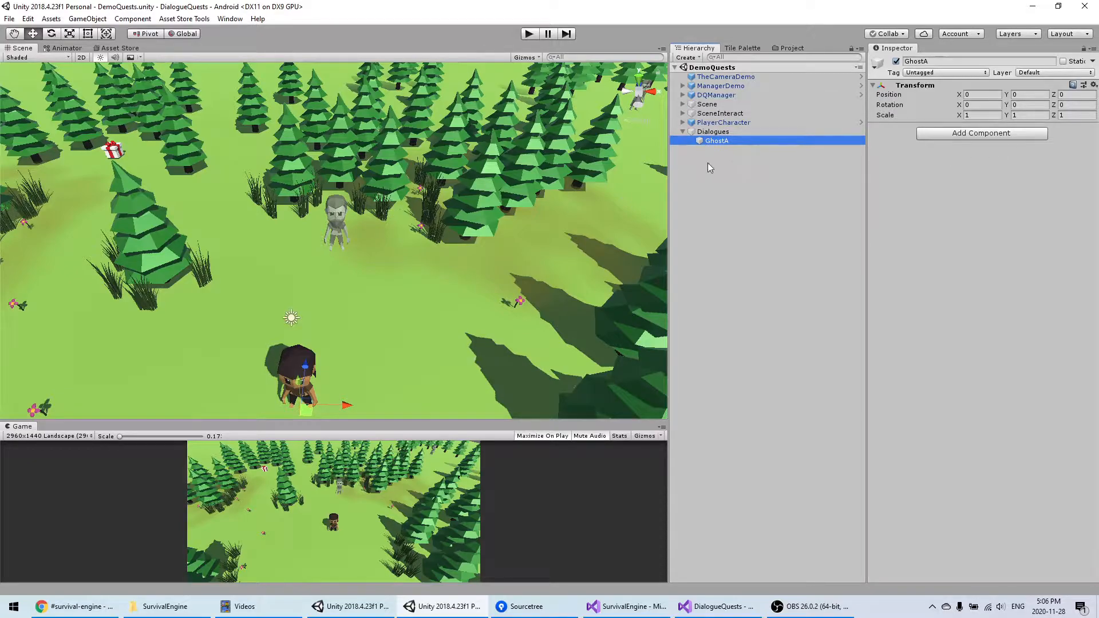
middle_click_drag(359, 265, 369, 248)
right_click_drag(369, 247, 361, 242)
middle_click_drag(367, 237, 391, 221)
right_click(746, 141)
left_click(745, 218)
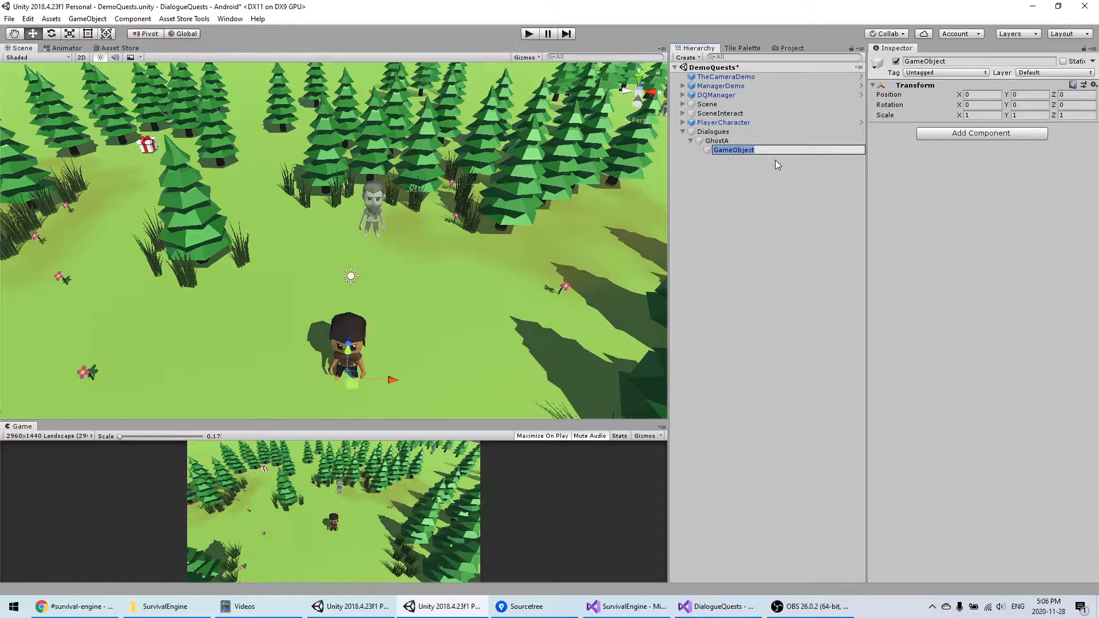
type("FirstTalk")
key("Return")
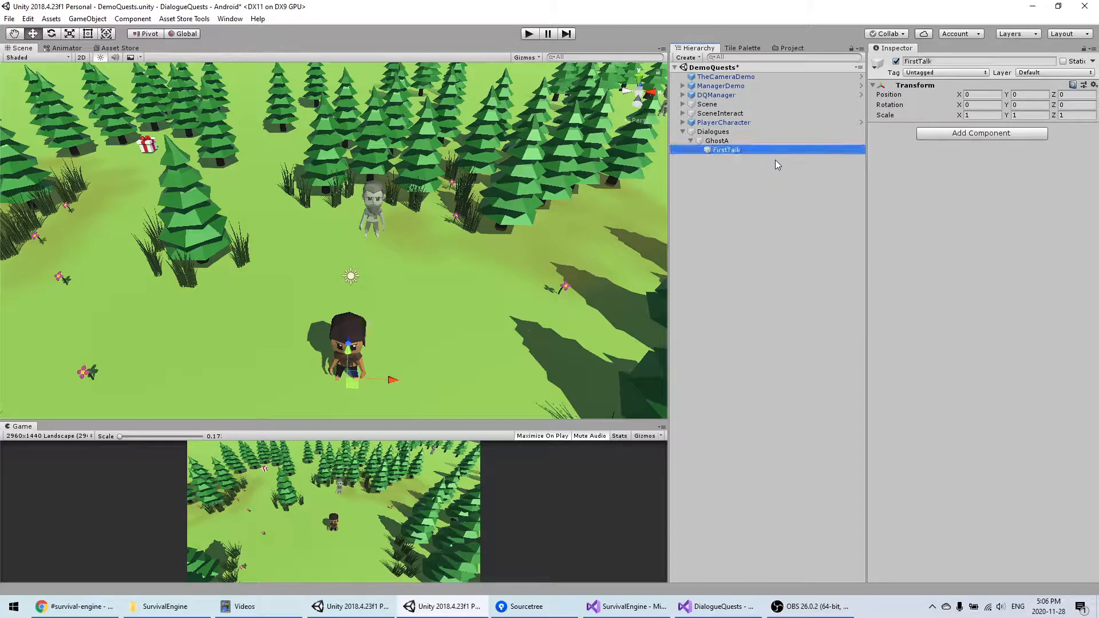
Add a Narrative Event component to the FirstTalk object
middle_click_drag(339, 205, 369, 221)
left_click(996, 135)
type("di")
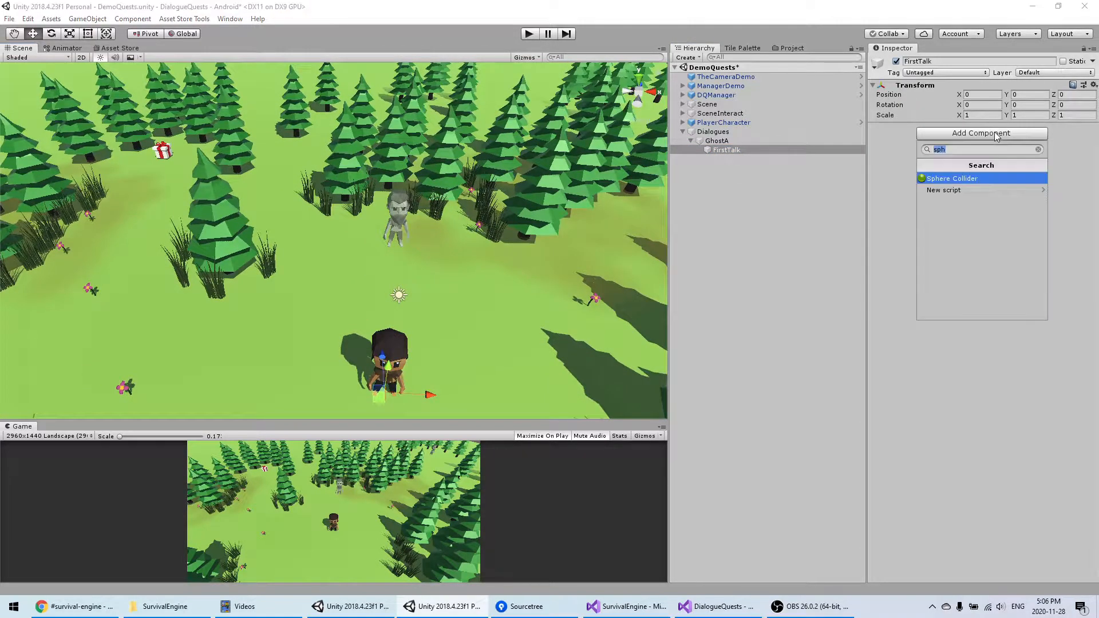
type("al")
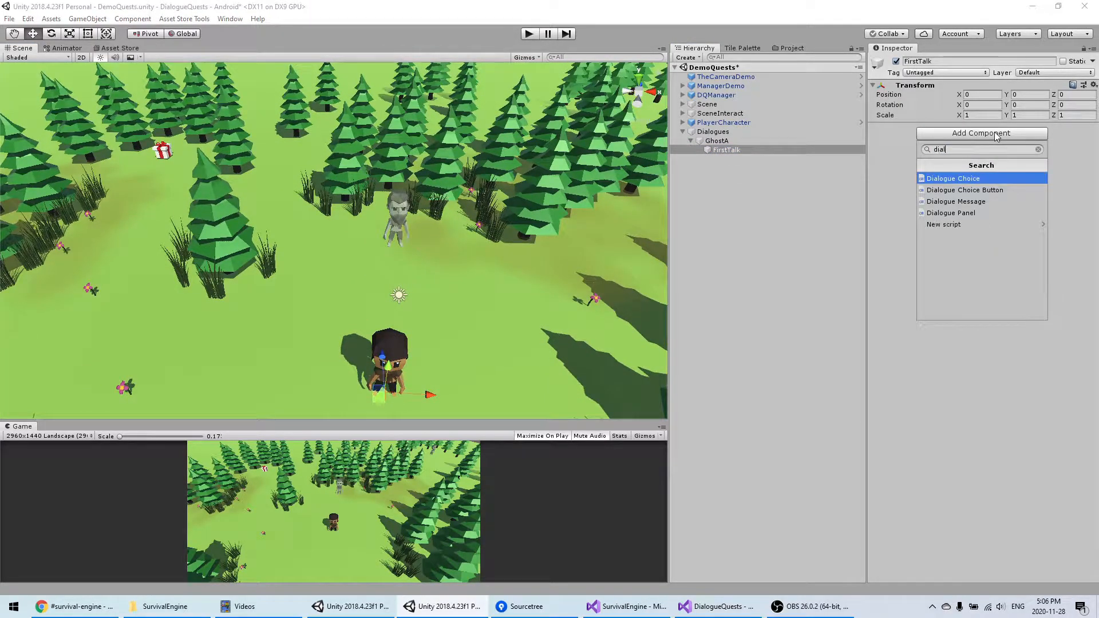
key("BackSpace")
key("BackSpace")
key("BackSpace")
key("BackSpace")
type("narra")
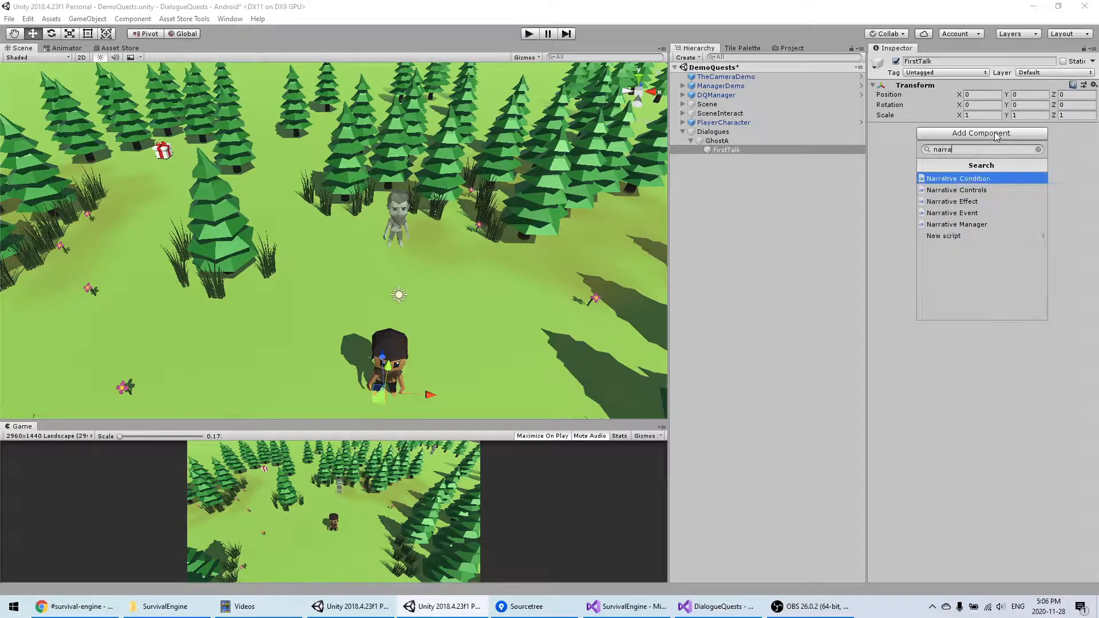
key("Down")
key("Down")
key("Down")
key("Return")
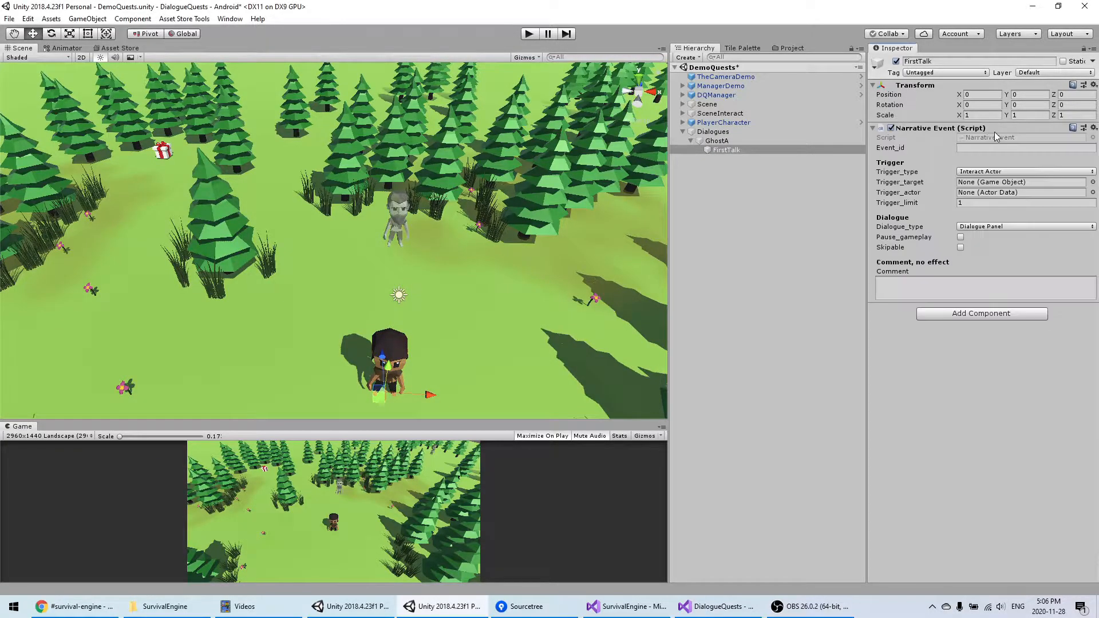
Set FirstTalk's trigger type to Near Actor and its trigger actor to GhostA, and check the ghost character's Actor component
left_click_drag(488, 192, 477, 179, "alt")
left_click(970, 173)
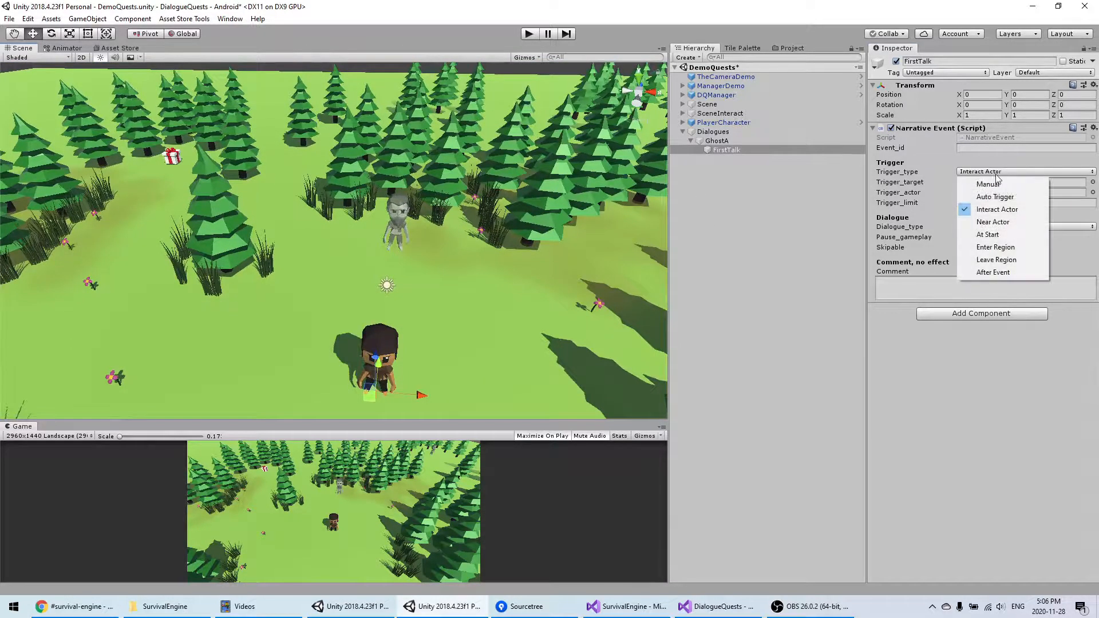
left_click(976, 224)
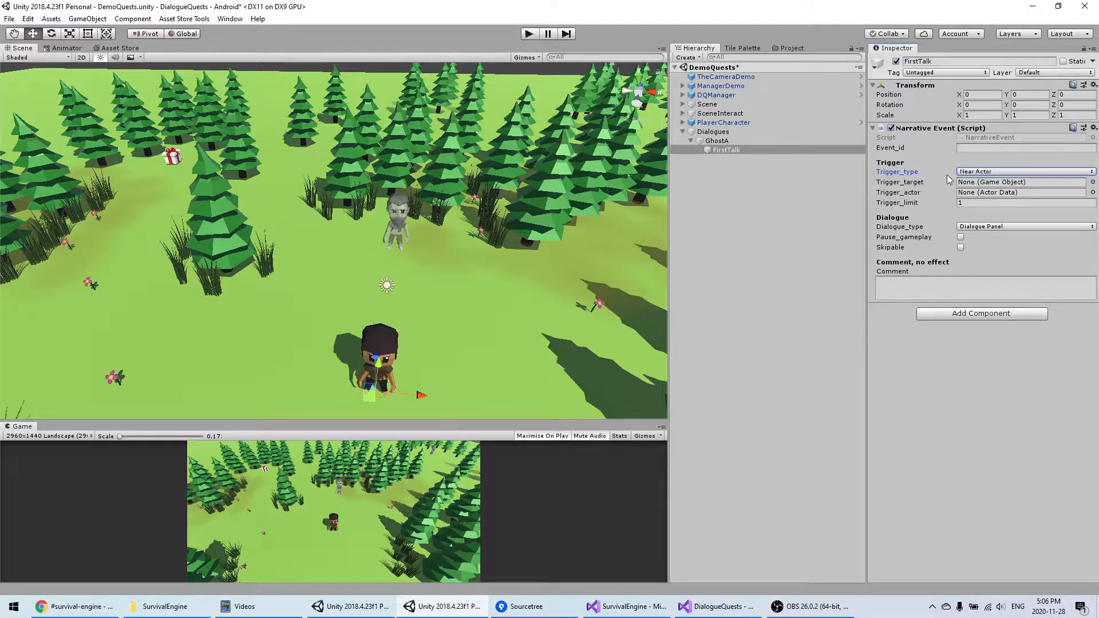
left_click(1092, 193)
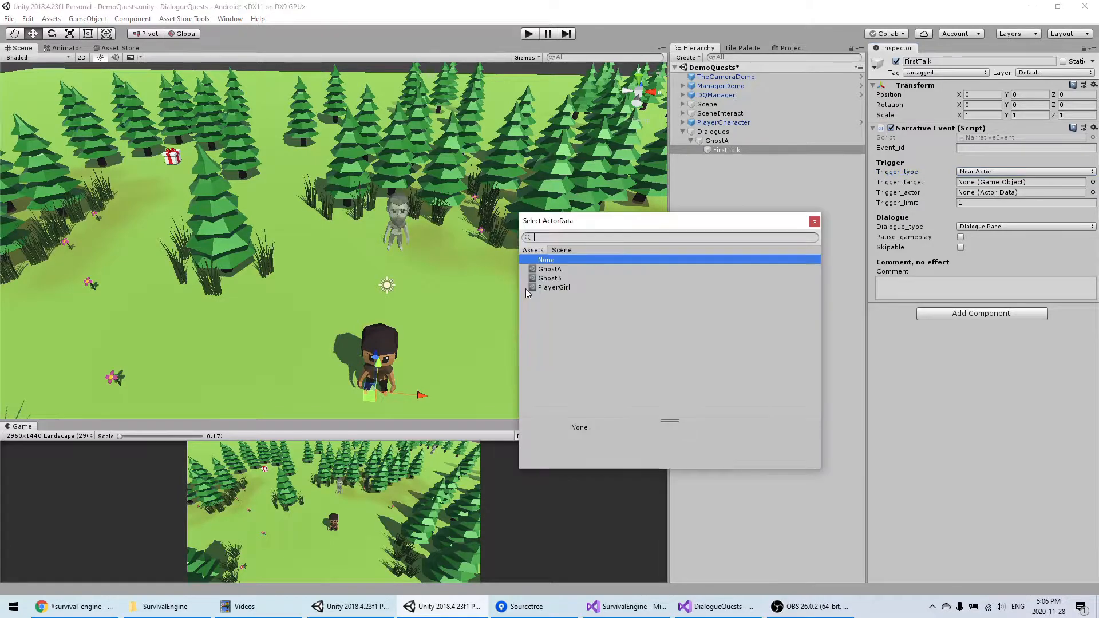
left_click(548, 270)
left_click(747, 212)
left_click(400, 223)
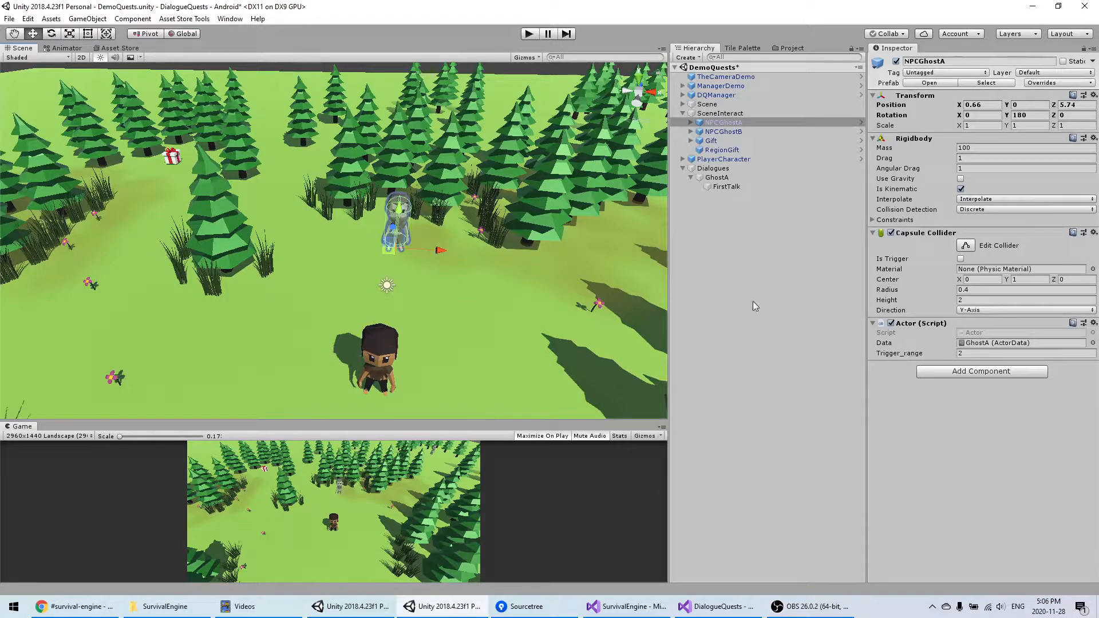
left_click(727, 186)
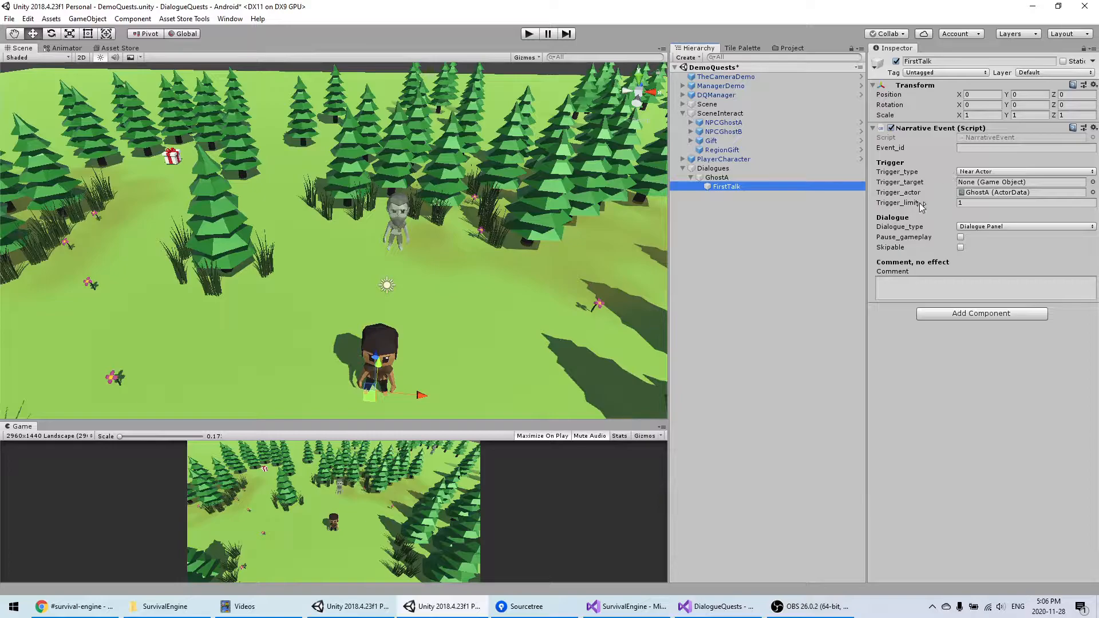
Try other trigger limits such as 0 on the FirstTalk event, ending with a limit of 1
left_click(971, 204)
type("0")
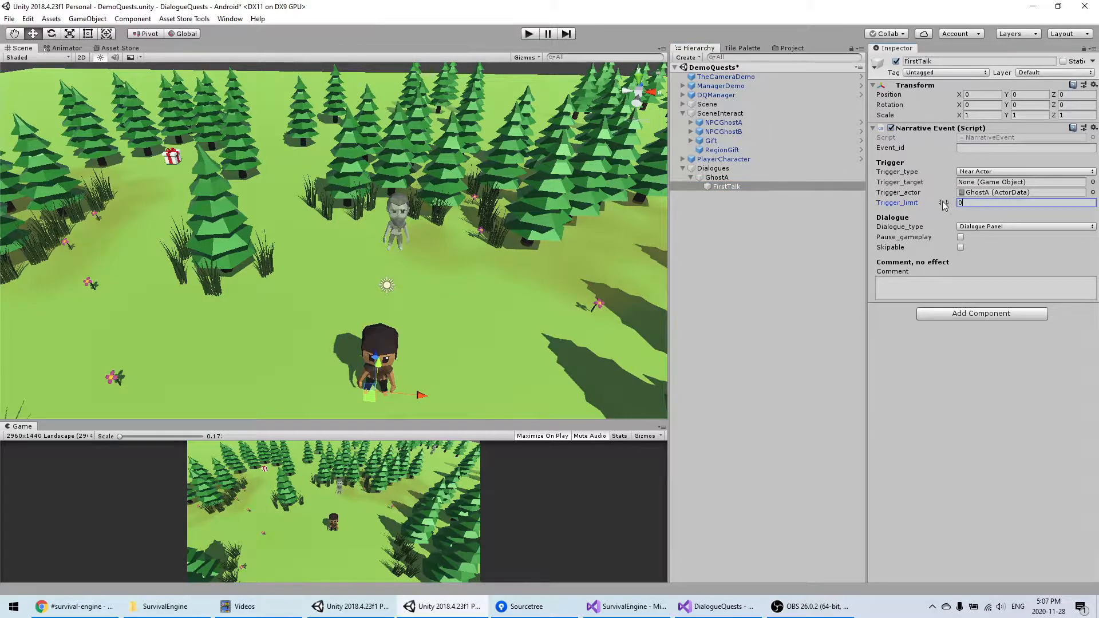
key("BackSpace")
type("1235")
key("BackSpace")
key("BackSpace")
key("BackSpace")
scroll(424, 265, "up", 3)
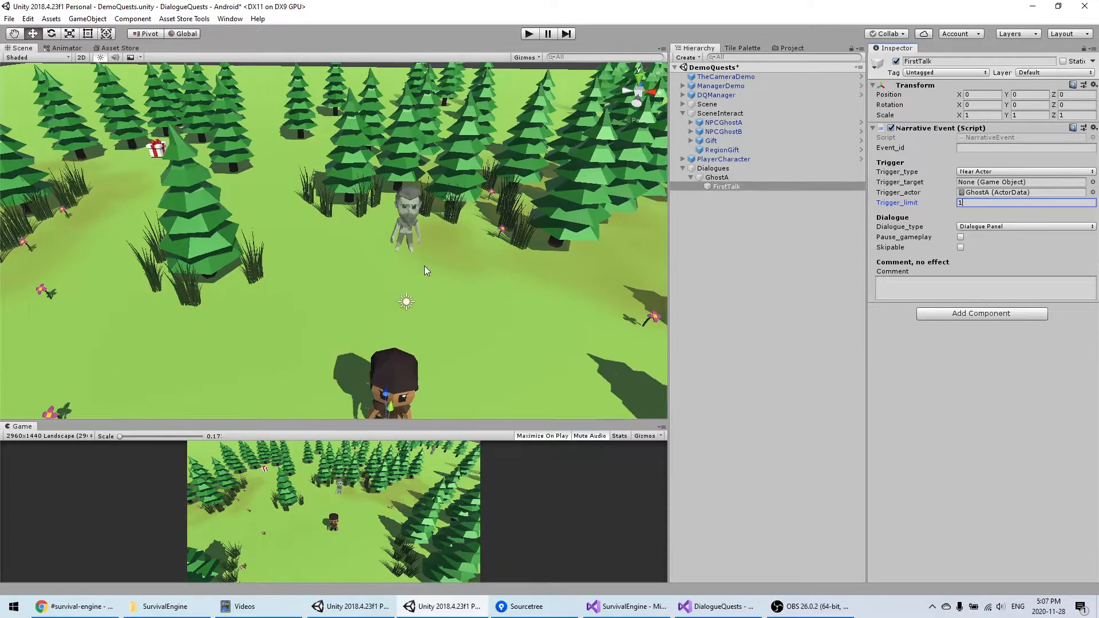
Create an empty child object under FirstTalk
left_click(719, 188)
middle_click_drag(451, 232, 408, 204)
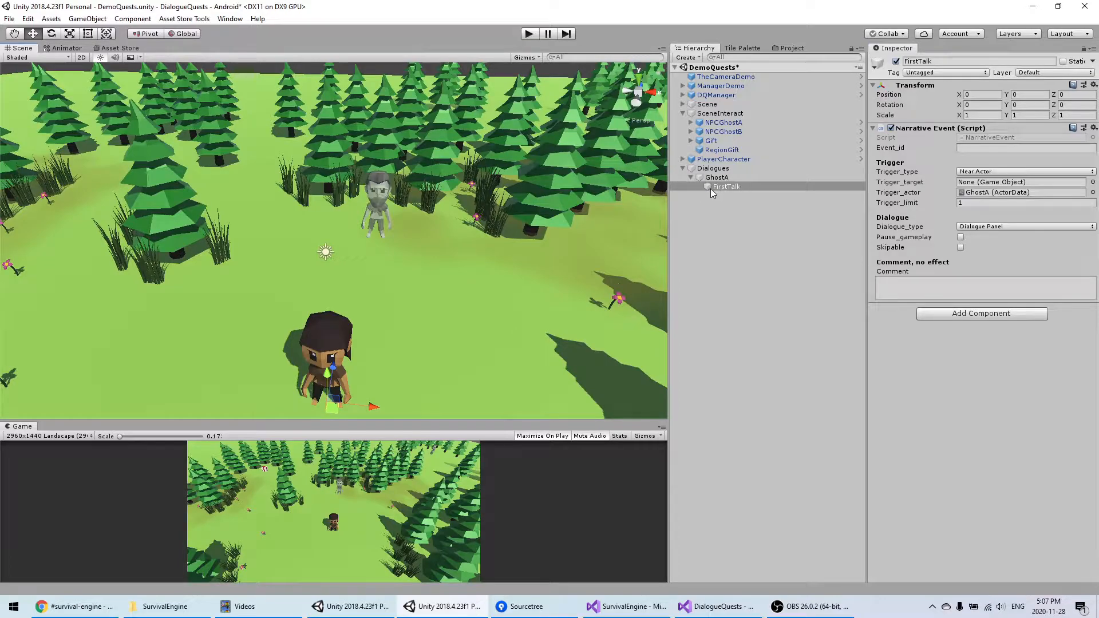
right_click(713, 188)
left_click(761, 269)
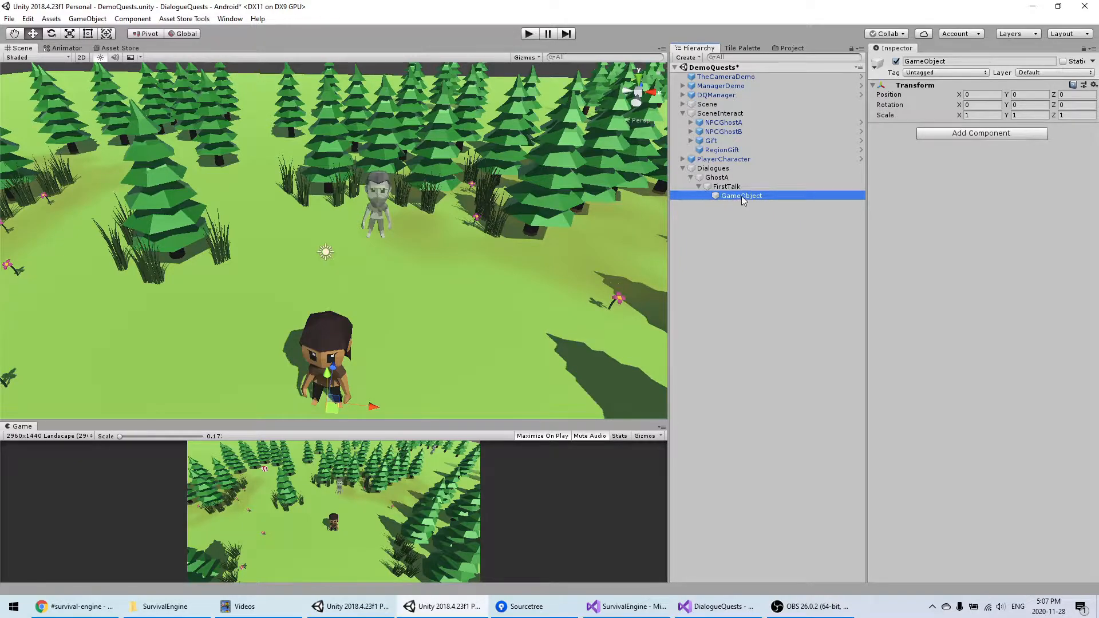
Duplicate the empty child object of FirstTalk three times
key("ctrl+d")
key("ctrl+d")
key("ctrl+d")
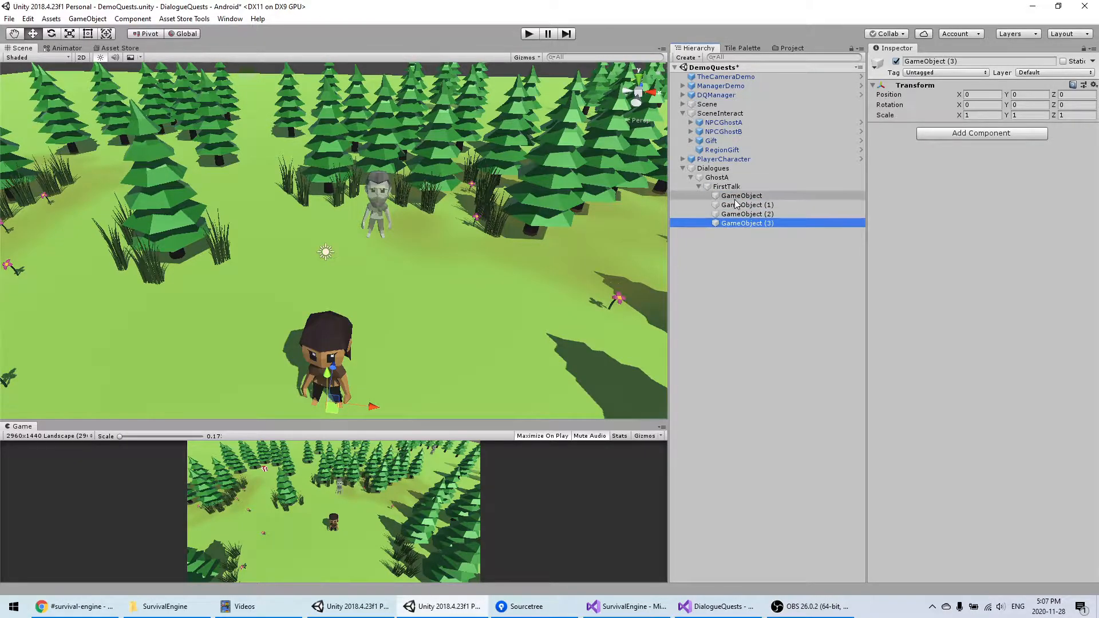
Rename the first empty child object of FirstTalk as Msg1
left_click(735, 197)
key("F2")
type("Msg")
key("Return")
key("F2")
type("Msg1")
key("Return")
Delete the three duplicated empty objects under FirstTalk
left_click(741, 209)
left_click(744, 223, "shift")
key("Delete")
Add a Dialogue Message component to the Msg1 object
left_click(729, 196)
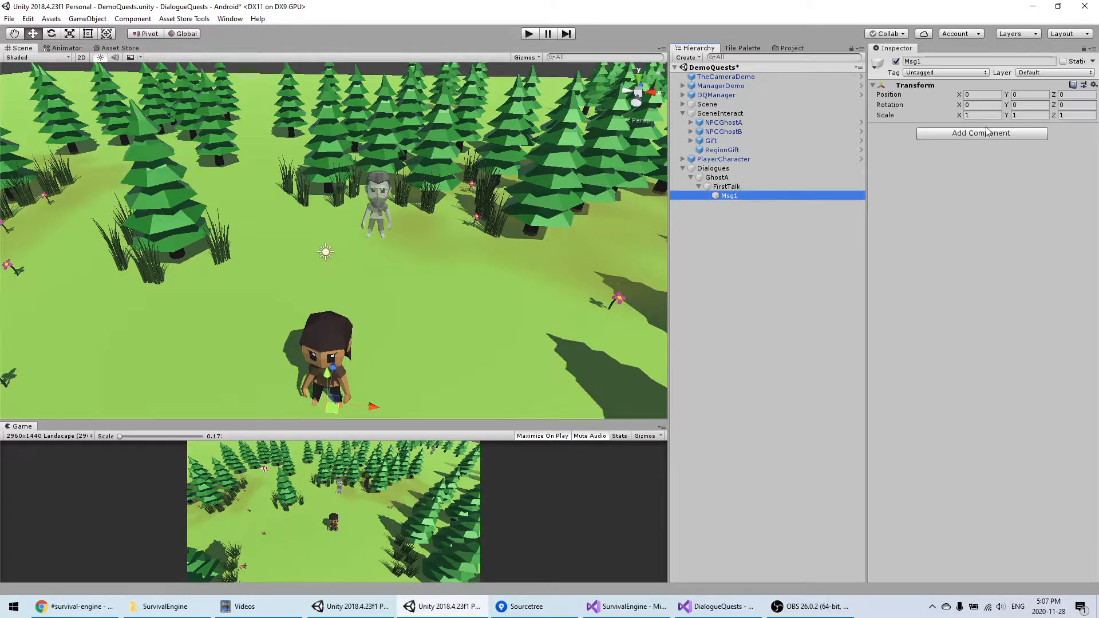
left_click(986, 133)
type("dialo")
key("Down")
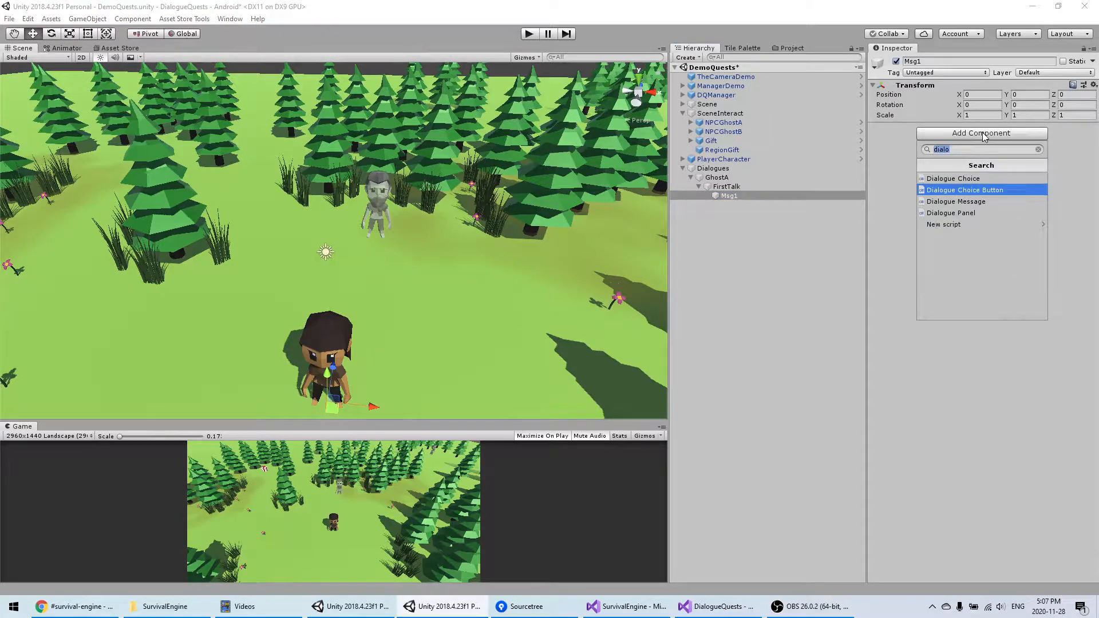
key("Down")
key("Return")
Set Msg1's actor to GhostA and its text to "Hi ! I am the ghost!", and save the scene
left_click(1092, 148)
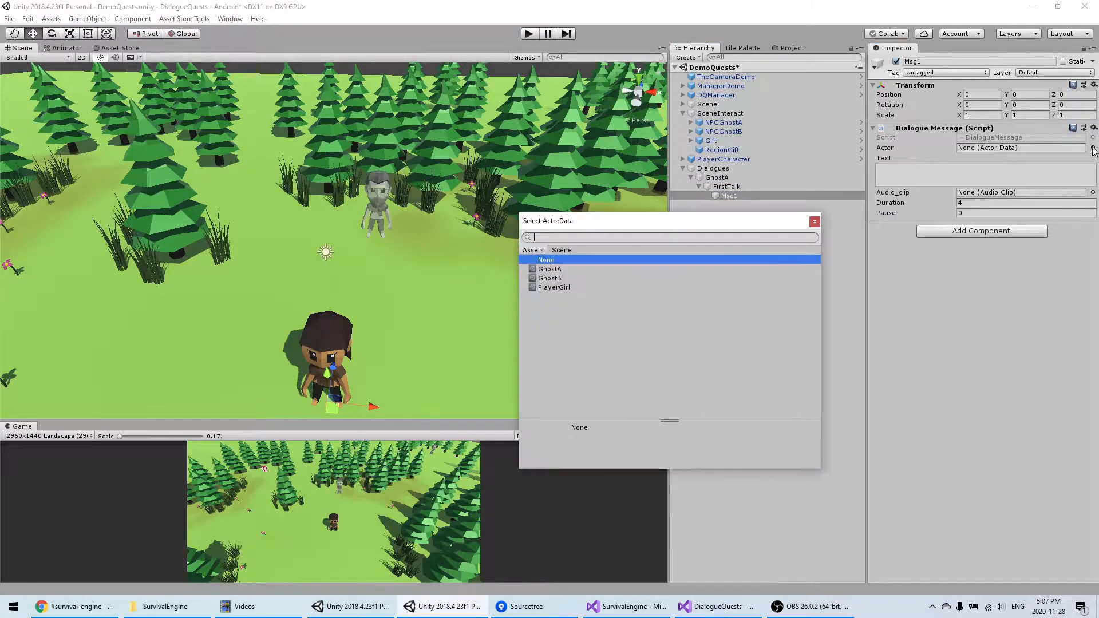
left_click(565, 270)
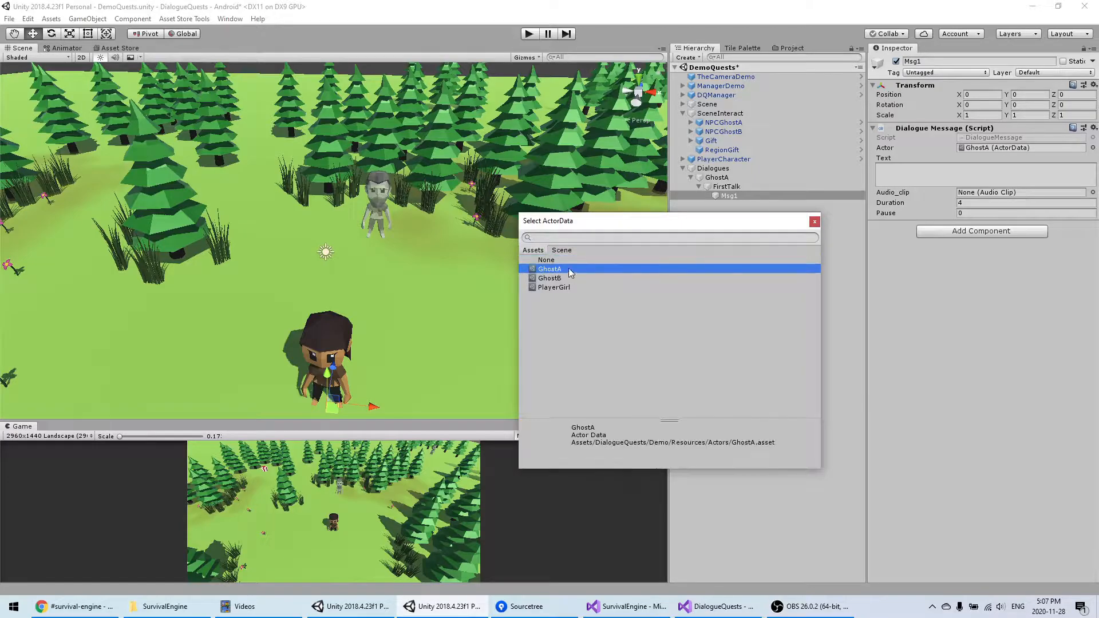
left_click(1008, 324)
left_click(937, 172)
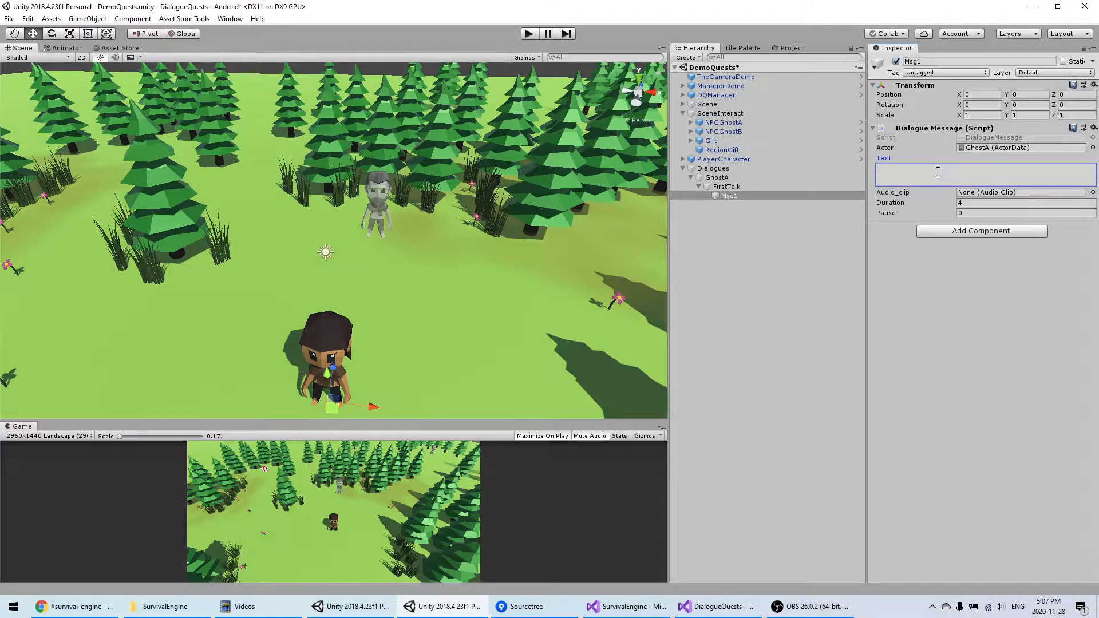
type("Hi ! I am the ghost!")
key("ctrl+s")
scroll(308, 198, "up", 2)
middle_click_drag(366, 237, 415, 235)
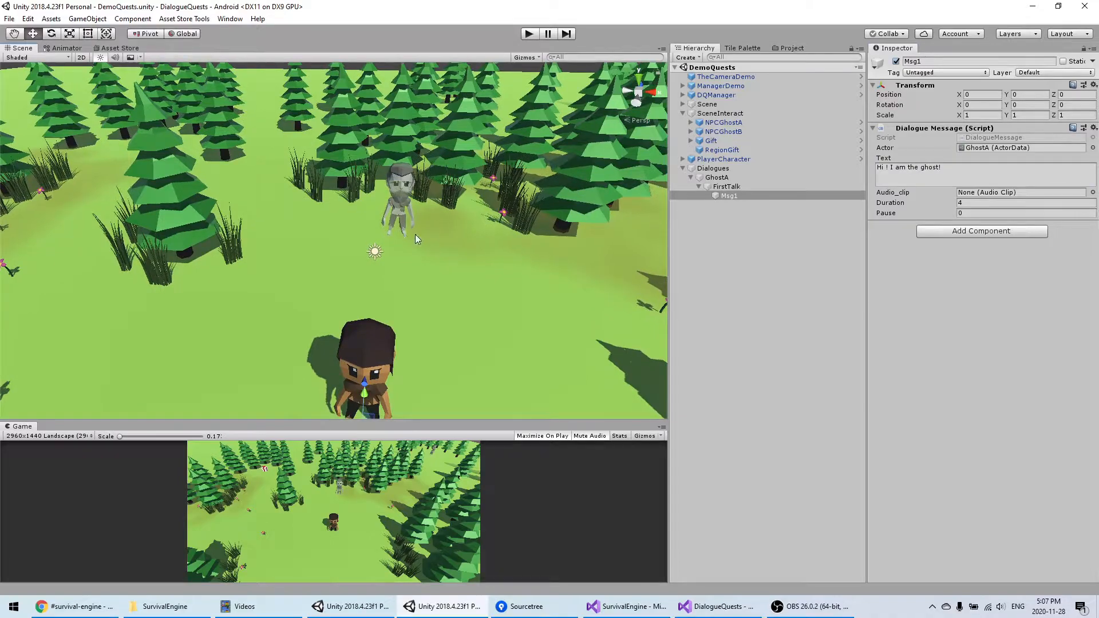
Keep FirstTalk's dialogue type as Dialogue Panel and enable its Pause_gameplay option
left_click(729, 187)
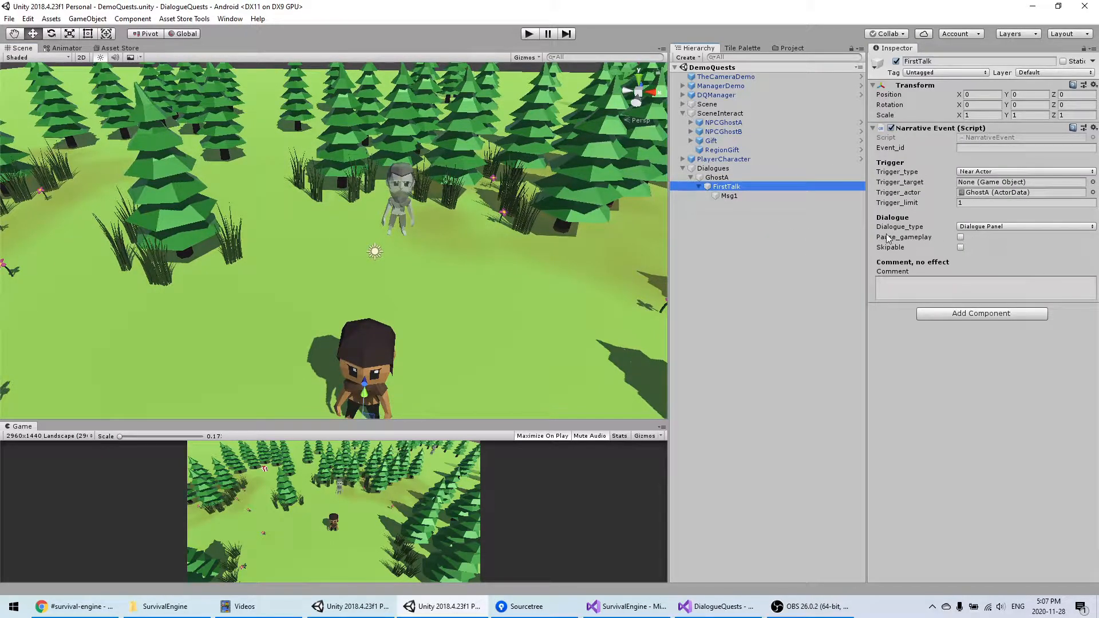
left_click(968, 227)
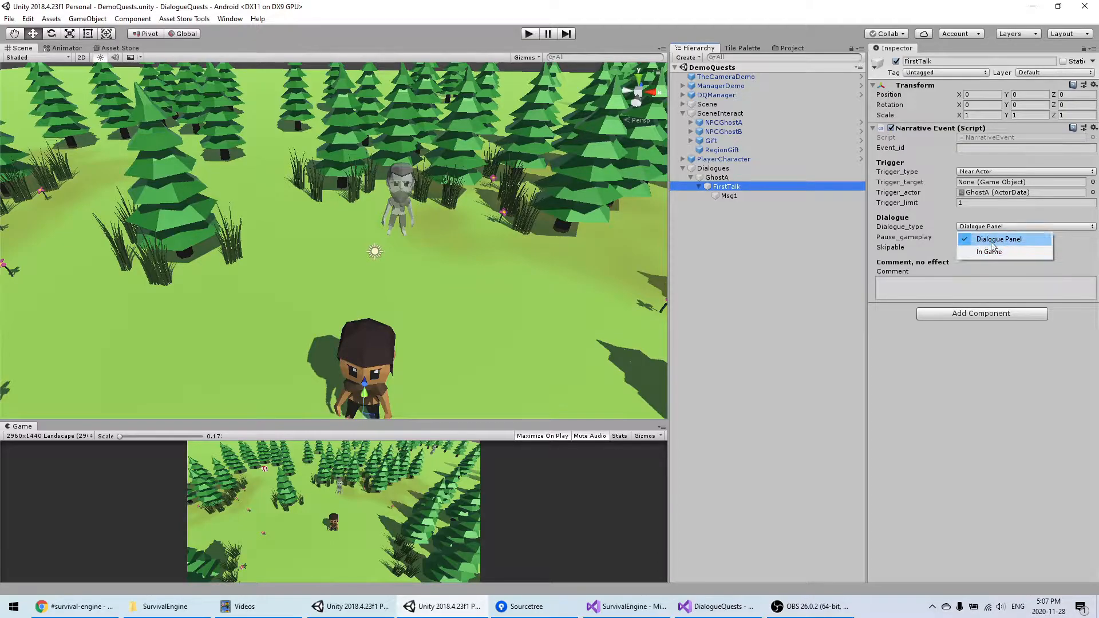
left_click(1005, 241)
left_click(974, 226)
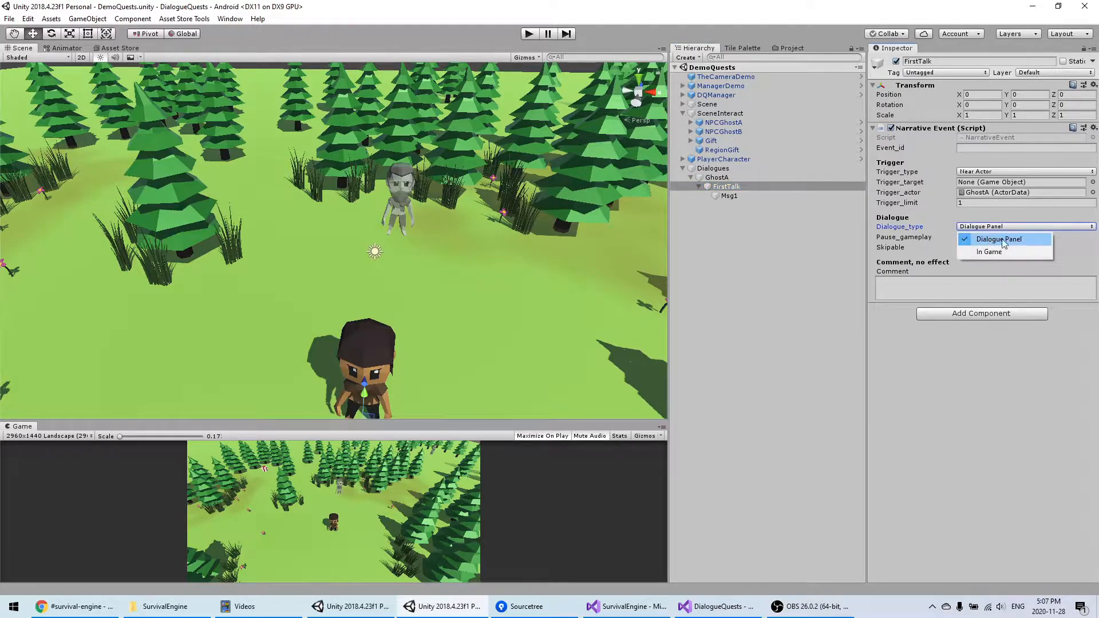
left_click(907, 235)
left_click(960, 237)
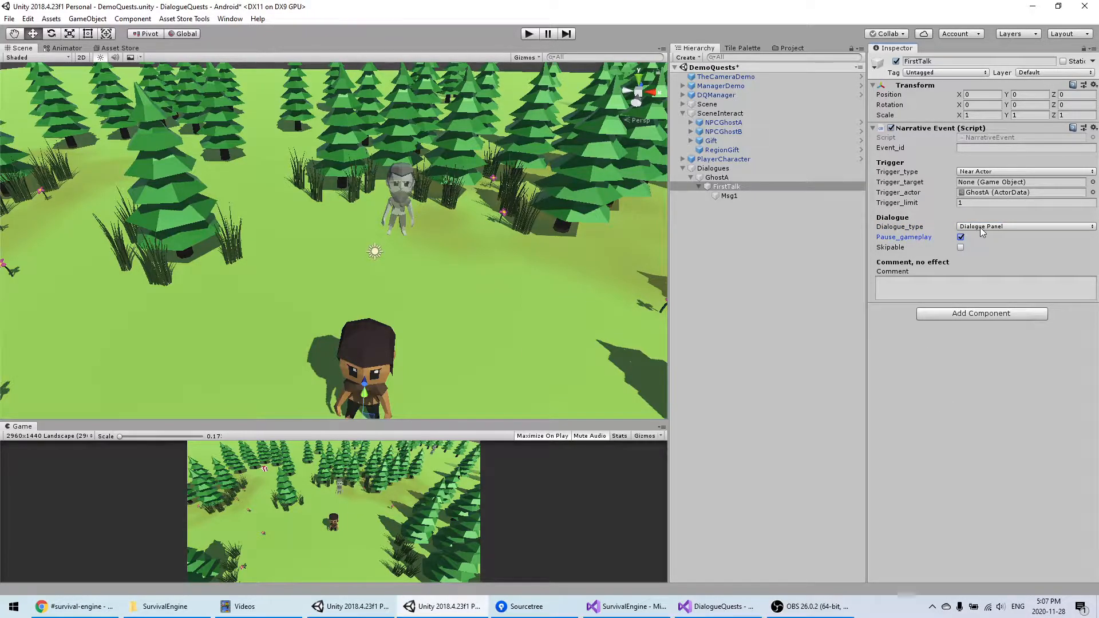
left_click(983, 228)
left_click(985, 233)
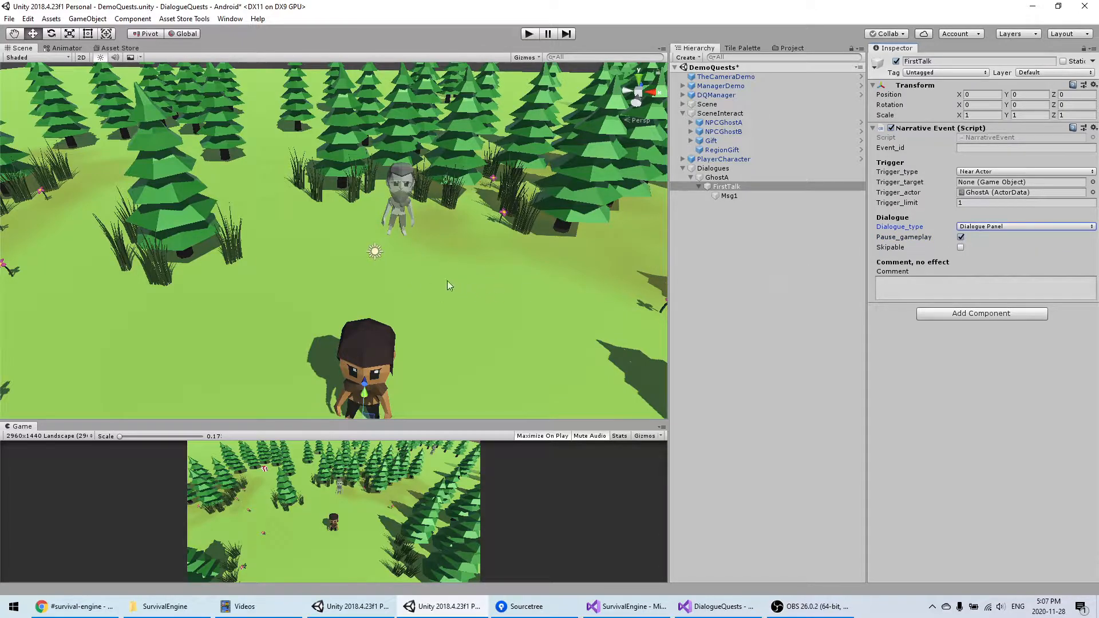
Try the In Game dialogue type with Pause_gameplay off on FirstTalk, and restore Dialogue Panel with Pause_gameplay on
left_click(977, 228)
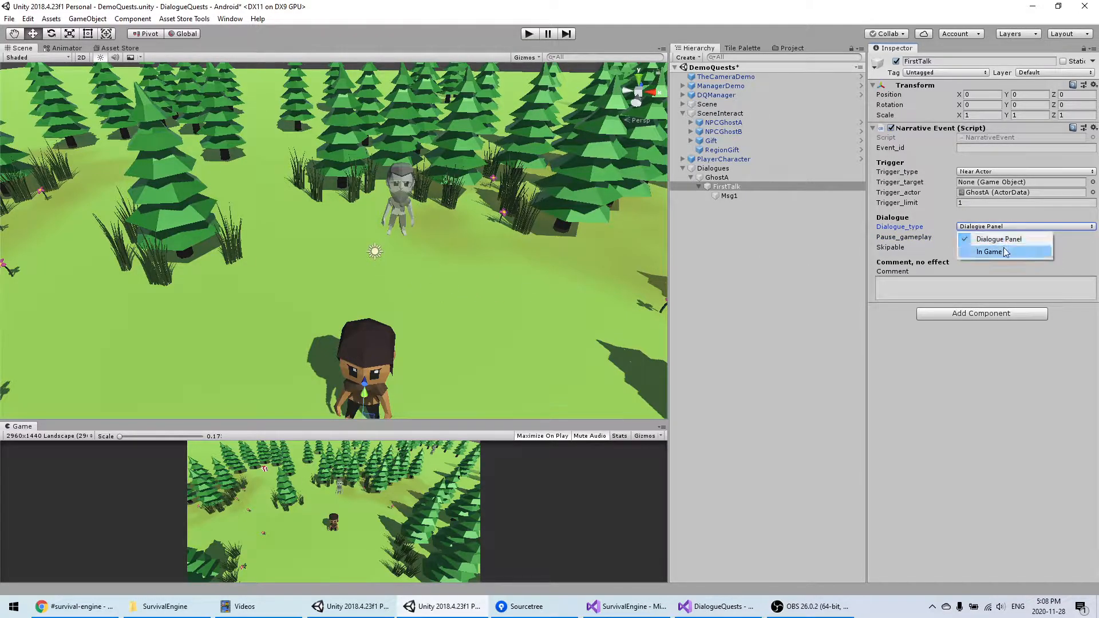
left_click(996, 250)
left_click(961, 237)
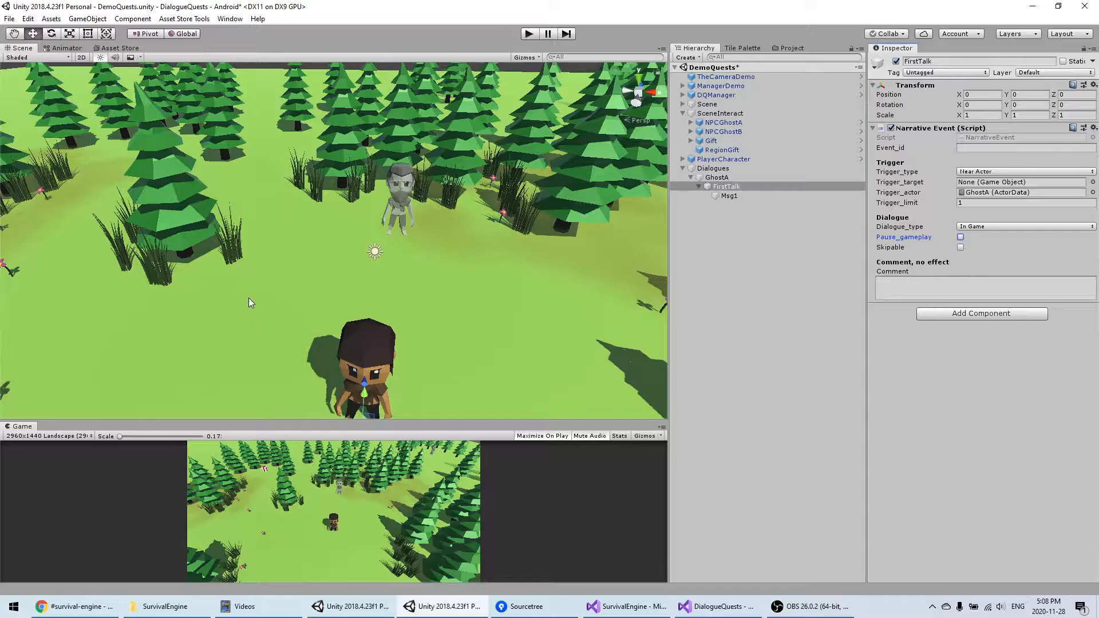
left_click(983, 228)
left_click(976, 235)
left_click(960, 237)
Play-test the scene by walking the character up to the ghost to trigger its message, and end the test
left_click(849, 196)
left_click(847, 186)
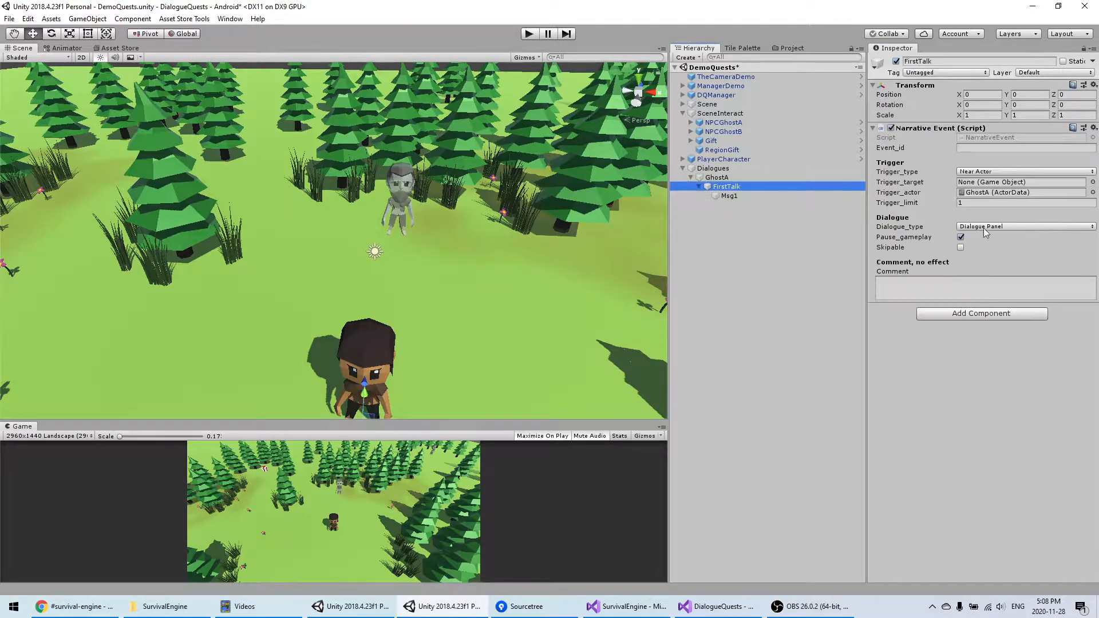
left_click(740, 197)
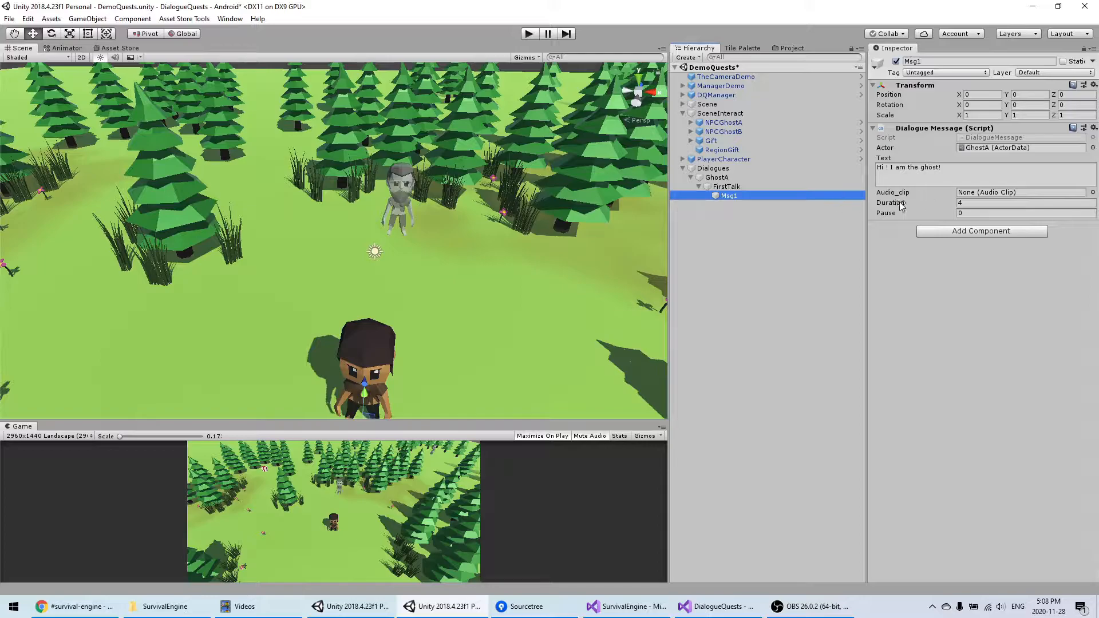
middle_click_drag(411, 229, 370, 243)
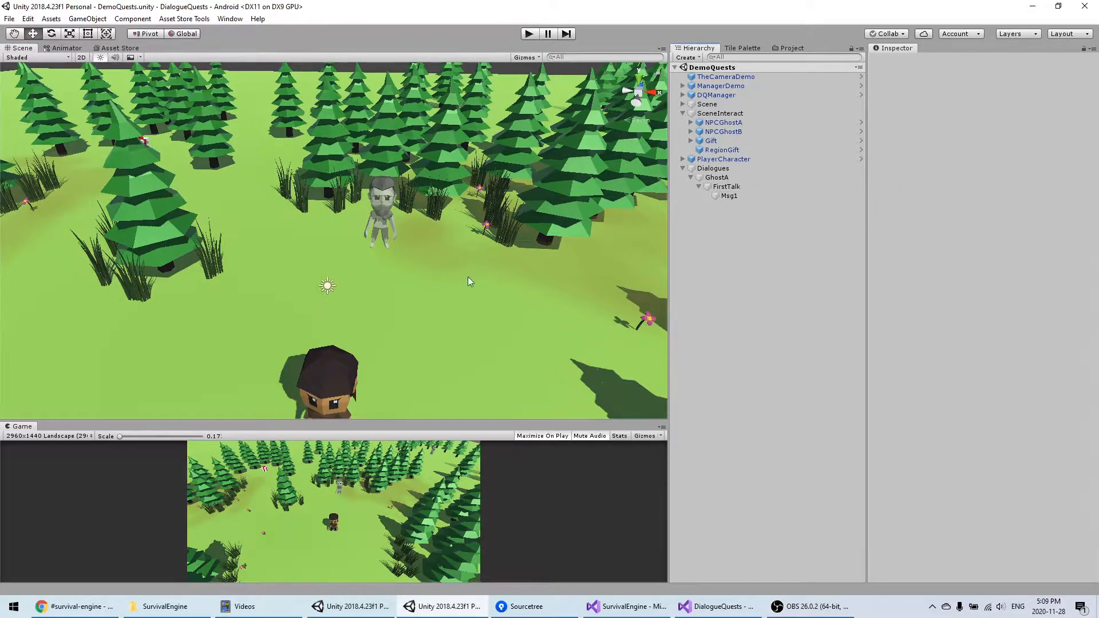
left_click(529, 33)
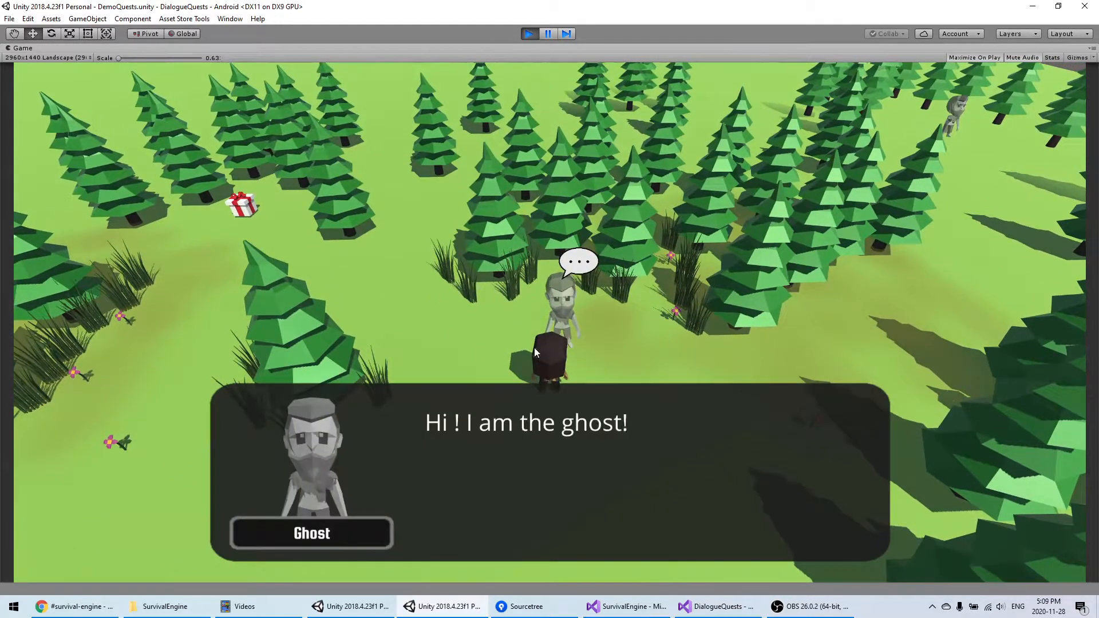
left_click(489, 448)
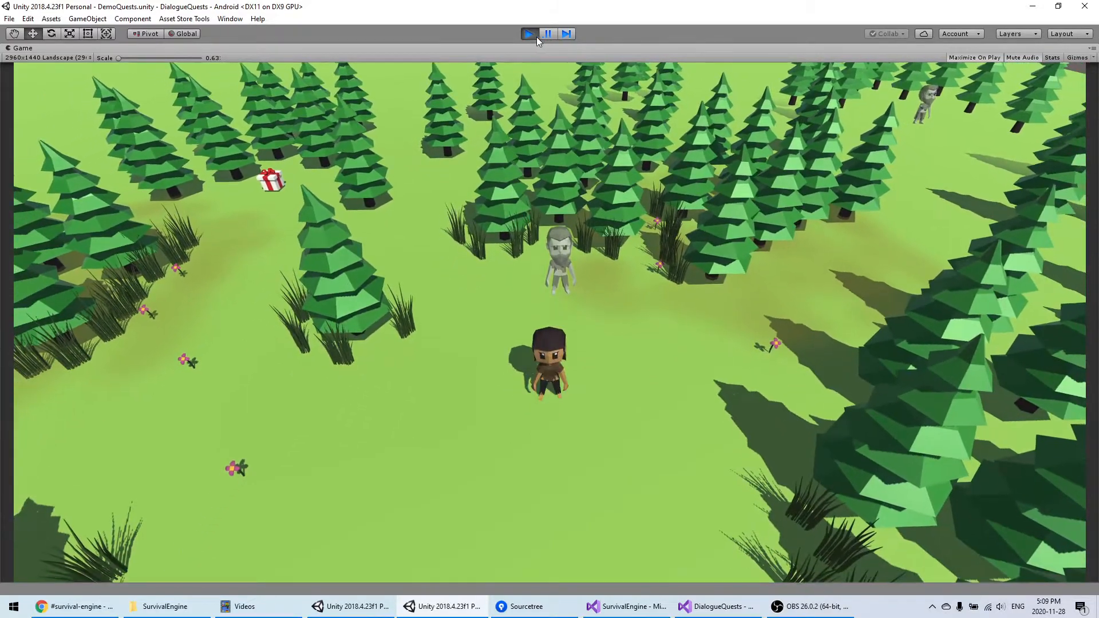
left_click(532, 36)
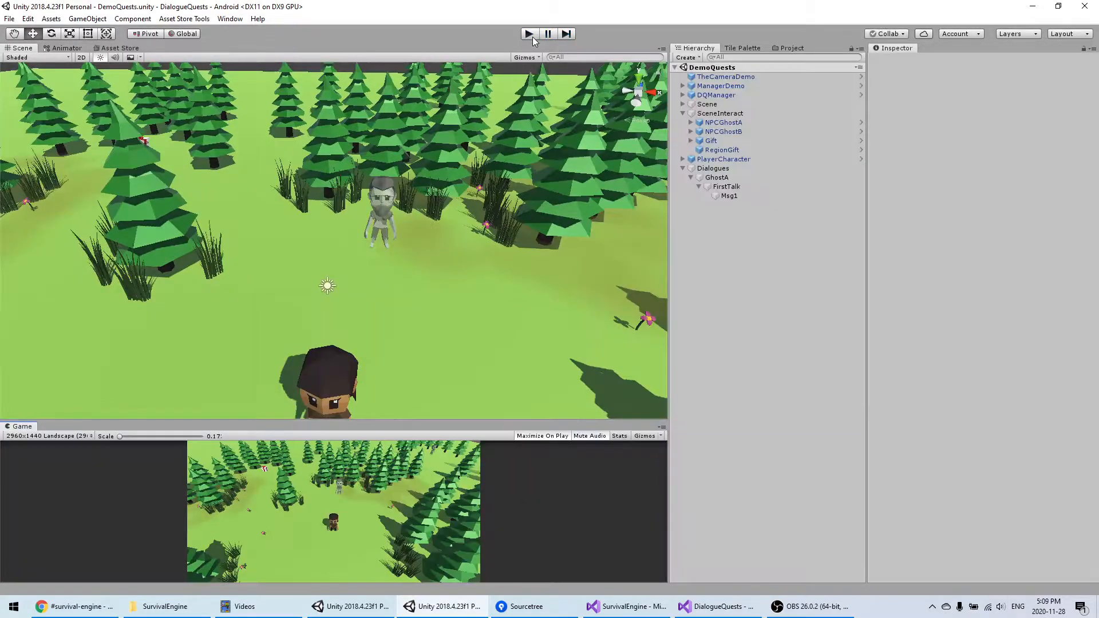
Duplicate Msg1 as Msg2 under FirstTalk and set its text to "Would you like to find my gift?"
left_click(732, 196)
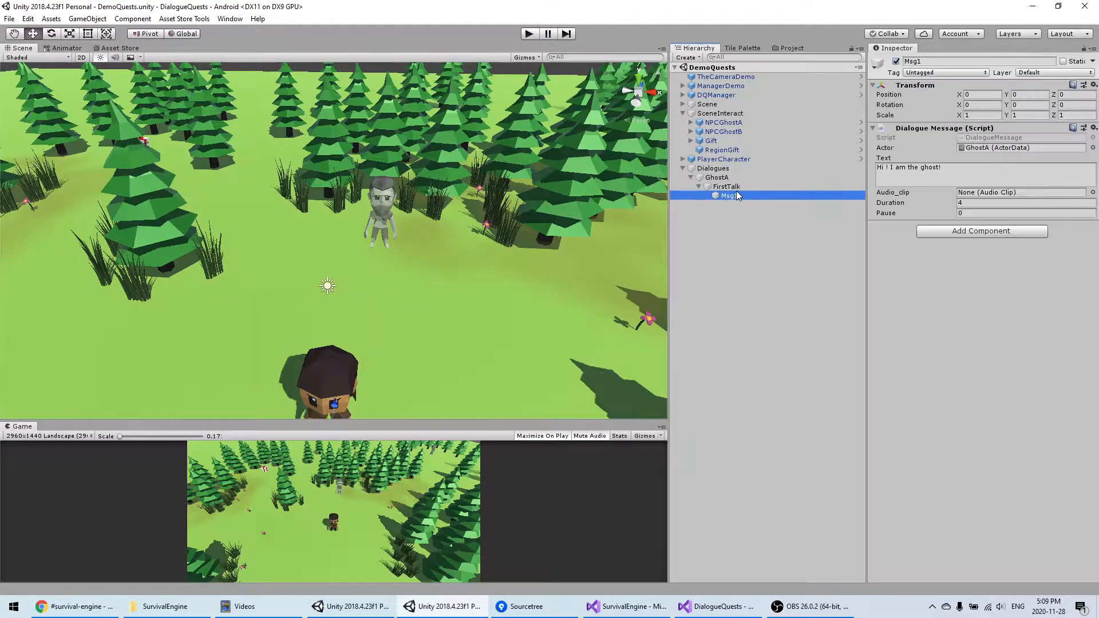
key("ctrl+d")
left_click(765, 253)
left_click(732, 205)
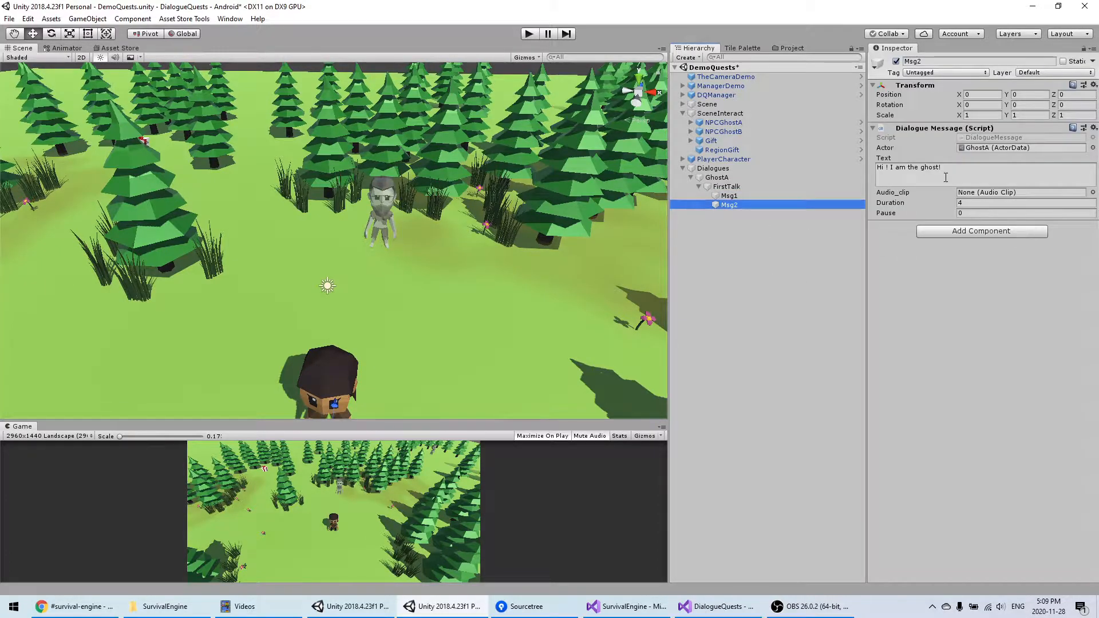
left_click(994, 173)
type("Wou")
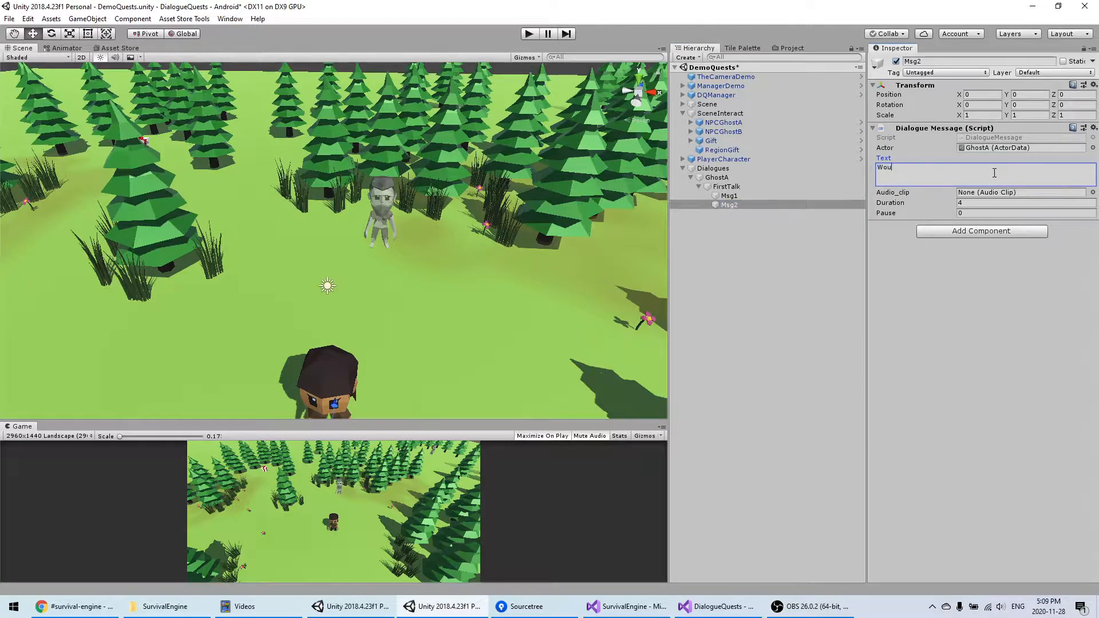
type("ld you like to find my gift?")
Add two Dialogue Choice components to Msg2 with the texts "Yes!" and "No!"
left_click(960, 231)
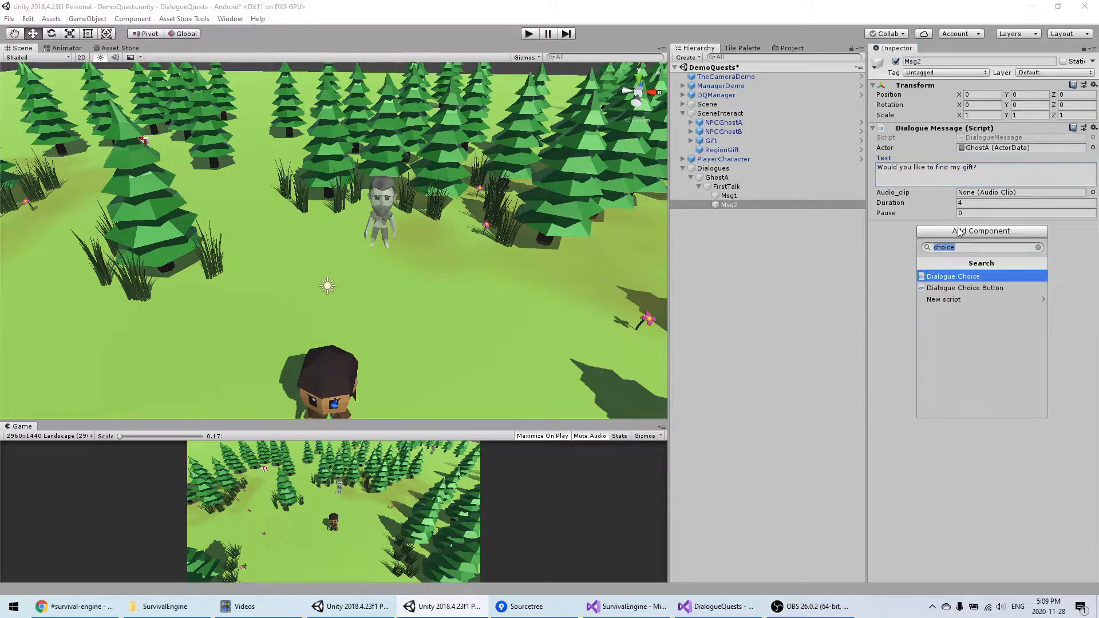
left_click(945, 277)
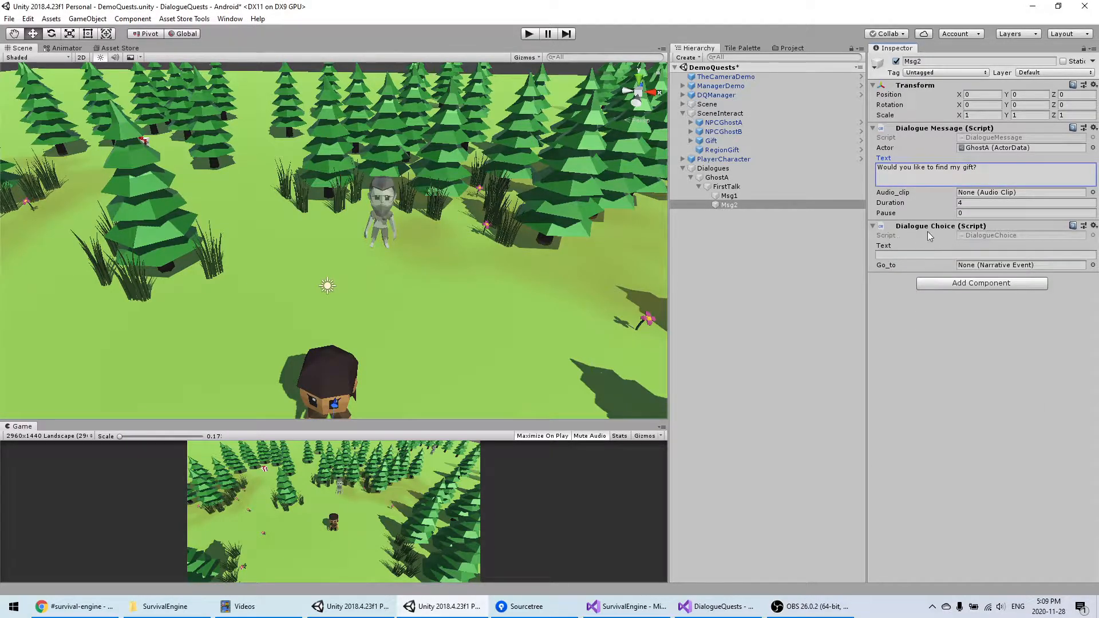
left_click(926, 254)
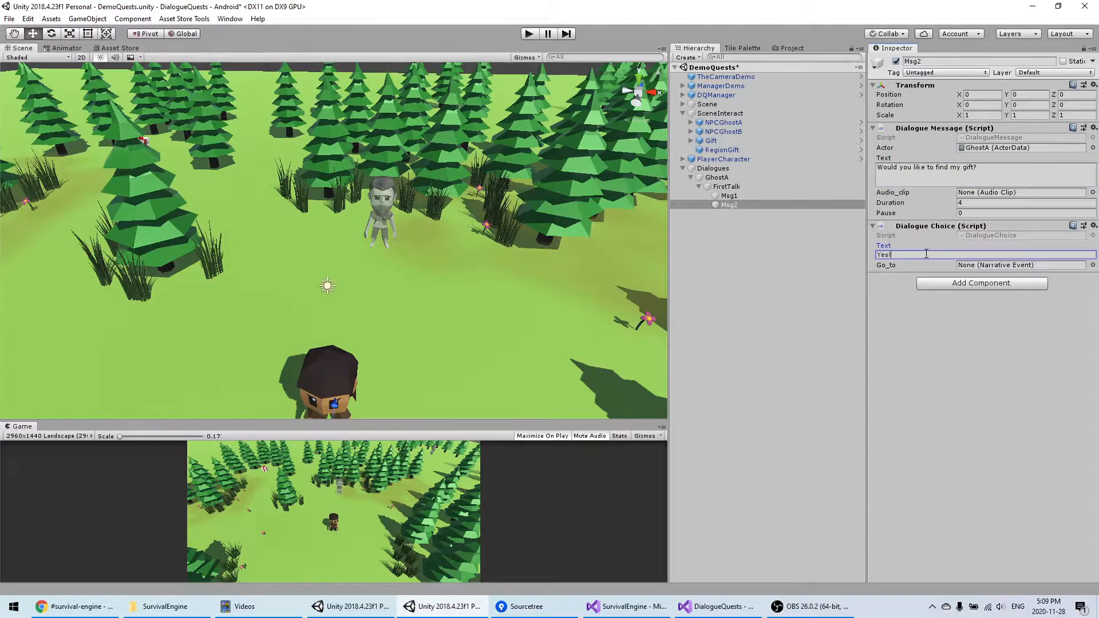
left_click(935, 283)
left_click(961, 332)
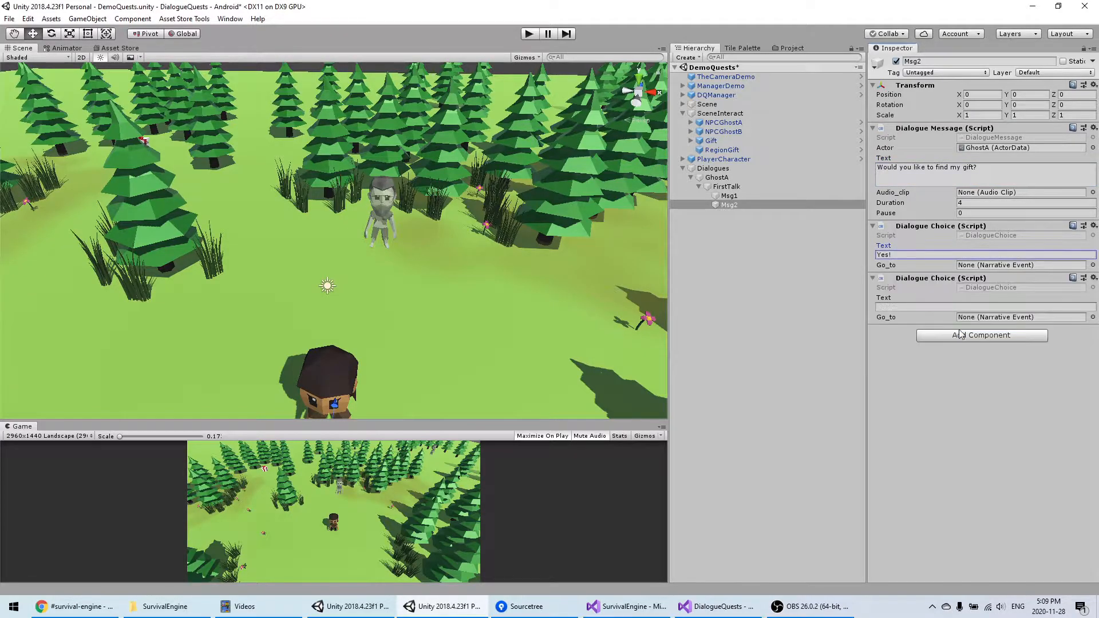
left_click(938, 307)
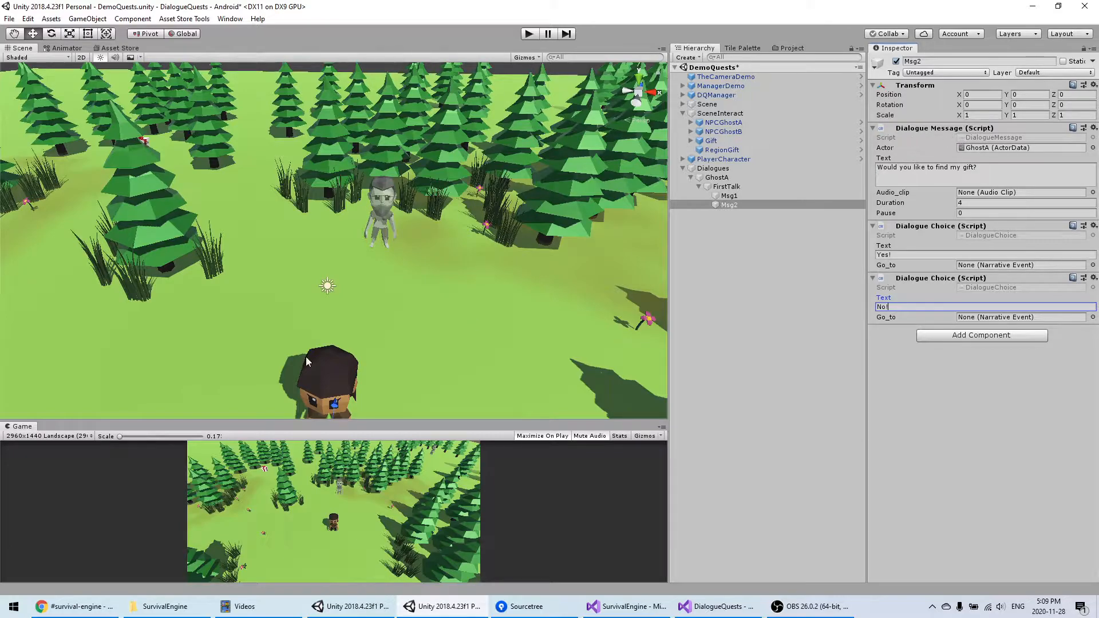
left_click(1026, 427)
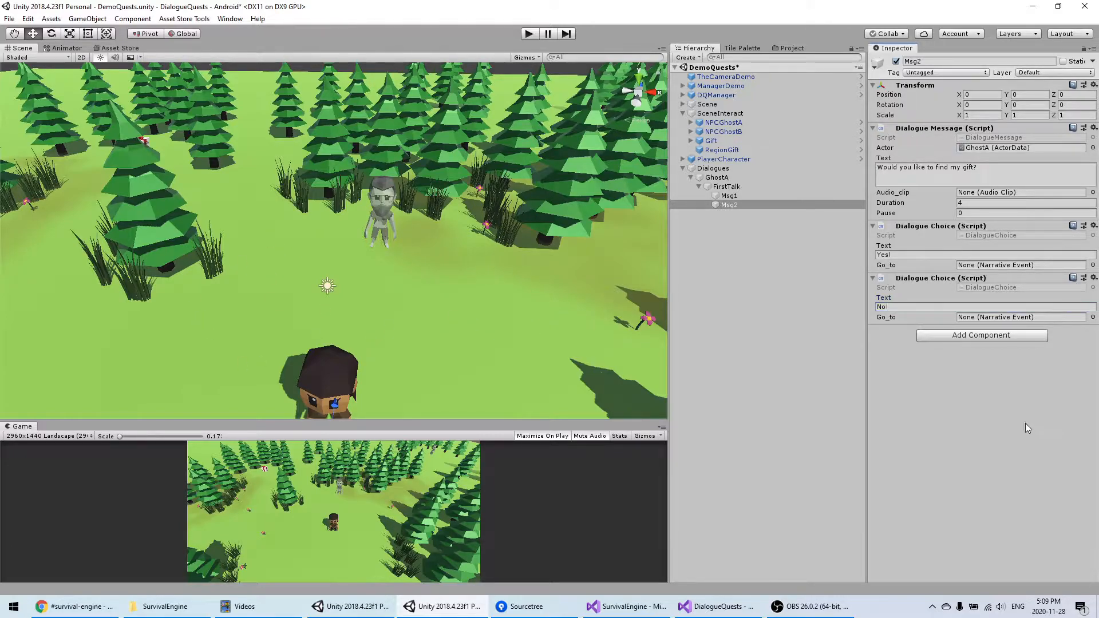
Duplicate the FirstTalk event with its messages and rename the copy as TalkYes
left_click(770, 246)
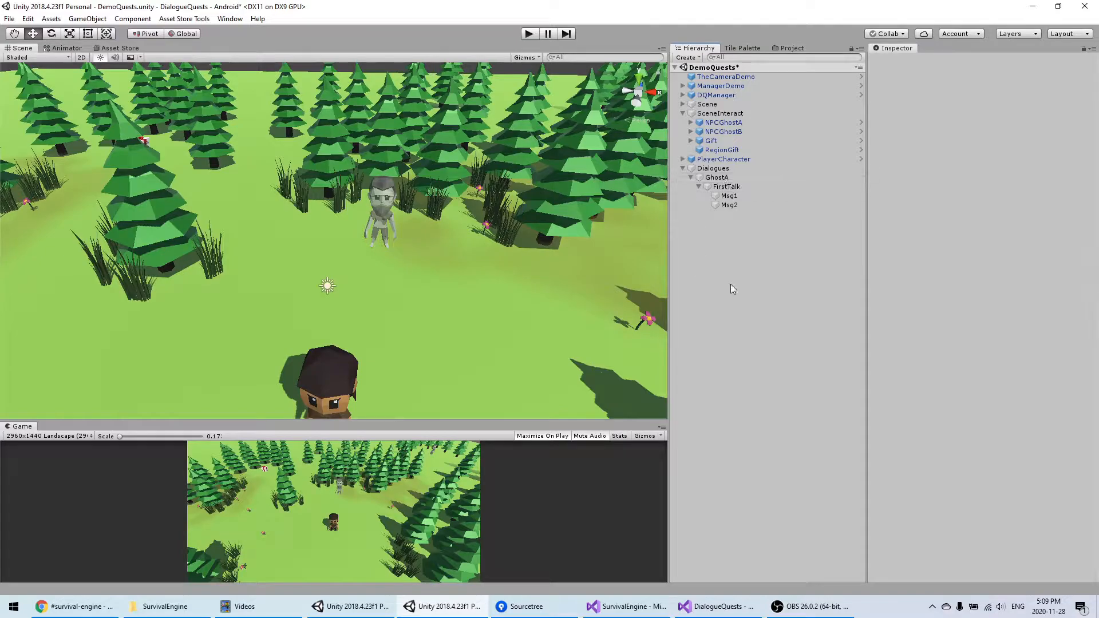
left_click(730, 205)
left_click(723, 187)
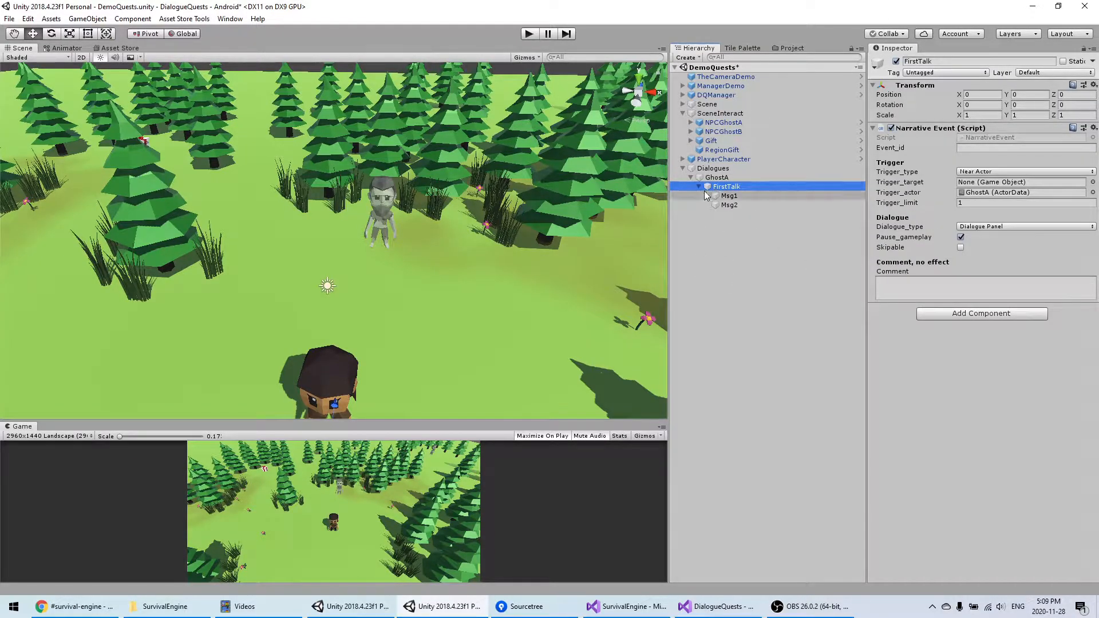
key("ctrl+d")
key("F2")
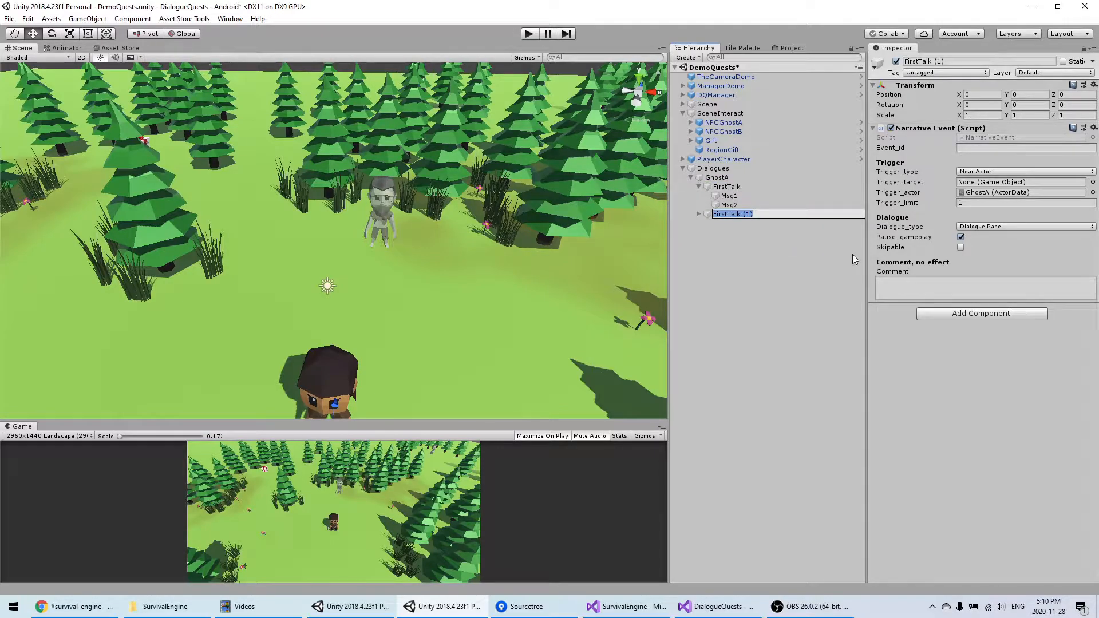
type("TalkYes")
key("Return")
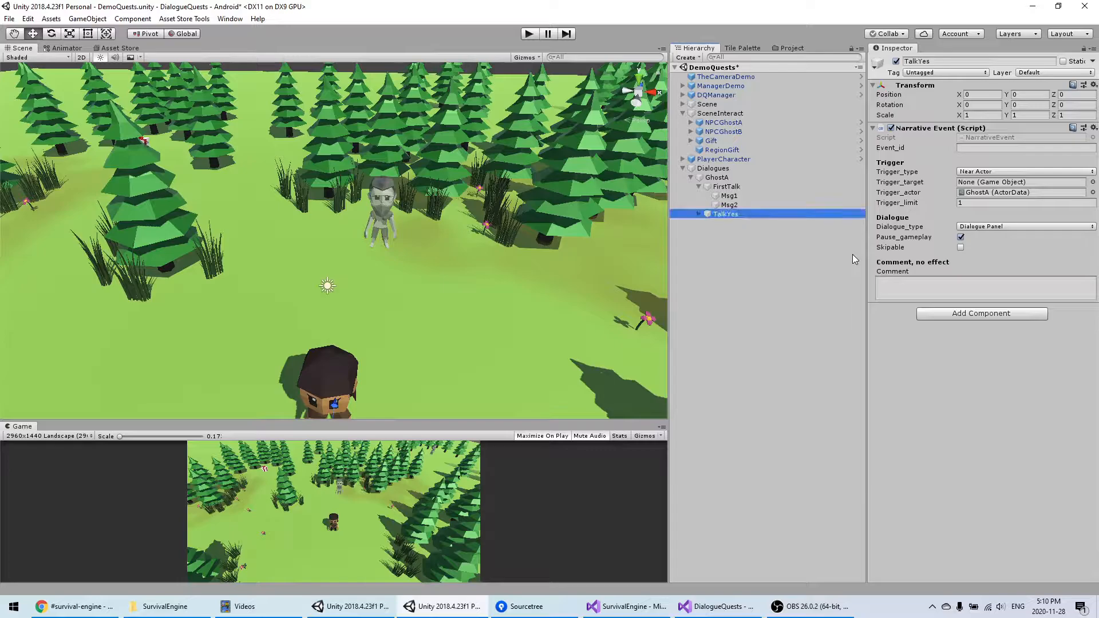
Duplicate the TalkYes event and rename the copy as TalkNo
key("ctrl+d")
key("F2")
key("End")
key("BackSpace")
key("BackSpace")
key("BackSpace")
key("BackSpace")
key("BackSpace")
key("BackSpace")
key("BackSpace")
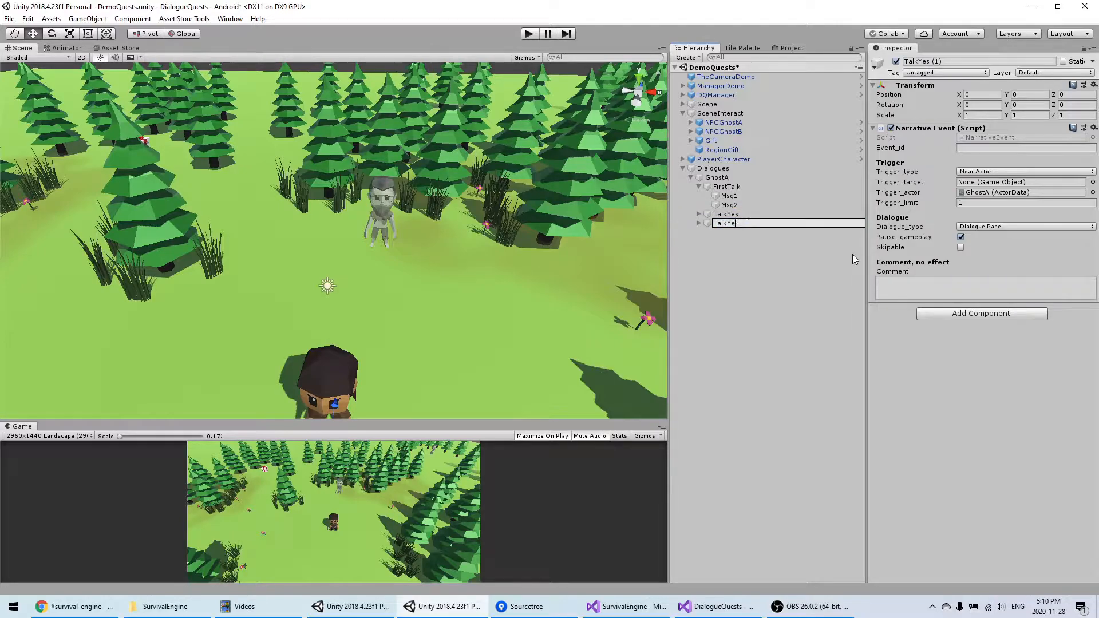
type("No")
key("Return")
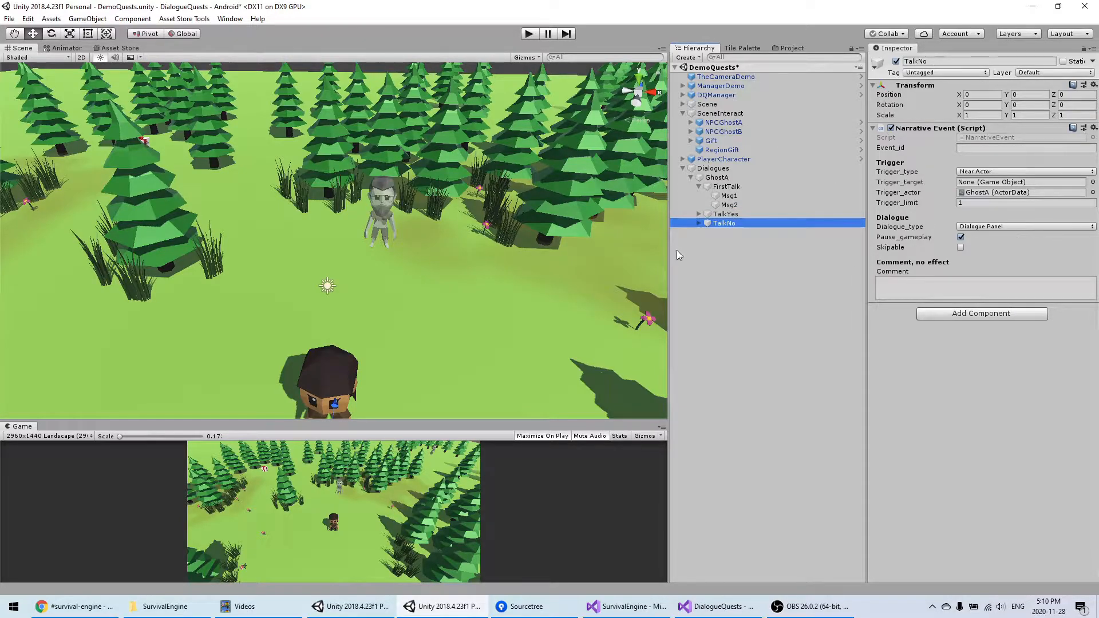
Set the trigger type of both TalkYes and TalkNo to Manual and clear their trigger actor to None
left_click(698, 224)
left_click(699, 215)
left_click(733, 214)
left_click(731, 242, "ctrl")
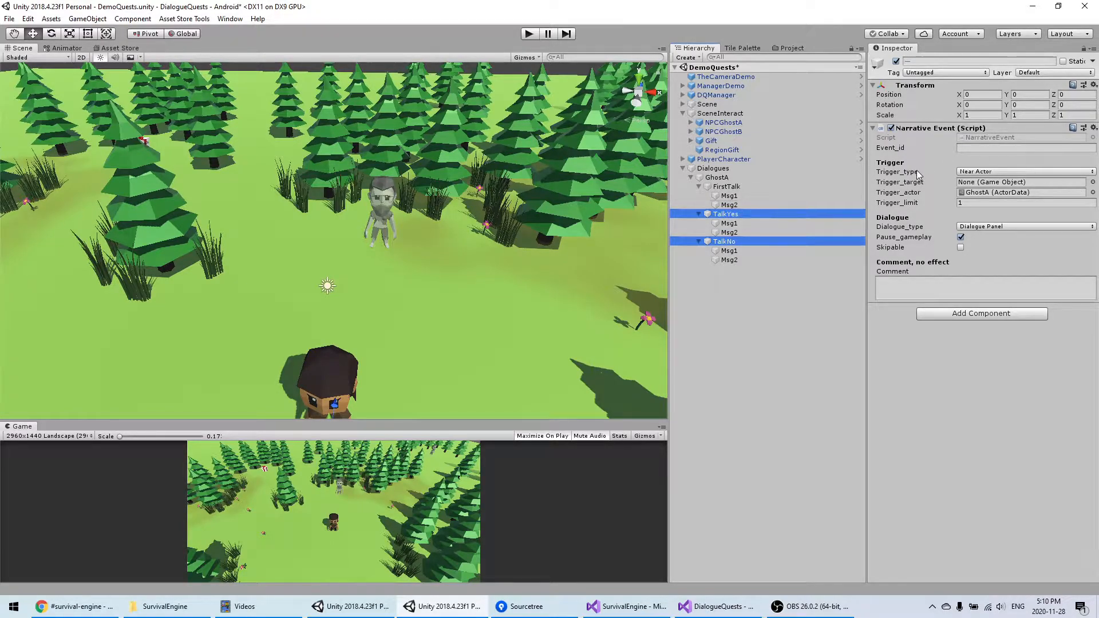
left_click(734, 206)
left_click(732, 214)
left_click(728, 241, "ctrl")
left_click(985, 172)
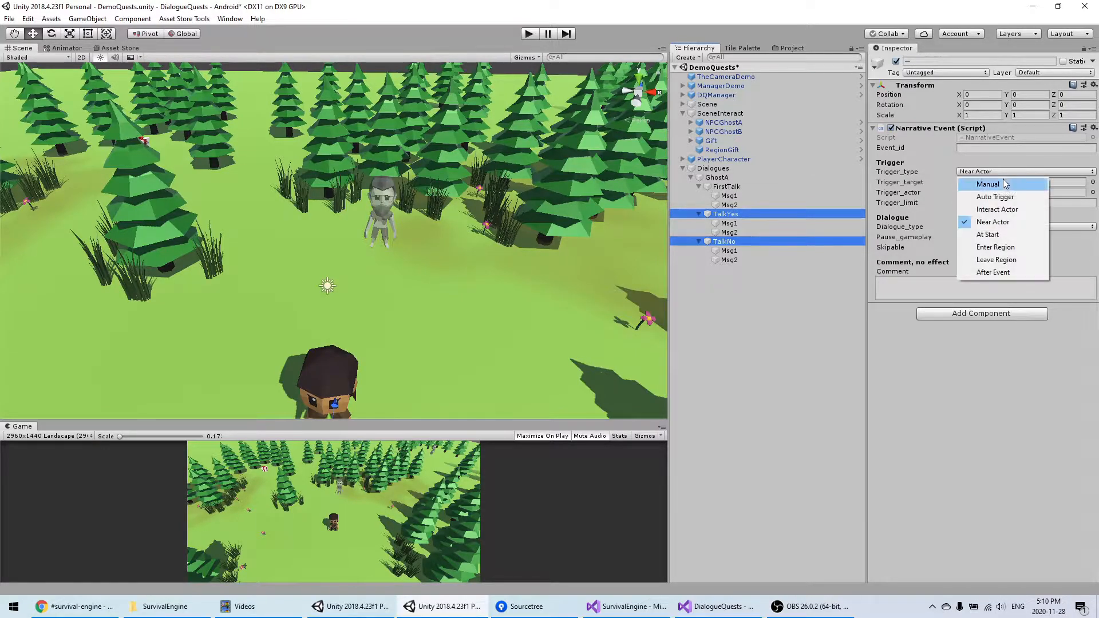
left_click(992, 183)
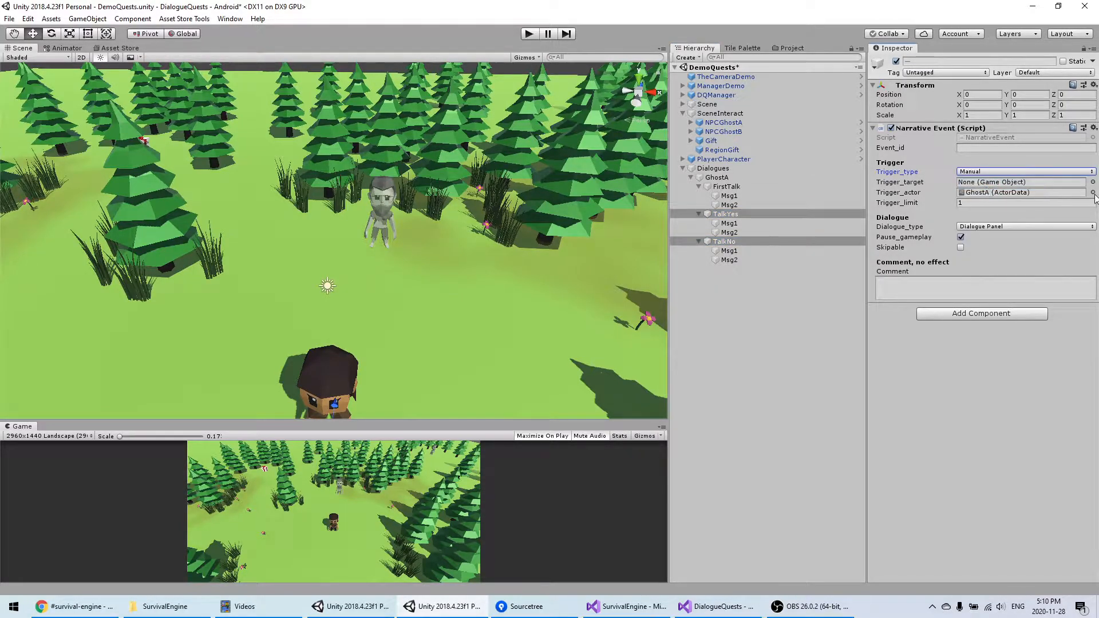
left_click(1094, 193)
left_click(572, 259)
left_click(1009, 330)
Open the trigger limit shared by TalkYes and TalkNo for editing, and set FirstTalk's trigger limit to 0
left_click(737, 196)
left_click(739, 205)
left_click(726, 213)
left_click(724, 241, "ctrl")
left_click(976, 204)
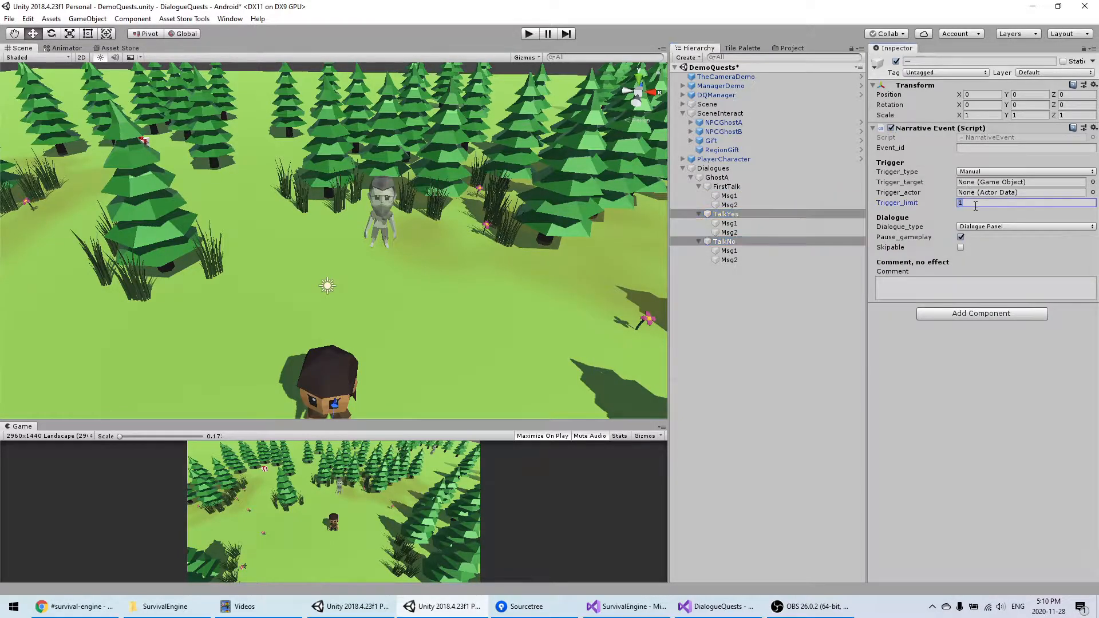
left_click(767, 421)
left_click(731, 188)
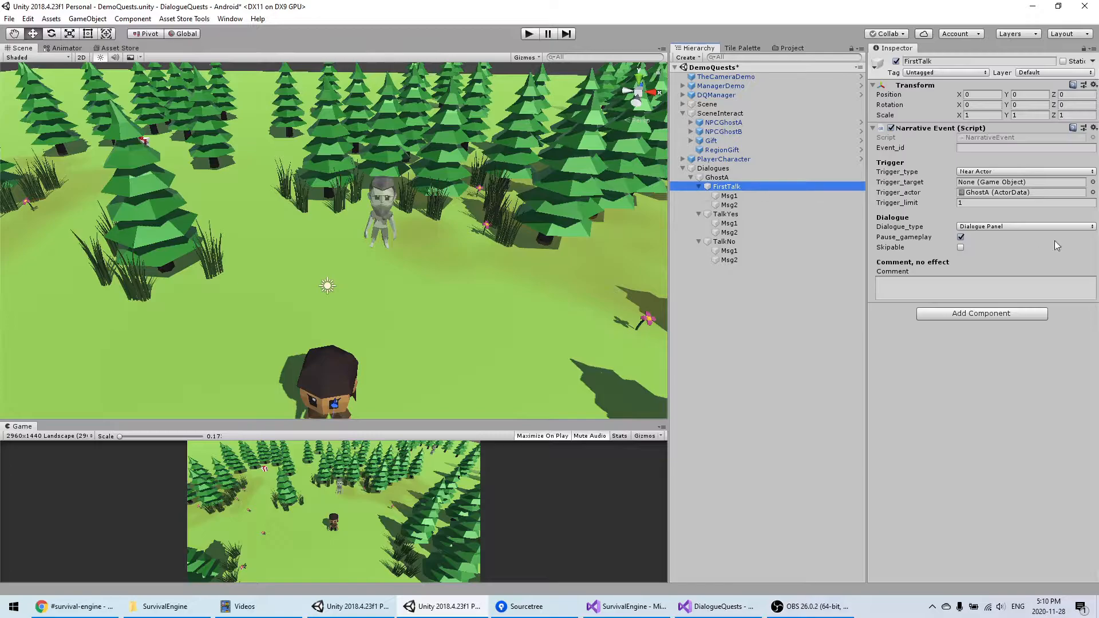
left_click(994, 202)
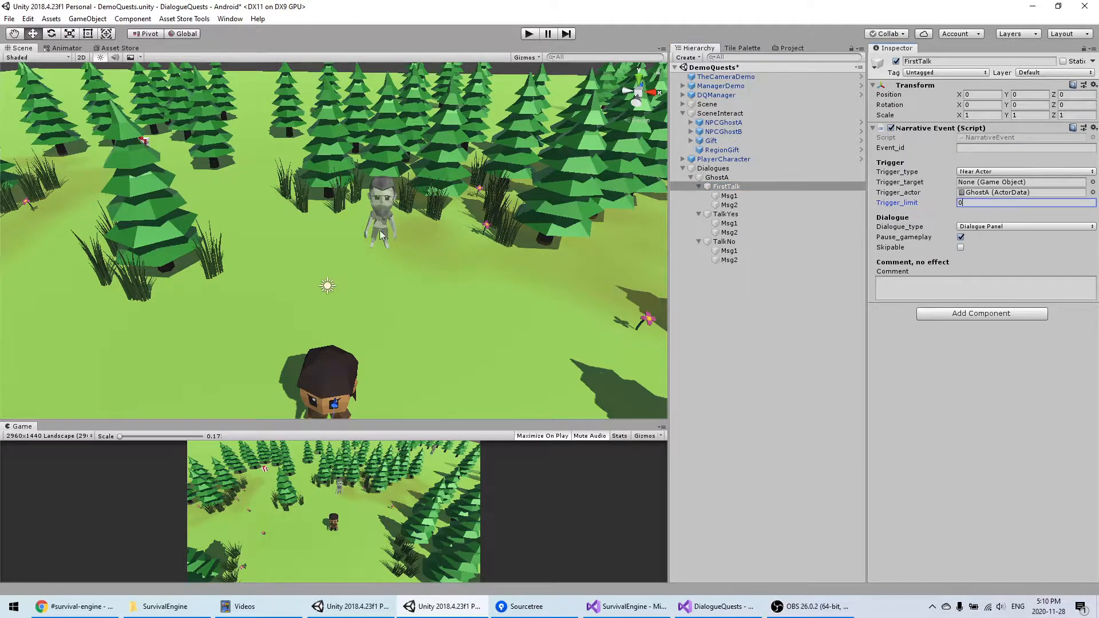
Delete the Msg2 objects under TalkYes and TalkNo
left_click(724, 215)
left_click(729, 223)
left_click(737, 232)
left_click(735, 258, "ctrl")
key("Delete")
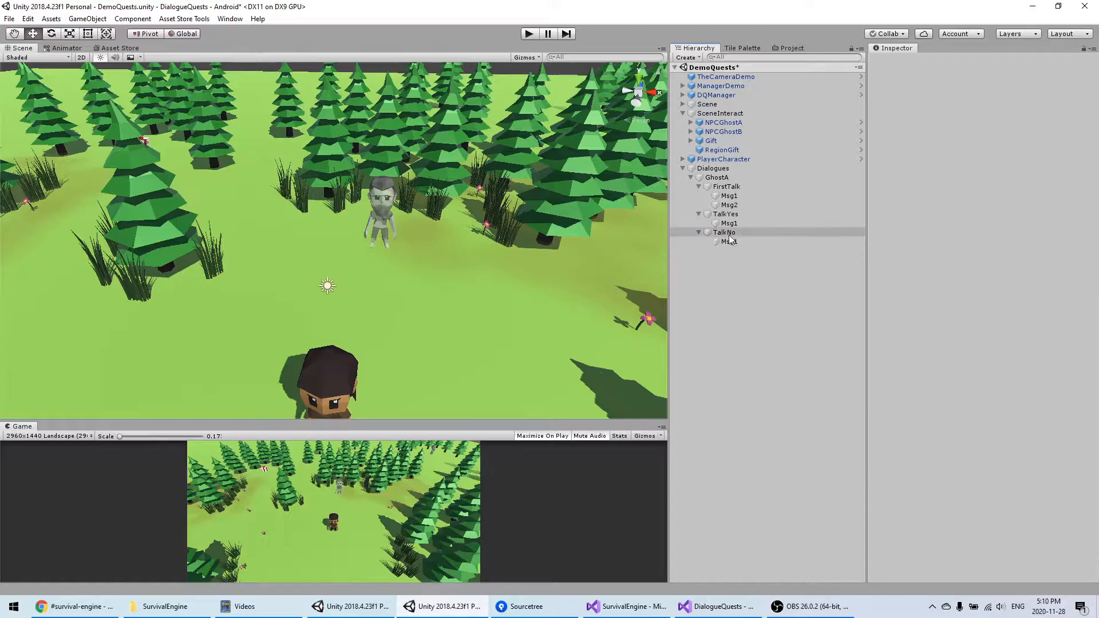
Set the Msg1 text to "You said yes!" under TalkYes and "You said no!" under TalkNo, and save the scene
left_click(737, 227)
left_click(971, 172)
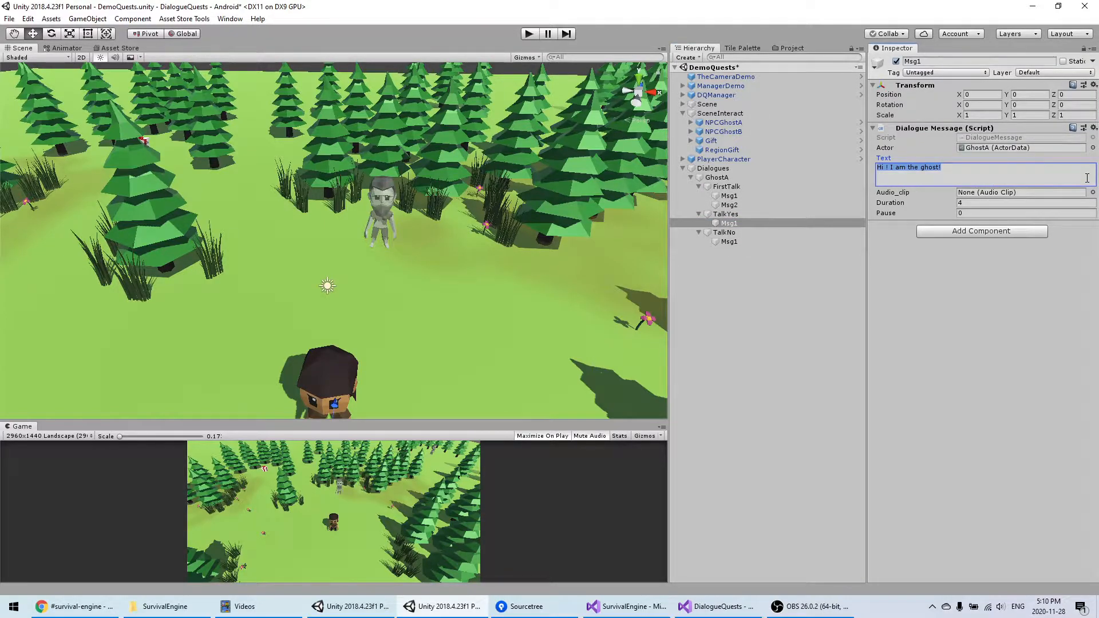
type("Y")
left_click(767, 242)
left_click(980, 171)
type("You said no!")
key("ctrl+s")
In FirstTalk's Msg2, link the Yes! choice to the TalkYes event and the No! choice to TalkNo
left_click(734, 195)
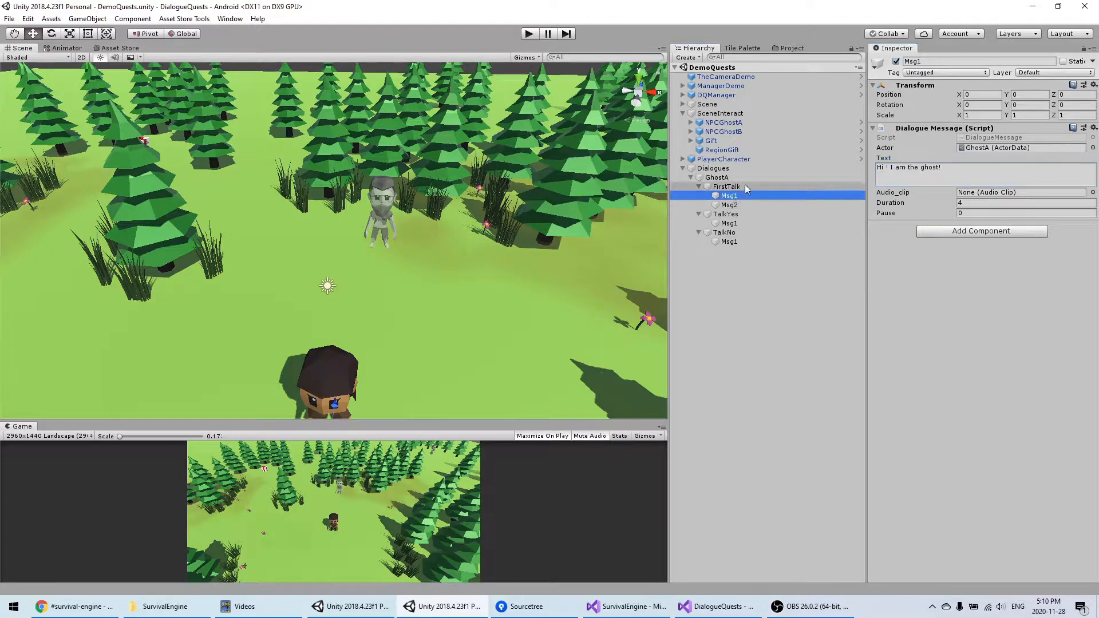
left_click(728, 215)
left_click(741, 196)
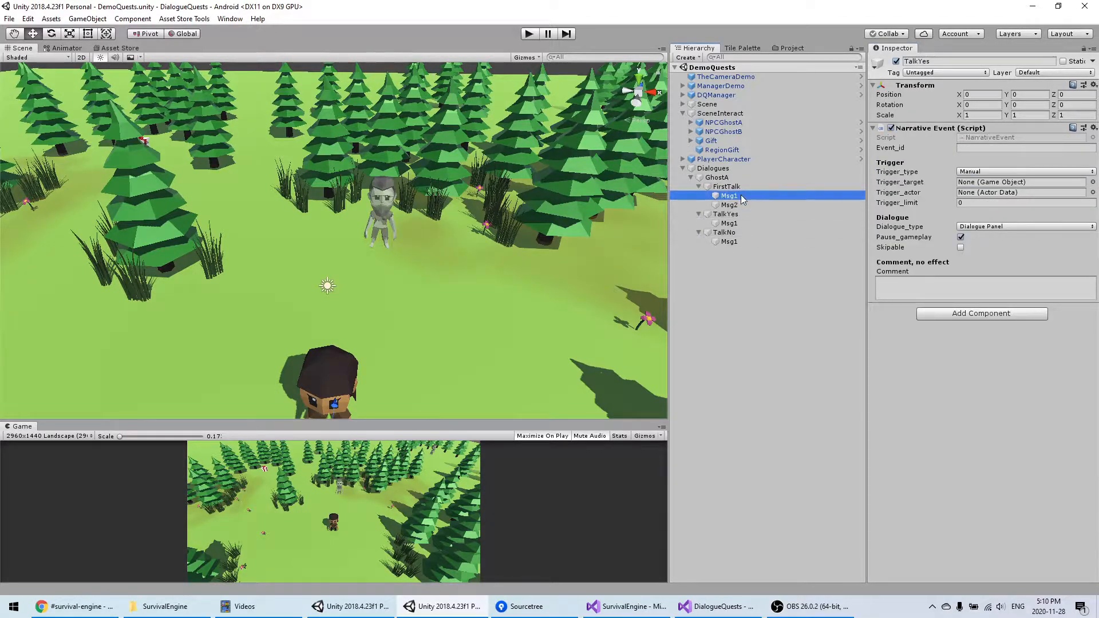
left_click(730, 205)
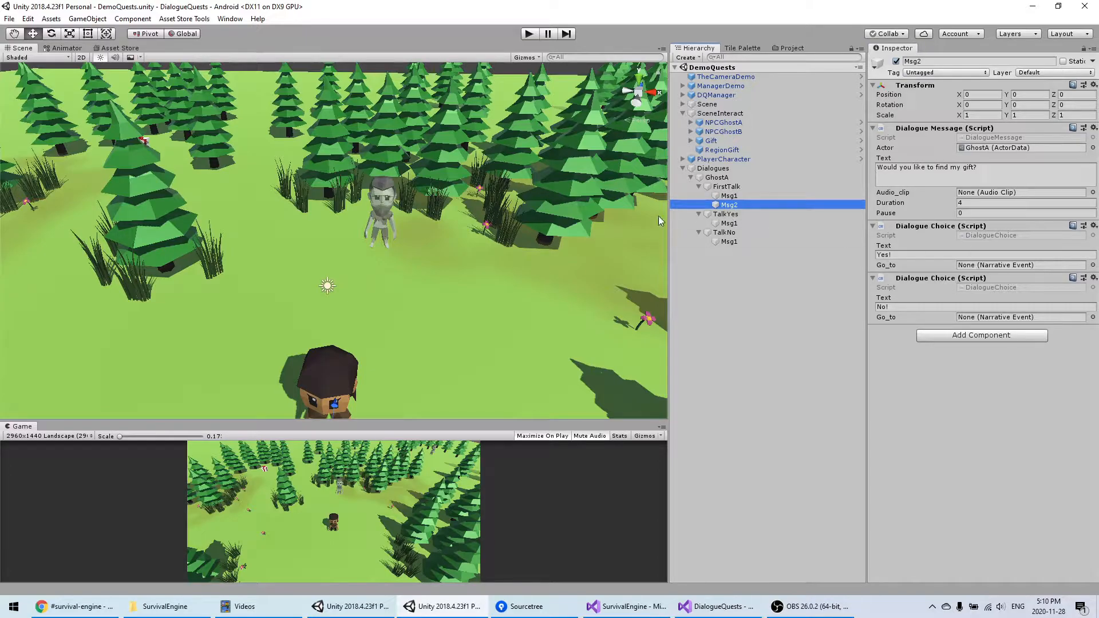
left_click_drag(726, 214, 994, 266)
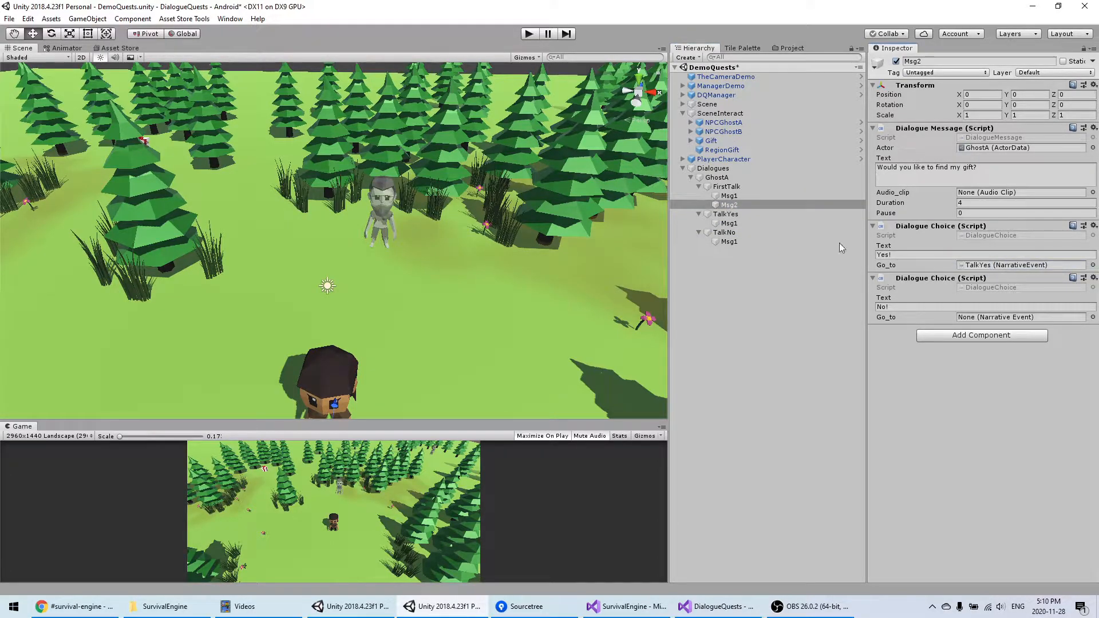
left_click_drag(723, 233, 1016, 318)
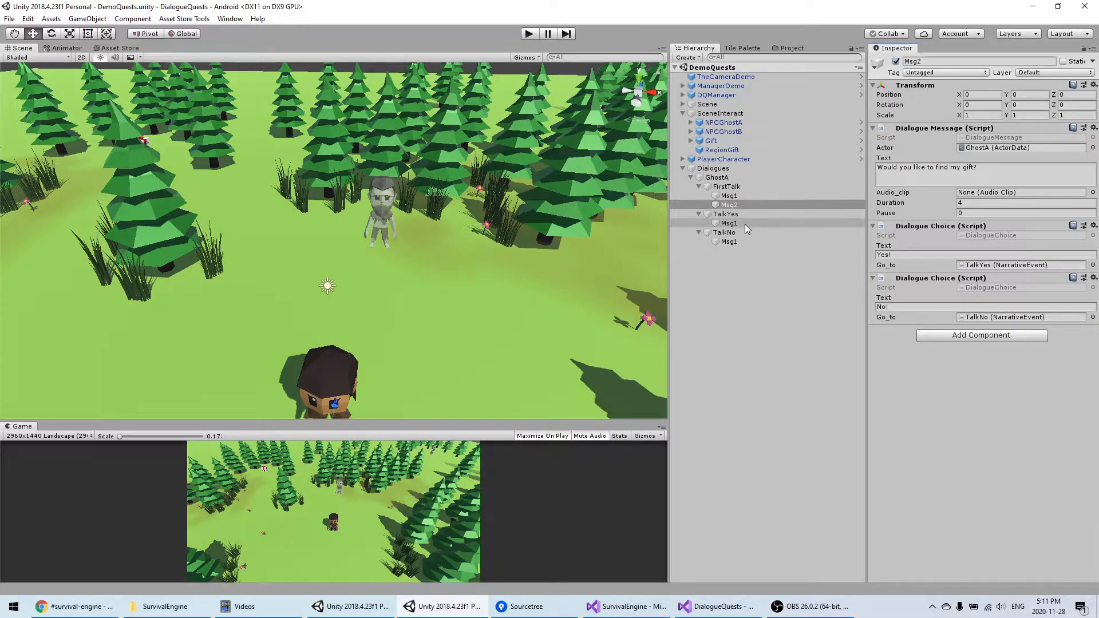
Play the scene and go through the ghost's dialogue, answering Yes! to the gift question
left_click(530, 34)
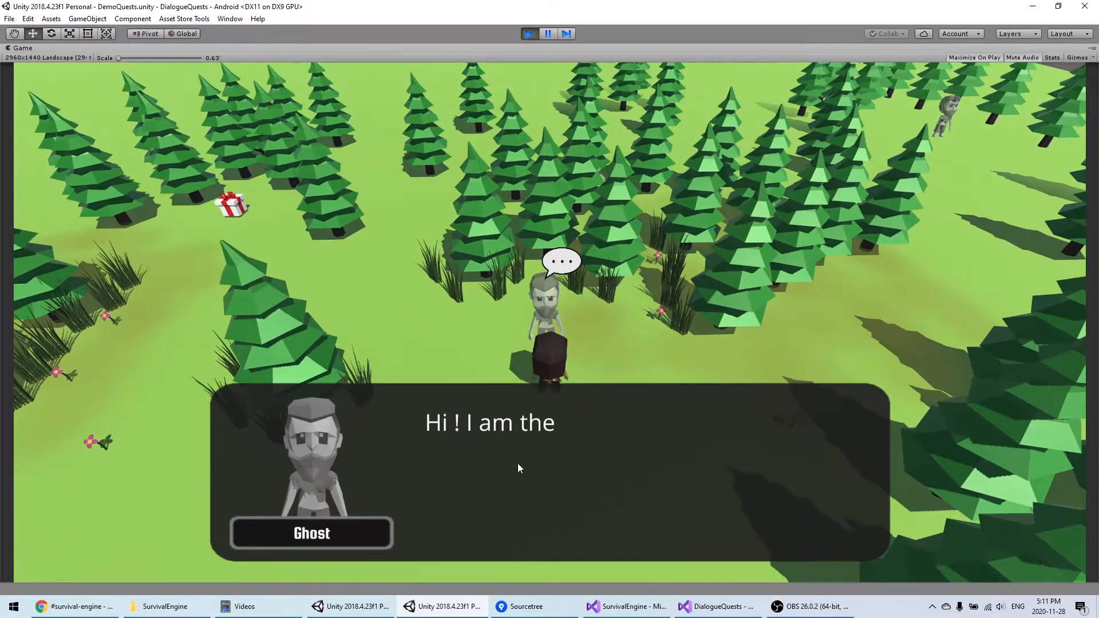
left_click(598, 459)
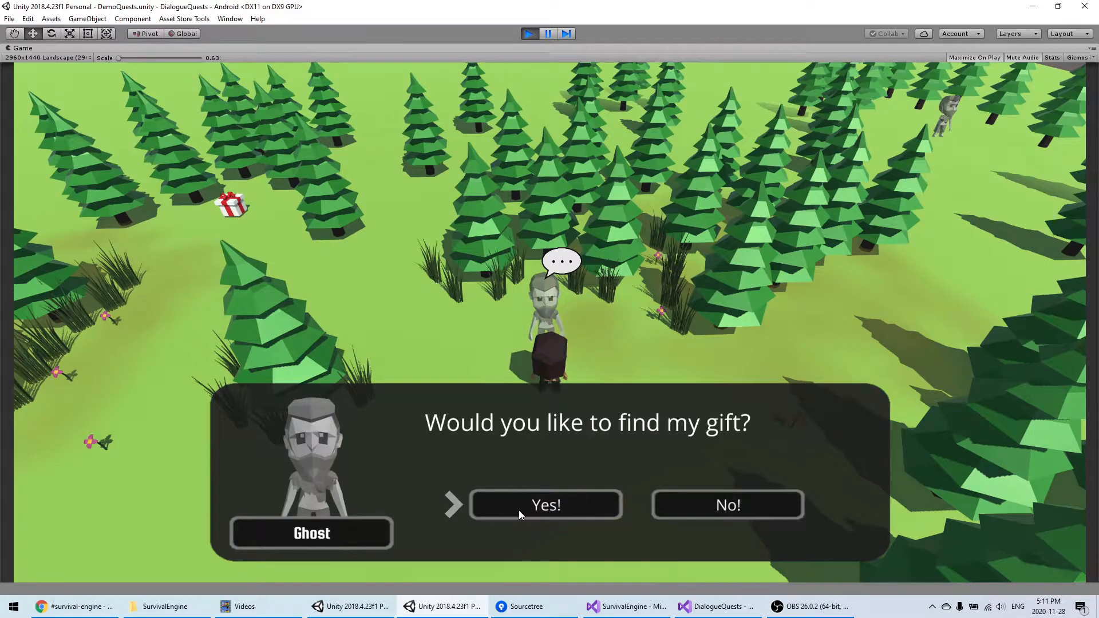
left_click(536, 506)
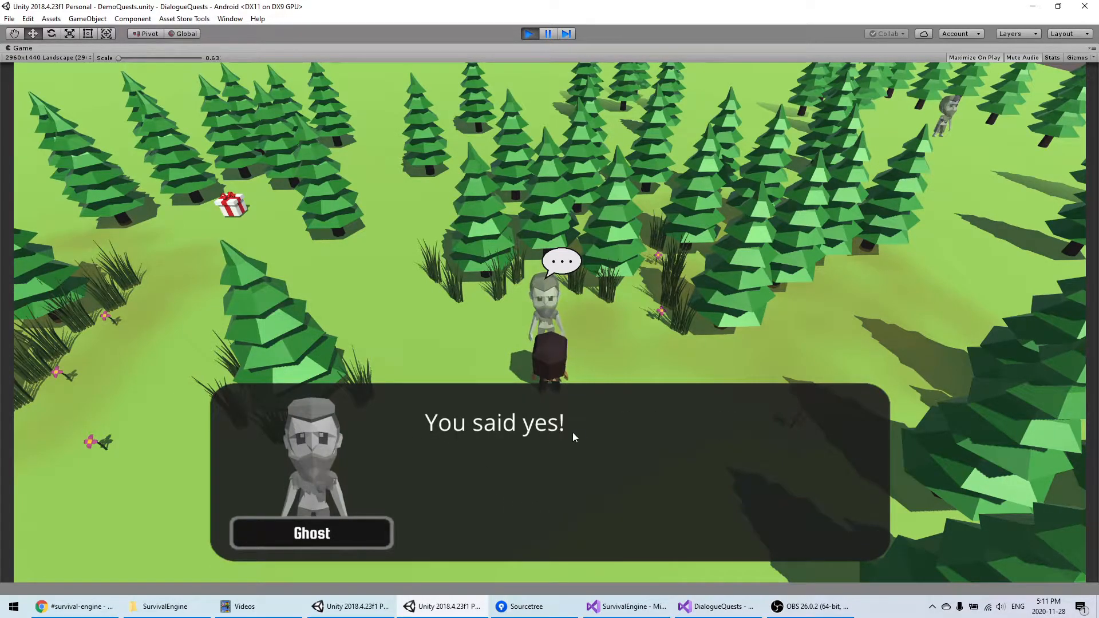
left_click(572, 423)
Walk away and back to the ghost, answer No! to the gift question, and stop the play test
key("s")
key("a")
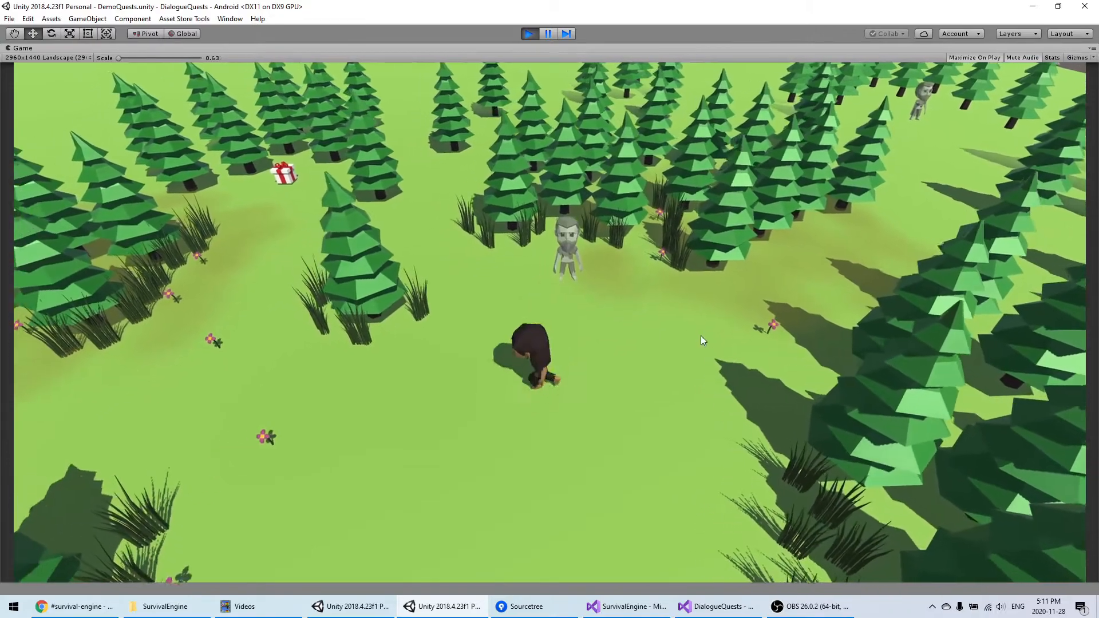
key("w")
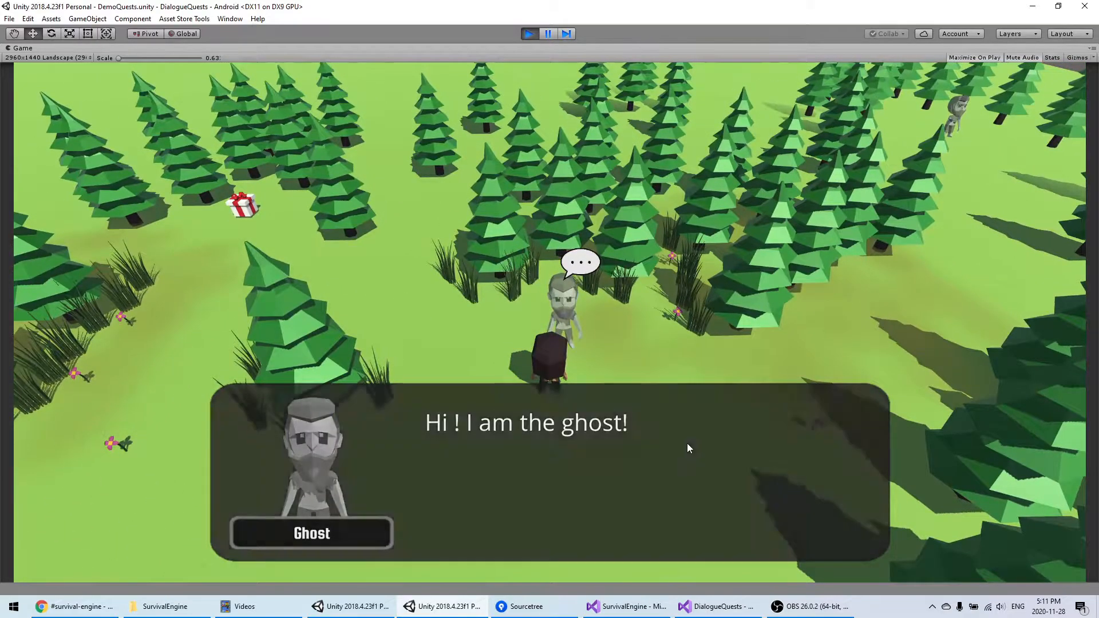
left_click(686, 443)
left_click(743, 499)
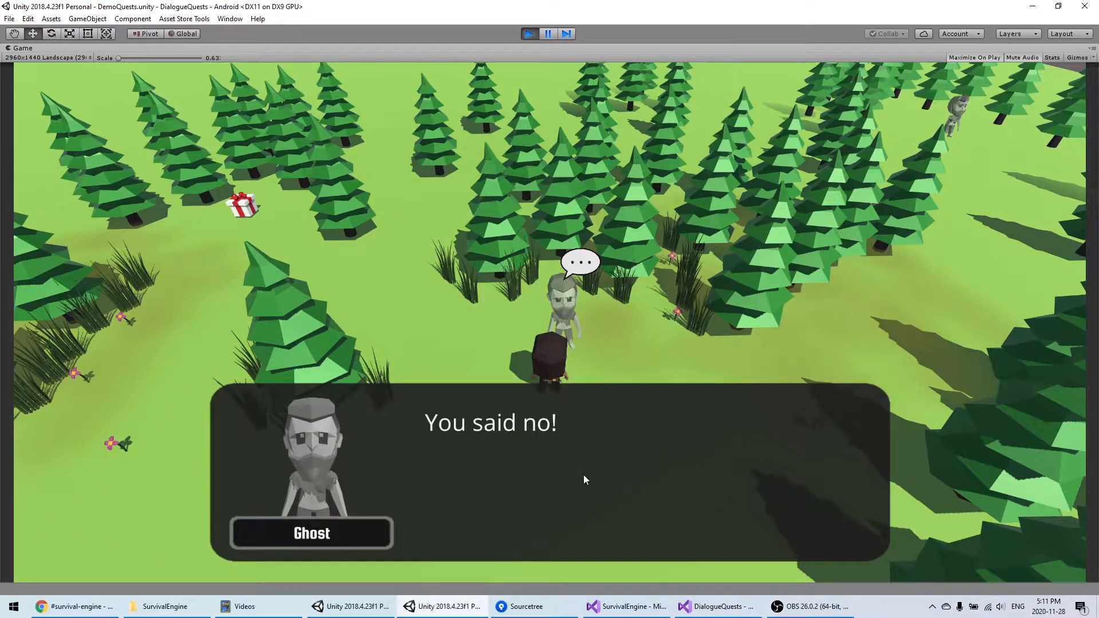
left_click(575, 473)
key("s")
left_click(529, 34)
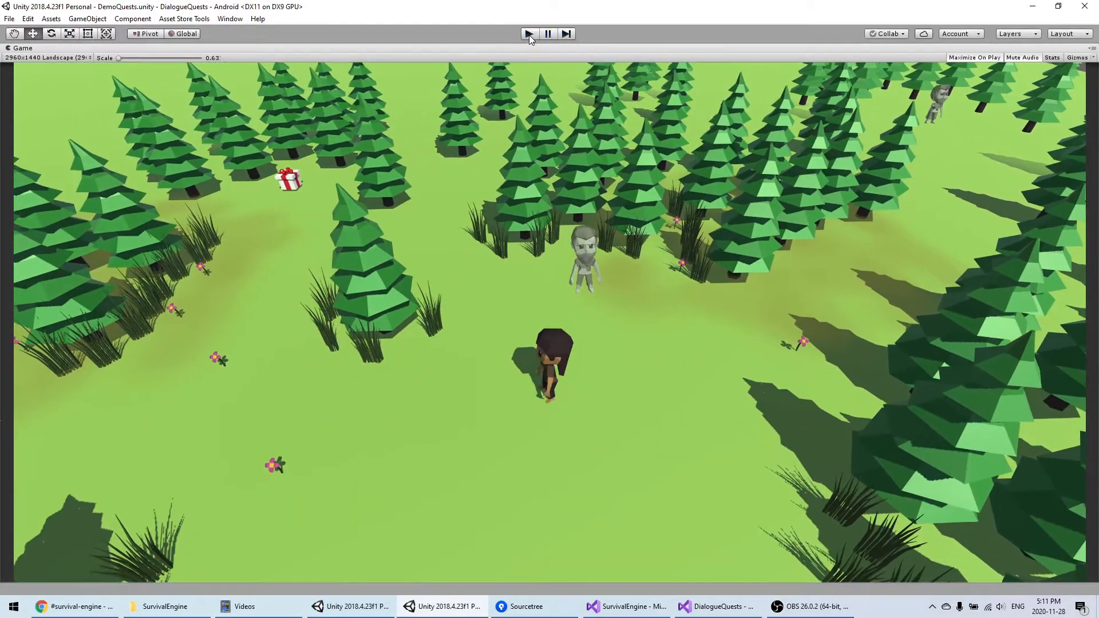
Duplicate the Msg1 object under TalkYes and rename the copy as Quest
left_click(726, 215)
left_click(727, 233, "ctrl")
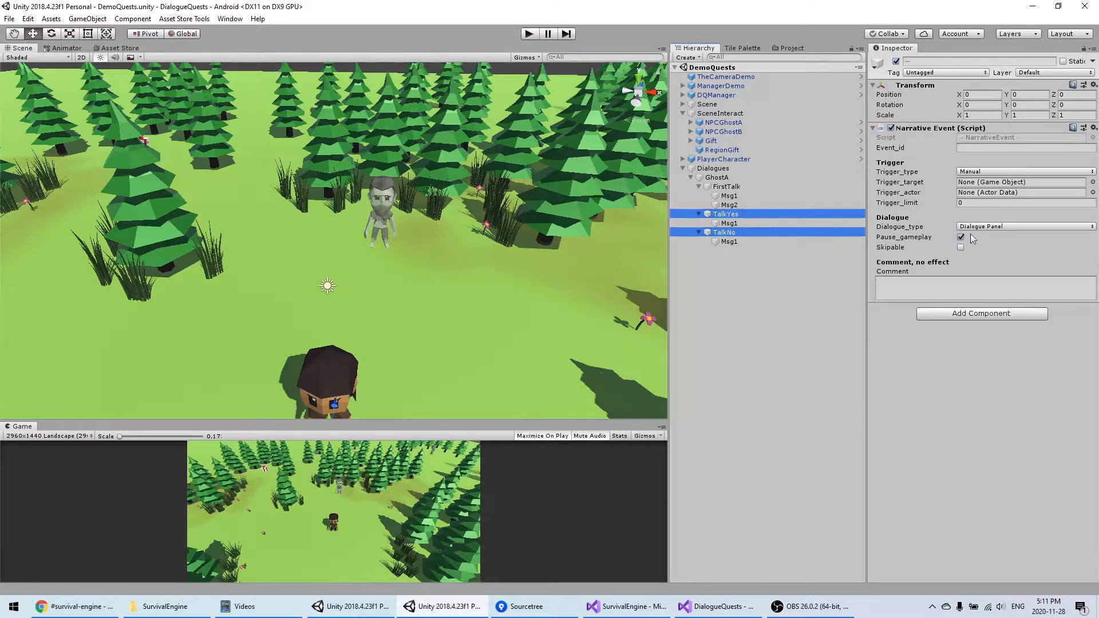
left_click(734, 224)
left_click_drag(735, 224, 738, 227)
left_click(738, 233)
type("Quest")
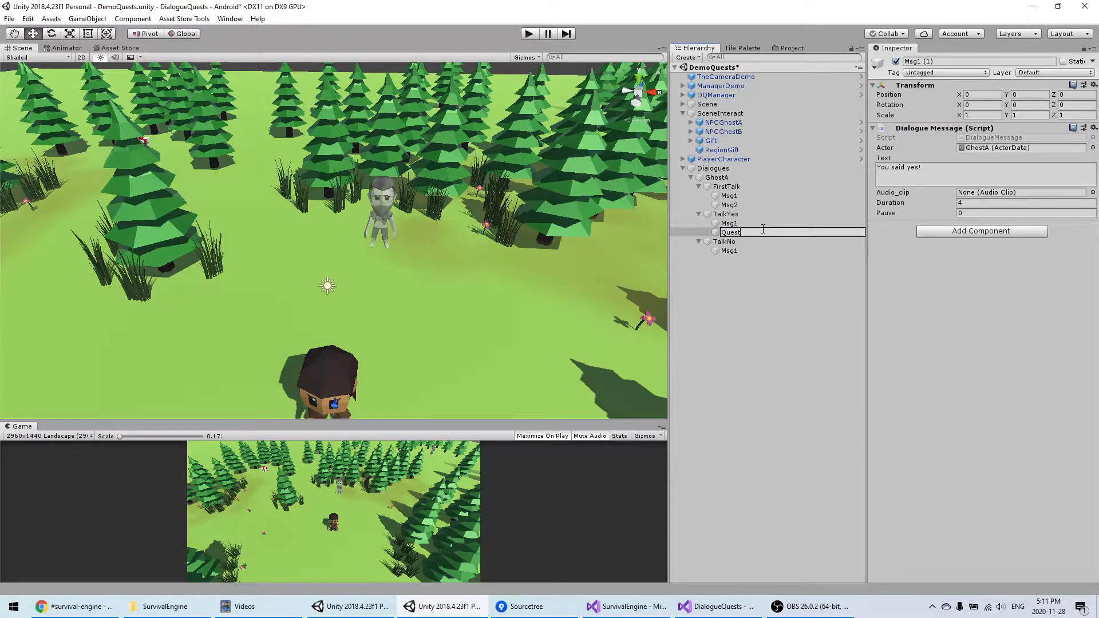
key("Return")
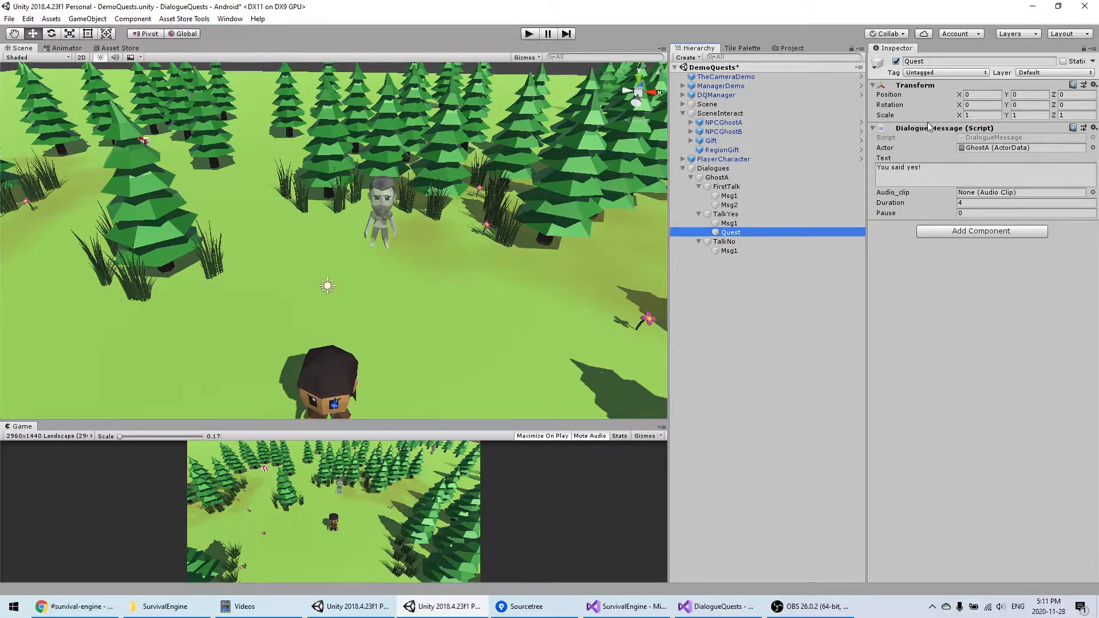
Replace the Quest object's Dialogue Message component with a Narrative Effect component
right_click(916, 128)
left_click(924, 151)
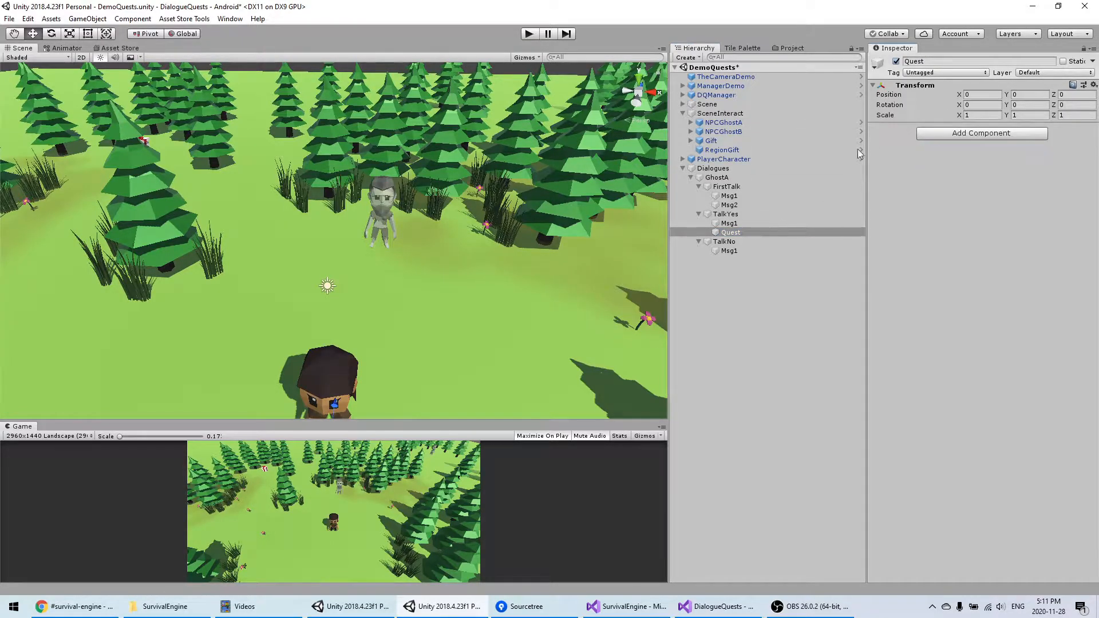
left_click(979, 133)
type("ef")
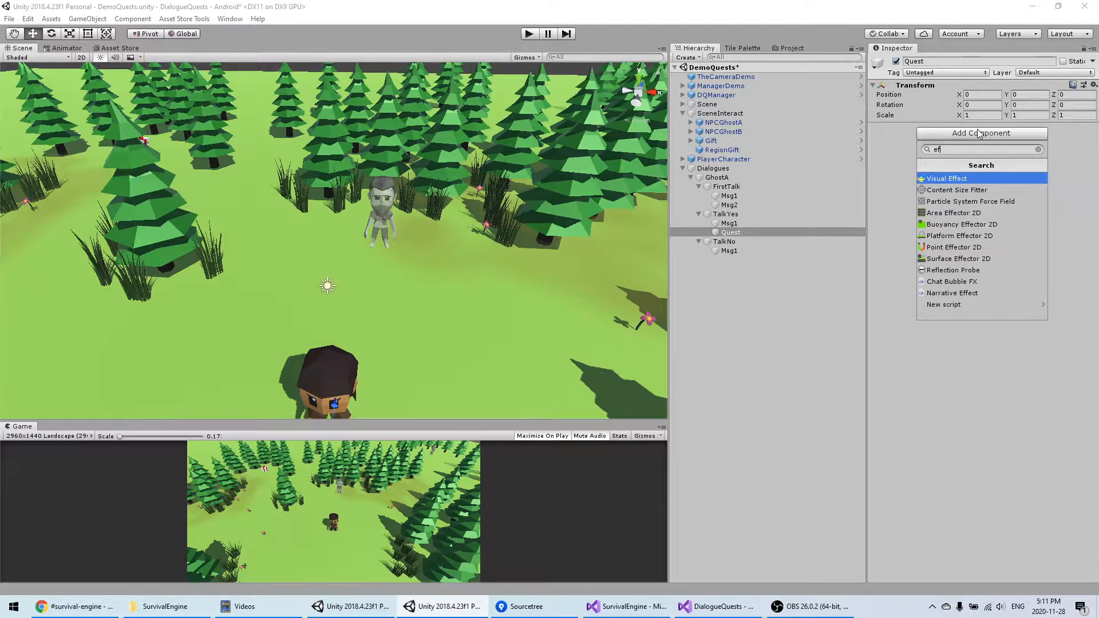
left_click(977, 293)
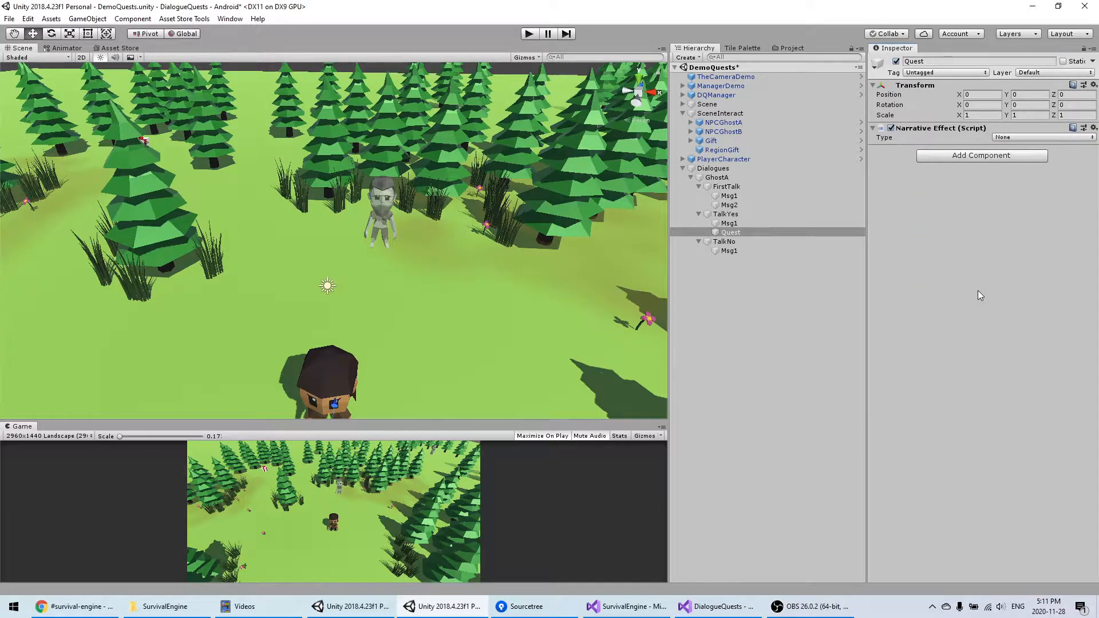
left_click(1009, 138)
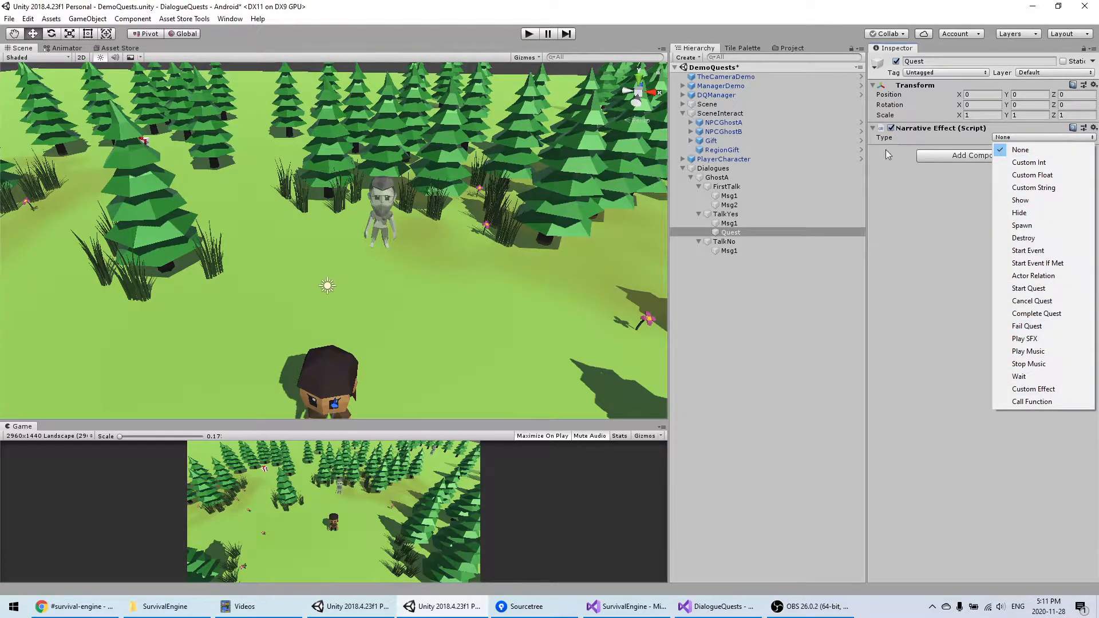
left_click(888, 256)
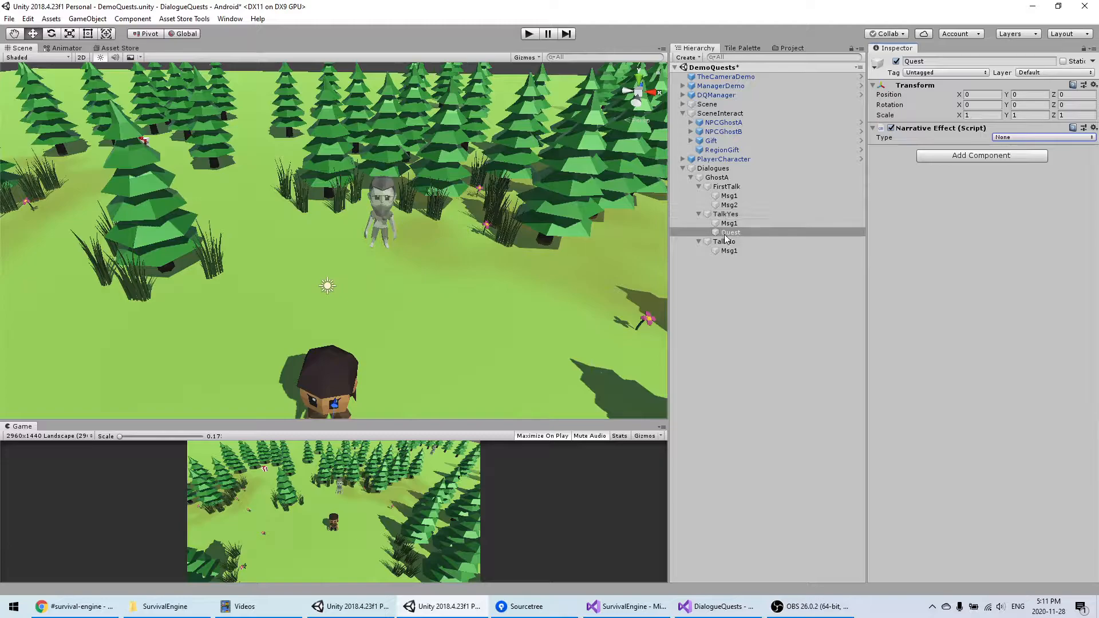
left_click(1022, 138)
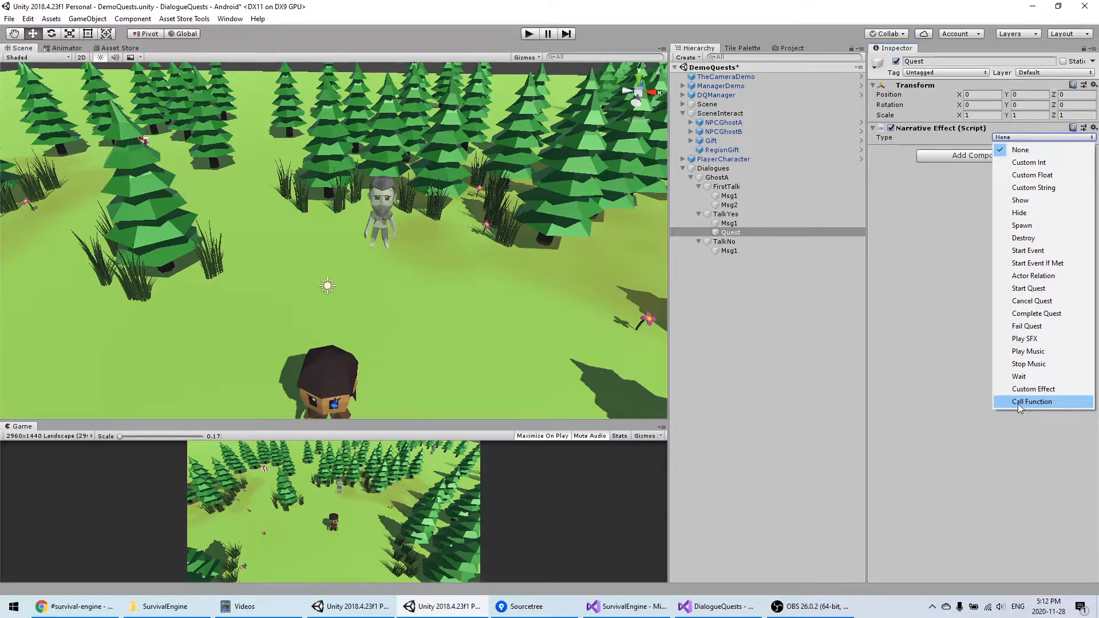
left_click(942, 357)
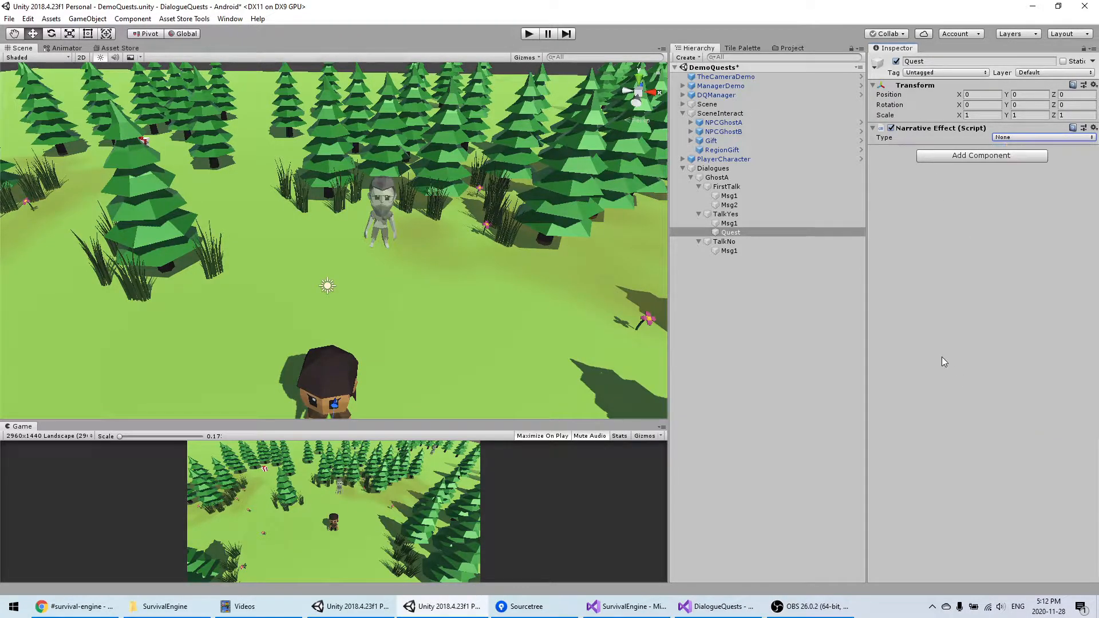
Set the Quest object's narrative effect type to Start Quest and assign CollectGift as its quest
left_click(1016, 138)
left_click(1028, 289)
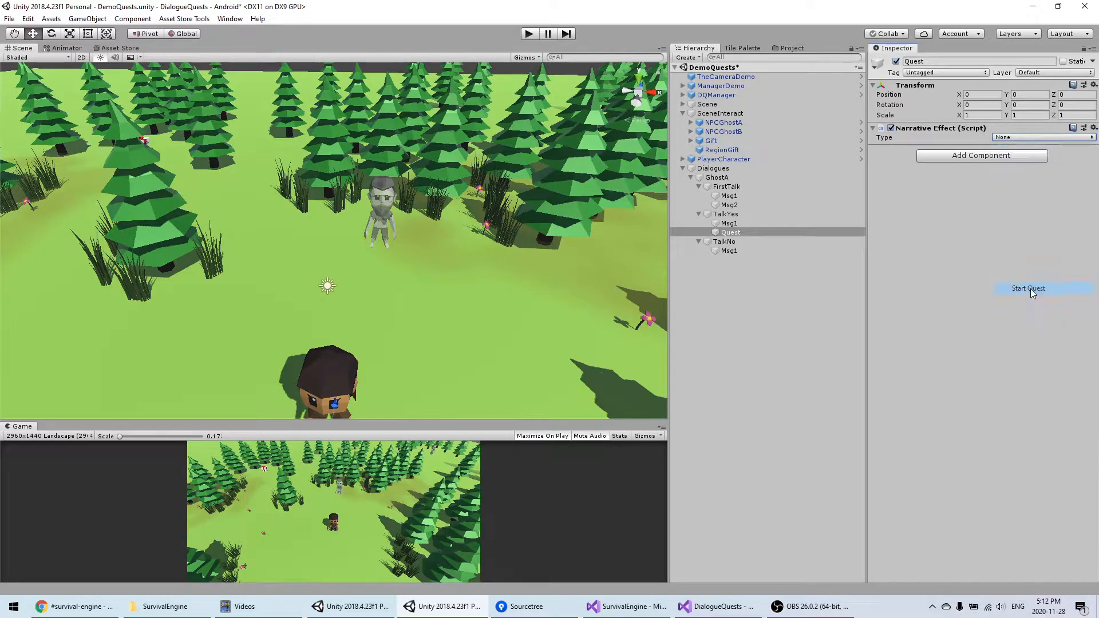
left_click(1093, 148)
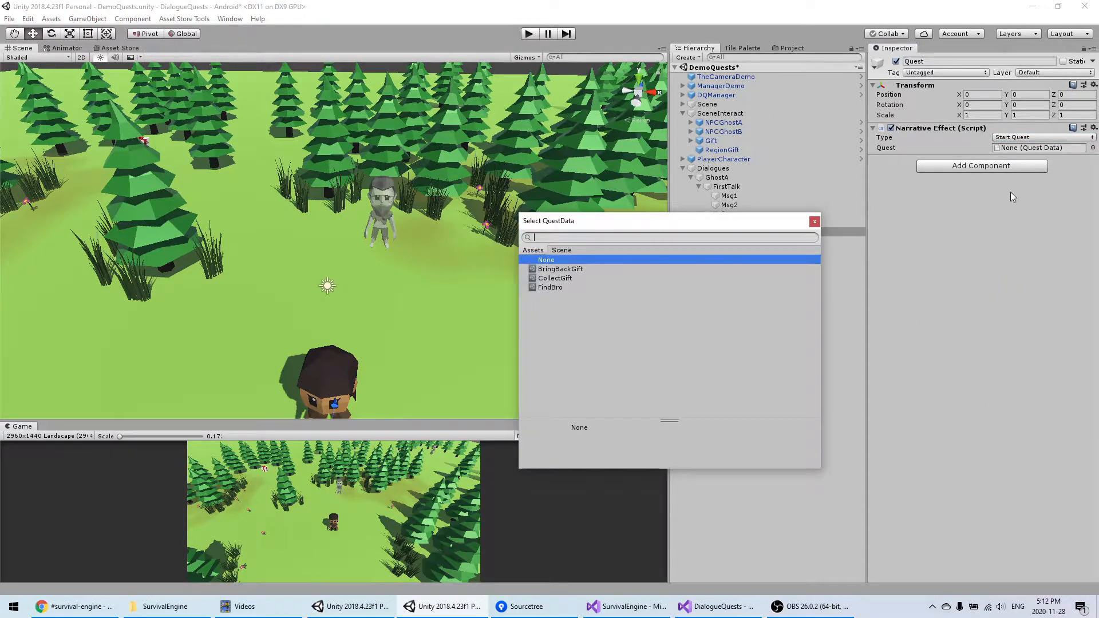
left_click(554, 278)
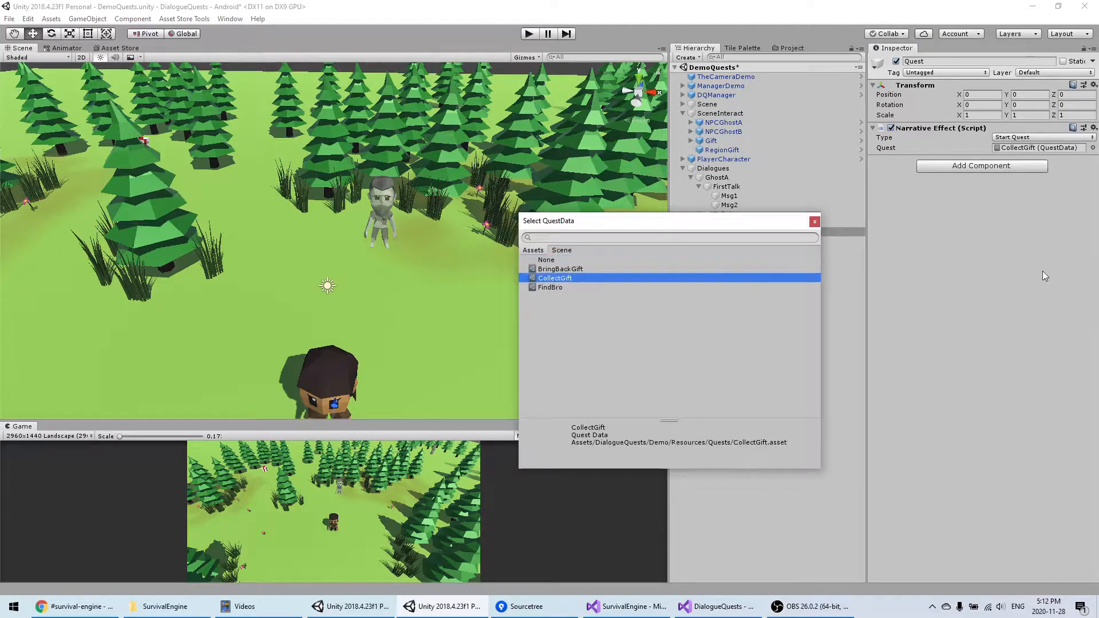
left_click(1020, 271)
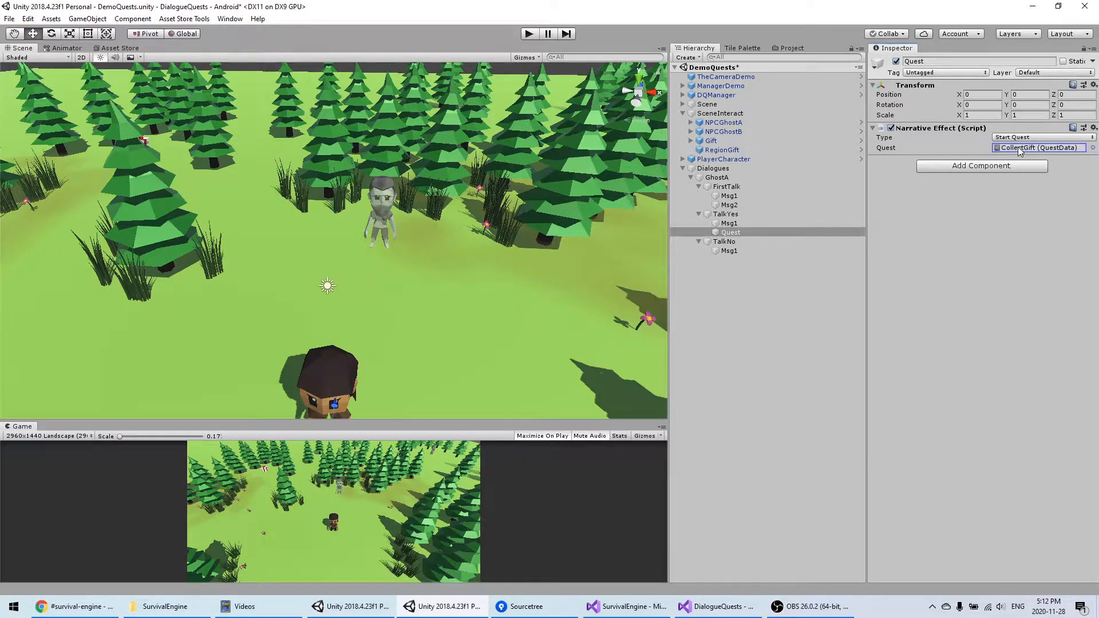
Locate the CollectGift asset in the project and examine the settings of the demo's actor and quest data assets
left_click(788, 49)
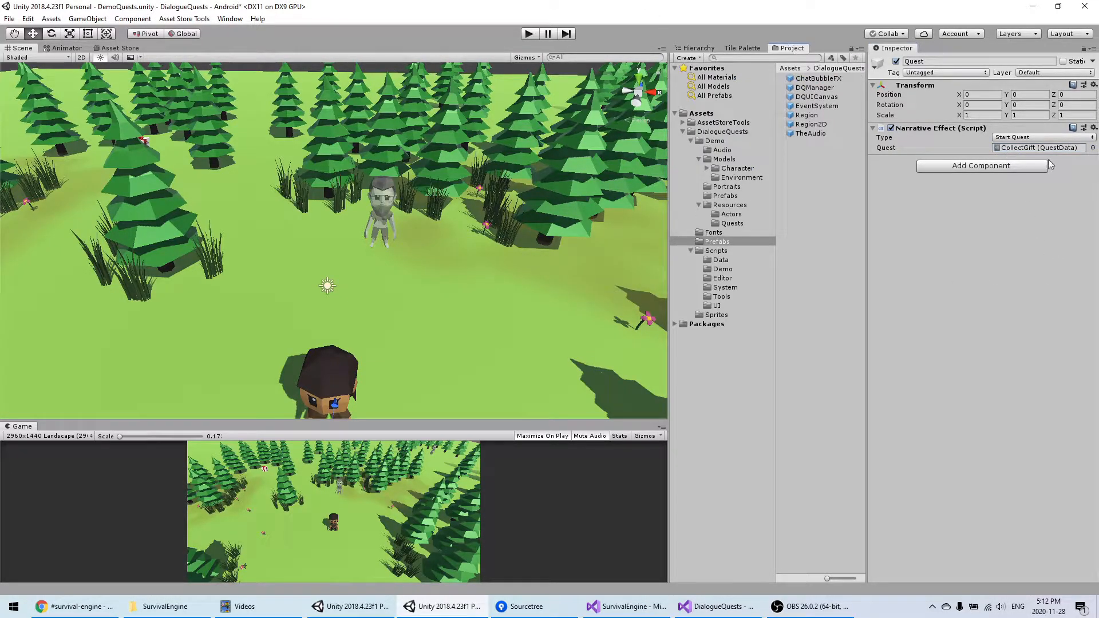
left_click(1017, 147)
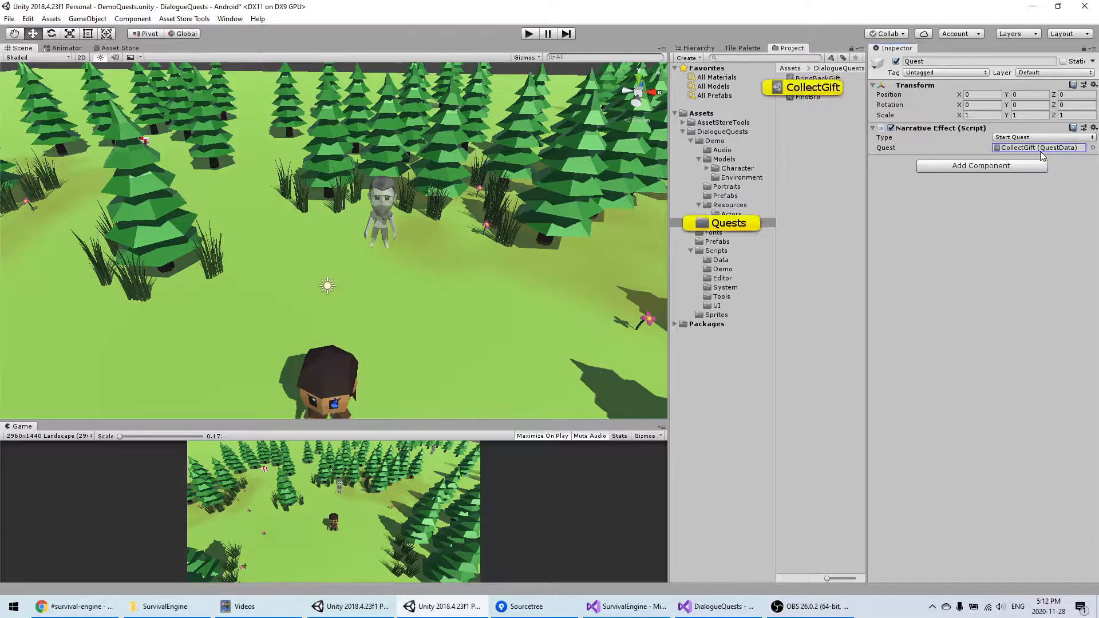
left_click(731, 214)
left_click(807, 78)
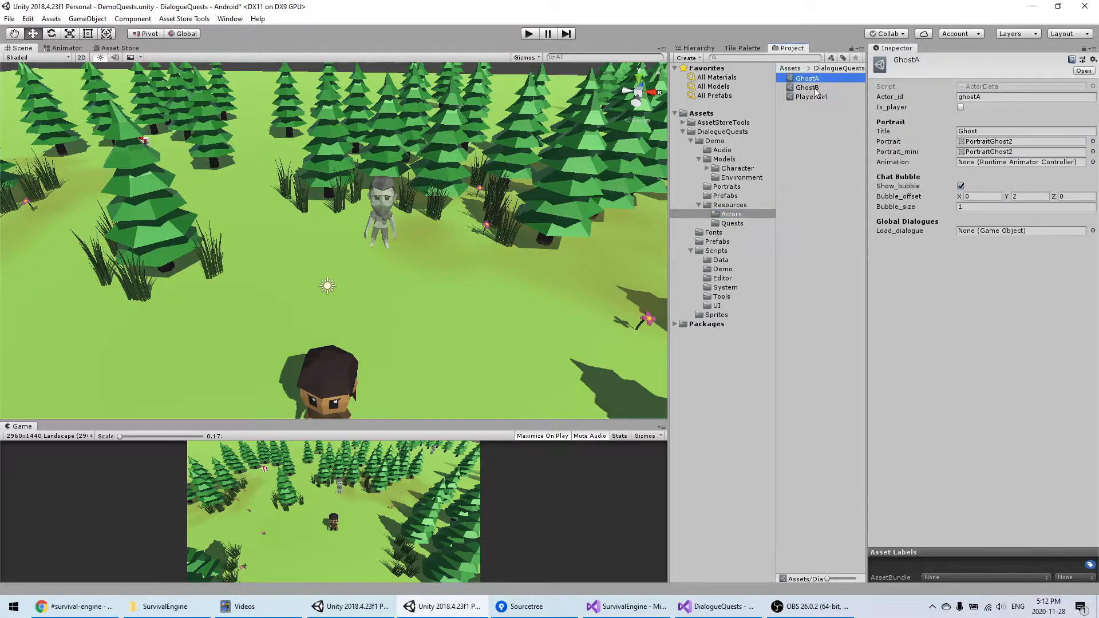
left_click(815, 89)
left_click(815, 97)
left_click(816, 89)
left_click(817, 80)
left_click(740, 225)
left_click(817, 78)
left_click(718, 132)
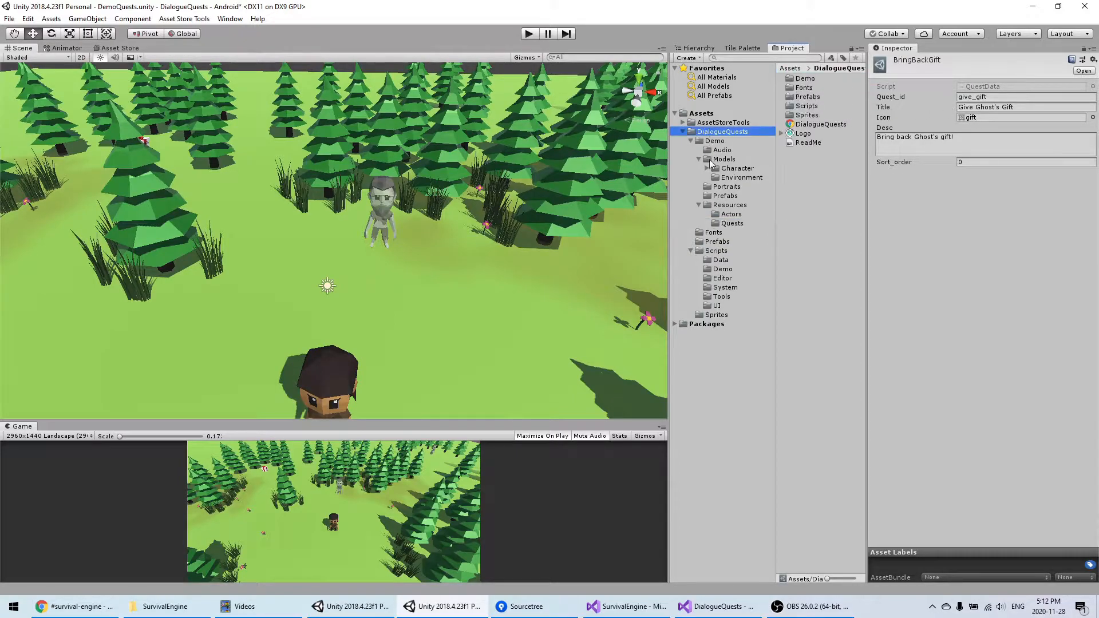
left_click(693, 48)
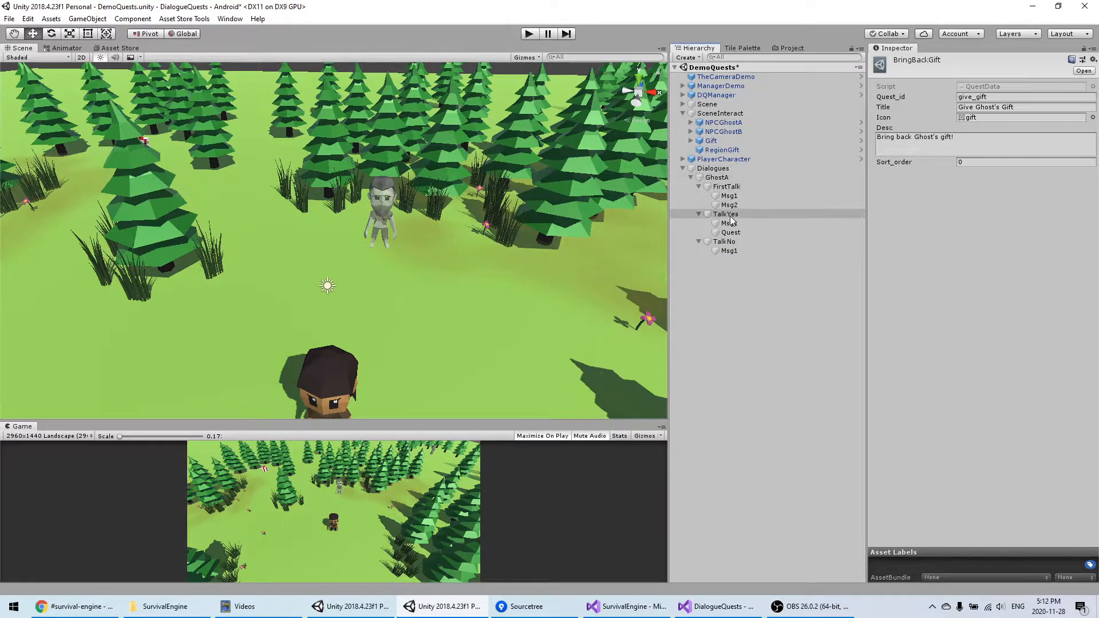
Save the scene, then duplicate the Quest object under TalkYes and rename the copy as Wait
left_click(744, 232)
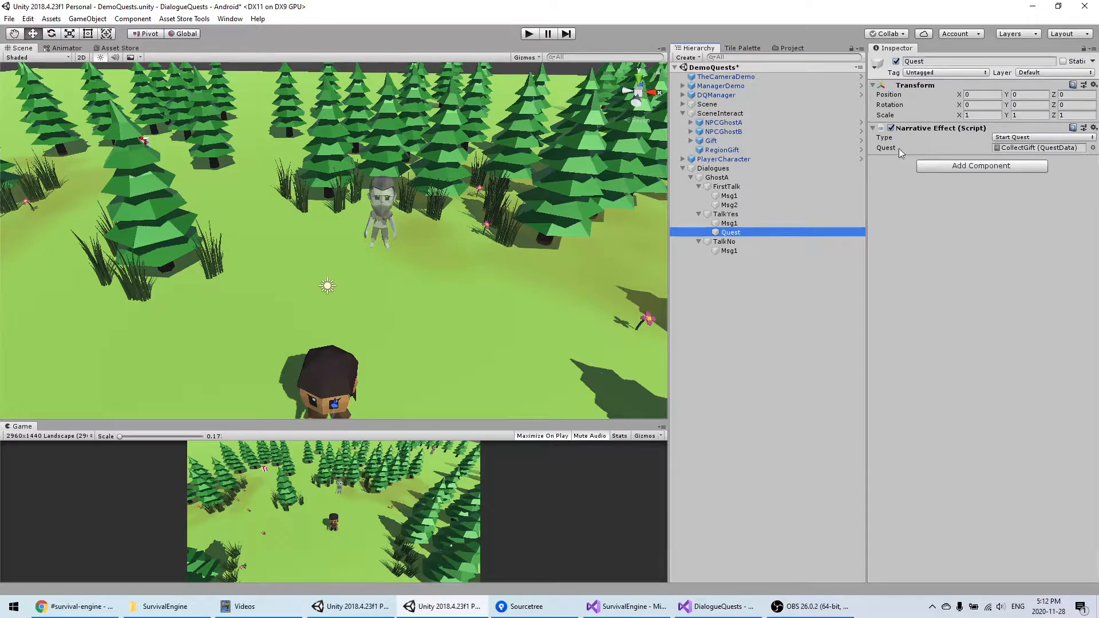
key("ctrl+s")
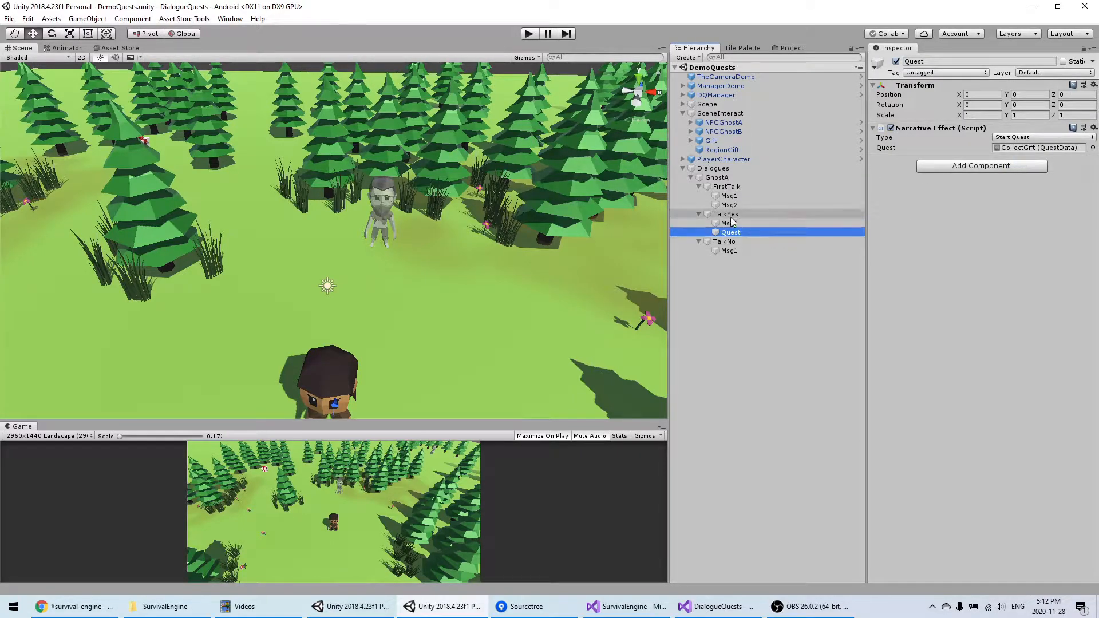
key("ctrl+d")
key("F2")
type("Wait")
key("Return")
Set the Wait object's narrative effect type to Wait, place it between Msg1 and Quest under TalkYes, and save the scene
left_click(1016, 139)
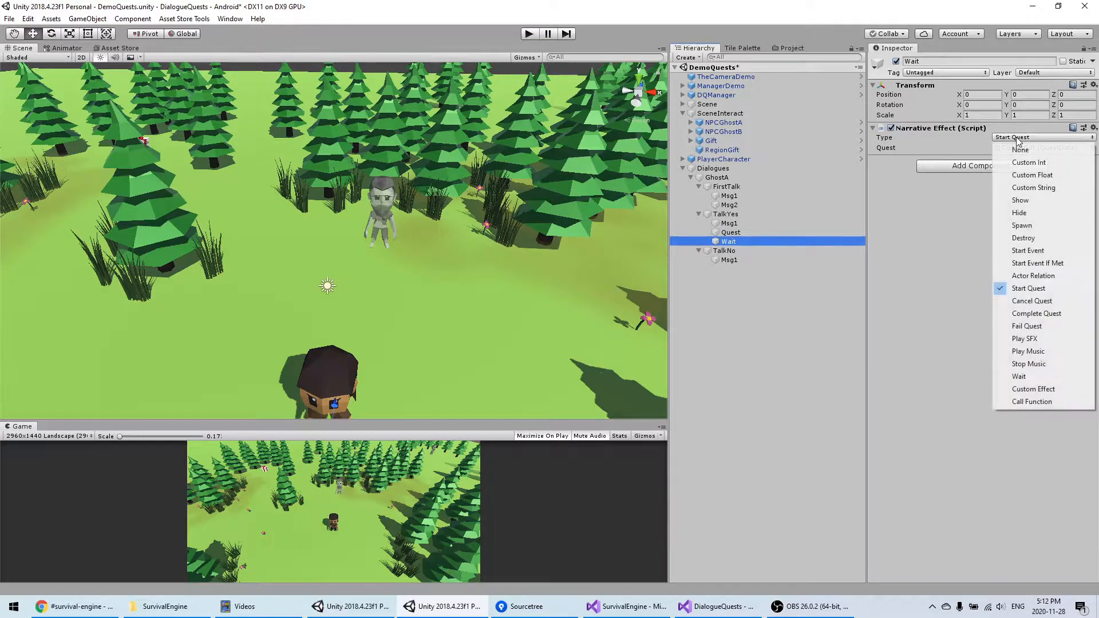
left_click(1020, 376)
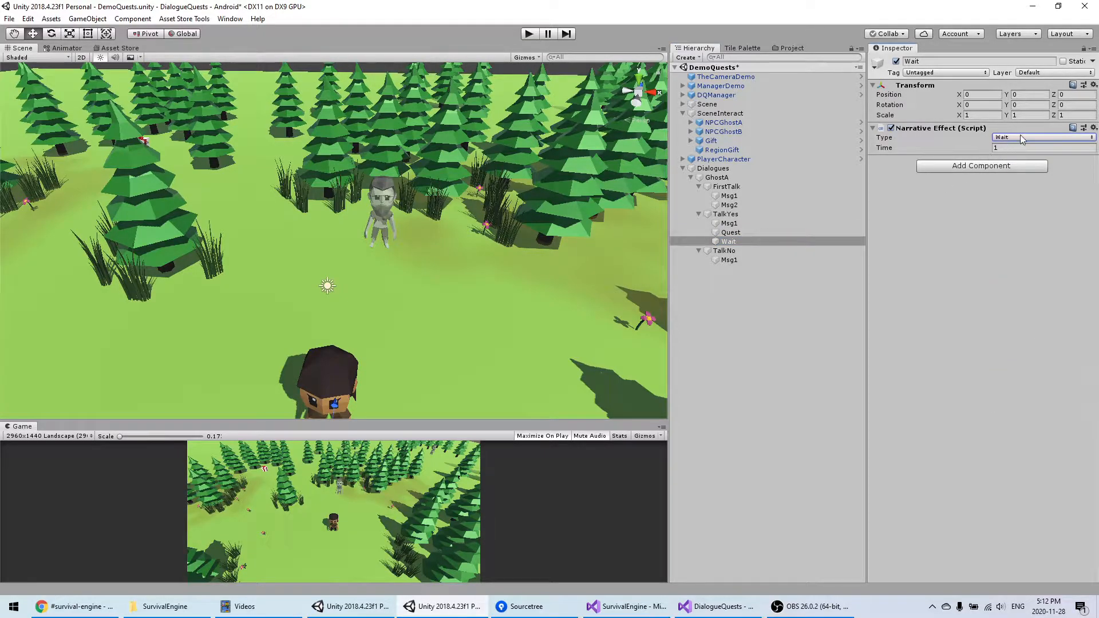
left_click_drag(741, 240, 723, 226)
key("ctrl+s")
left_click(730, 224)
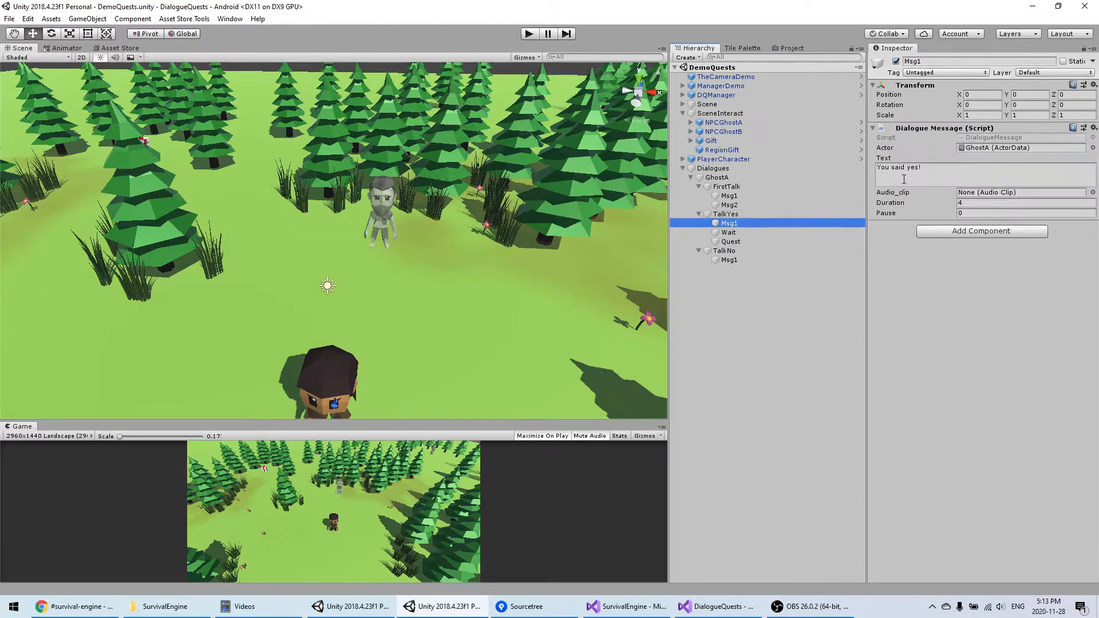
left_click(742, 240)
Create an empty child object under Dialogues and name it GiftEvent
middle_click_drag(346, 286, 436, 246)
right_click(715, 168)
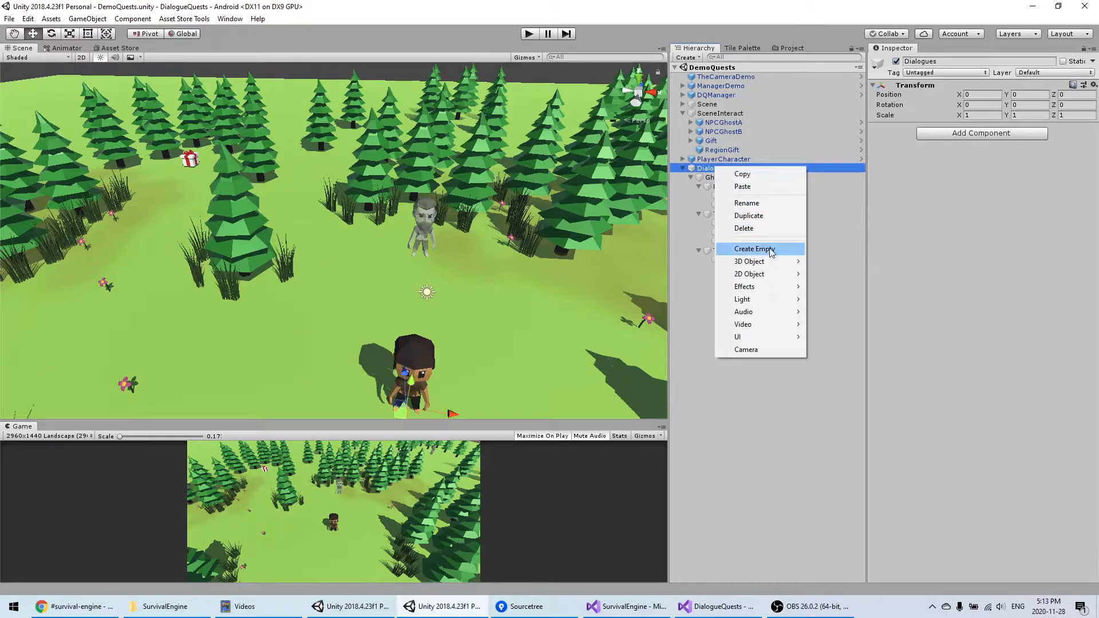
left_click(770, 250)
left_click(699, 186)
left_click(698, 196)
left_click(699, 205)
key("F2")
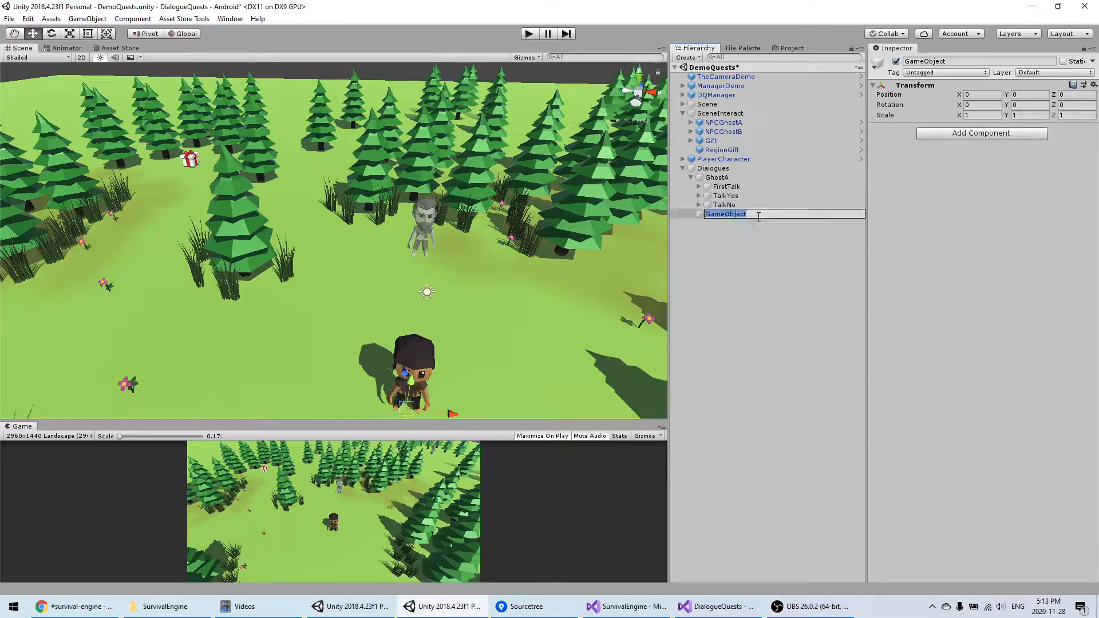
type("GiftEvent")
key("Return")
Move the RegionGift trigger region onto the gift, to about X -11.55, Z 13.48
right_click_drag(630, 183, 375, 274)
middle_click_drag(421, 270, 436, 289)
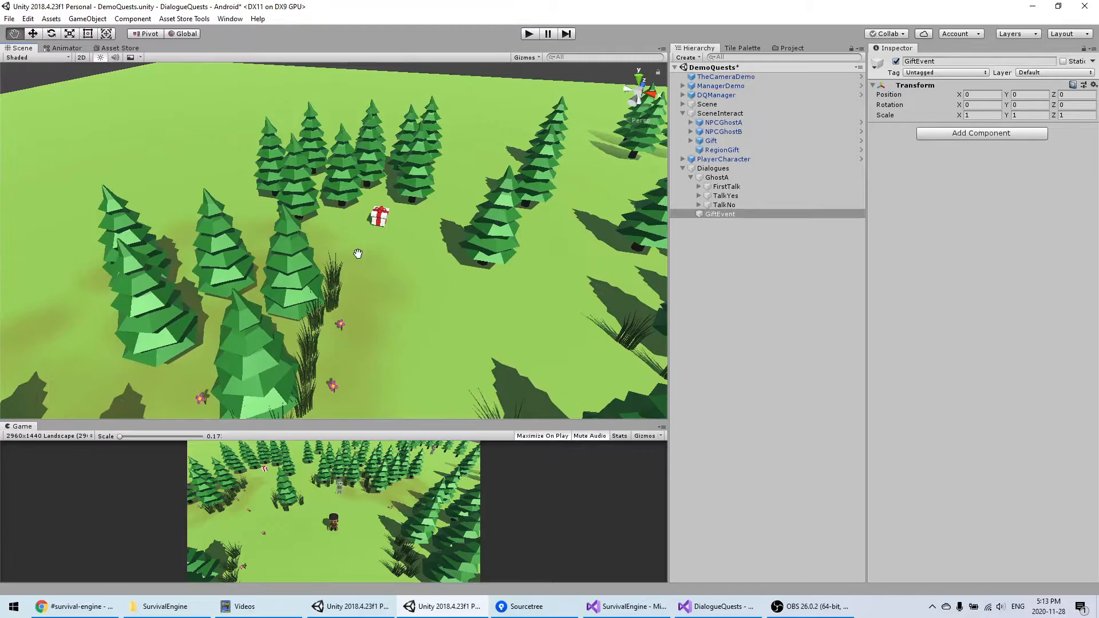
middle_click_drag(342, 233, 364, 260)
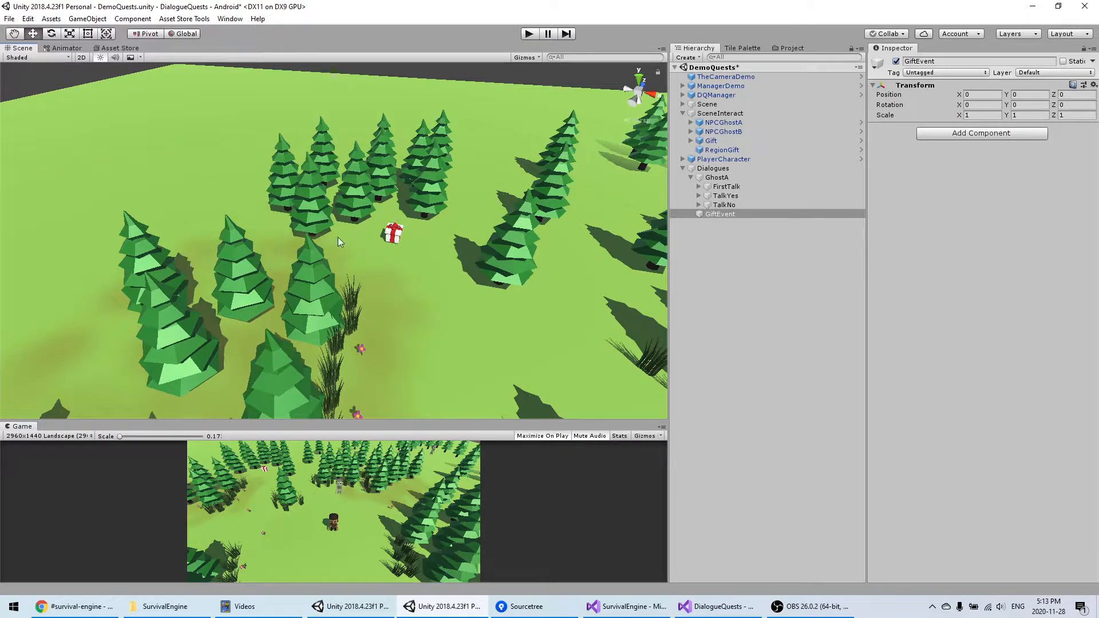
right_click_drag(376, 230, 452, 237)
scroll(467, 281, "down", 3)
middle_click_drag(480, 311, 404, 267)
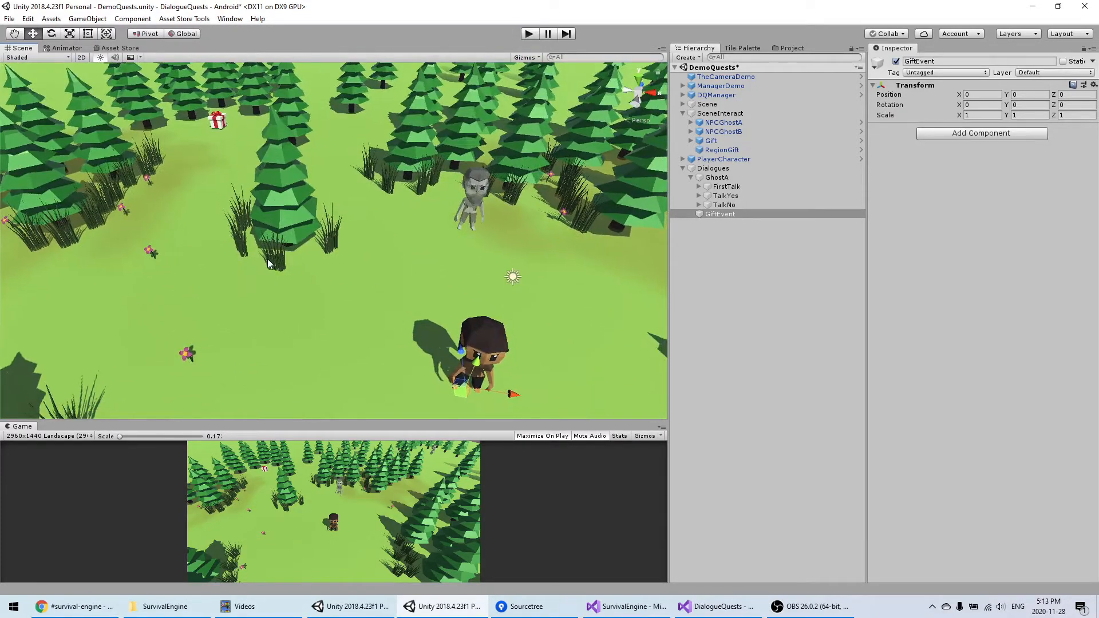
middle_click_drag(266, 260, 524, 315)
right_click_drag(524, 315, 492, 312)
left_click(723, 150)
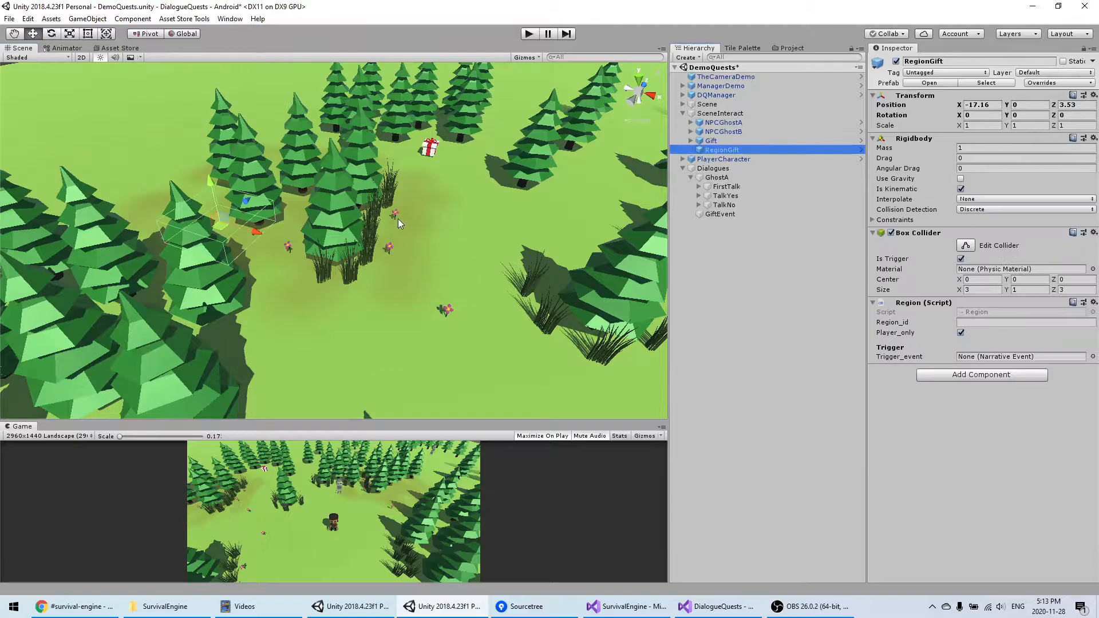
right_click_drag(399, 223, 343, 297)
left_click_drag(231, 197, 434, 131)
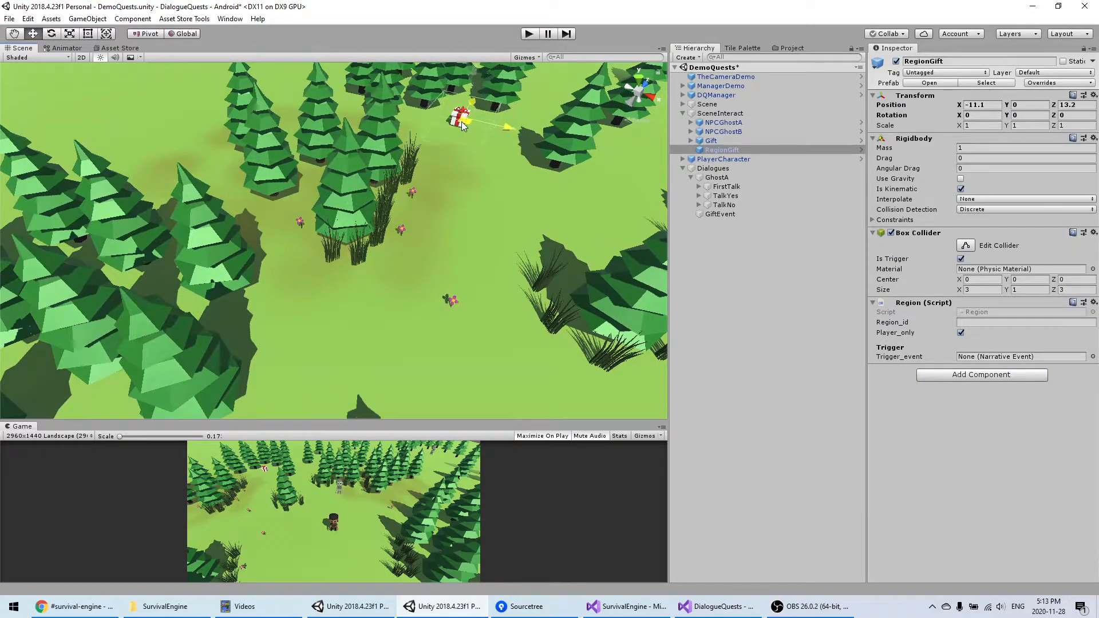
key("f")
Locate the Region prefab in the project and compare the RegionGift and Gift objects' colliders in the scene
left_click(994, 84)
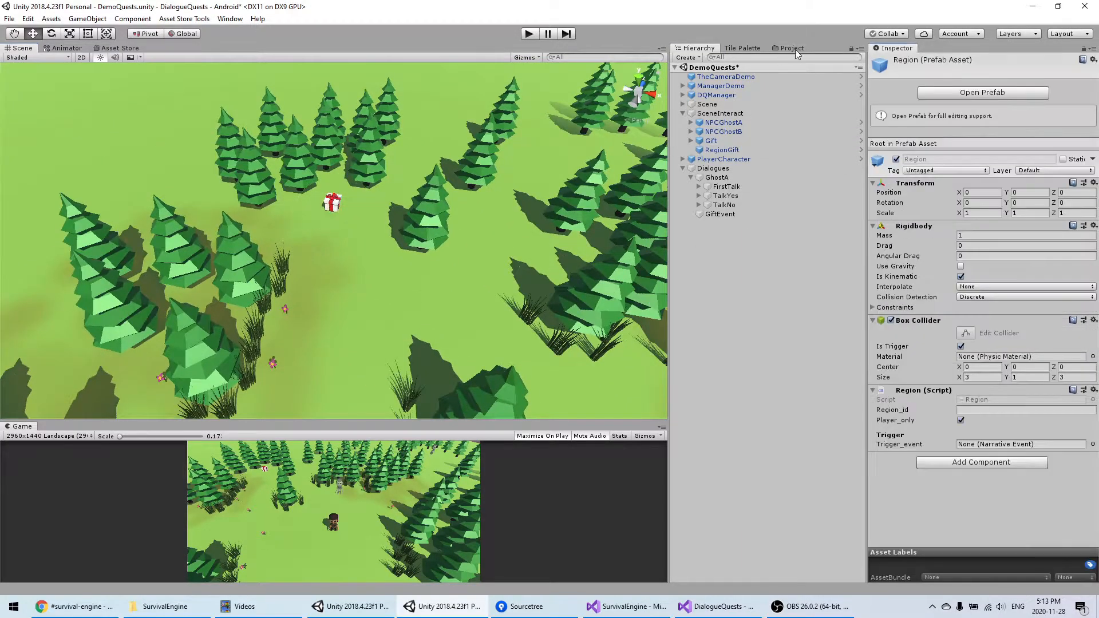
left_click(793, 48)
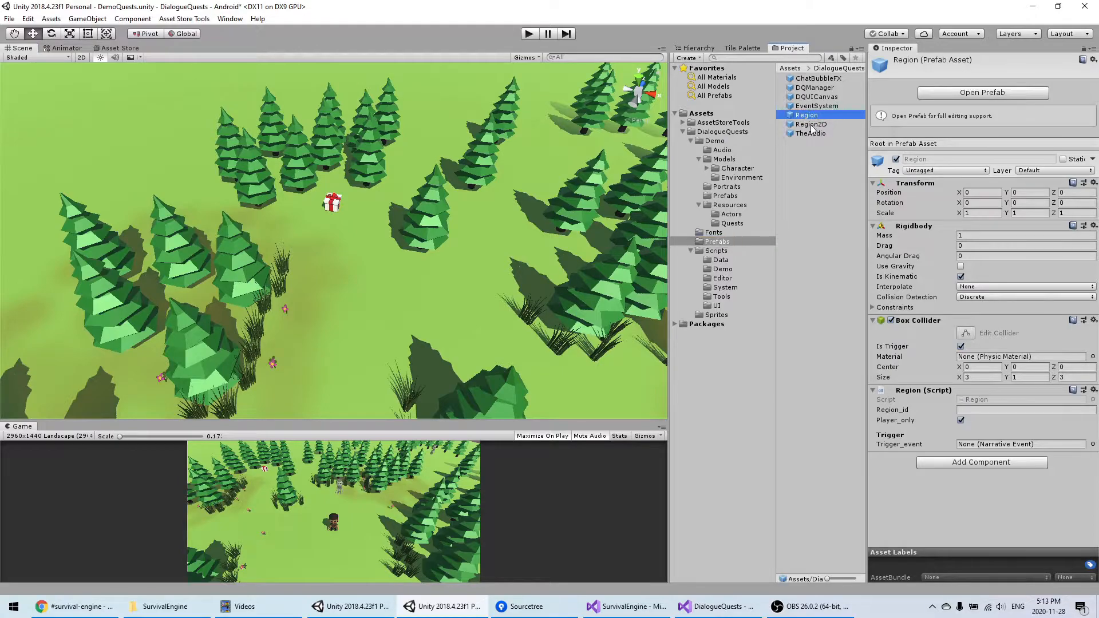
left_click_drag(815, 115, 732, 4)
left_click(695, 49)
double_click(722, 150)
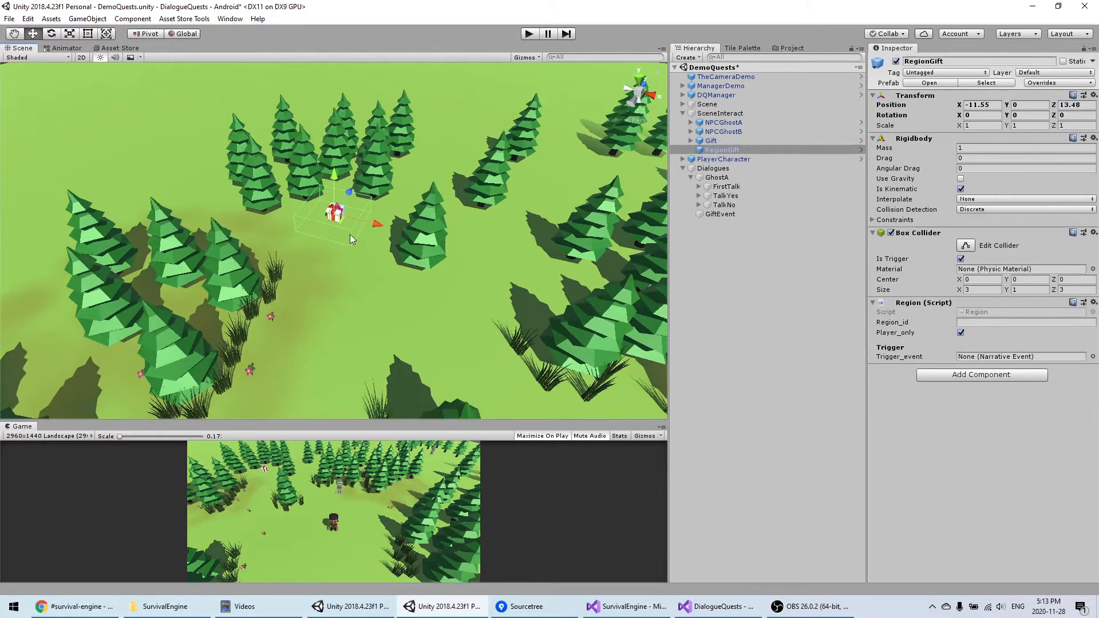
left_click(713, 140)
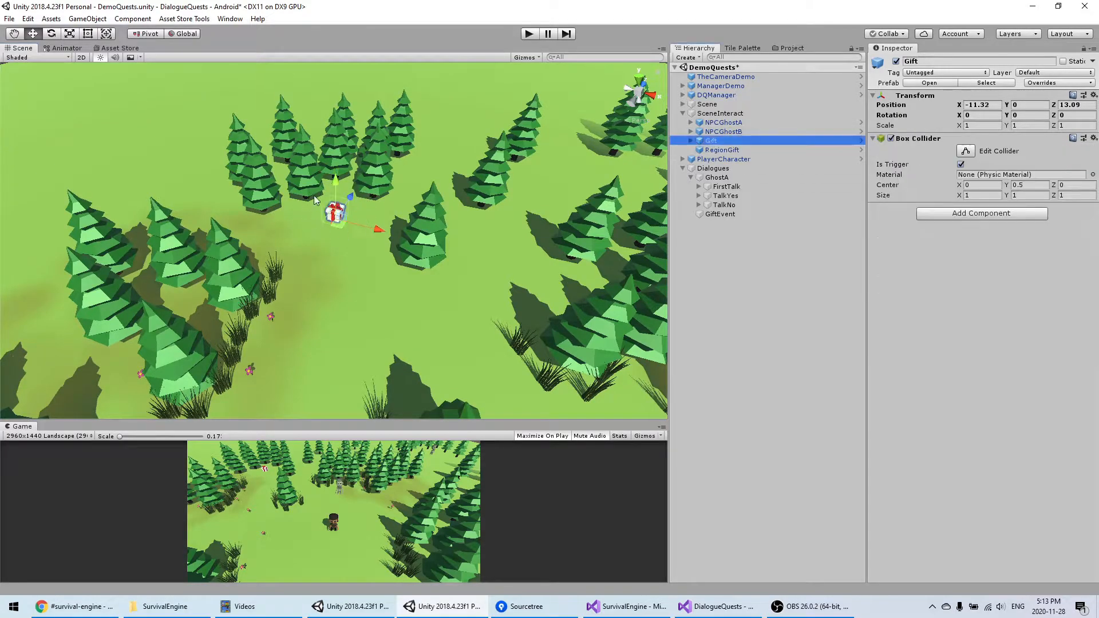
left_click(715, 151)
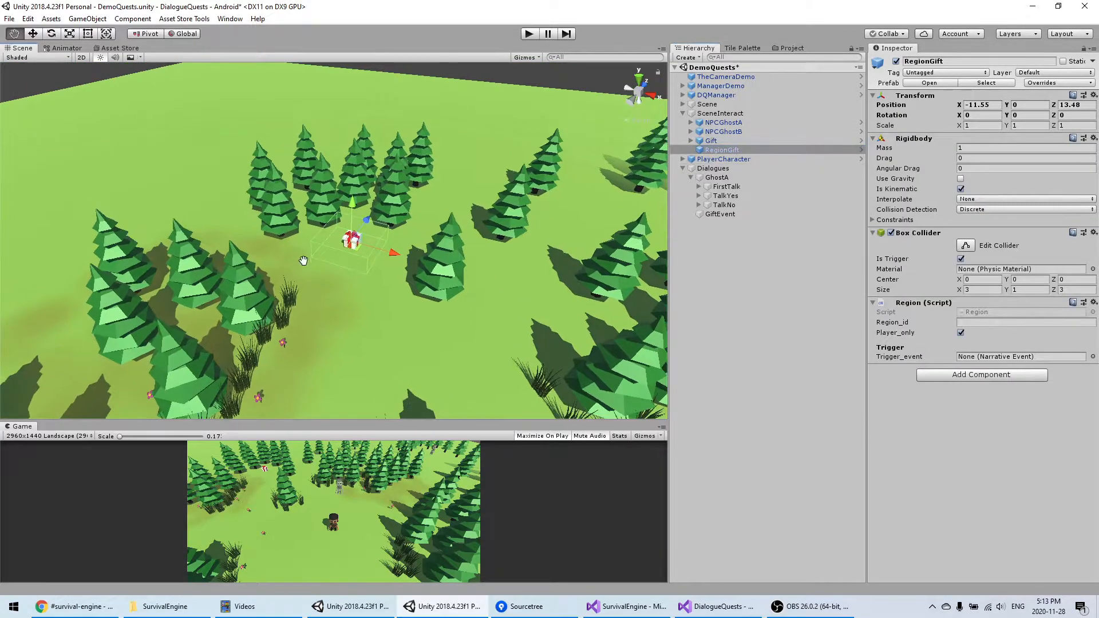
Add a Narrative Event component to the GiftEvent object
left_click(739, 205)
left_click(718, 215)
left_click(1009, 132)
type("event")
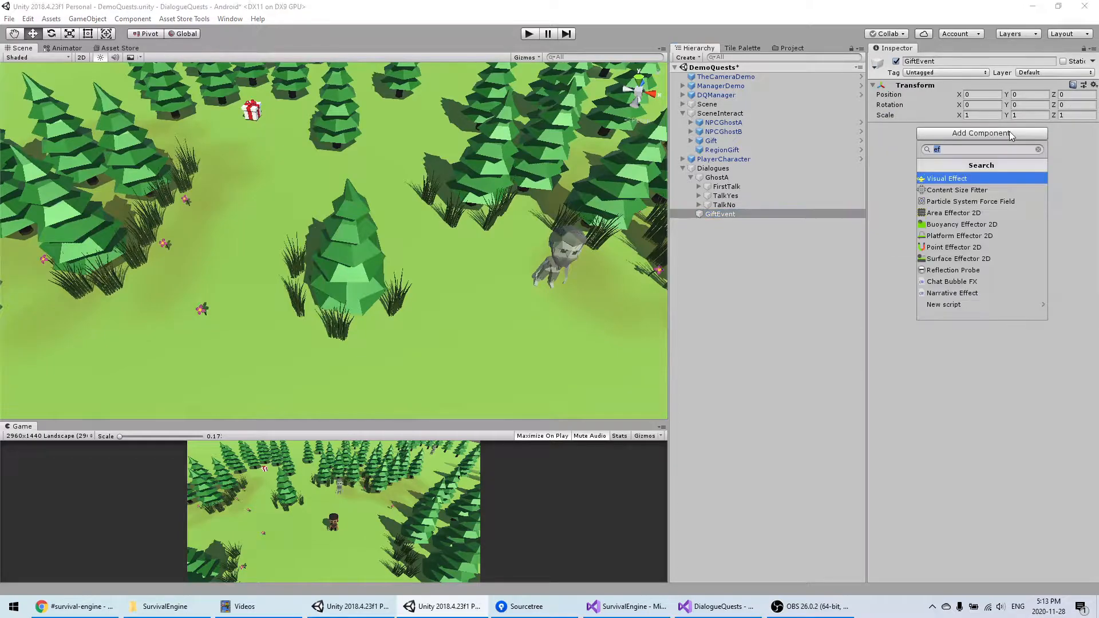
key("Down")
key("Down")
key("Return")
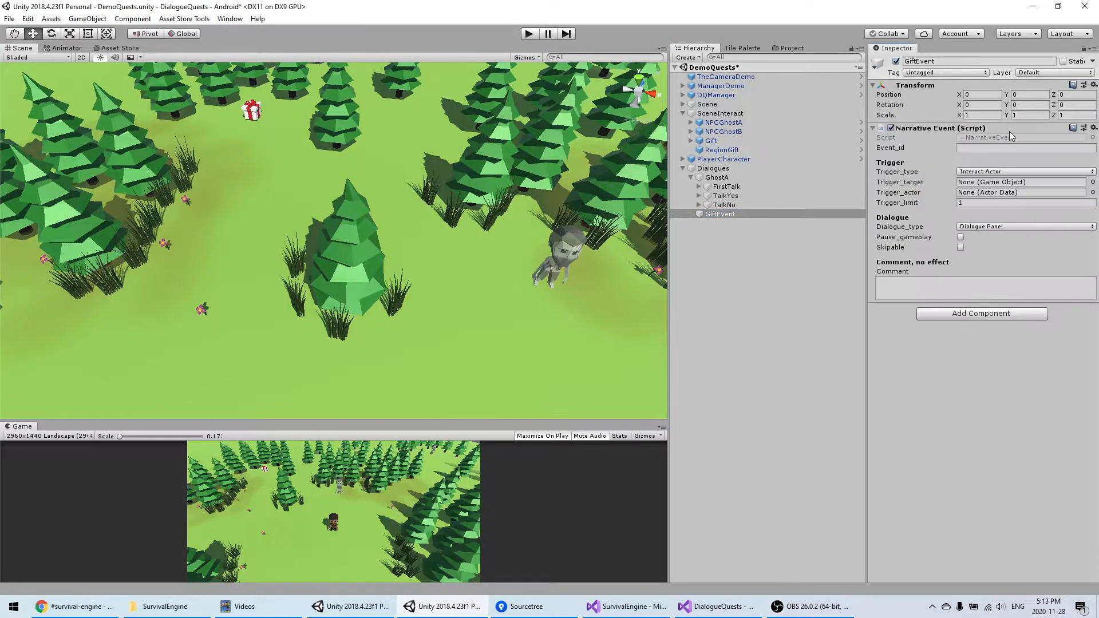
Set GiftEvent's trigger type to Enter Region and assign RegionGift as its trigger target
left_click(998, 172)
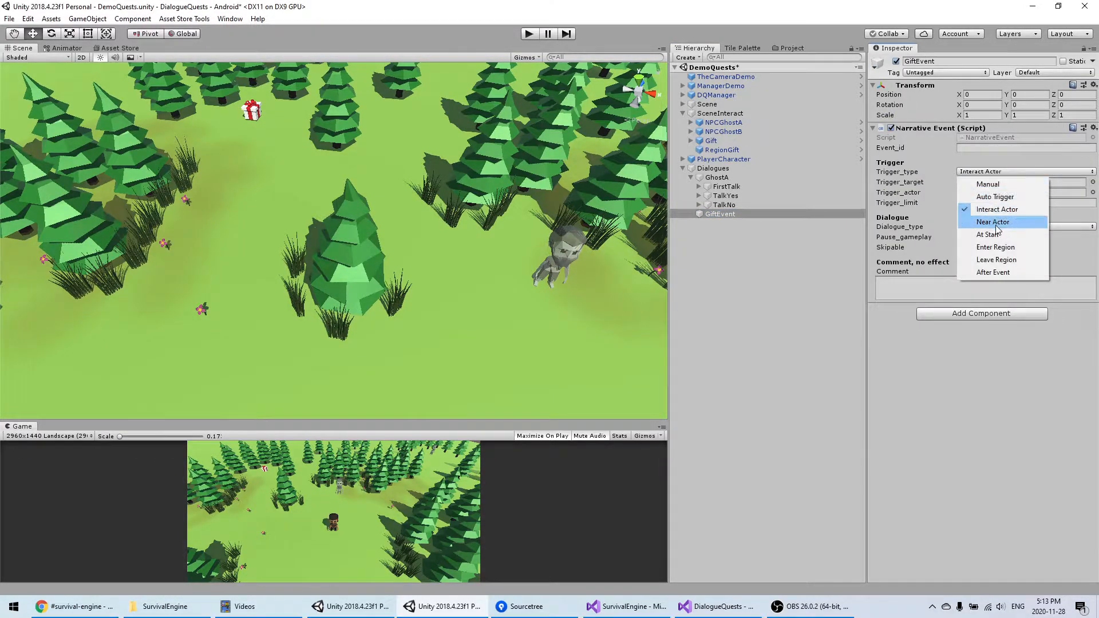
left_click(999, 247)
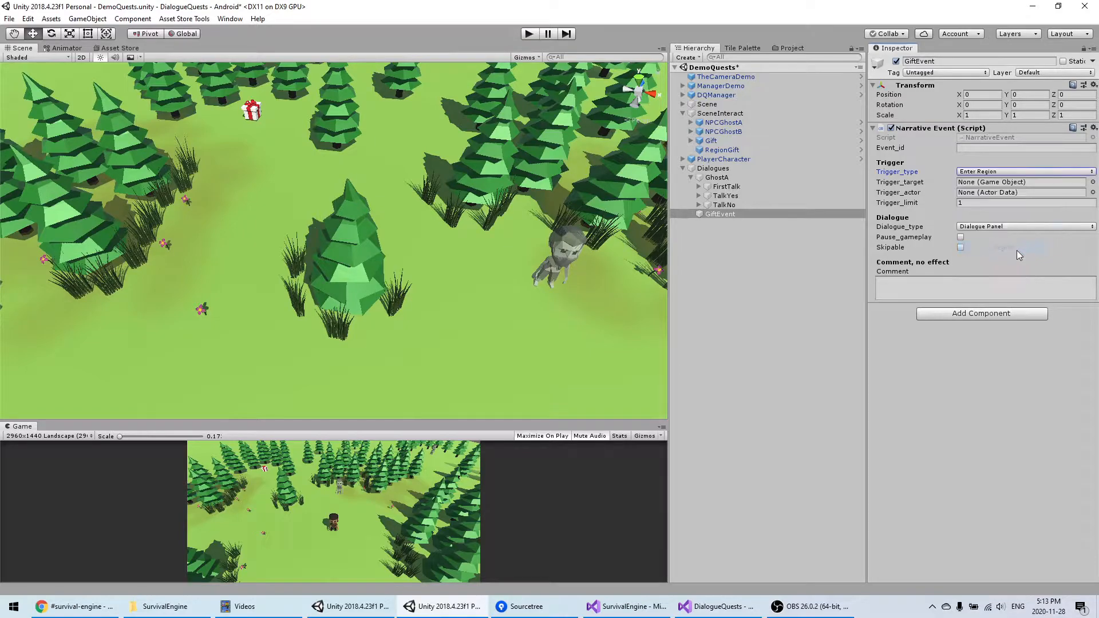
left_click_drag(722, 150, 978, 188)
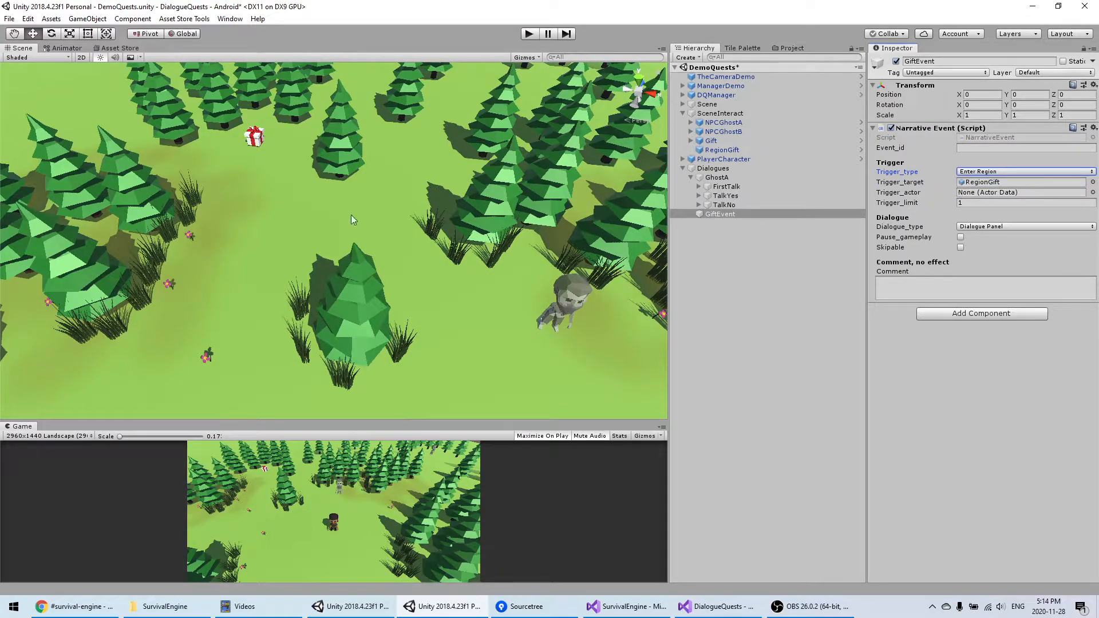
Create an empty child object under GiftEvent and name it Quest
right_click(717, 215)
left_click(772, 300)
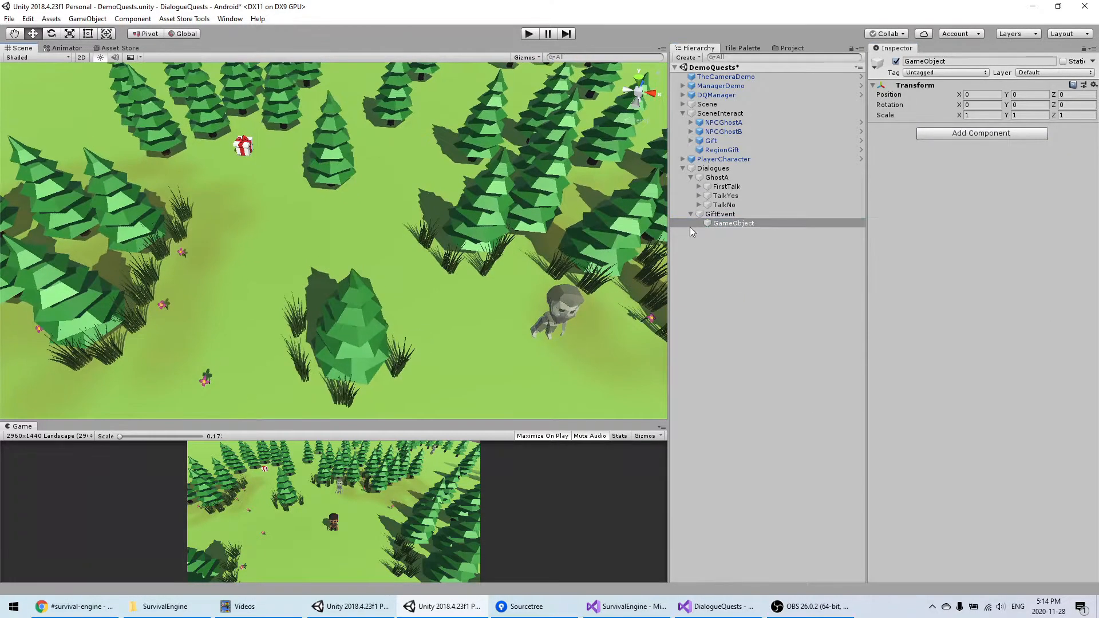
left_click(727, 223)
left_click(727, 223)
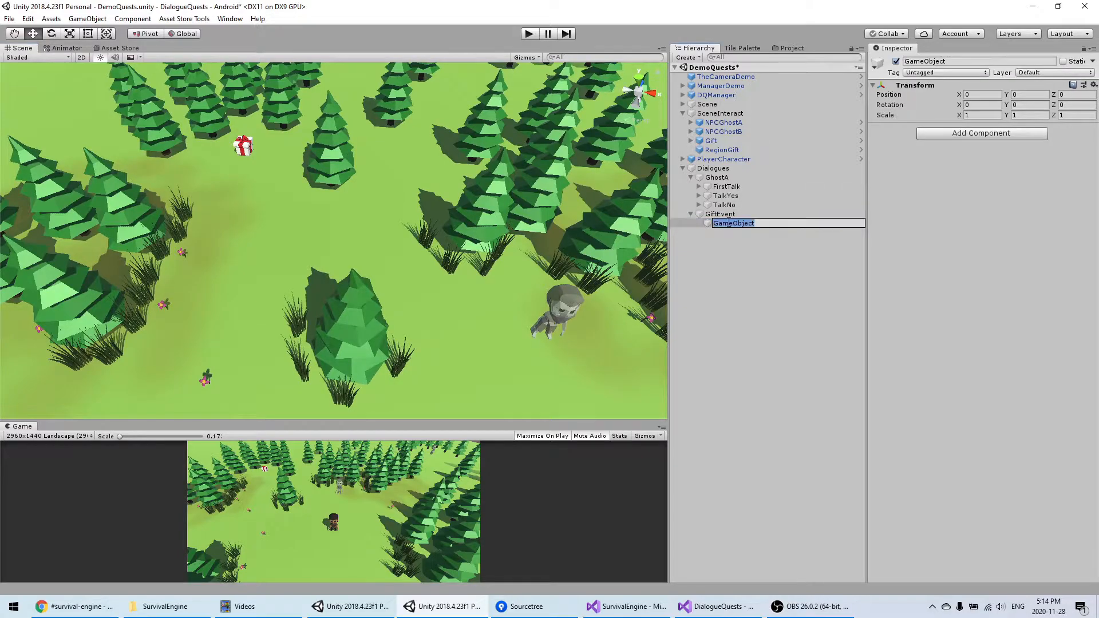
type("Quest")
key("Return")
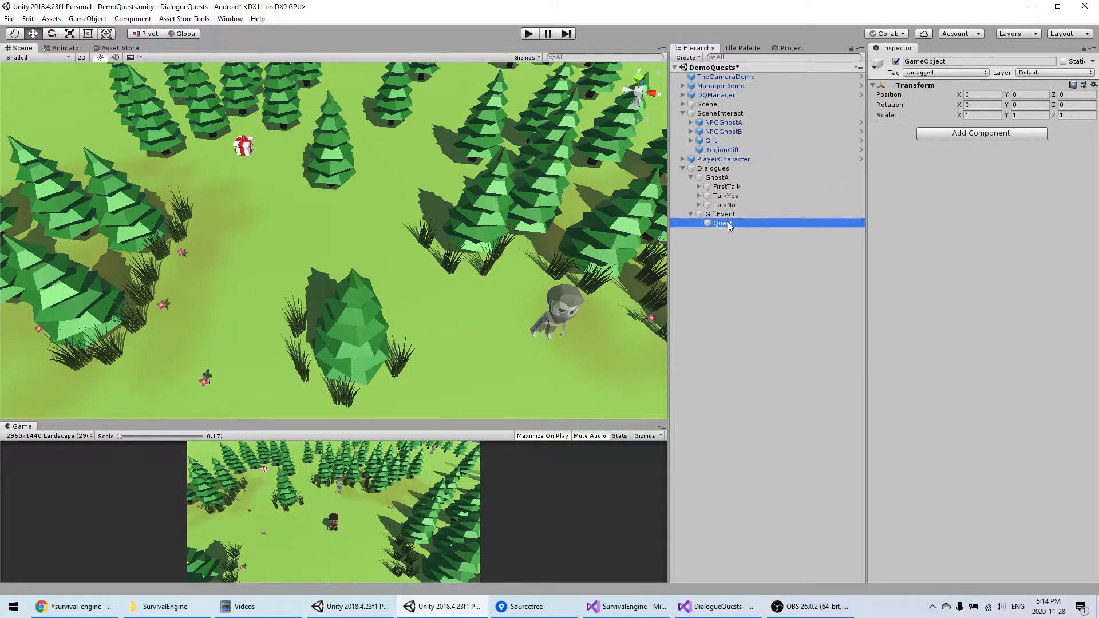
scroll(429, 172, "down", 3)
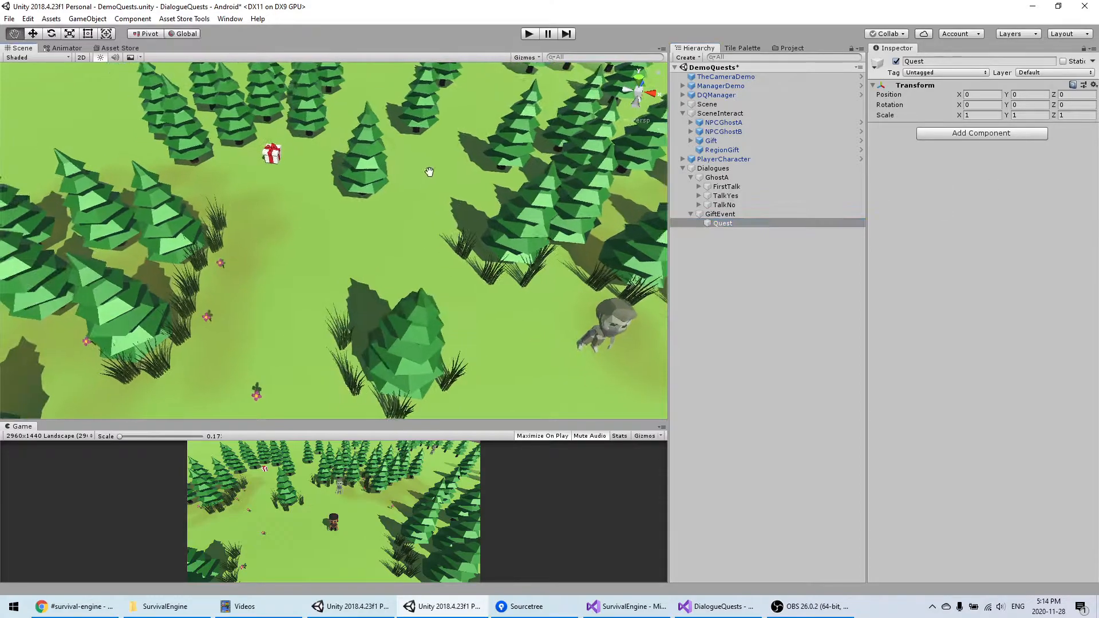
Duplicate GiftEvent's Quest object, rename the copy DestroyGift, and place it before Quest
left_click(767, 269)
left_click(722, 223)
key("ctrl+d")
key("F2")
type("DestroyGift")
key("Return")
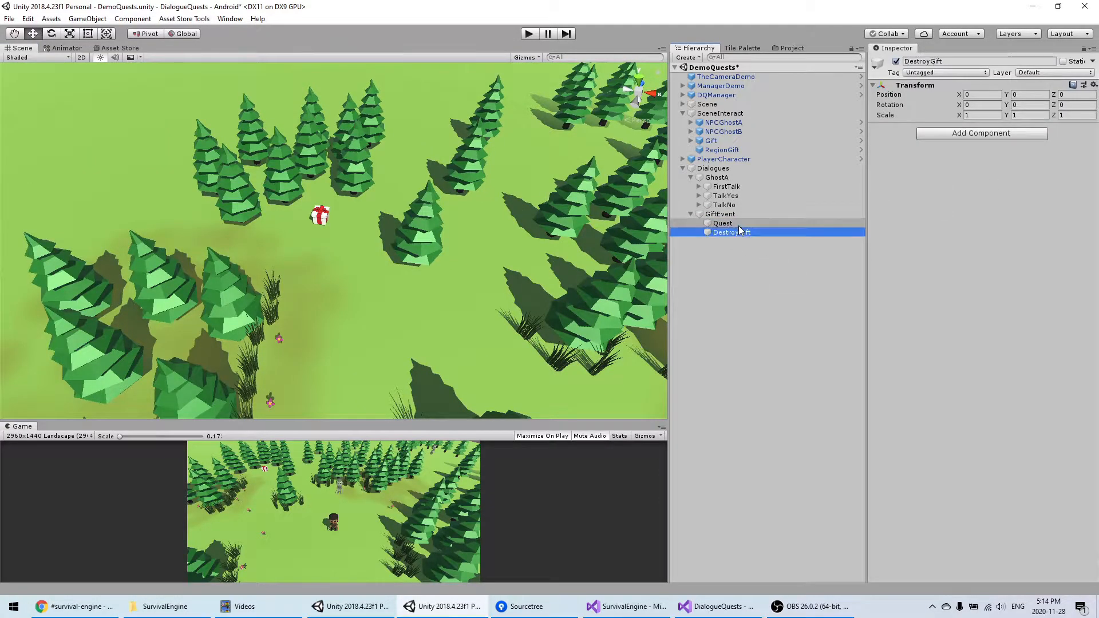
left_click_drag(761, 234, 770, 218)
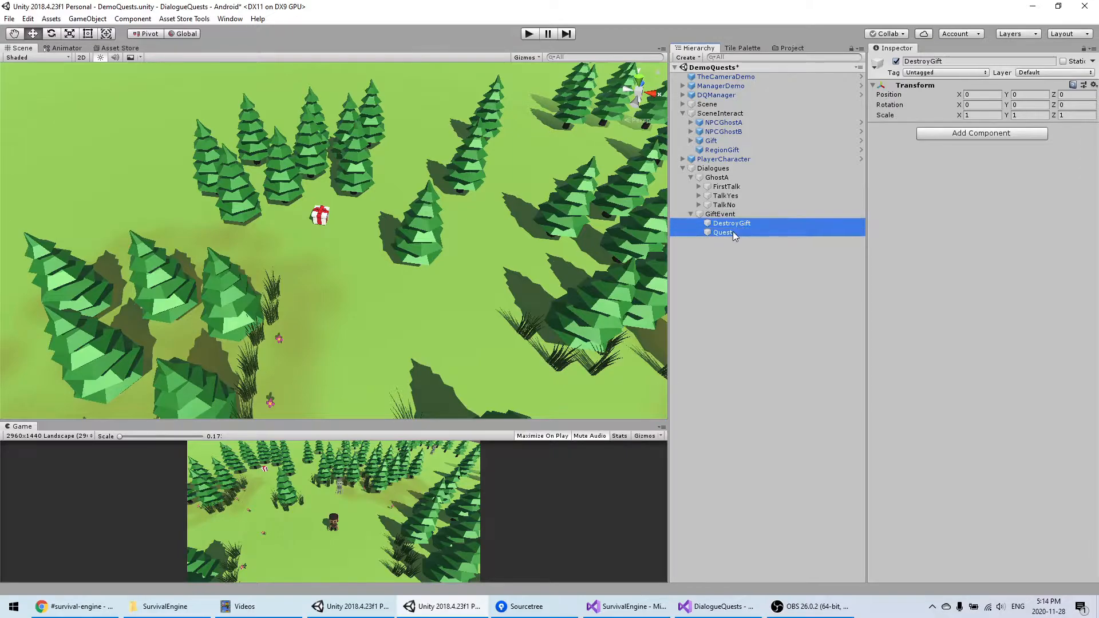
Add a Narrative Effect component to both the DestroyGift and Quest objects under GiftEvent
left_click(980, 138)
type("eff")
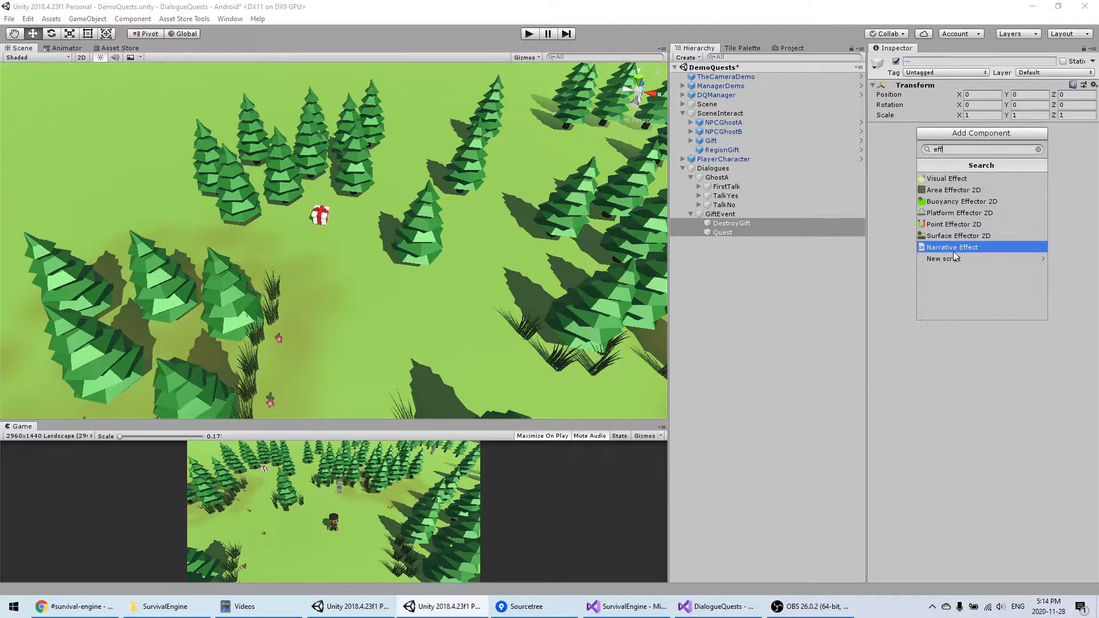
left_click(950, 249)
Set DestroyGift's narrative effect type to Destroy and assign the Gift object as its target
left_click(732, 223)
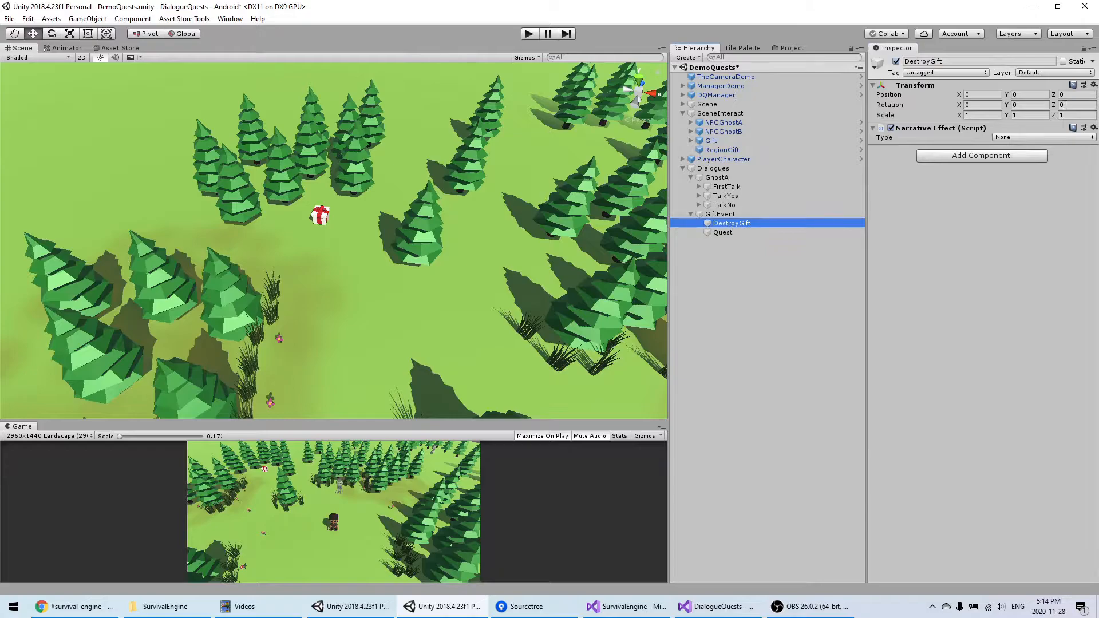
left_click(1012, 137)
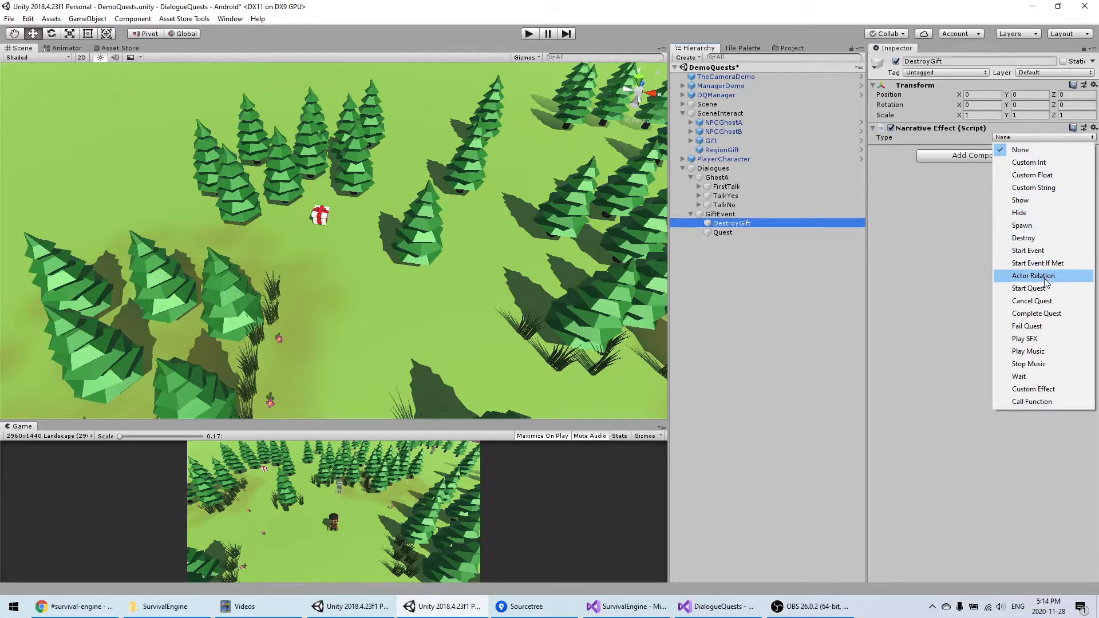
left_click(1023, 237)
scroll(435, 222, "up", 2)
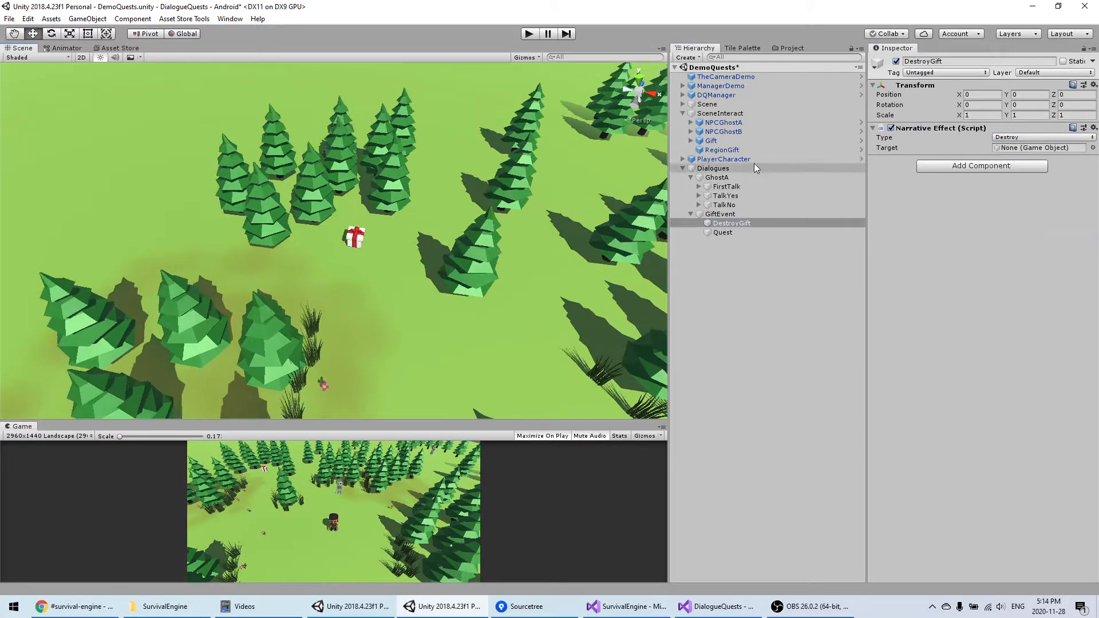
left_click_drag(710, 143, 1025, 147)
Set the narrative effect of GiftEvent's Quest object to Complete Quest with CollectGift as its quest, and save the scene
left_click(727, 232)
left_click(1025, 137)
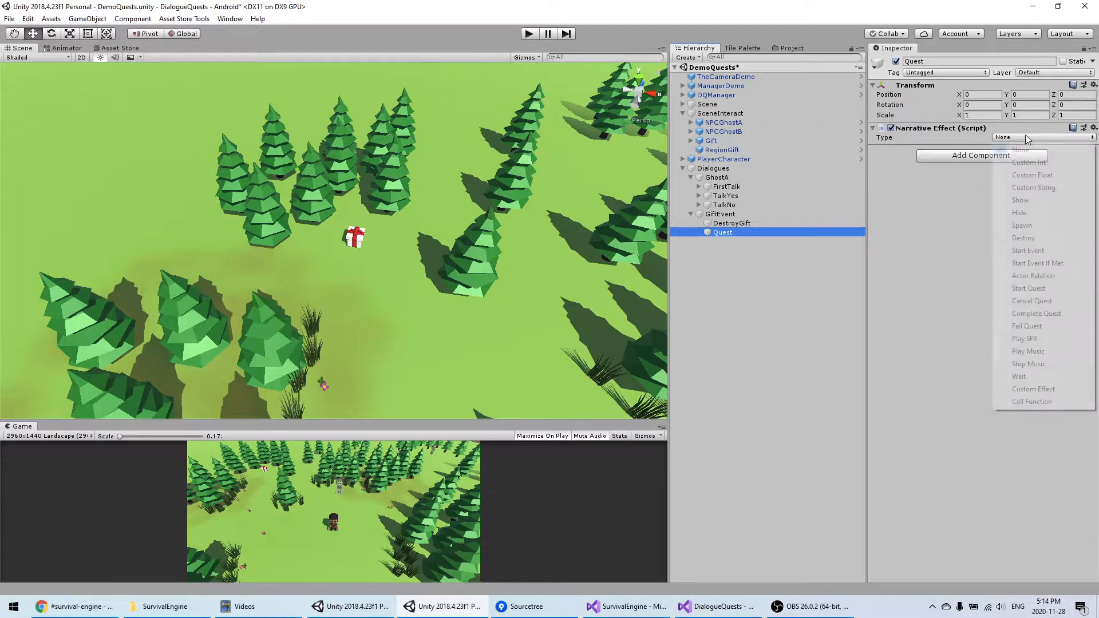
left_click(1036, 313)
left_click(1093, 148)
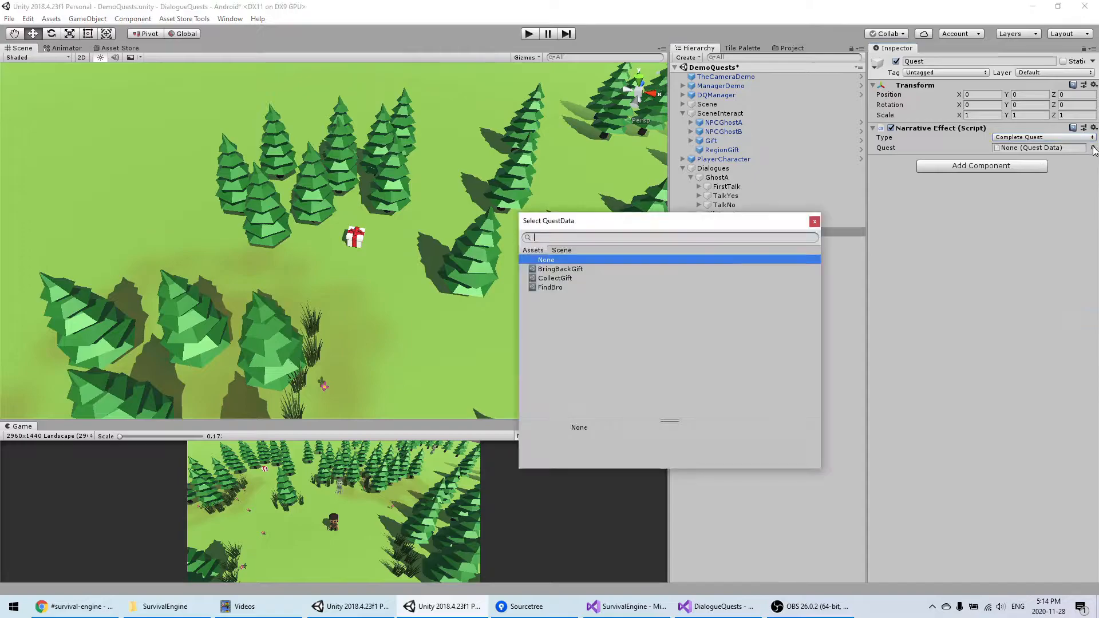
double_click(554, 279)
key("ctrl+s")
Play-test the scene by walking to the ghost and answering Yes in the dialogue
right_click_drag(559, 384, 490, 277)
left_click(529, 35)
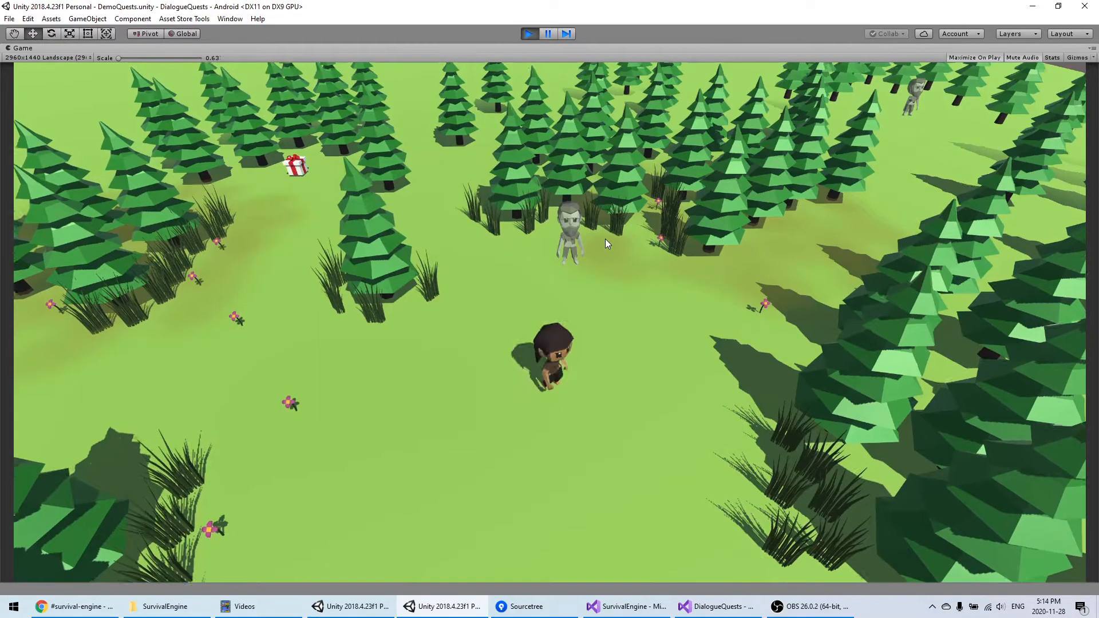
left_click(606, 238)
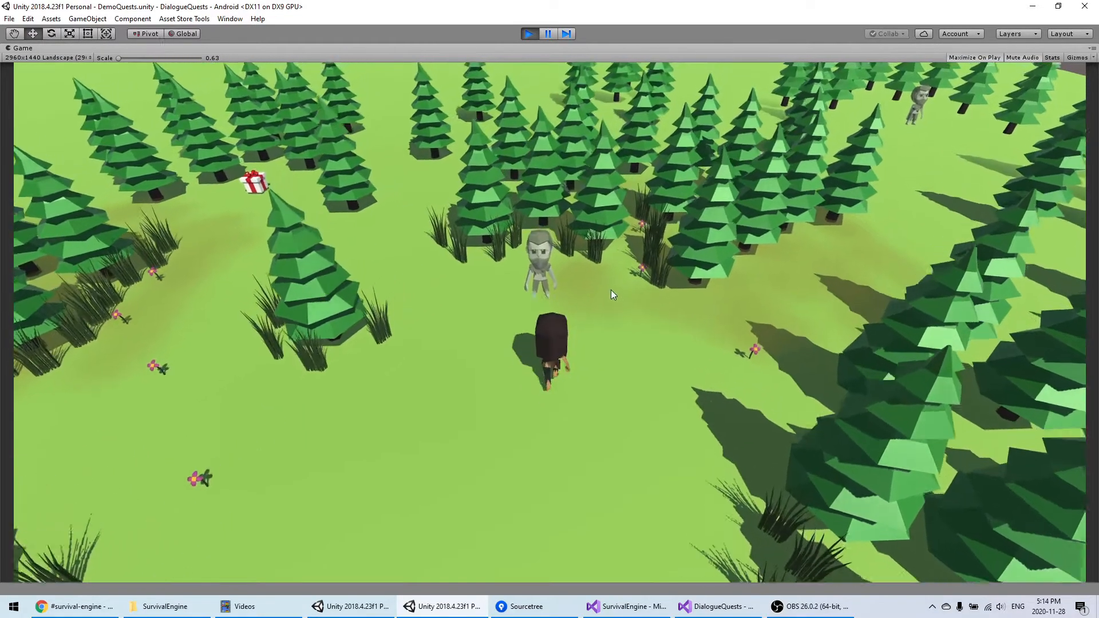
left_click(613, 438)
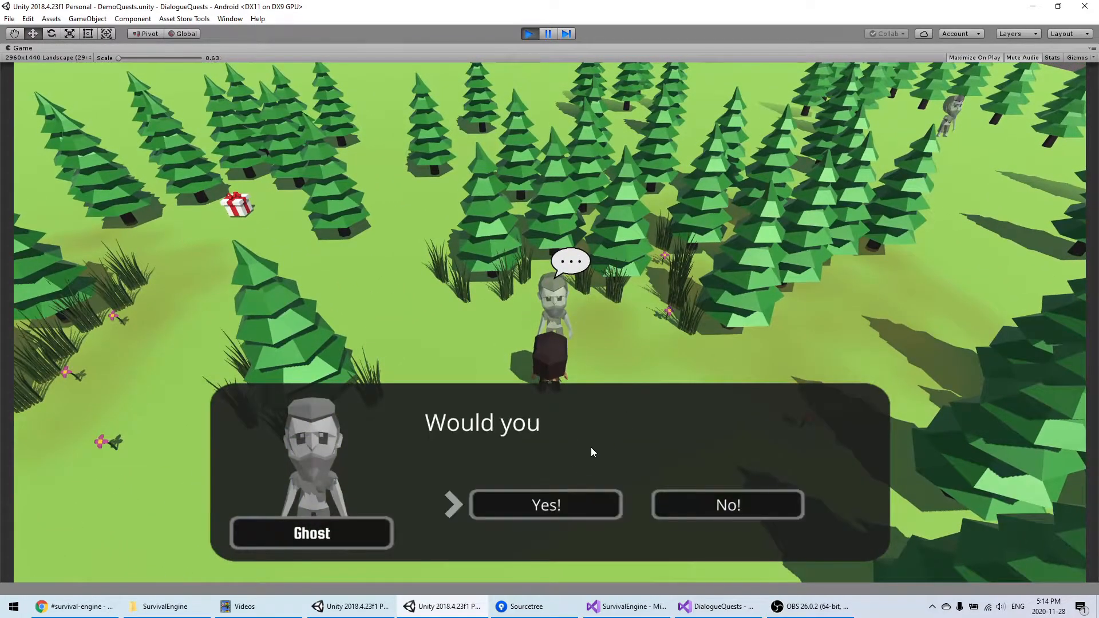
left_click(558, 506)
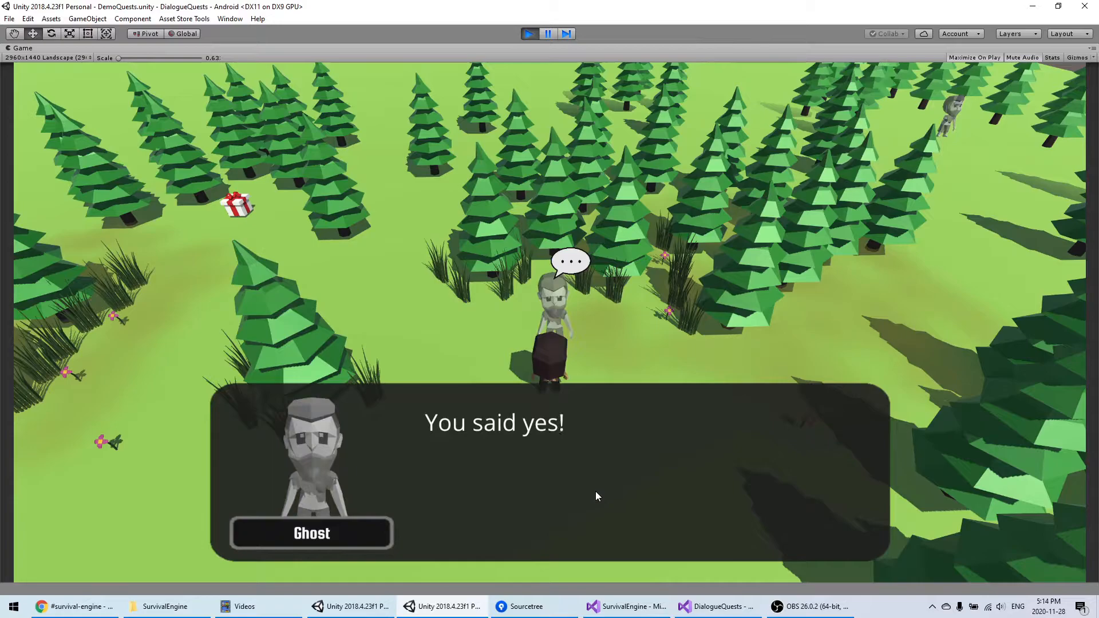
left_click(621, 474)
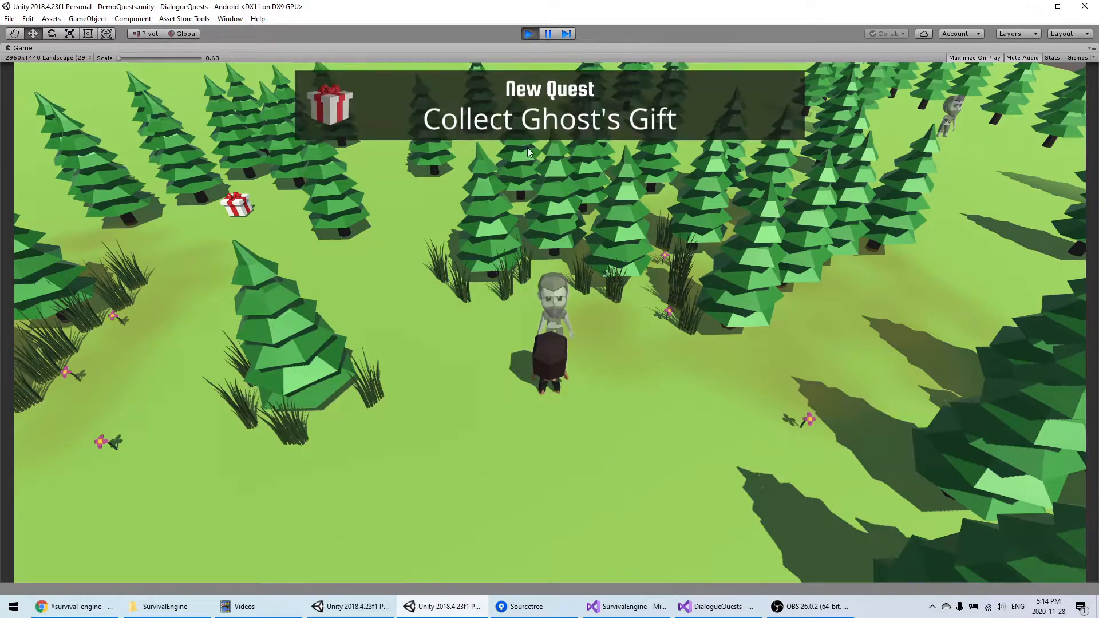
Move the player away from the ghost, check the quest log, and close it
key("s")
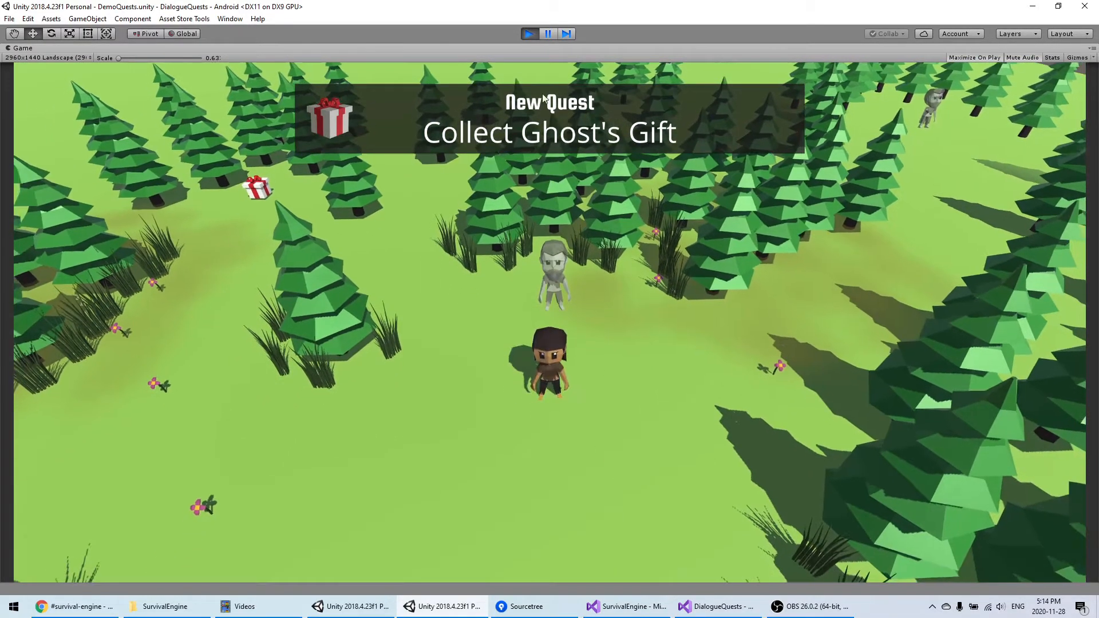
key("a")
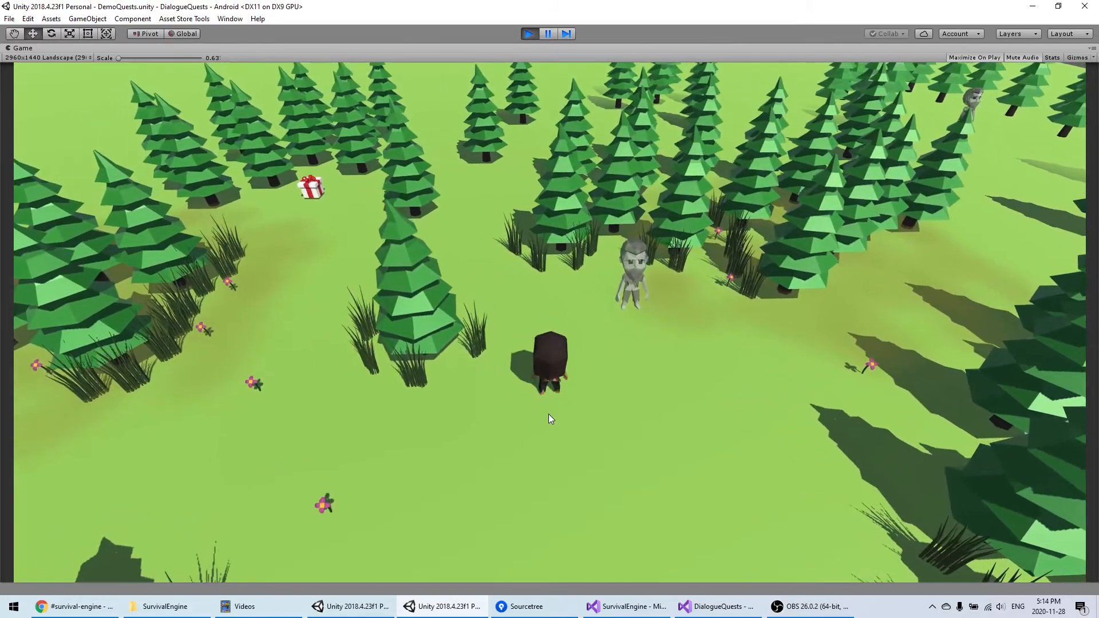
key("Tab")
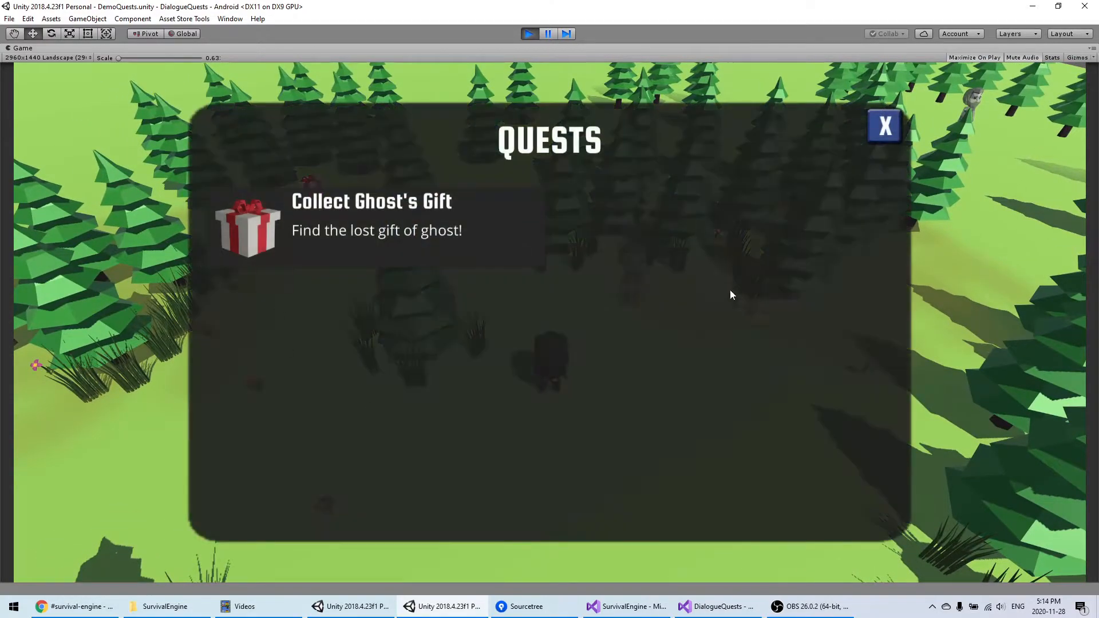
left_click(886, 126)
Walk the player into the gift region and back to the ghost, and end the play test
key("w")
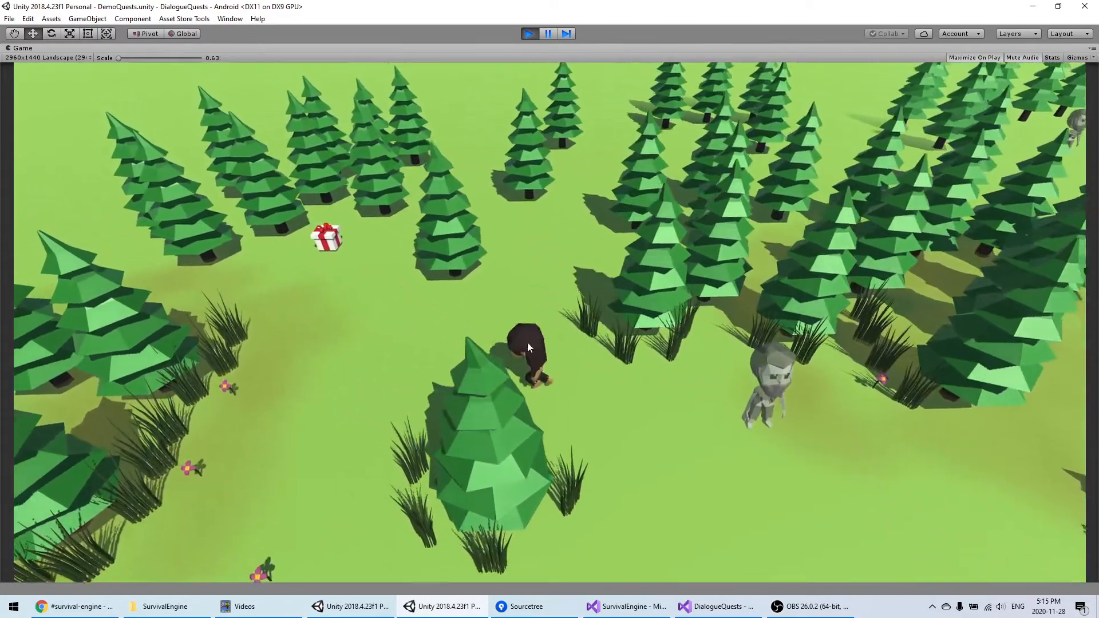
key("w")
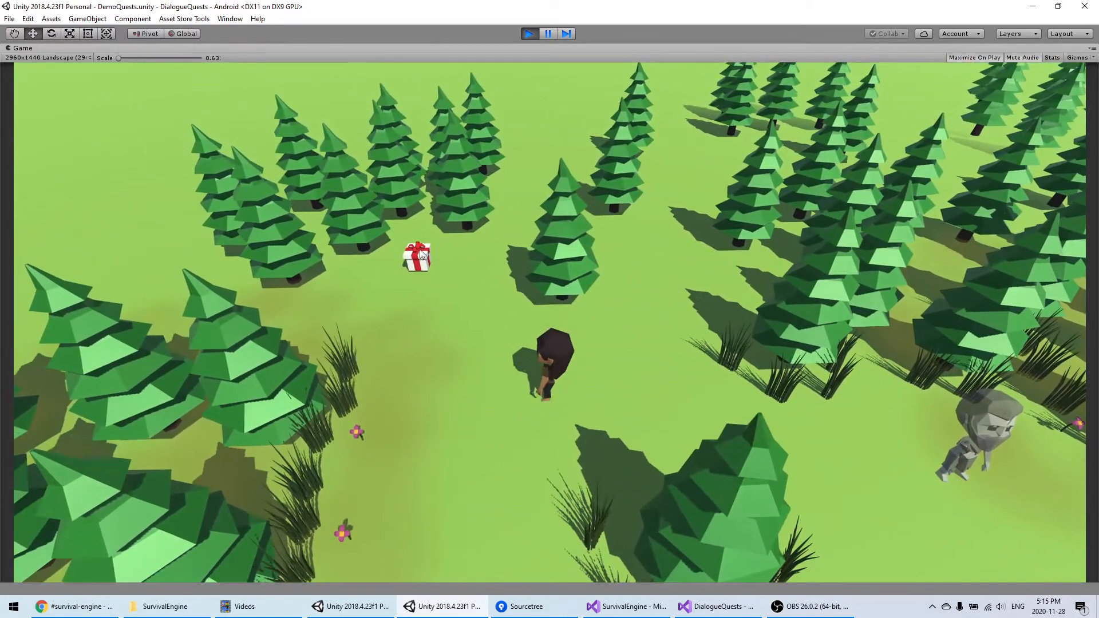
left_click(417, 252)
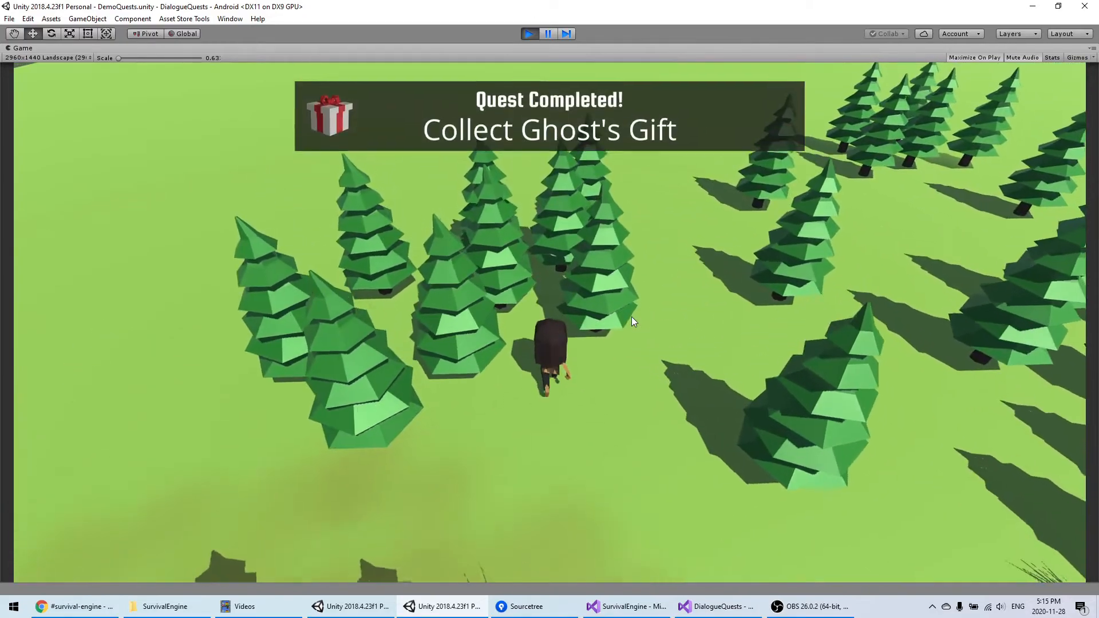
key("d")
key("s")
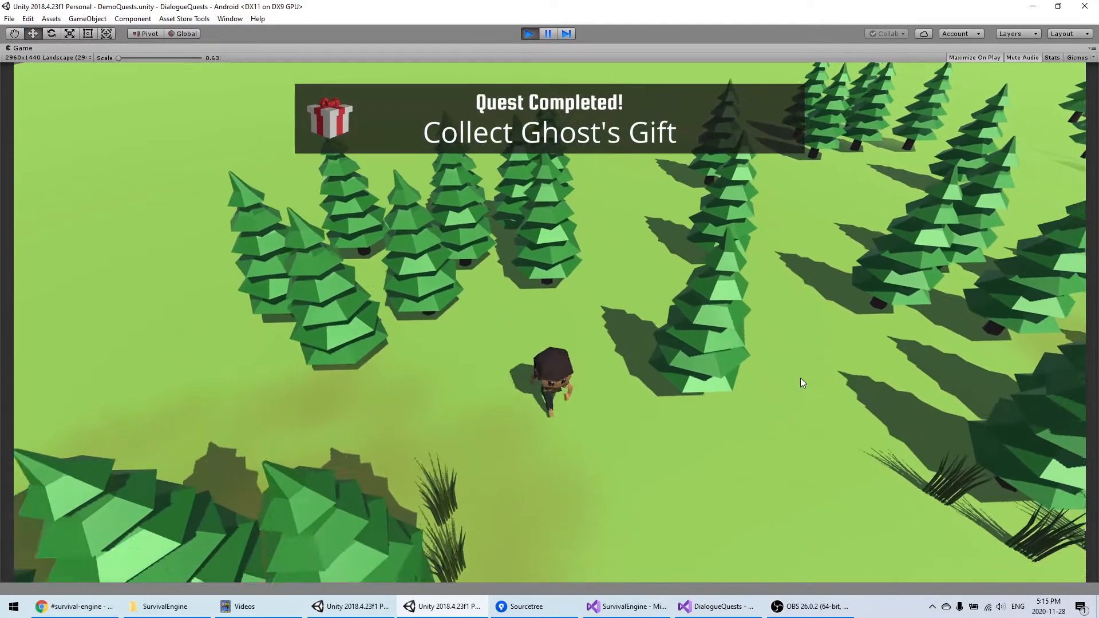
key("d")
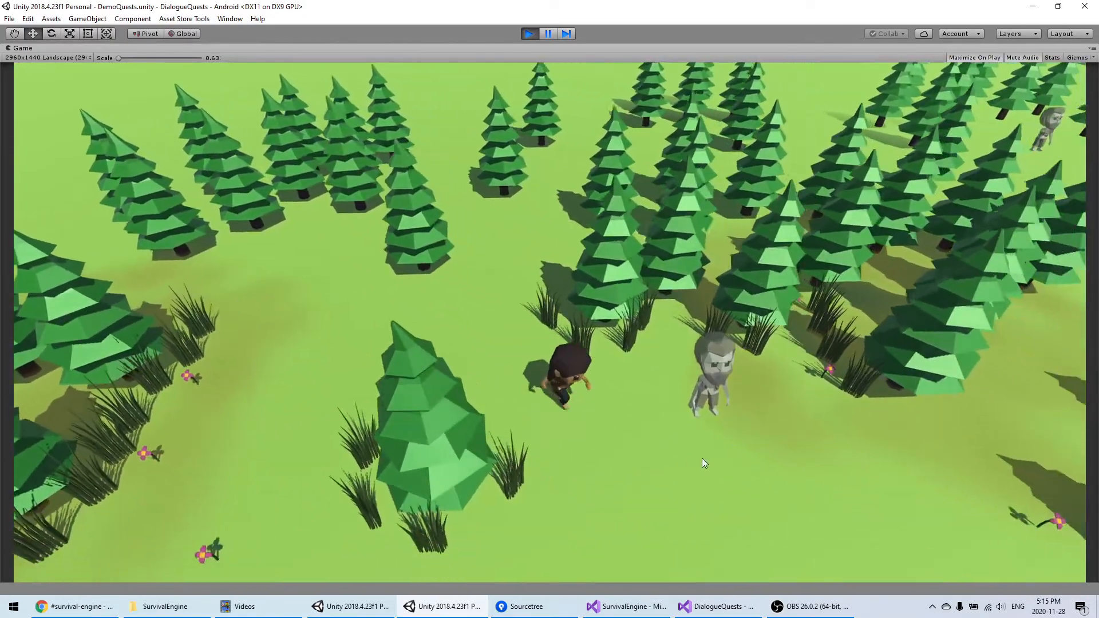
key("s")
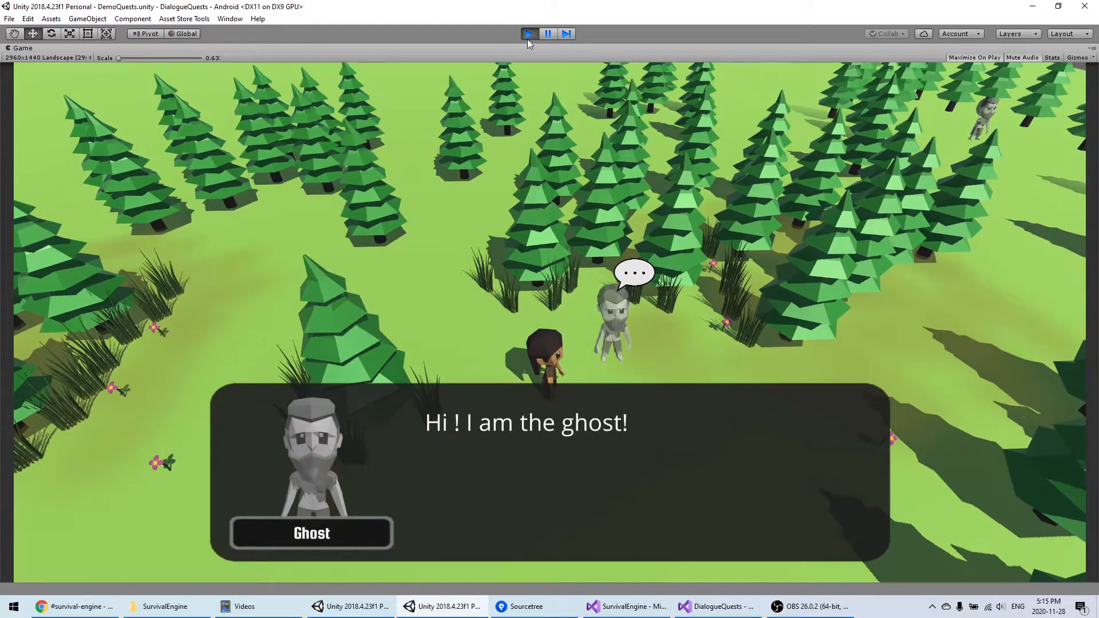
left_click(527, 34)
Add a Narrative Condition component to GhostA's FirstTalk event
mouse_move(458, 228)
middle_mouse_down()
mouse_move(496, 269)
mouse_move(465, 266)
mouse_move(480, 283)
mouse_move(442, 230)
middle_mouse_up()
left_click(722, 178)
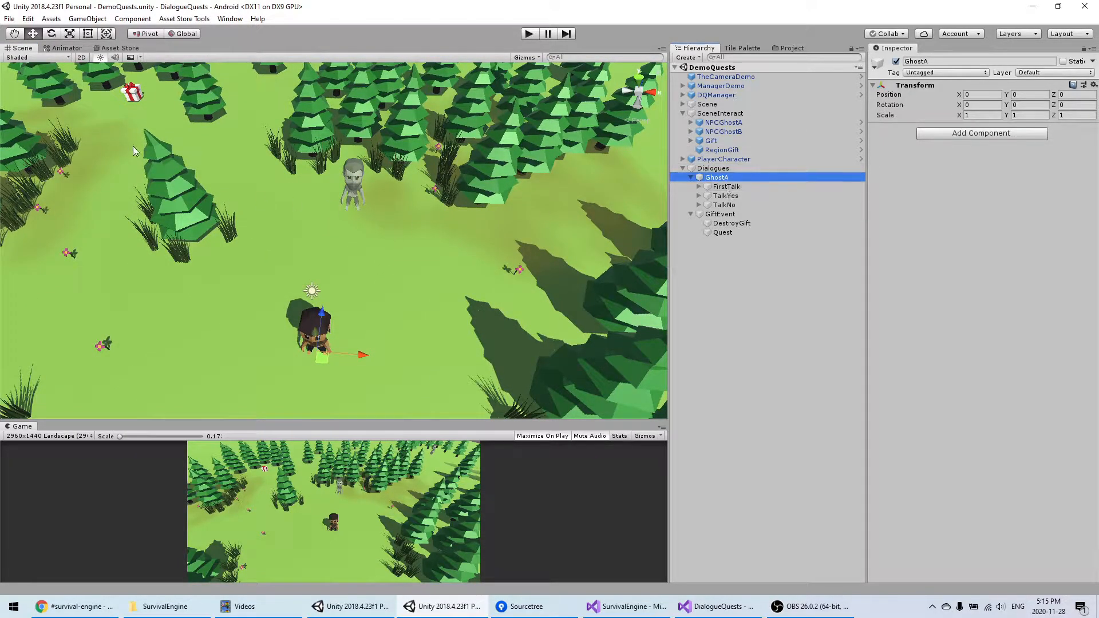
middle_click_drag(132, 138, 178, 157)
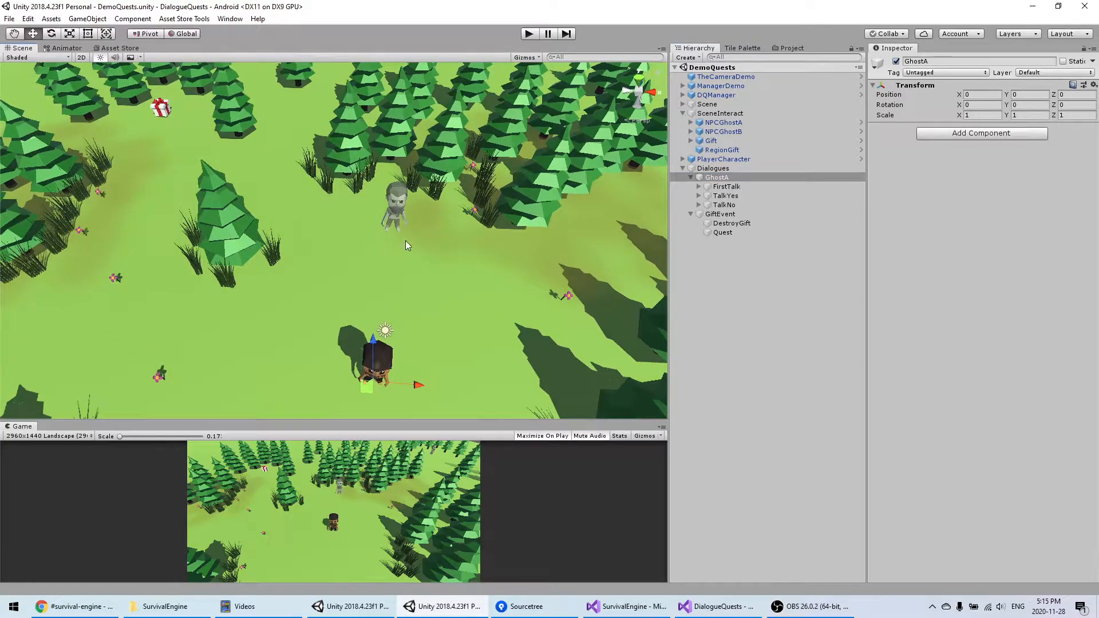
middle_click_drag(487, 222, 444, 251)
left_click(723, 186)
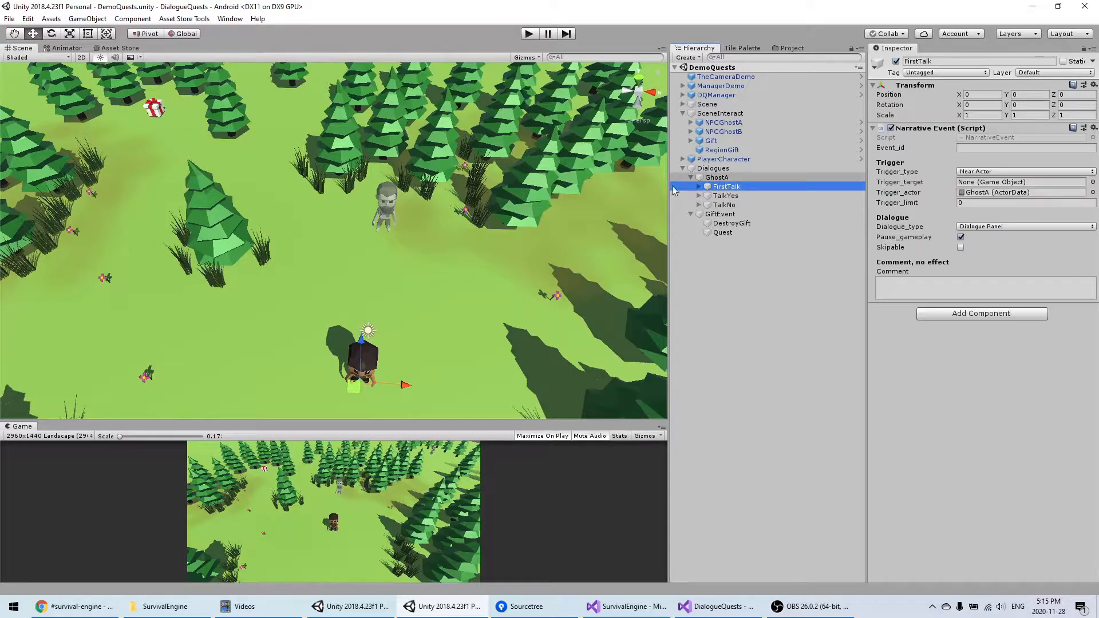
left_click(999, 319)
type("condition")
key("Return")
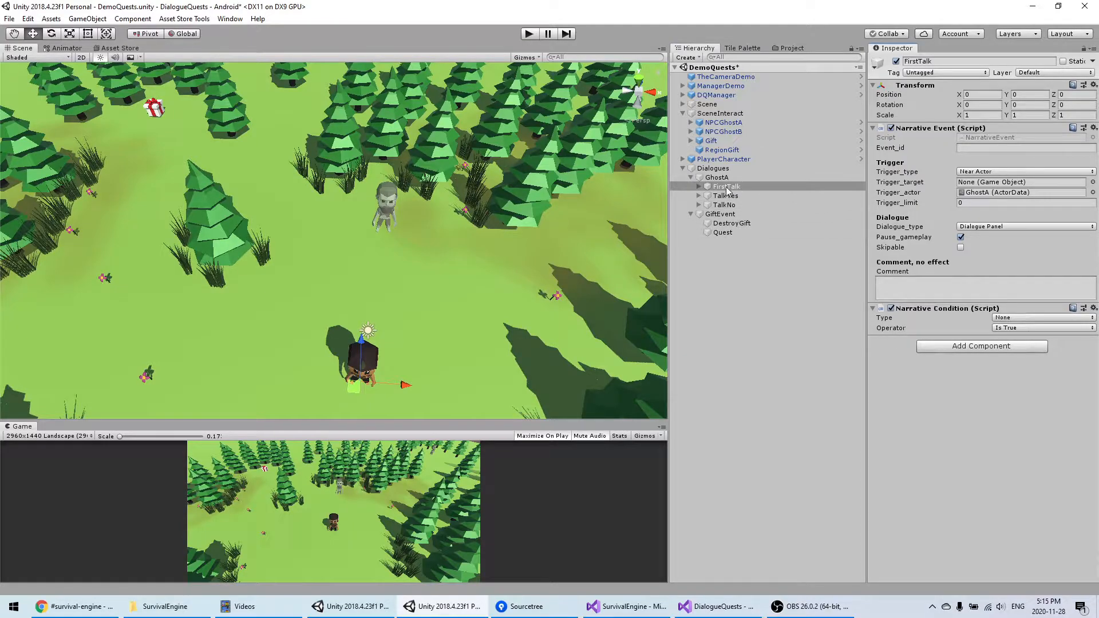
Set FirstTalk's condition type to Quest Started with the CollectGift quest and the operator Is False
left_click(1019, 318)
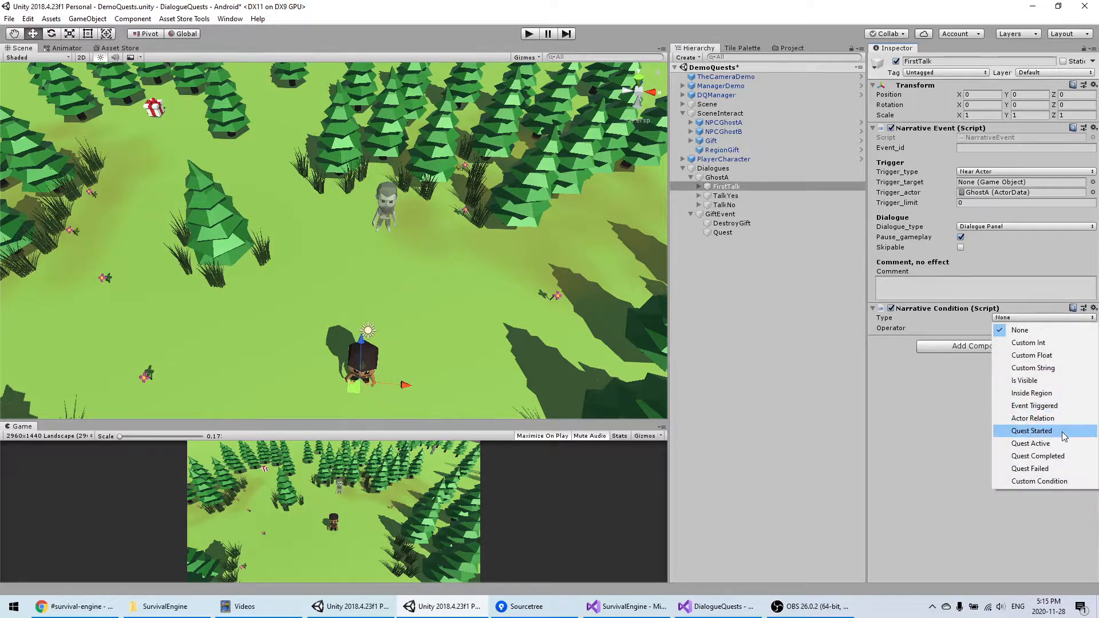
left_click(1032, 431)
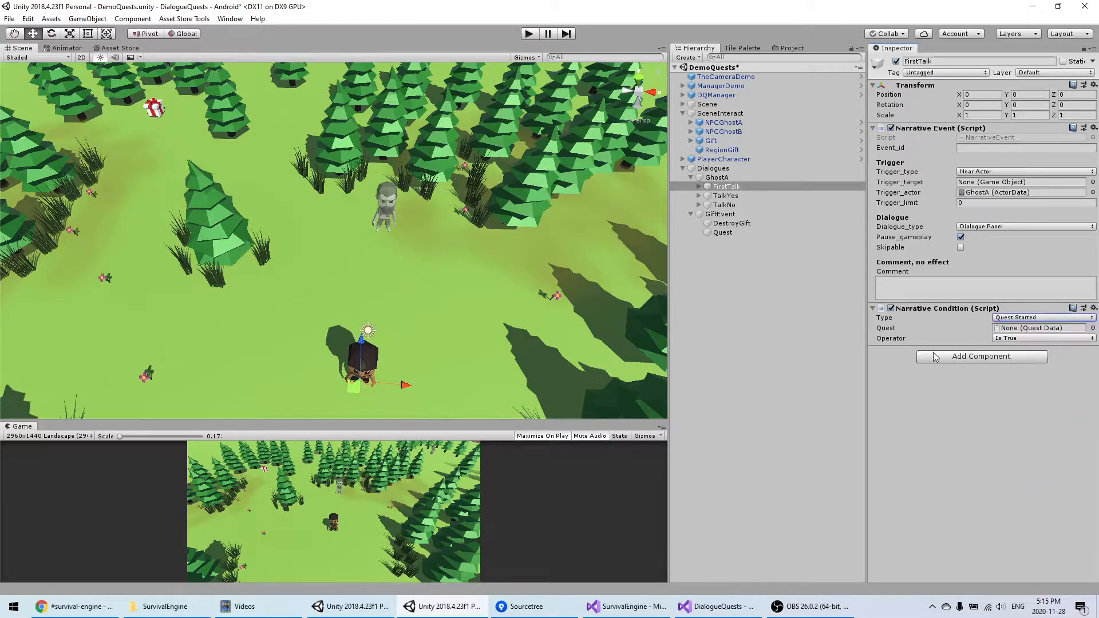
middle_click_drag(402, 170, 414, 187)
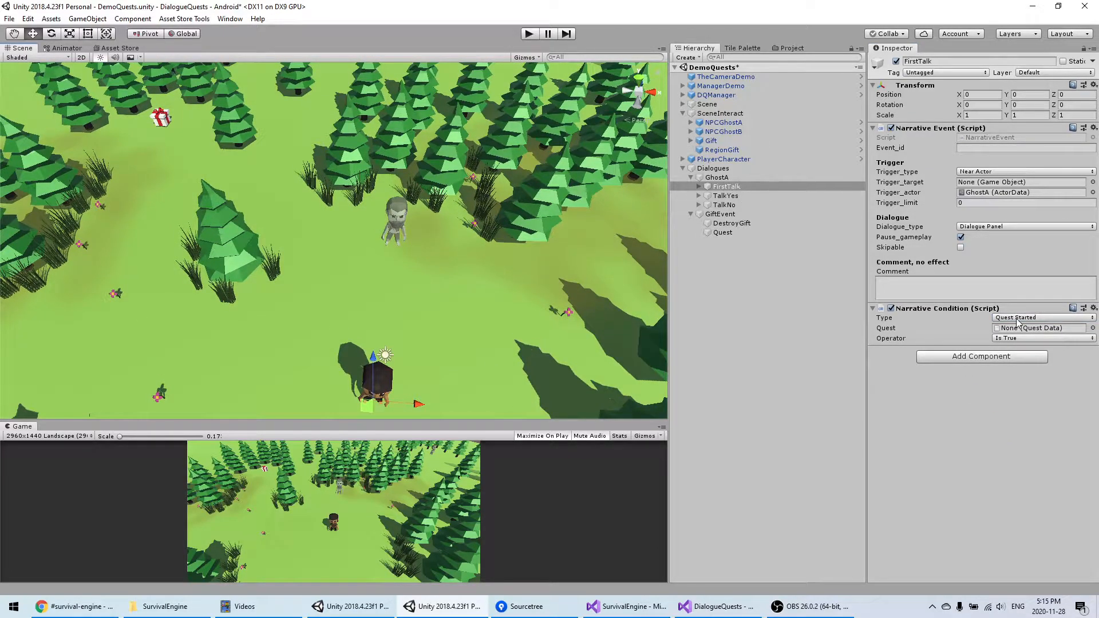
left_click(1092, 328)
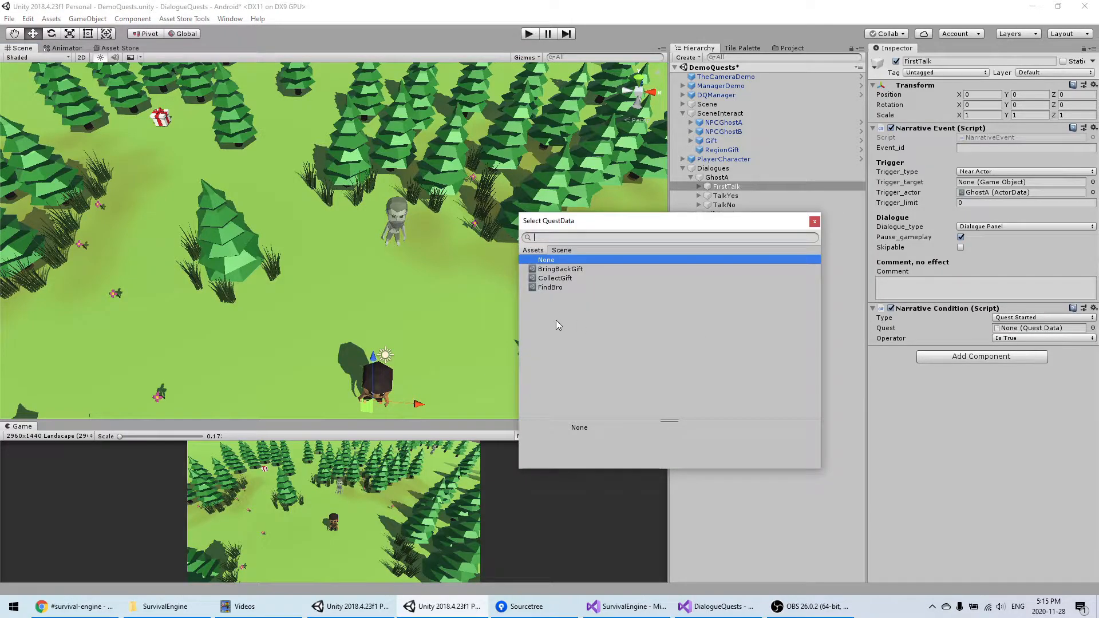
left_click(555, 278)
left_click(1039, 441)
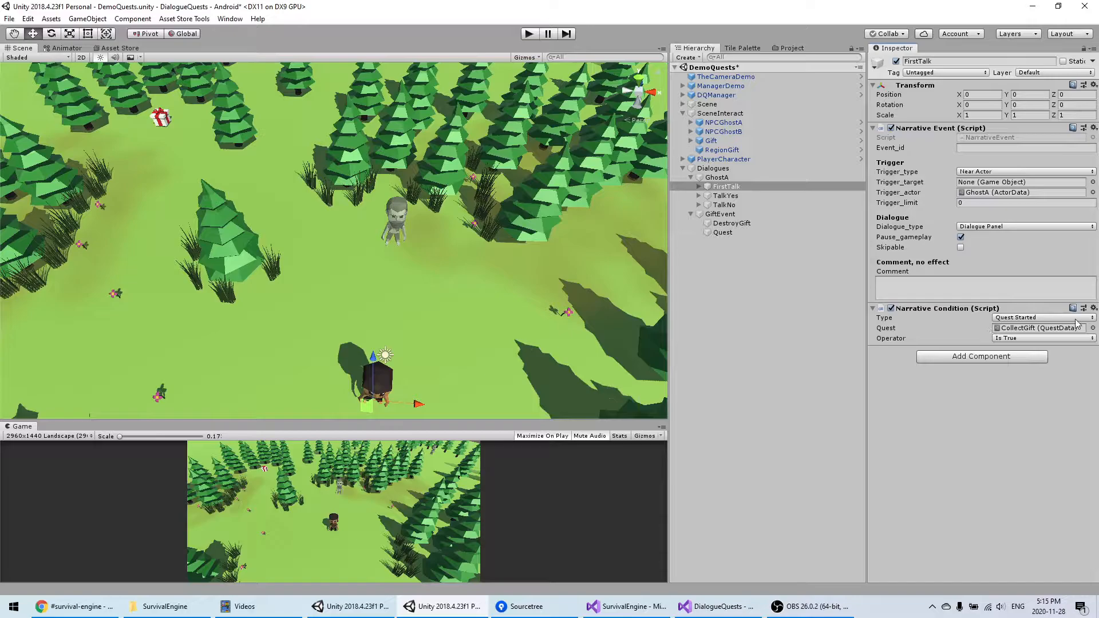
left_click(1016, 338)
left_click(1023, 363)
left_click_drag(371, 284, 354, 236, "alt")
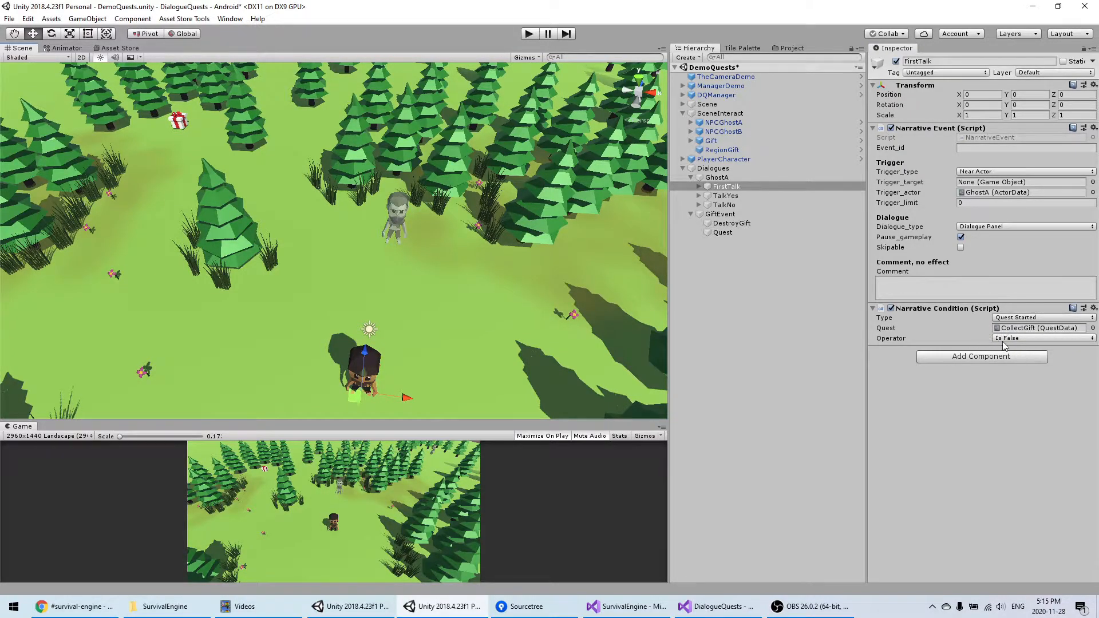
Duplicate the FirstTalk event under GhostA and name the copy SecondTalk
left_click(721, 187)
key("ctrl+d")
key("F2")
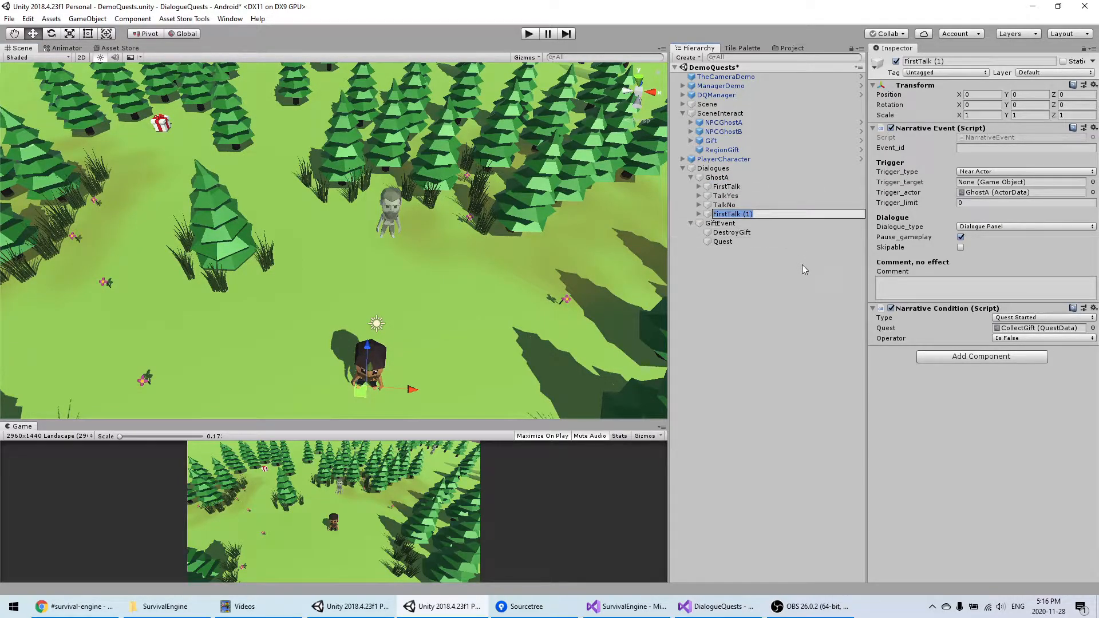
type("SecondTalk")
key("Return")
Duplicate SecondTalk and name the copy QuestCompletedTalk
key("ctrl+d")
key("F2")
type("Ques")
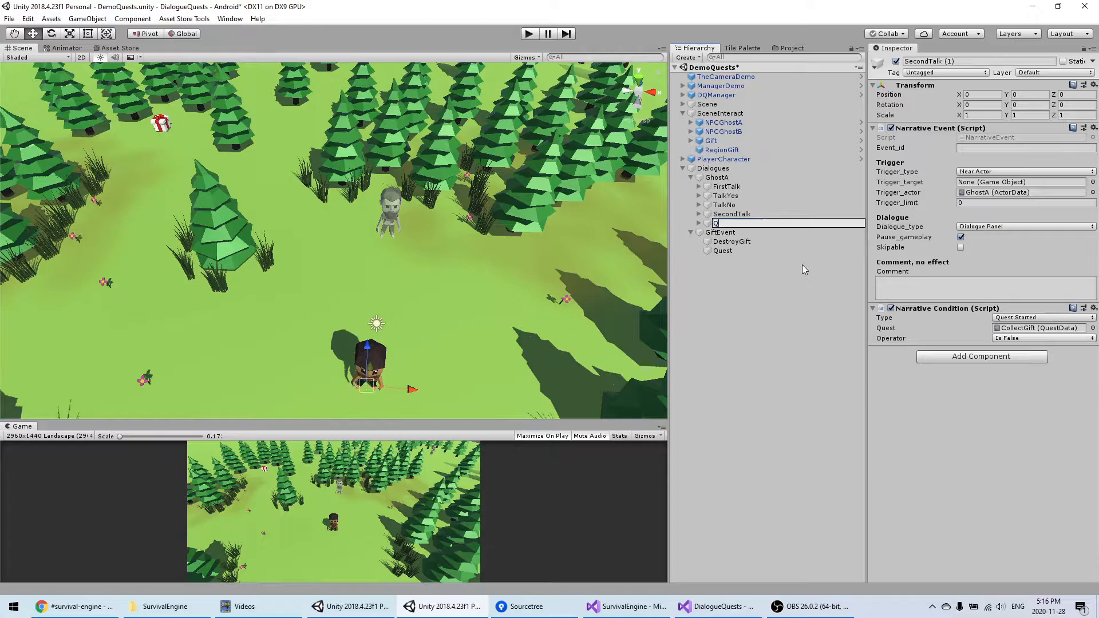
type("tCompletedTalk")
key("Return")
Set SecondTalk's narrative condition to Quest Active with the operator Is True
left_click(731, 214)
left_click(1028, 338)
left_click(1026, 349)
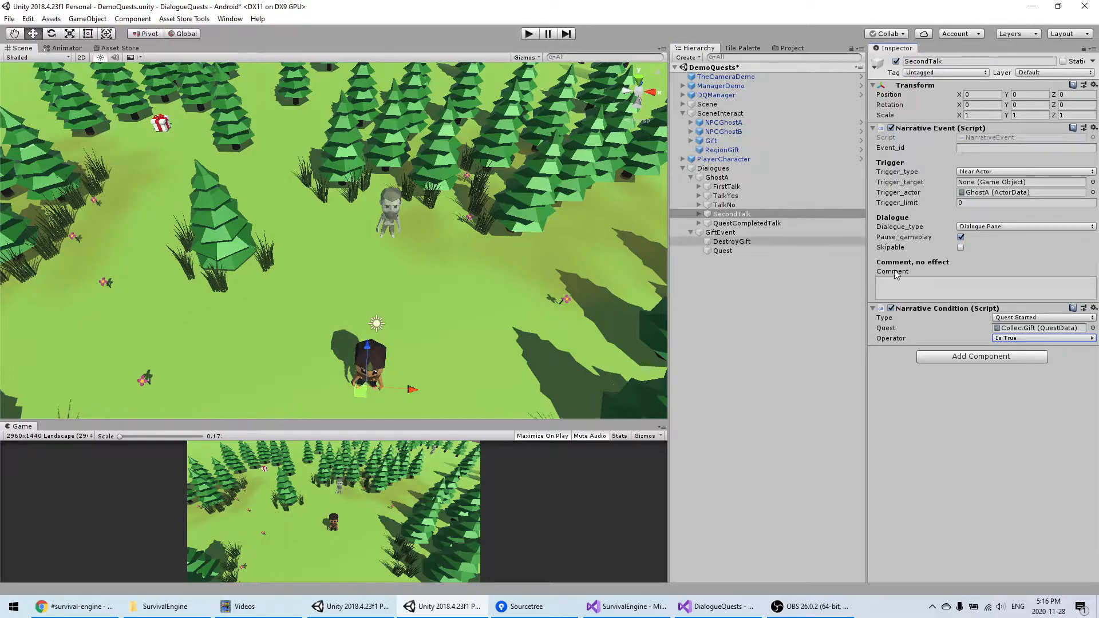
left_click(1025, 318)
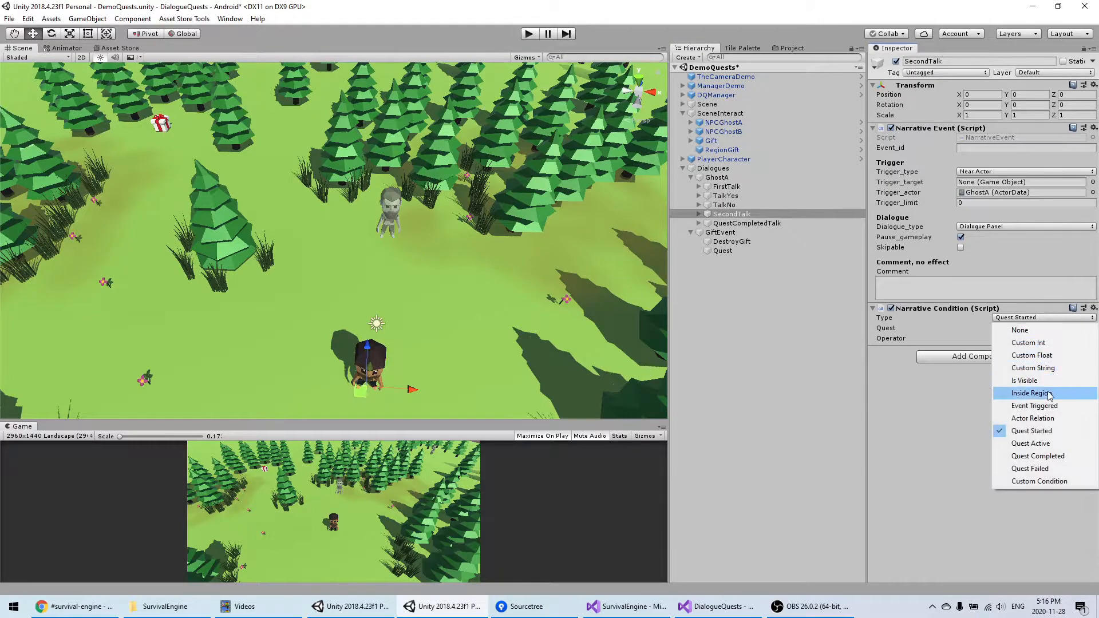
left_click(1030, 437)
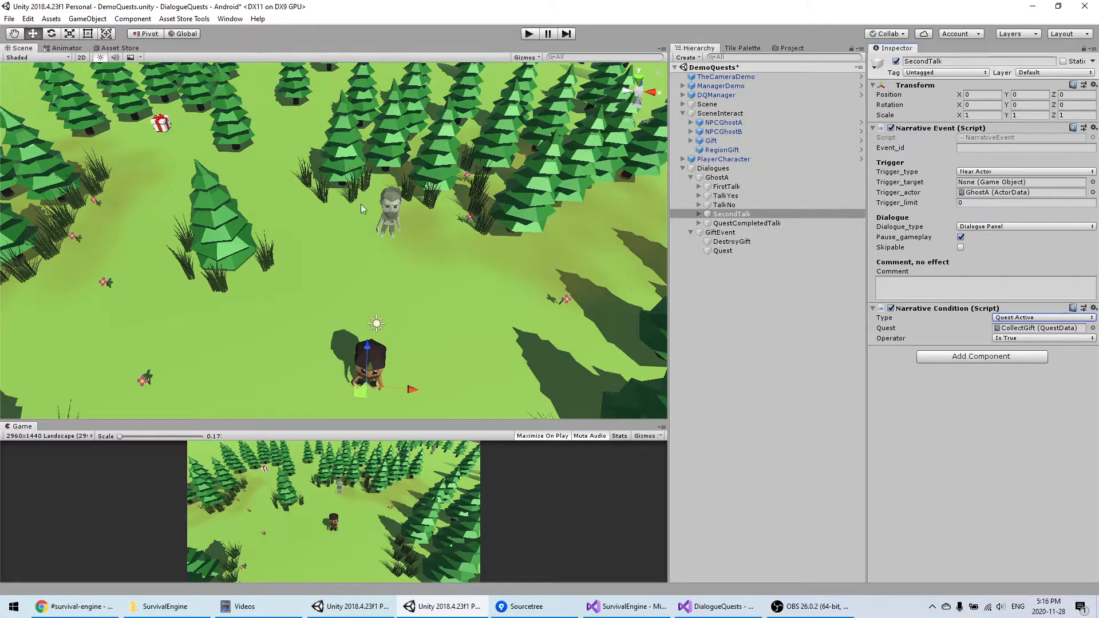
Set QuestCompletedTalk's narrative condition to Quest Completed with the operator Is True
left_click(747, 224)
left_click(1021, 317)
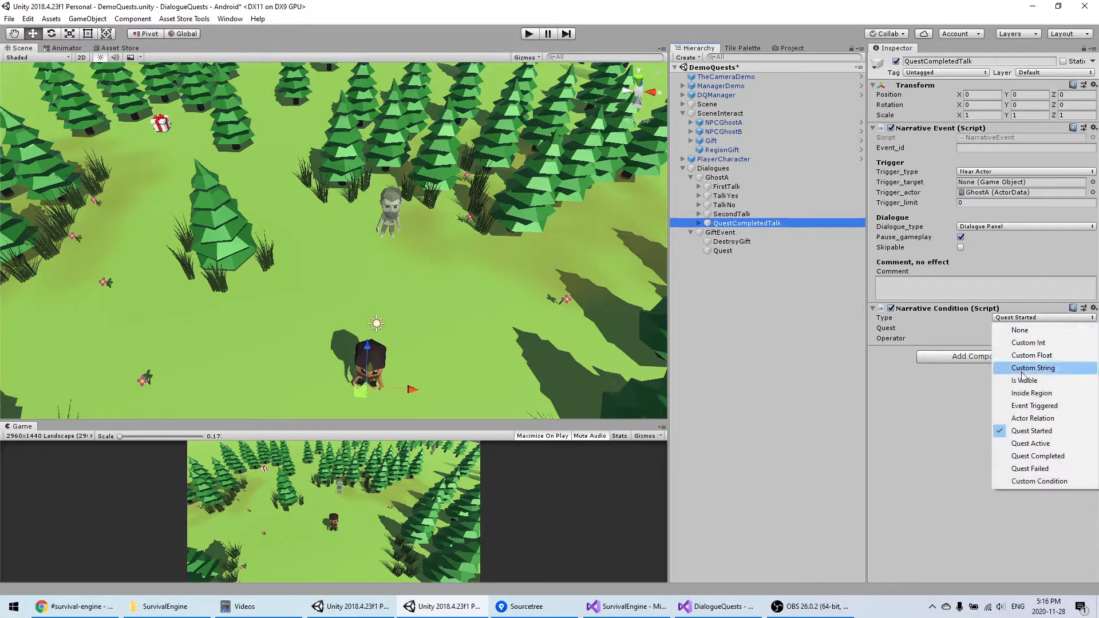
left_click(1039, 457)
left_click(1044, 338)
left_click(1025, 355)
Change the text of SecondTalk's Msg1 dialogue message to "Where is my gift?"
left_click(729, 224)
left_click(1007, 175)
type("Where is my")
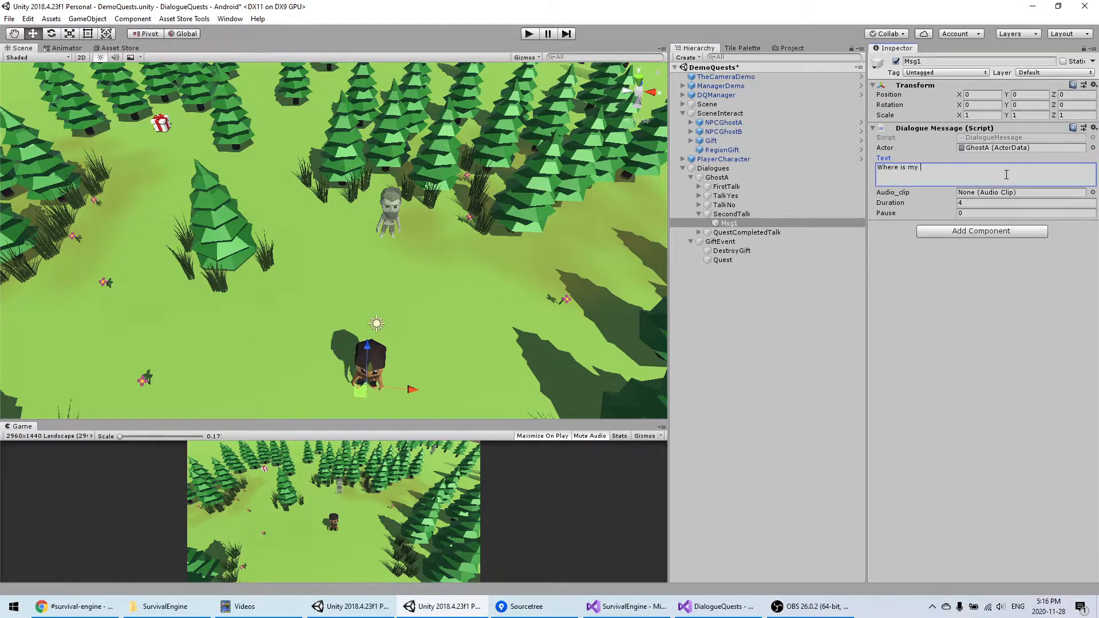
type(" gift?")
Duplicate Msg1 under SecondTalk and name the copy Msg2
left_click(732, 214)
left_click(729, 223)
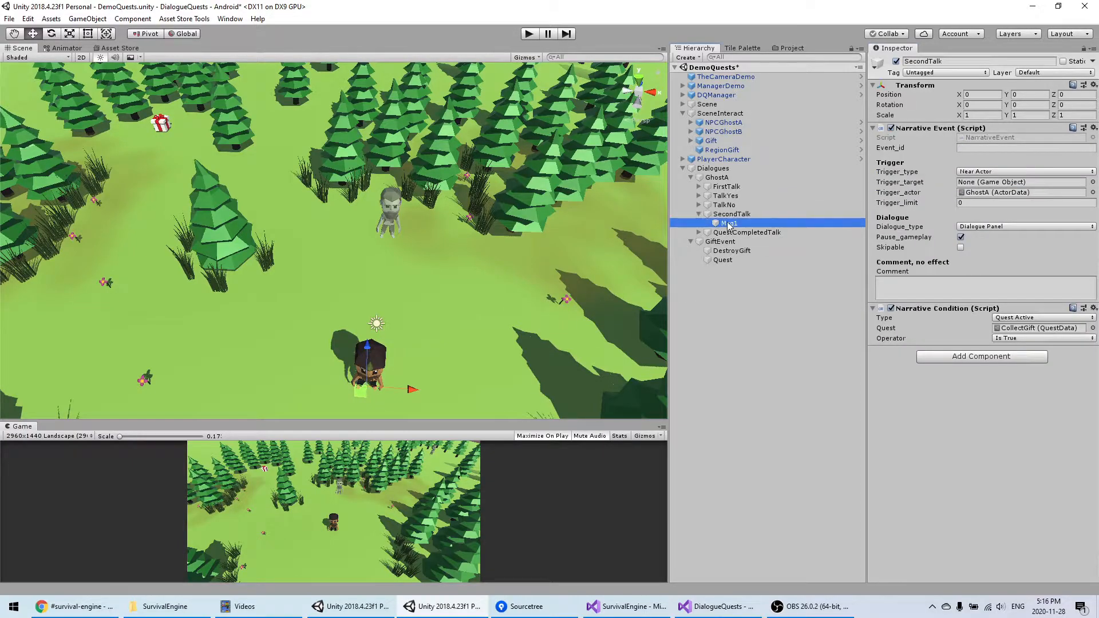
key("ctrl+d")
key("F2")
type("Msg2")
left_click(402, 369)
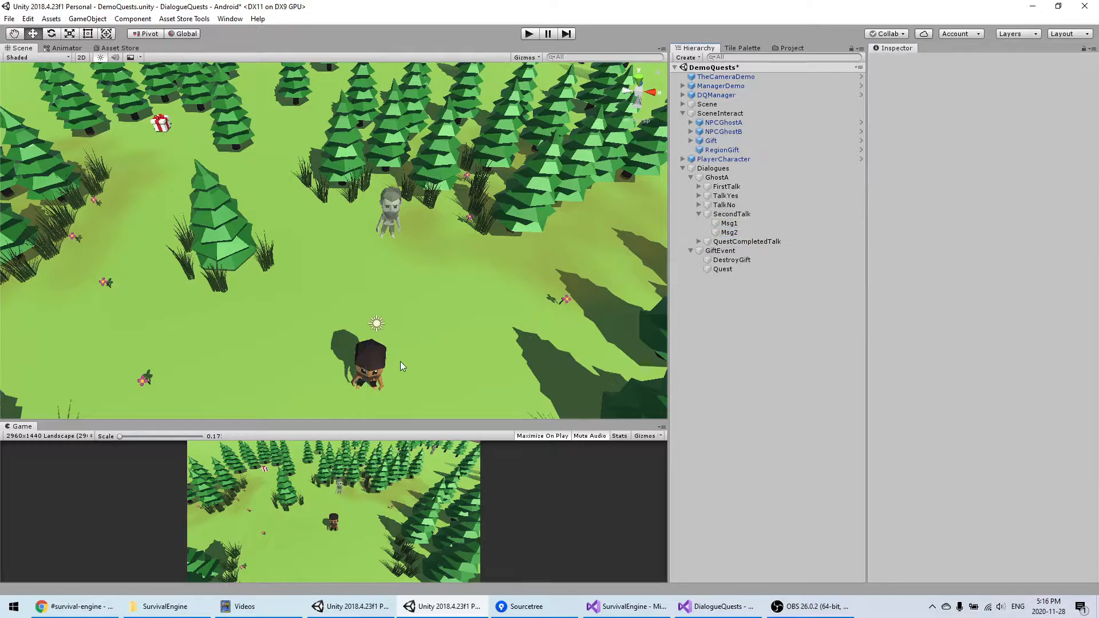
Set the actor of Msg2 under SecondTalk to PlayerGirl and check the actor data assigned to PlayerCharacter
left_click(730, 232)
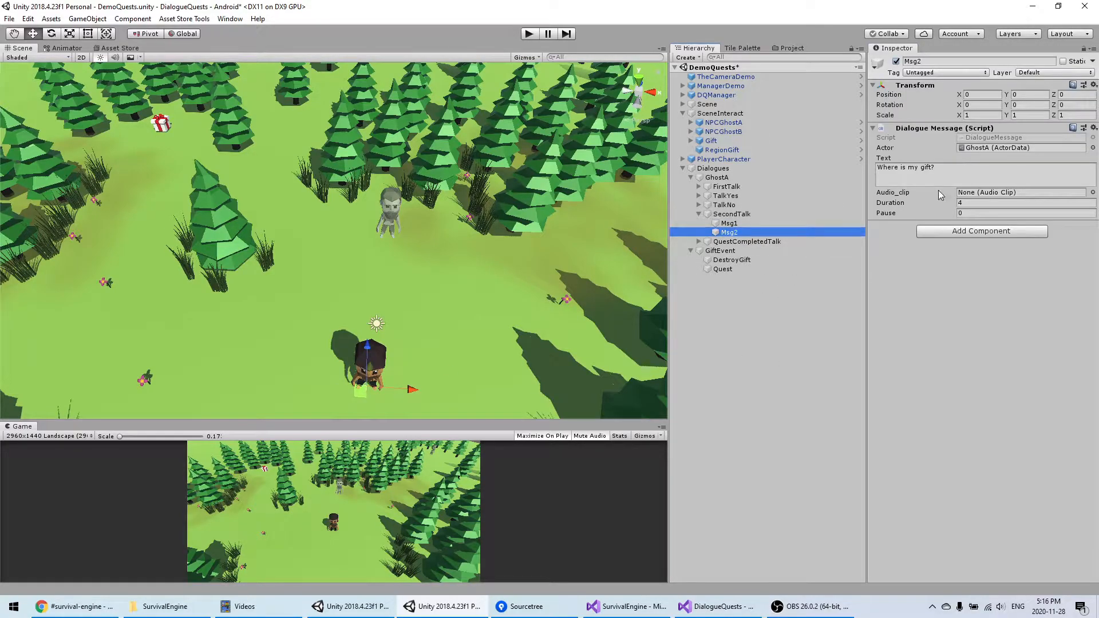
left_click(1093, 148)
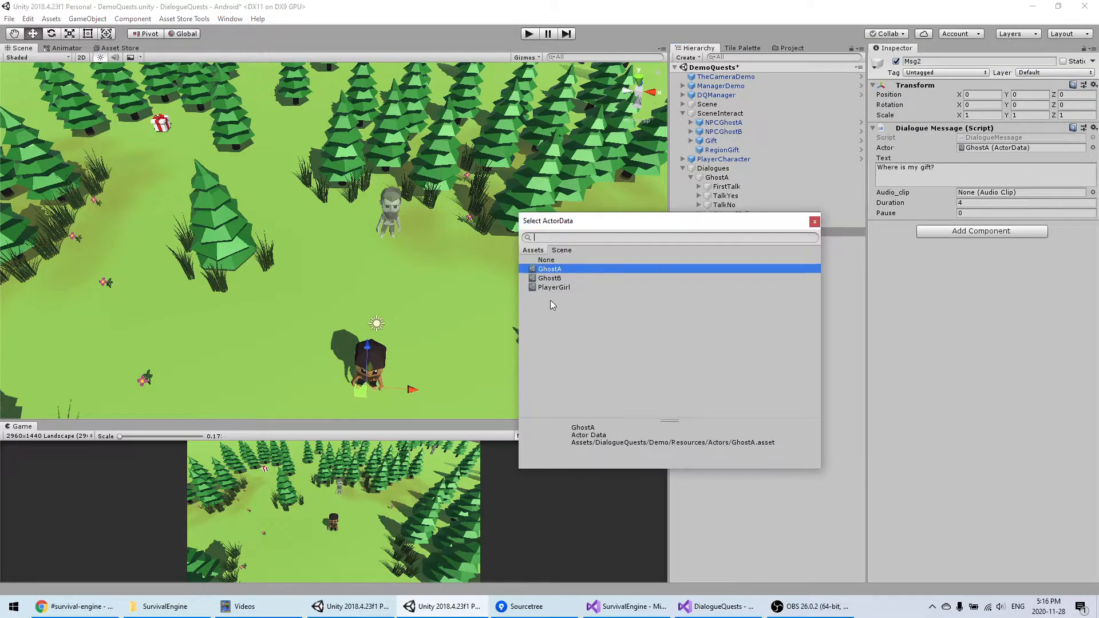
left_click(547, 287)
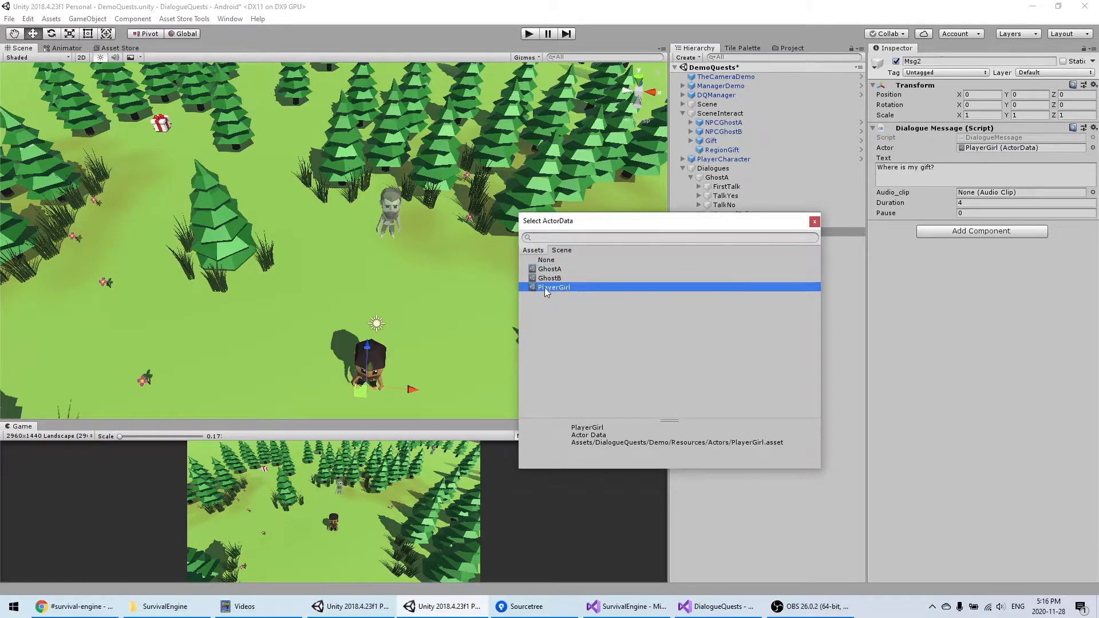
left_click(1005, 403)
scroll(413, 272, "down", 2)
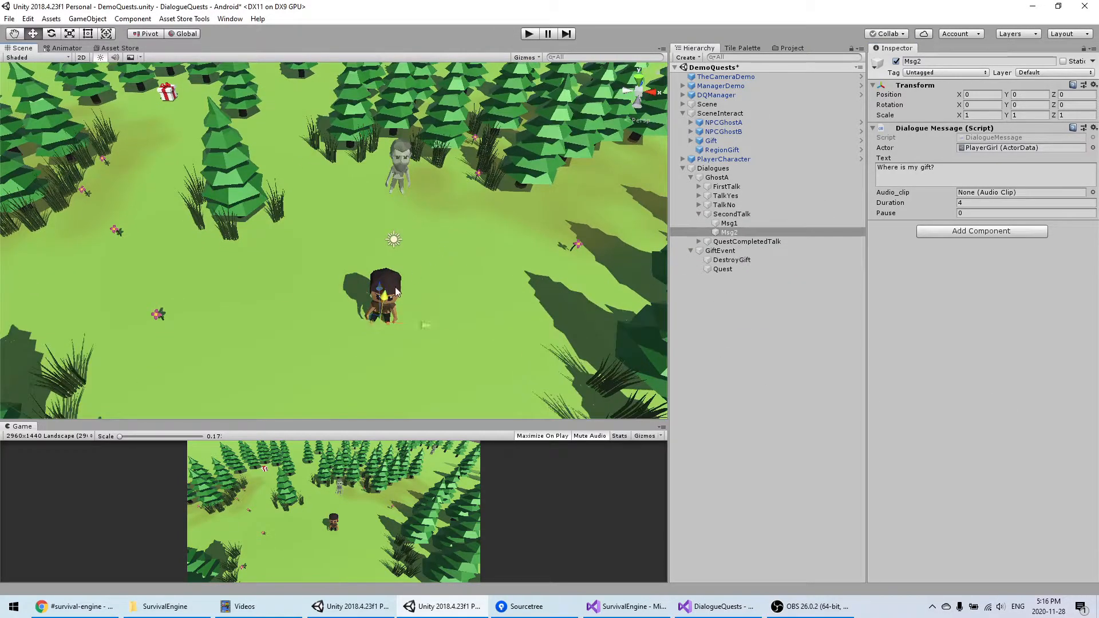
left_click(392, 285)
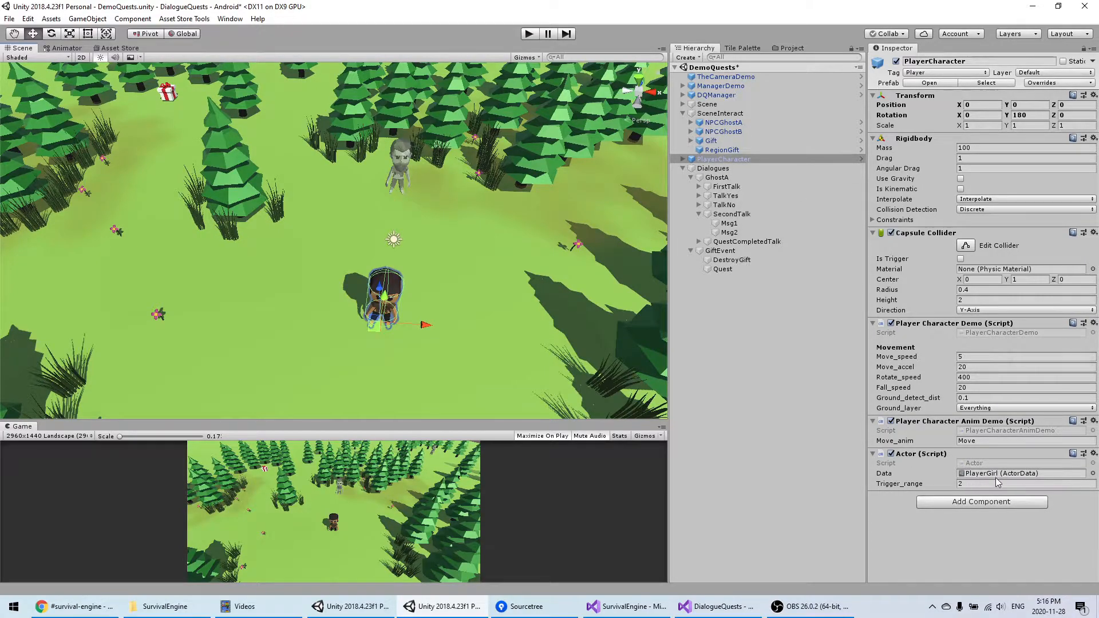
left_click(709, 366)
Change the dialogue text of Msg2 under SecondTalk to "I dont know!"
left_click(728, 232)
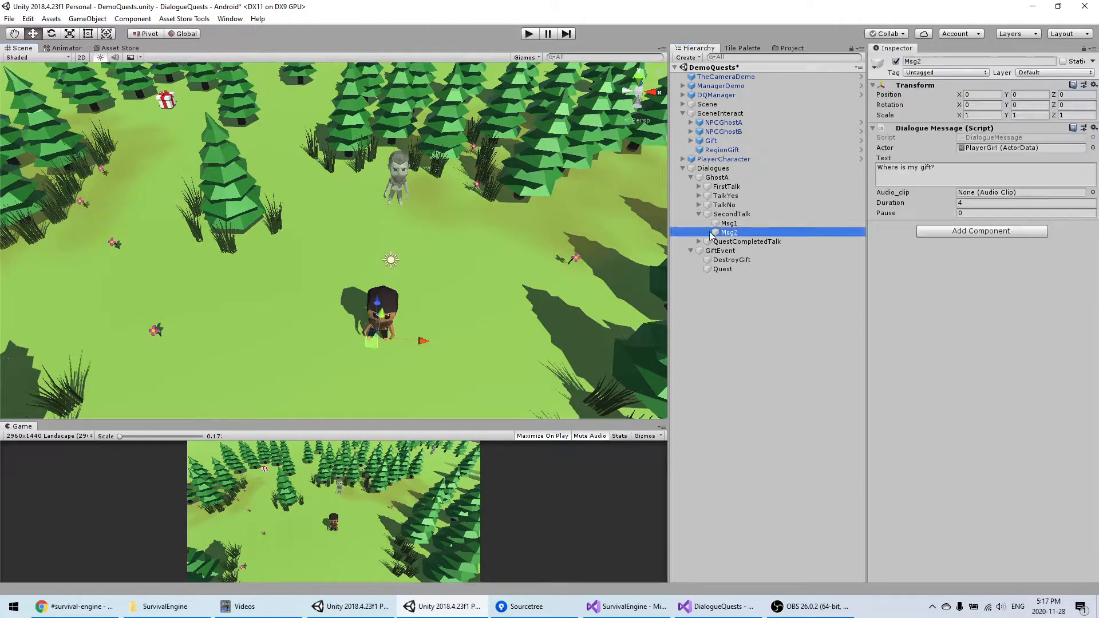
left_click_drag(387, 189, 395, 175, "alt")
left_click(993, 177)
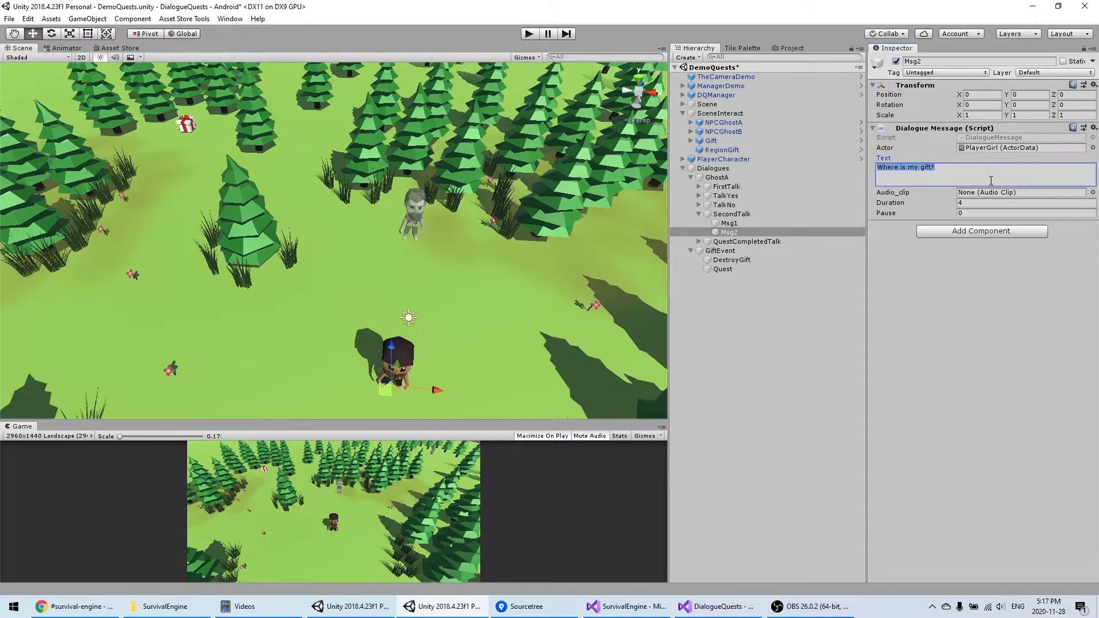
type("I dont know!")
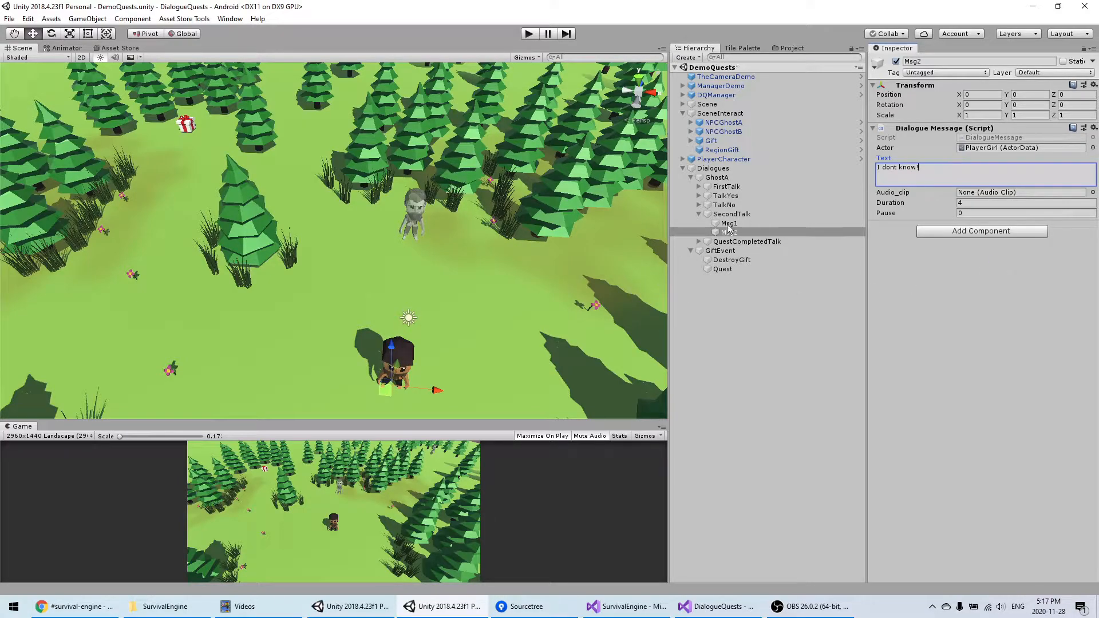
Turn off gameplay pausing for SecondTalk and set its dialogue type to In Game
left_click(734, 214)
left_click(960, 237)
left_click(985, 226)
left_click(991, 253)
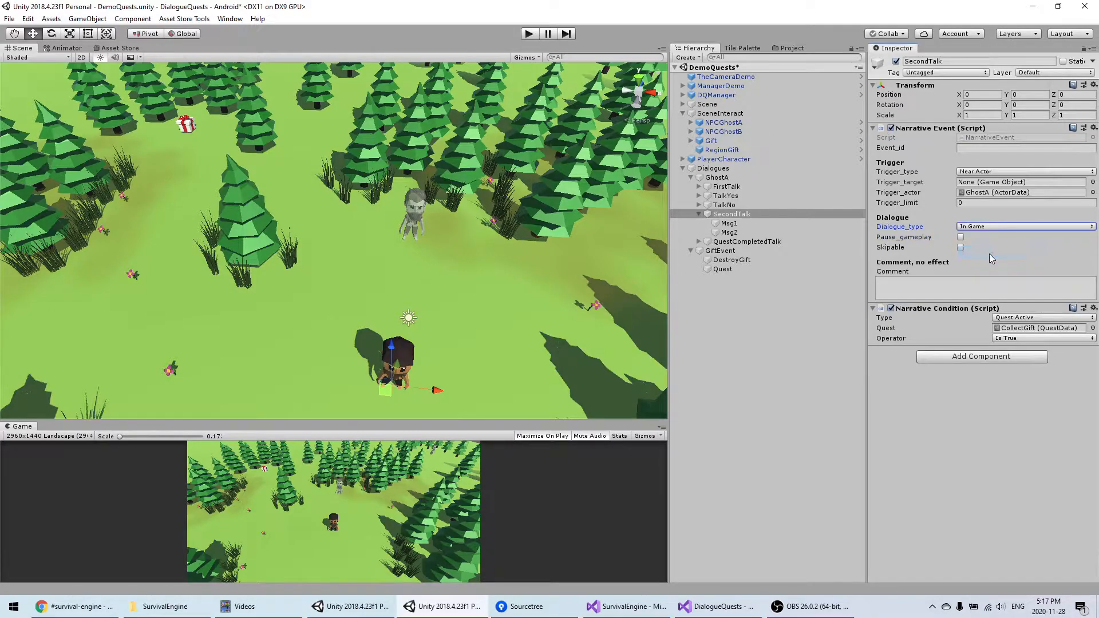
Delete the Msg2 message with the Yes and No choices from QuestCompletedTalk
left_click(726, 244)
left_click(699, 241)
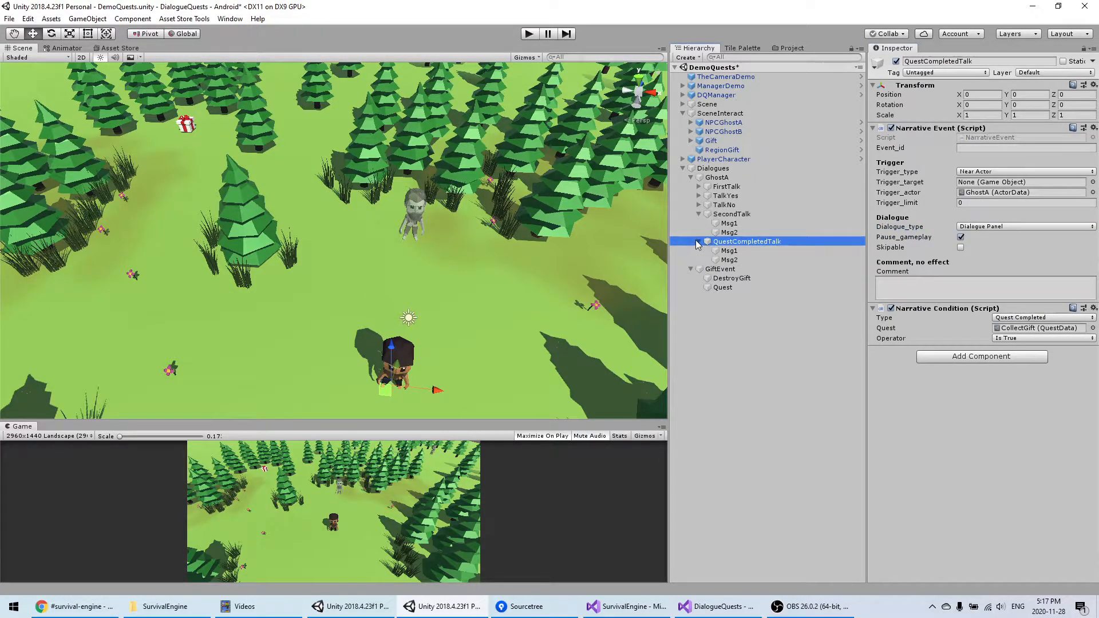
left_click(744, 261)
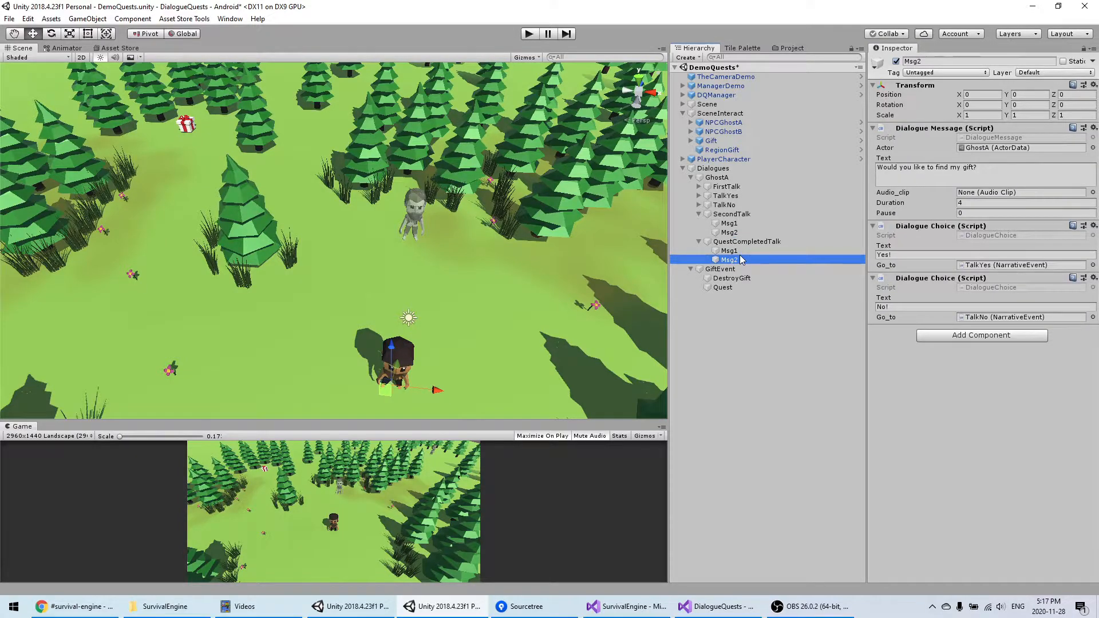
key("Delete")
Change the text of Msg1 under QuestCompletedTalk to "Thank you for finding my gift!" and save the scene
left_click(729, 251)
left_click(1008, 174)
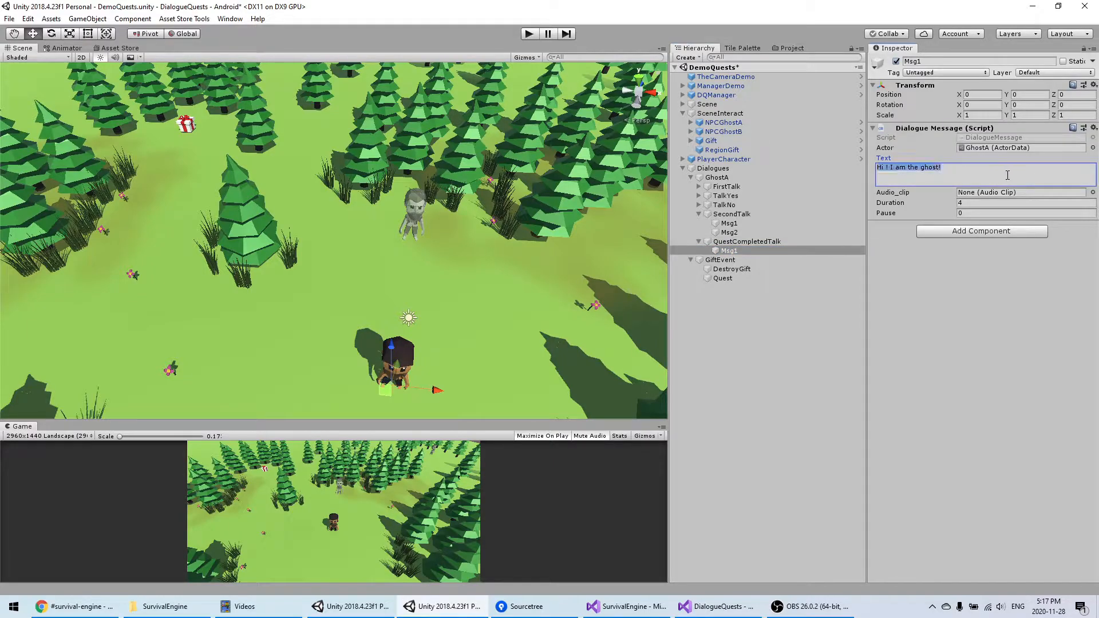
type("Thank you for finding my gift!")
key("ctrl+s")
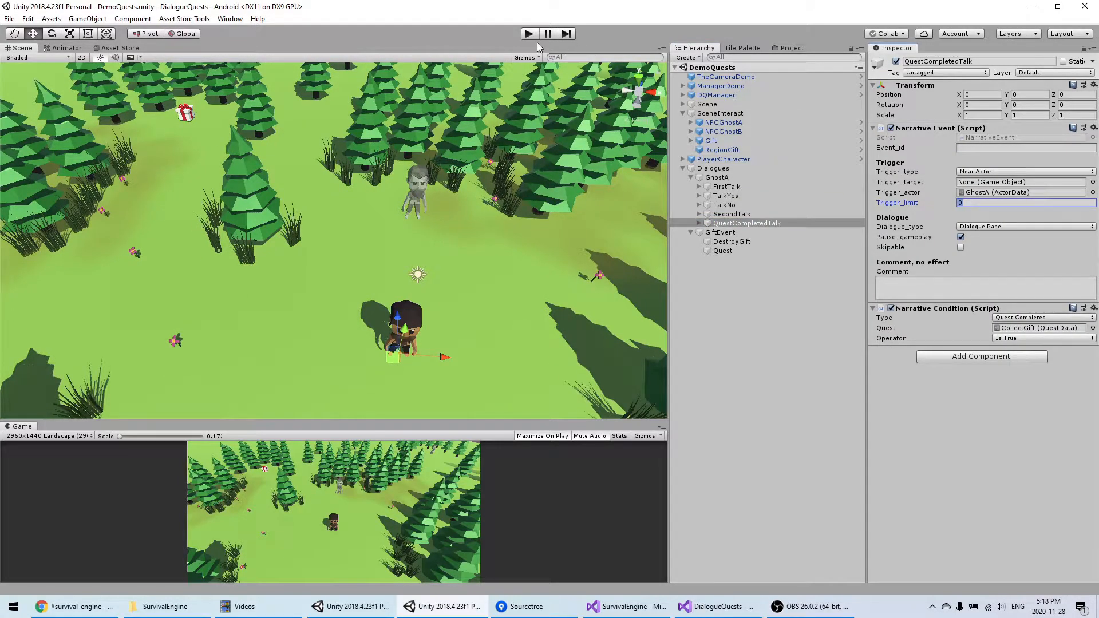
Play-test the scene, go through the ghost's first conversation and accept the quest with "Yes!"
left_click(529, 34)
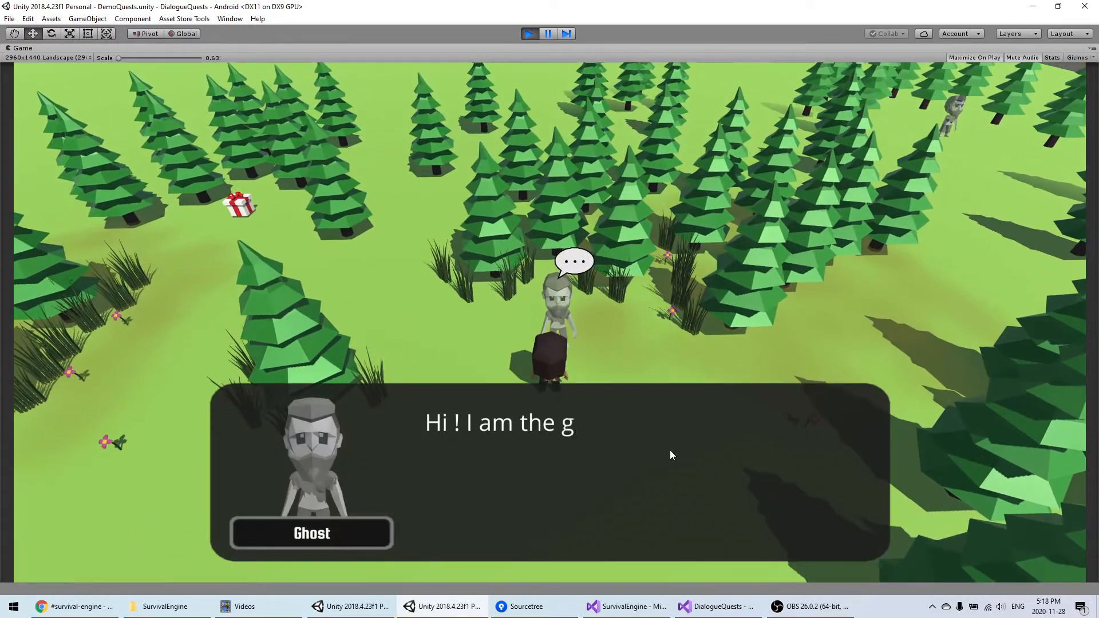
left_click(748, 448)
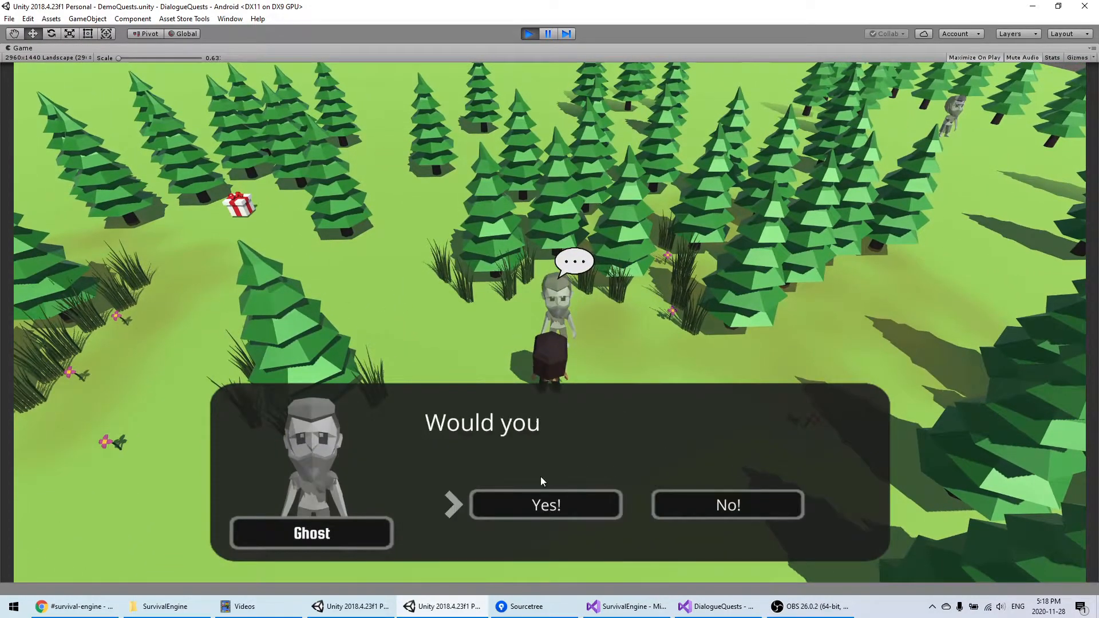
left_click(558, 506)
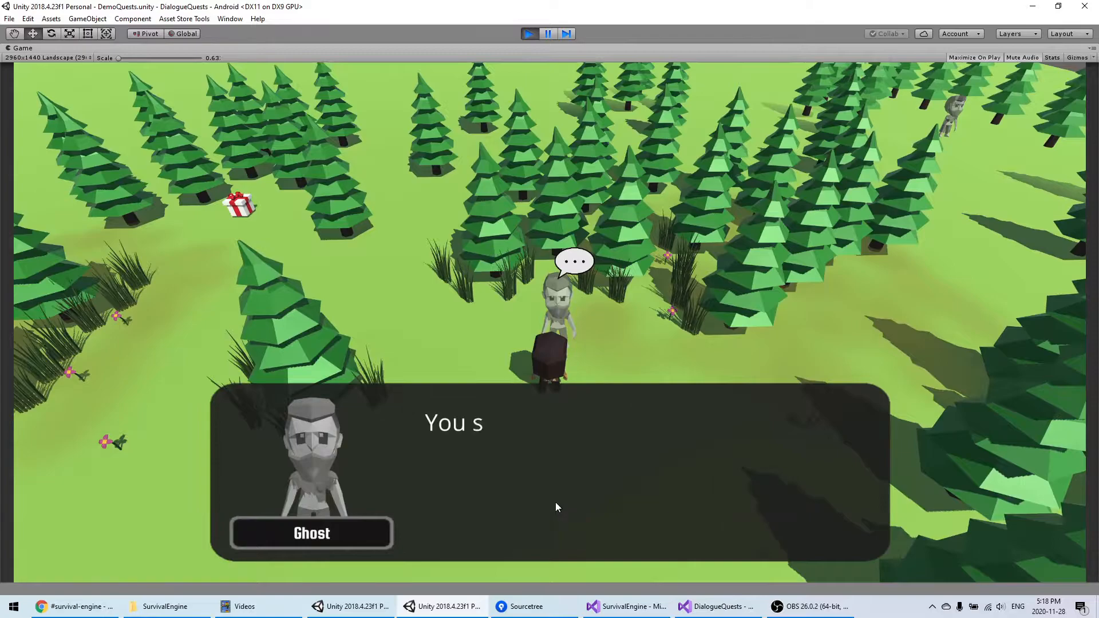
left_click(599, 466)
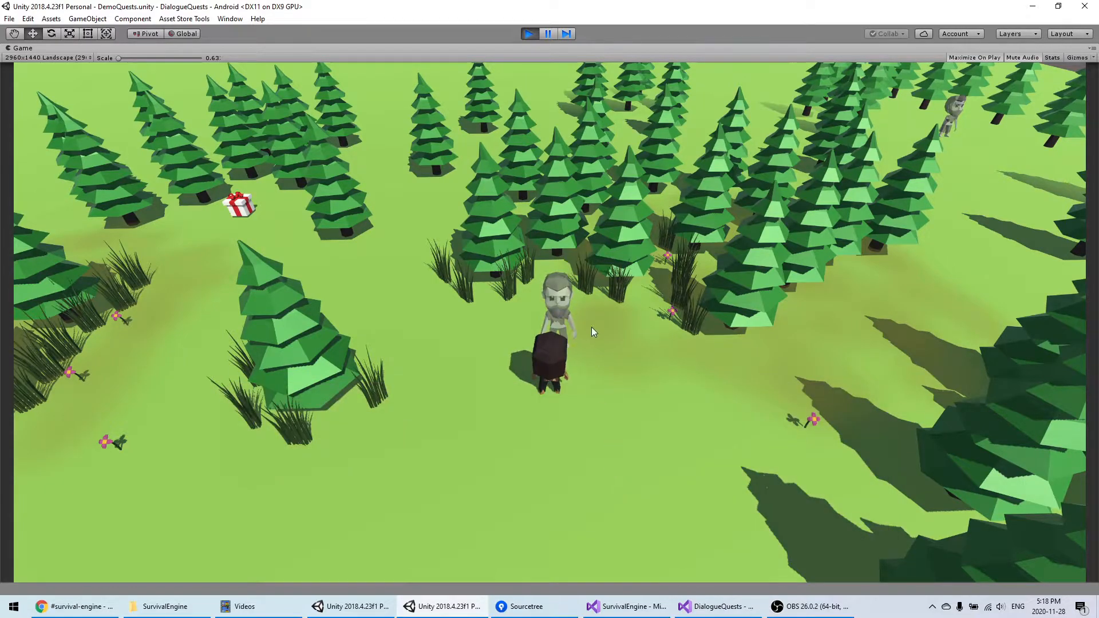
Walk the player away from the ghost and back to test the dialogue for the active quest
key("s")
key("a")
key("s")
key("w")
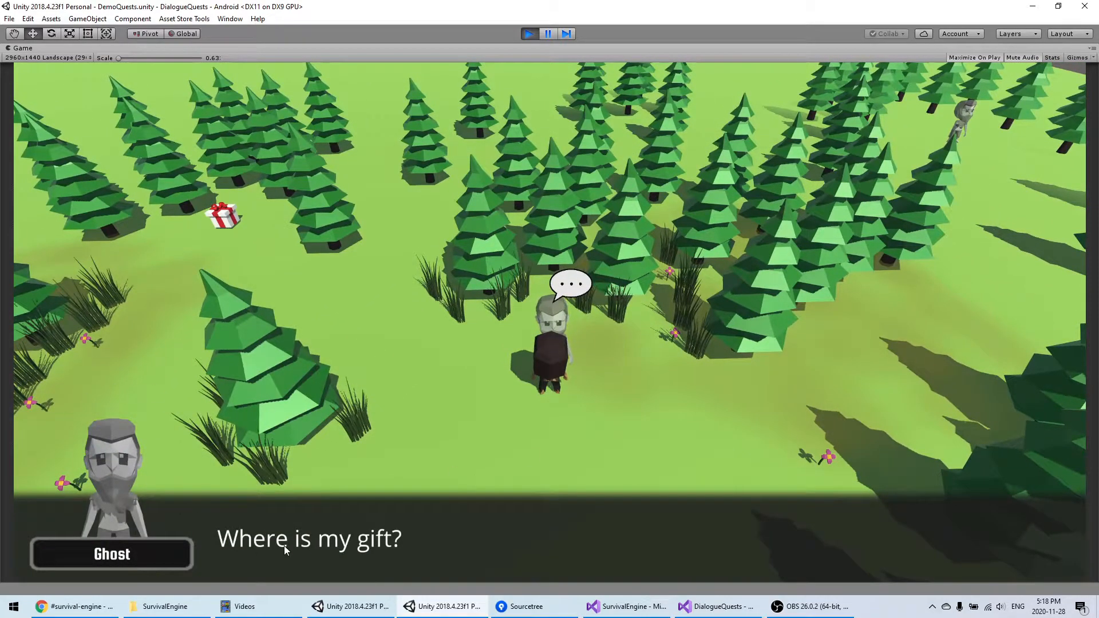
left_click(507, 449)
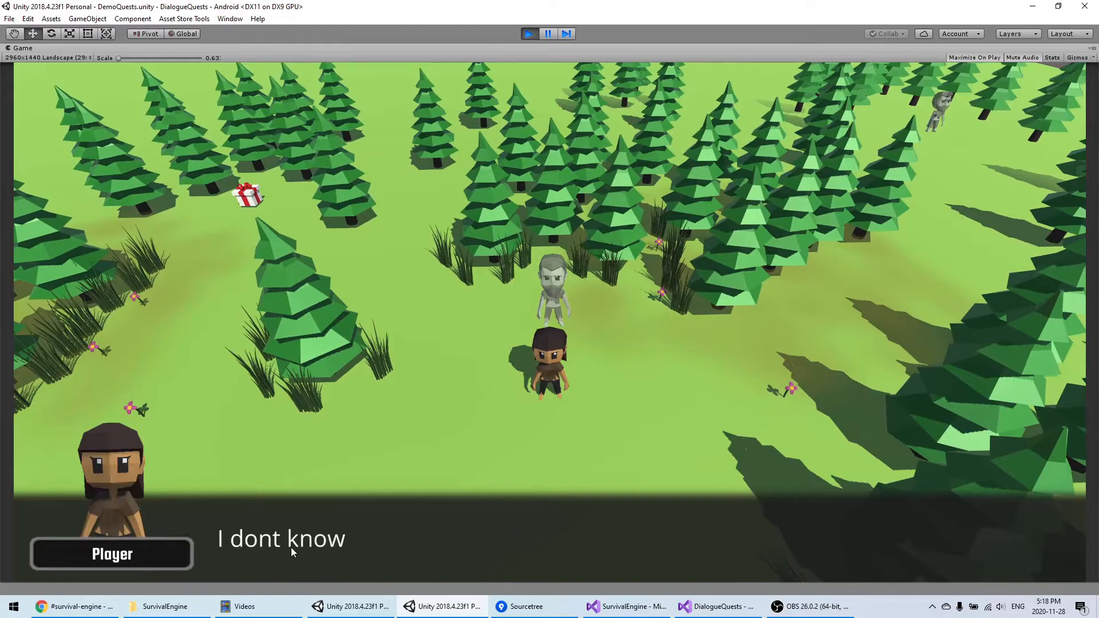
Walk to the gift to collect it, return to the ghost to test the completion dialogue, and stop the play-test
key("a")
key("w")
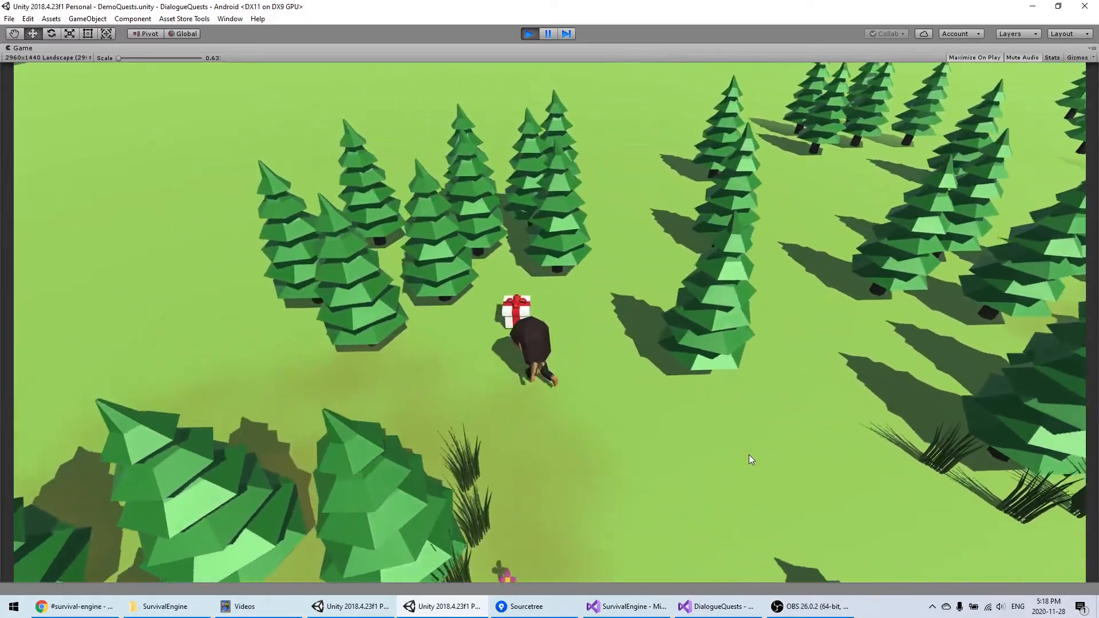
key("s")
key("d")
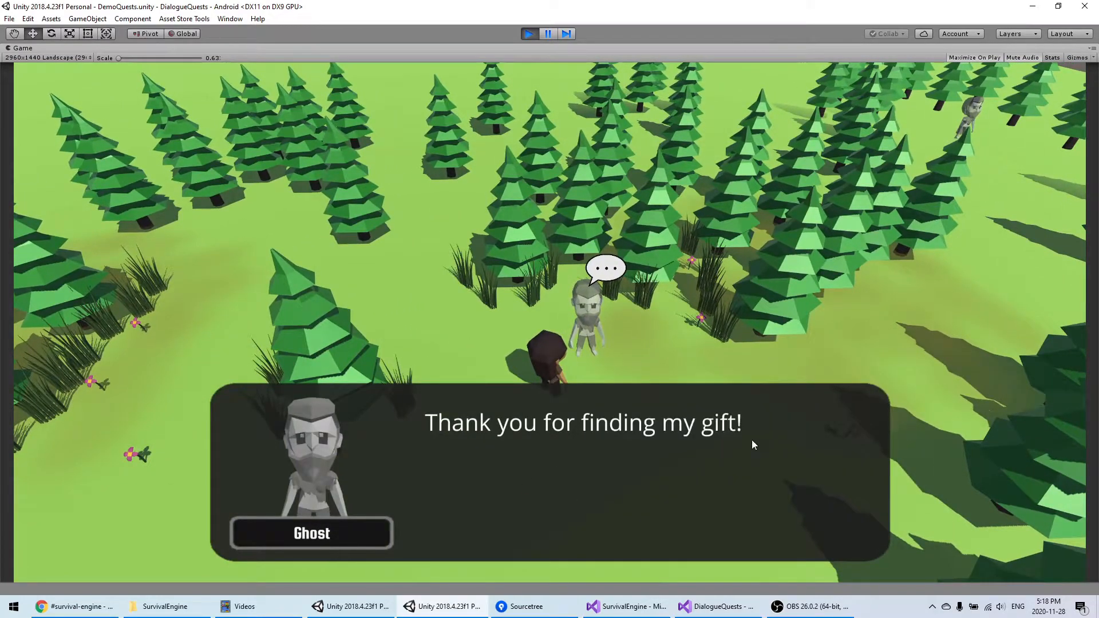
left_click(751, 440)
key("s")
left_click(530, 35)
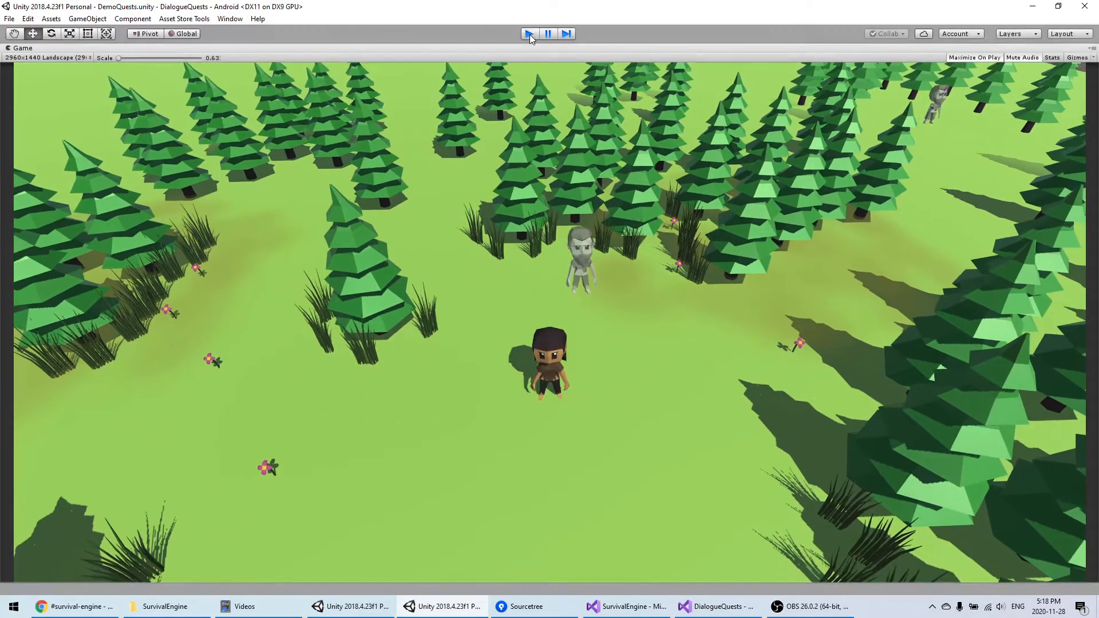
Add a Narrative Condition to GiftEvent with type Quest Active and the CollectGift quest
mouse_move(376, 212)
middle_mouse_down()
mouse_move(365, 236)
mouse_move(328, 250)
mouse_move(318, 280)
mouse_move(349, 280)
middle_mouse_up()
middle_click_drag(294, 243, 332, 233)
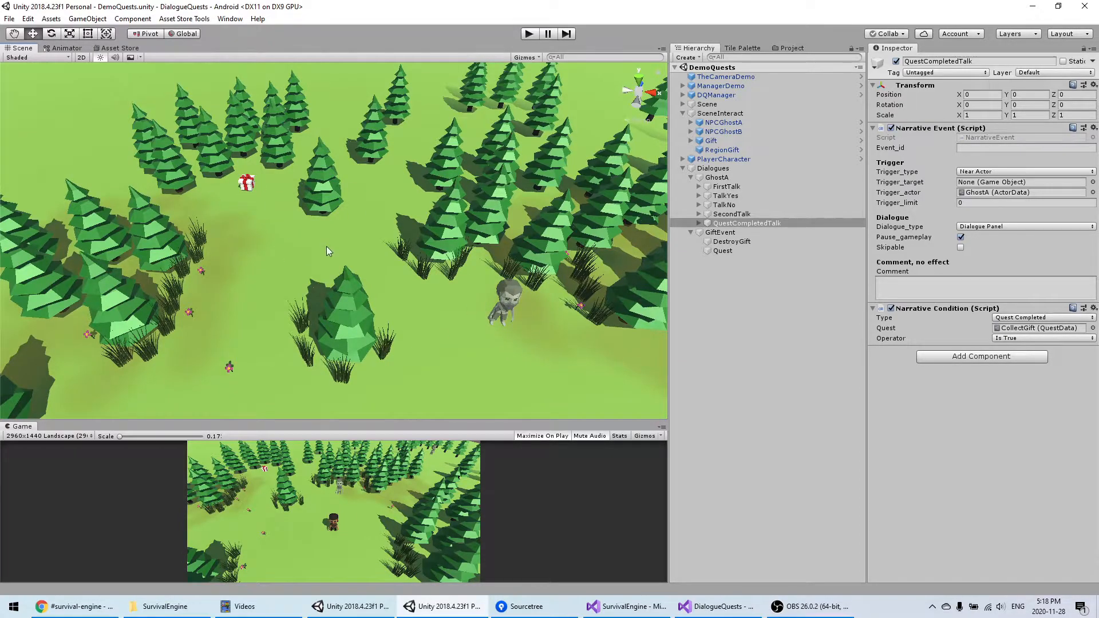
middle_click_drag(328, 251, 302, 231)
left_click(715, 233)
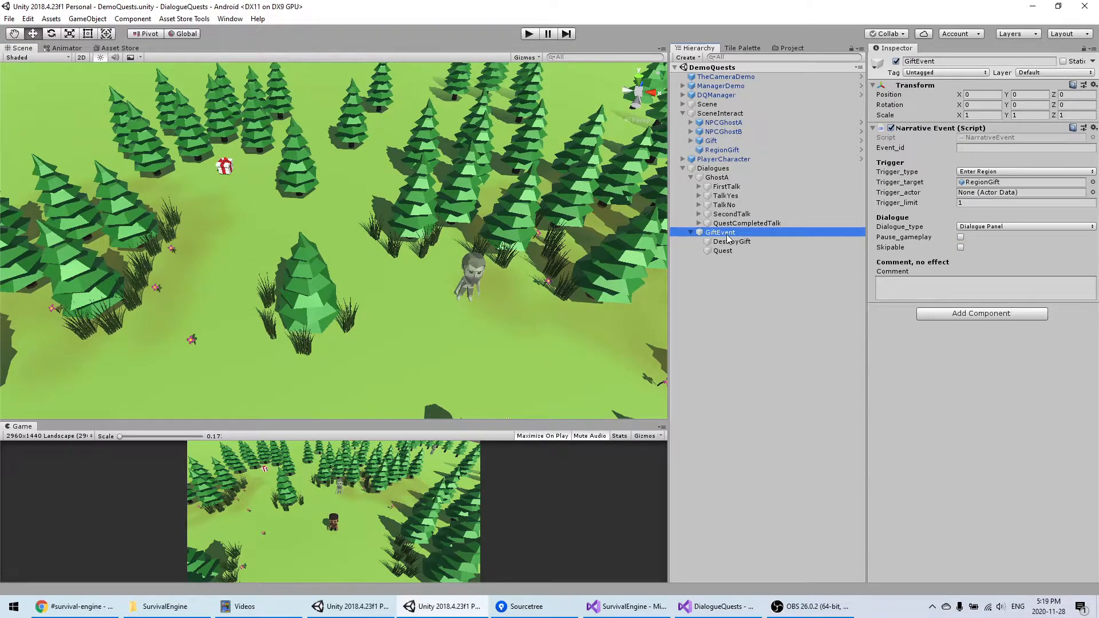
left_click(973, 313)
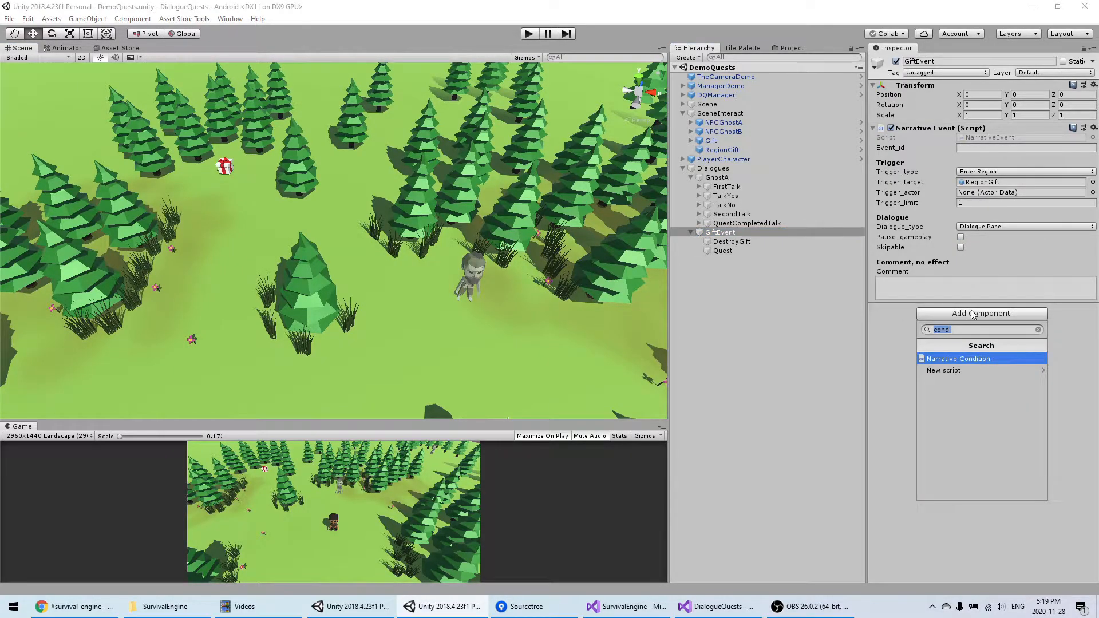
left_click(990, 359)
left_click(1022, 318)
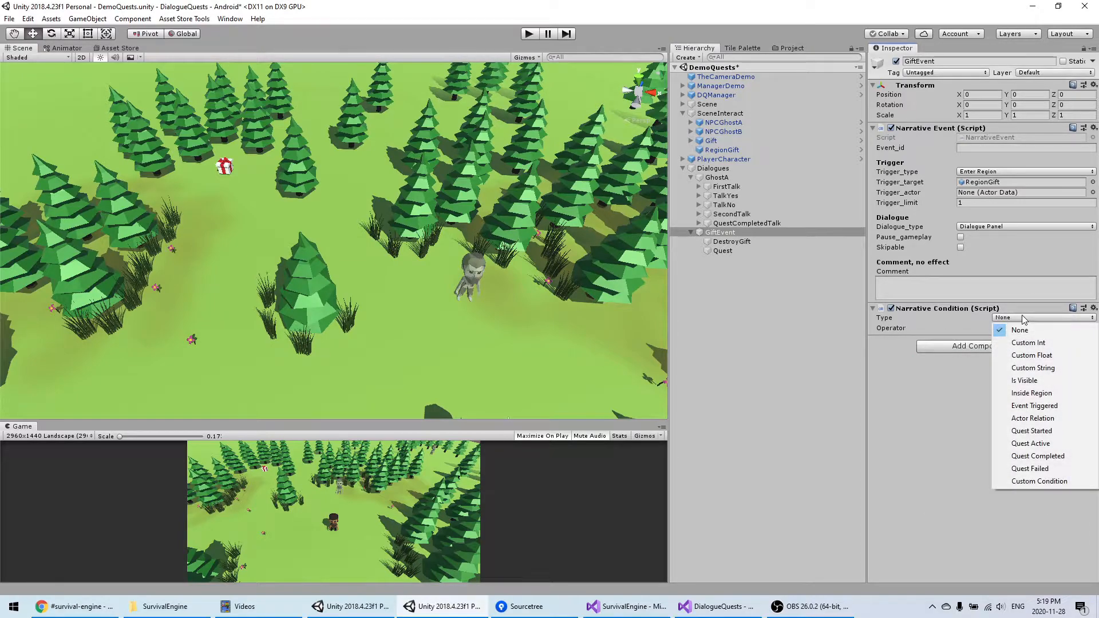
left_click(1030, 443)
left_click(1093, 329)
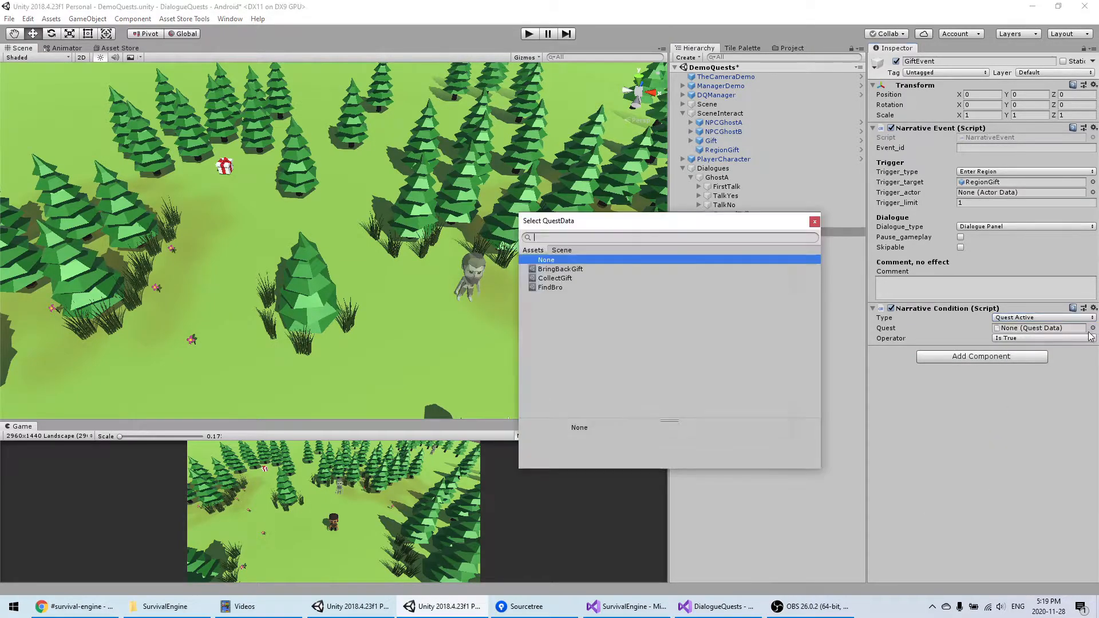
double_click(554, 277)
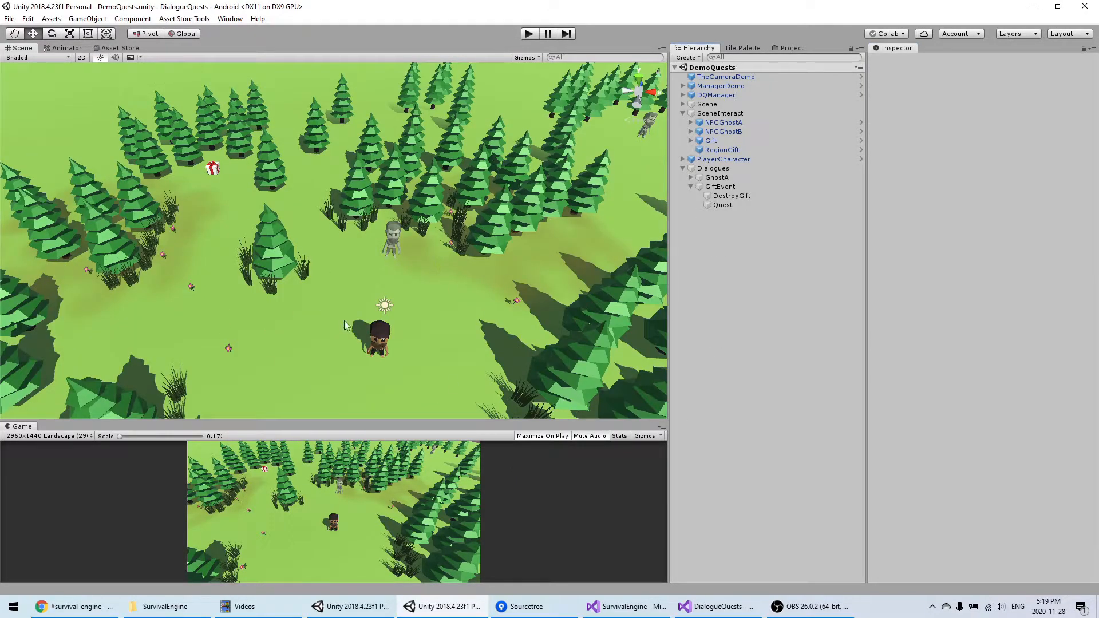
Examine the effect types available for GiftEvent's Quest effect and review GiftEvent's trigger and condition settings
middle_click_drag(437, 341, 411, 296)
right_click_drag(411, 297, 359, 281)
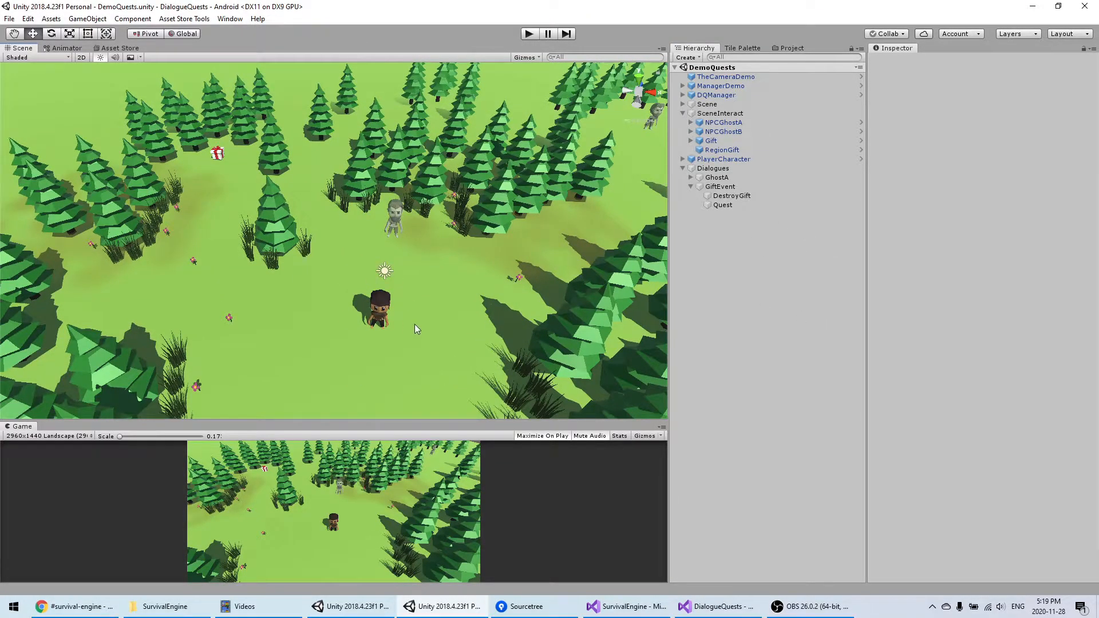
middle_click_drag(415, 325, 403, 309)
left_click(723, 205)
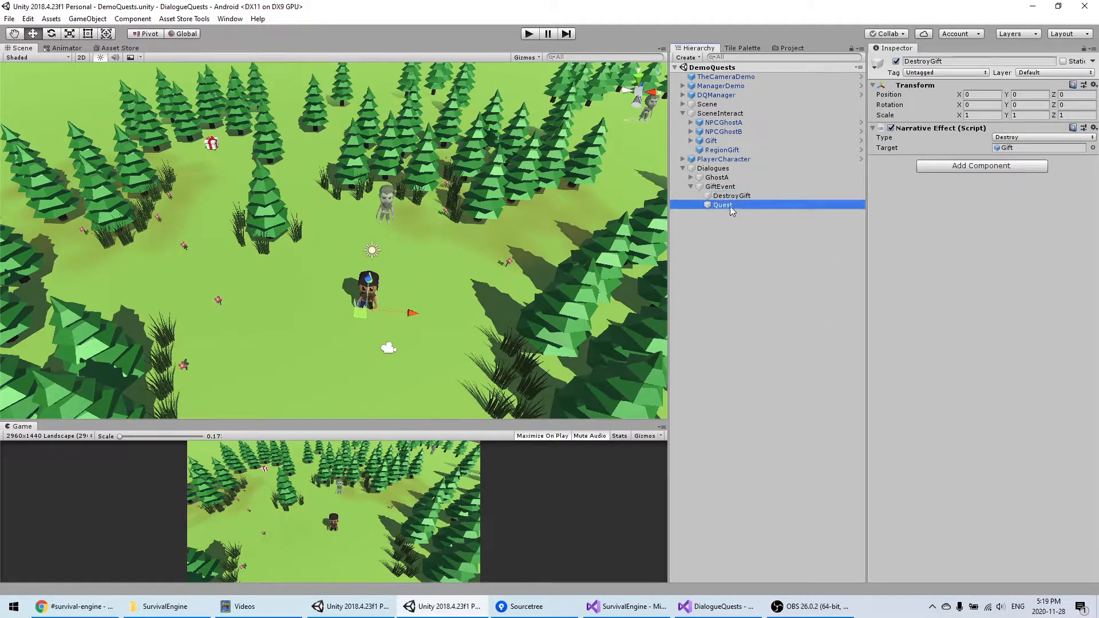
left_click(1028, 138)
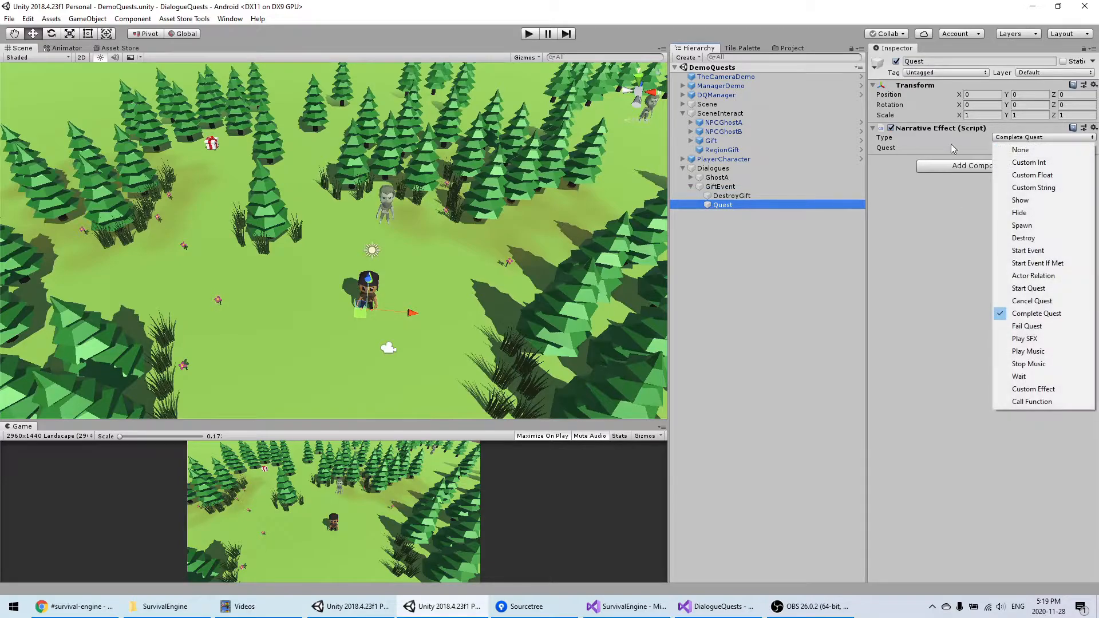
left_click(932, 278)
mouse_move(433, 287)
right_mouse_down()
mouse_move(424, 280)
mouse_move(435, 297)
right_mouse_up()
right_click_drag(316, 244, 328, 238)
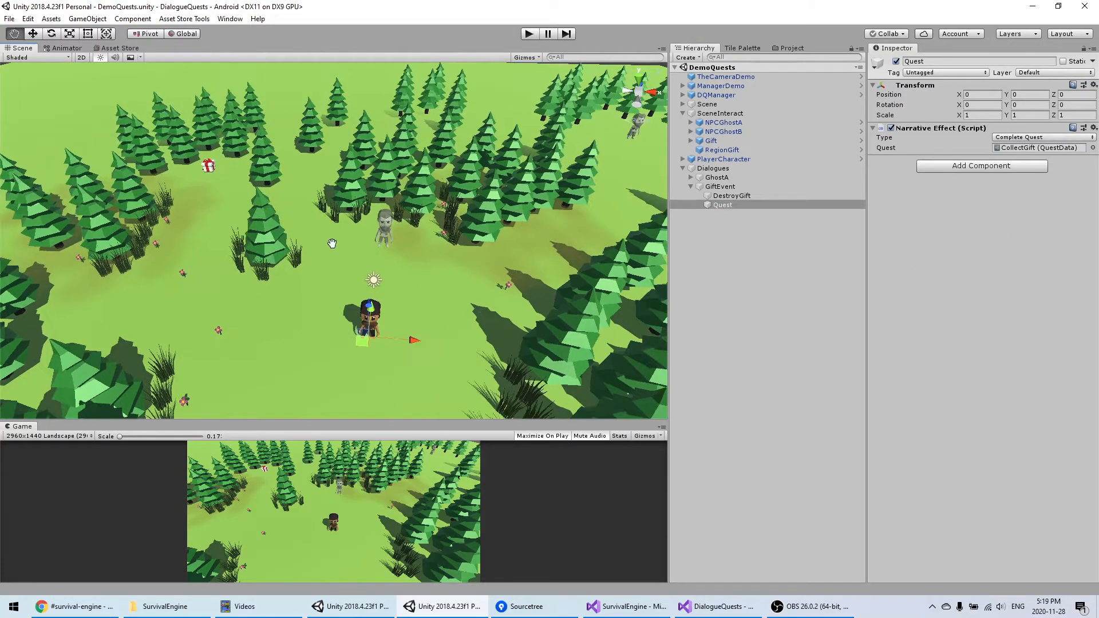
middle_click_drag(328, 238, 343, 250)
left_click(720, 187)
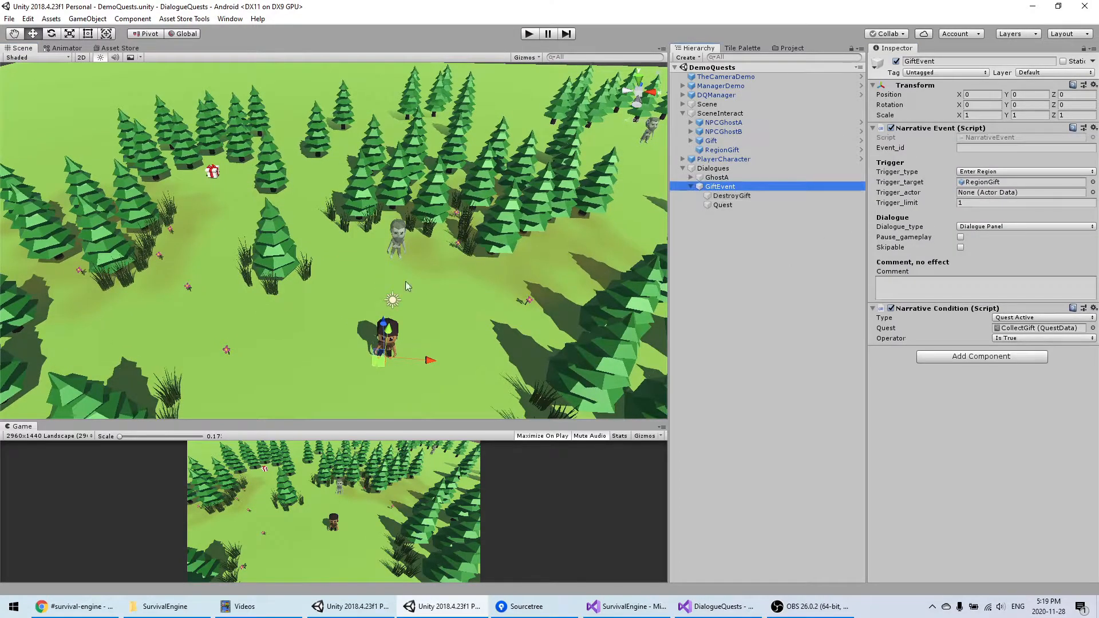
middle_click_drag(393, 325, 388, 305)
middle_click_drag(365, 259, 387, 274)
Duplicate GiftEvent's Quest effect, rename the copy Enemies, and set its Narrative Effect type to Spawn
left_click(728, 206)
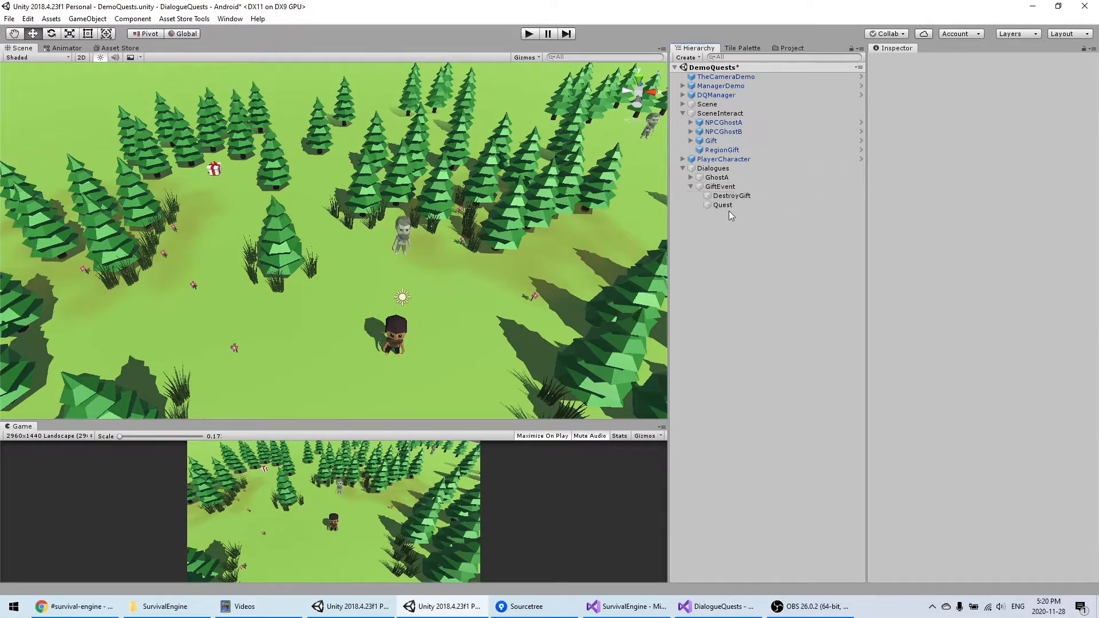
key("ctrl+d")
key("F2")
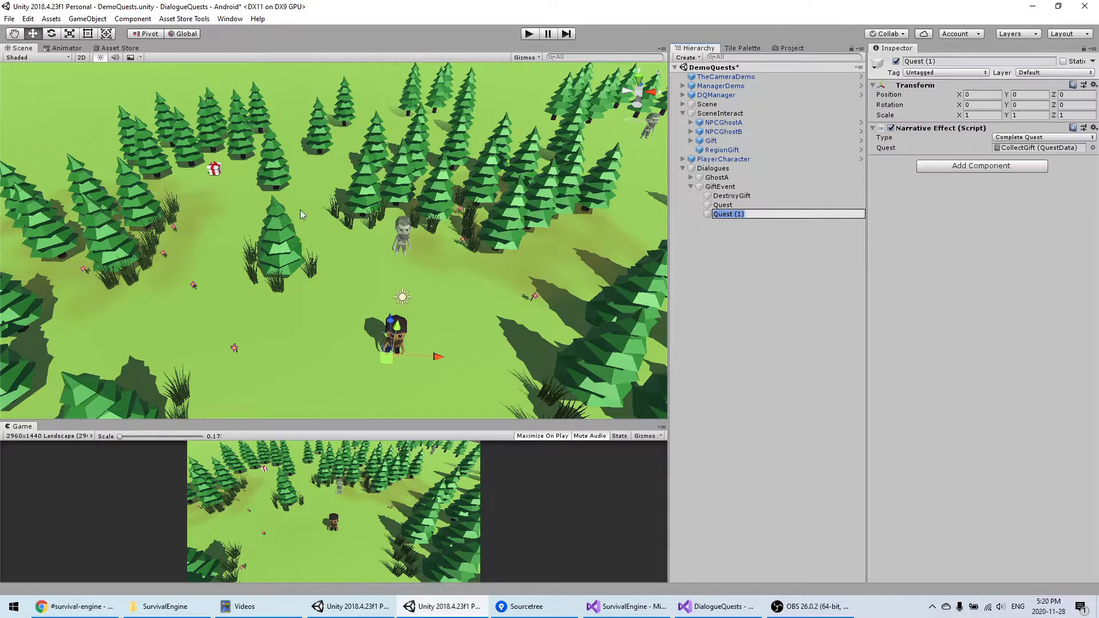
type("Enemies")
key("Return")
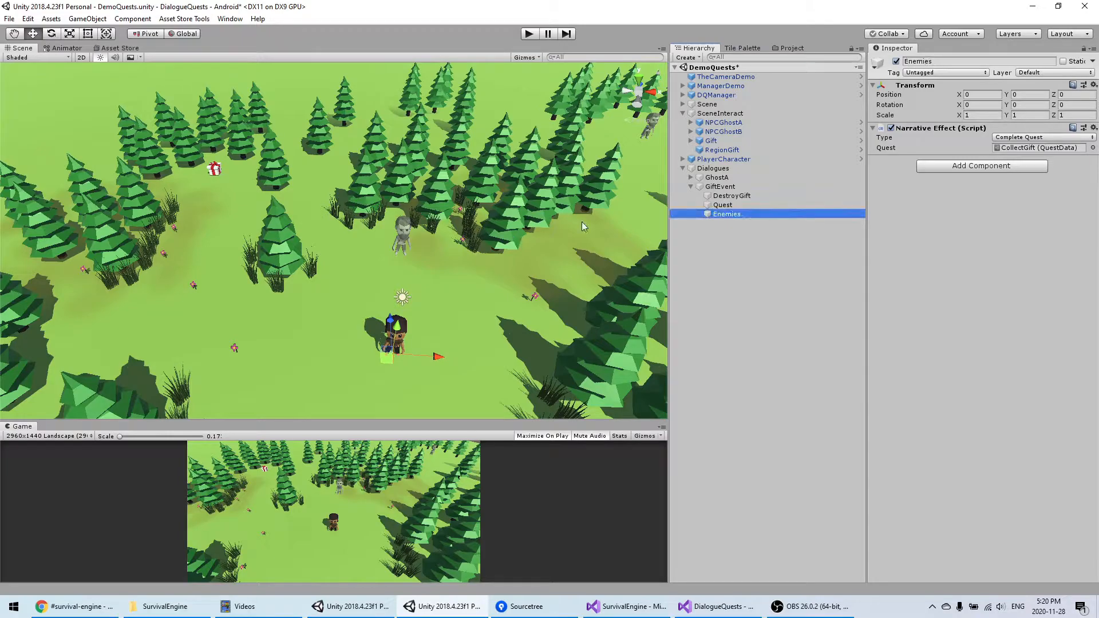
left_click(1029, 138)
left_click(1036, 226)
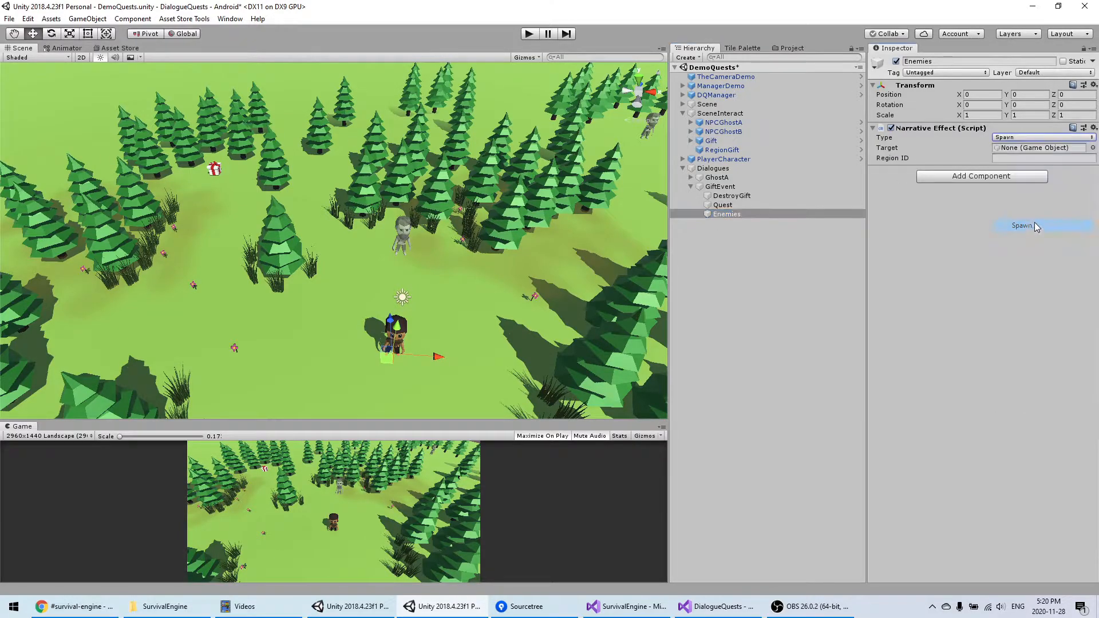
Assign the Grass prefab from the Demo prefabs folder as the spawn target of the Enemies effect
left_click(1093, 148)
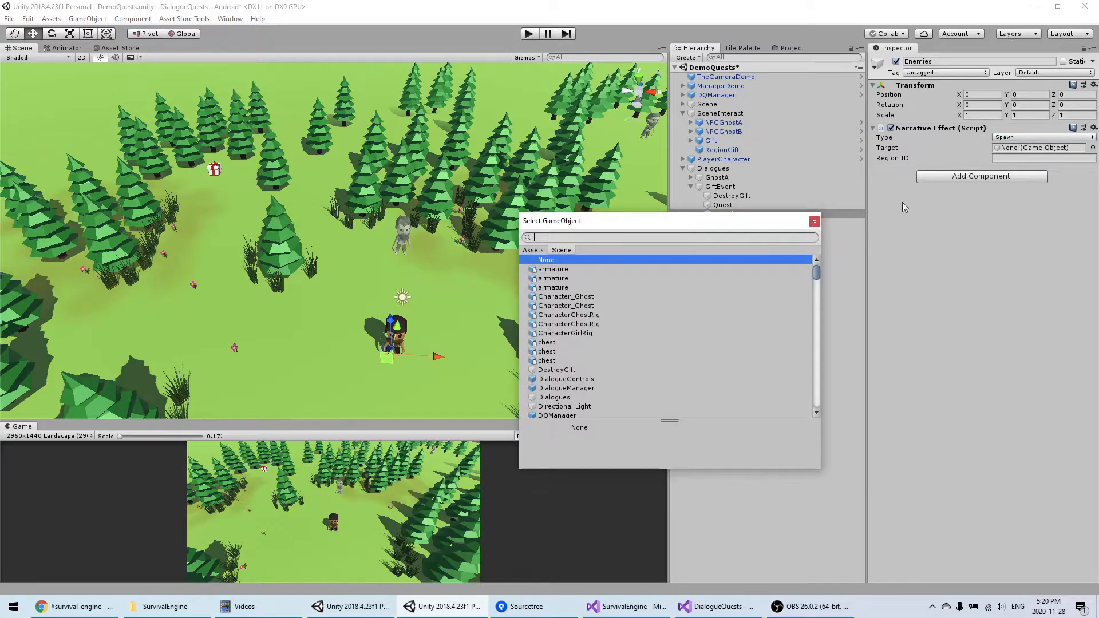
left_click(791, 48)
left_click(717, 241)
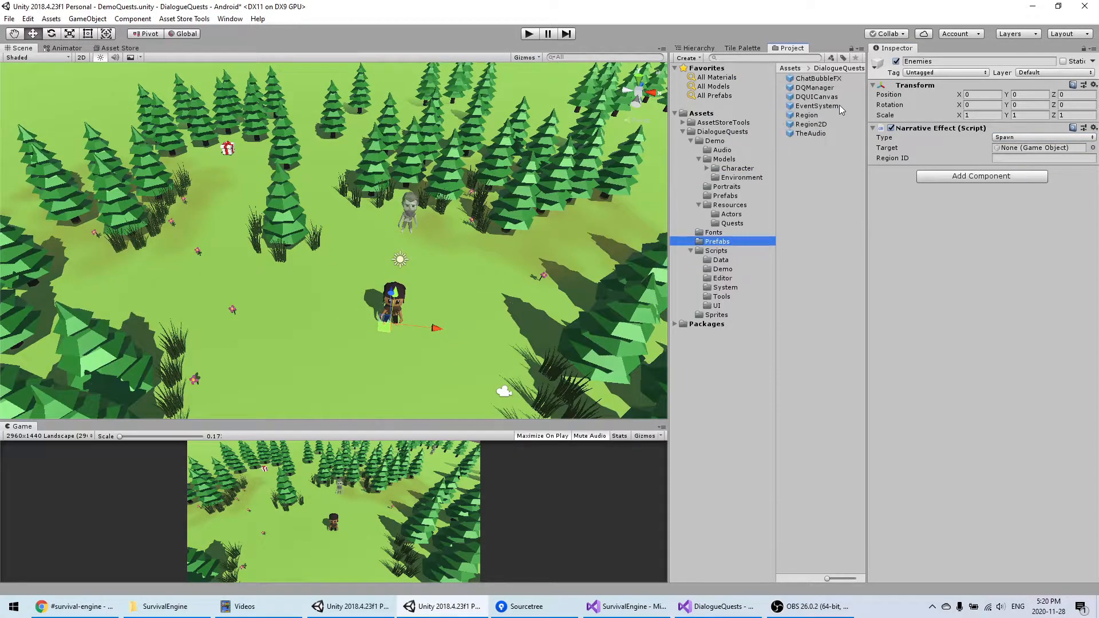
left_click(724, 195)
left_click_drag(804, 110, 1038, 155)
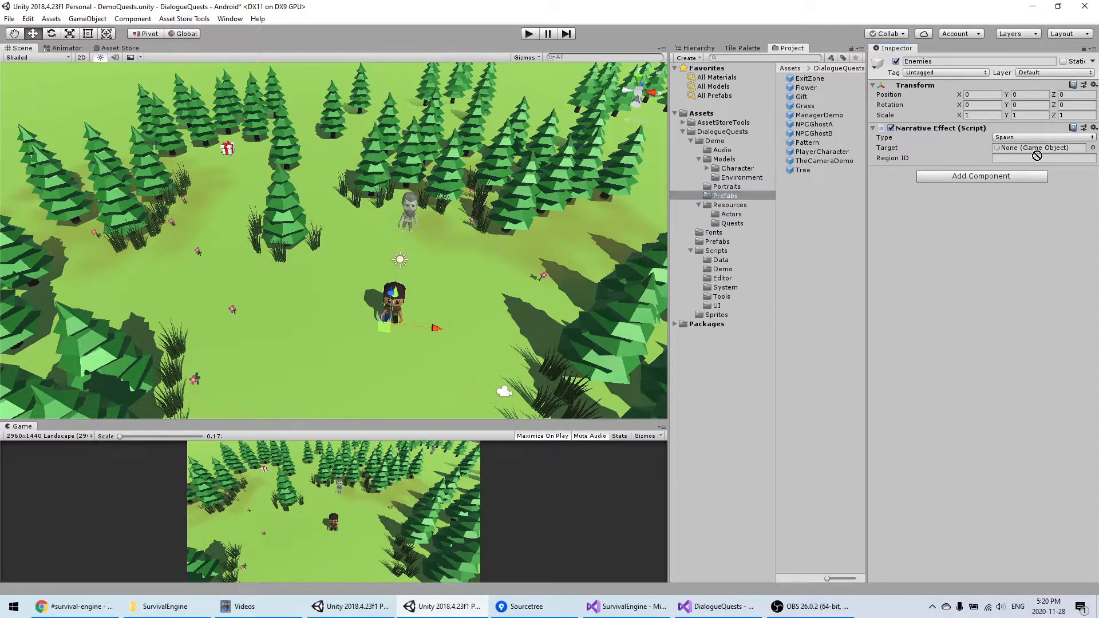
middle_click_drag(323, 249, 366, 299)
middle_click_drag(339, 209, 381, 175)
left_click(700, 49)
left_click(737, 213)
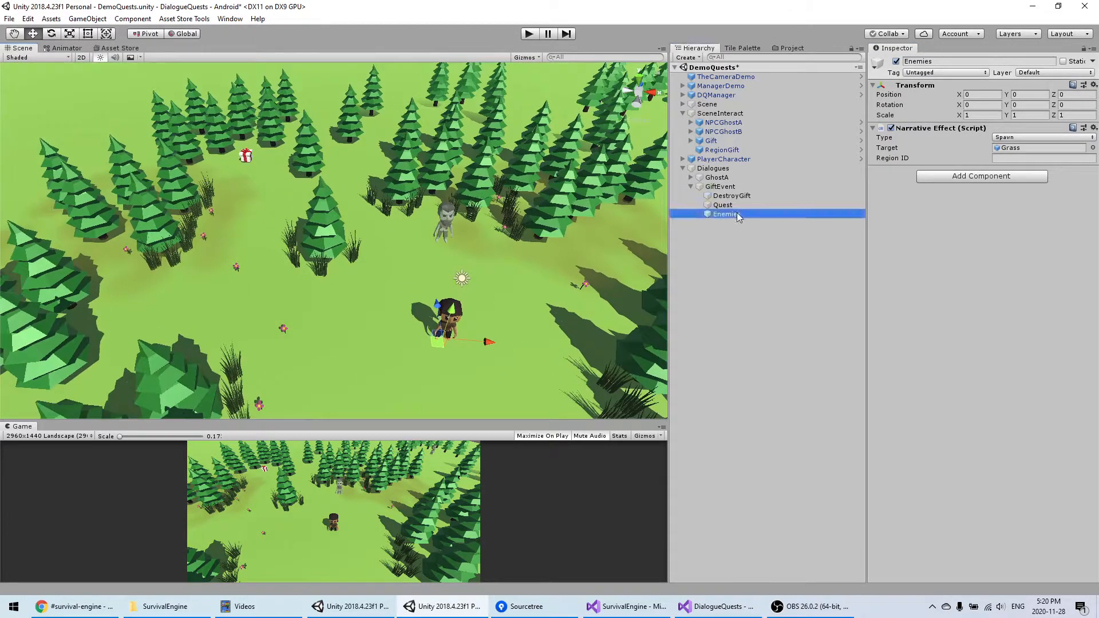
Duplicate RegionGift, place the copy beside the gift at about X -8.6, Z 14.1, and rename it RegionSpawn
middle_click_drag(256, 167, 266, 188)
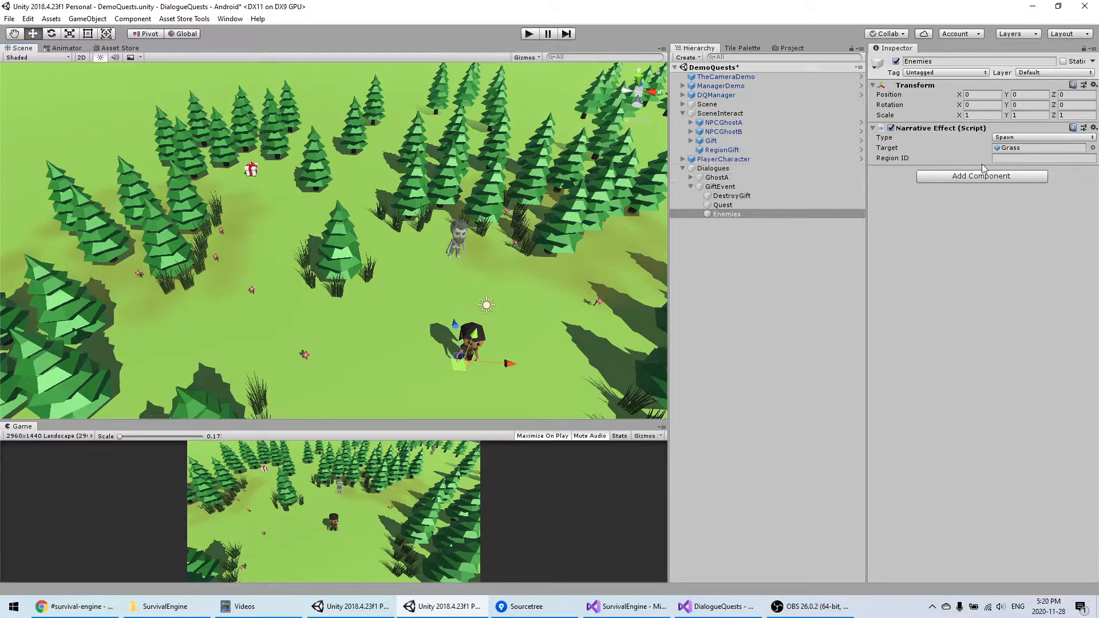
middle_click_drag(194, 173, 258, 221)
left_click(728, 150)
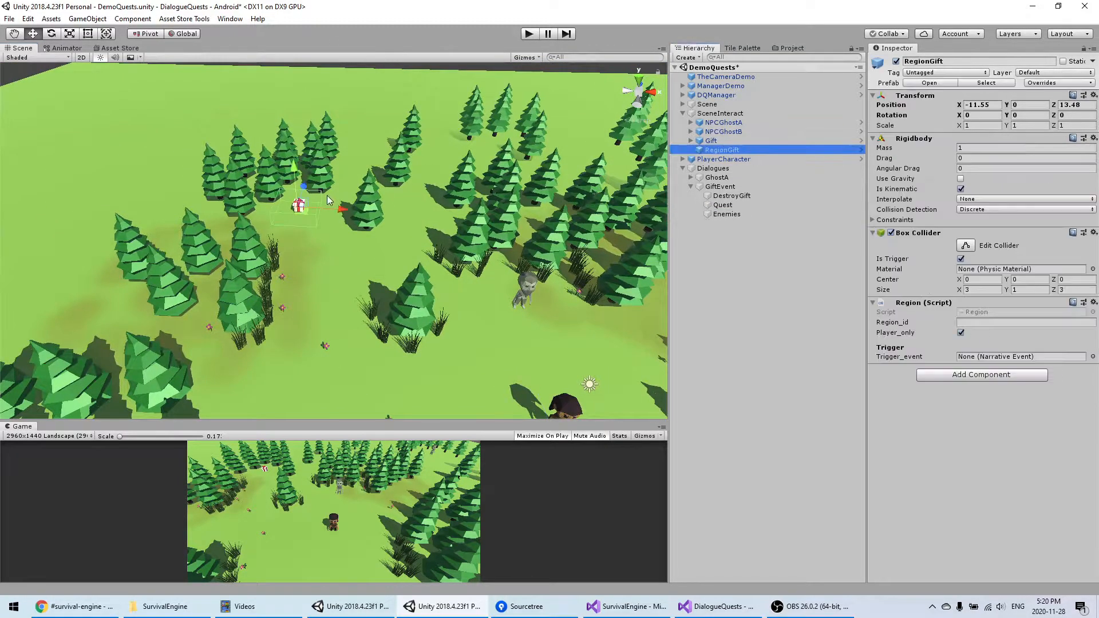
key("ctrl+d")
left_click_drag(300, 213, 332, 218)
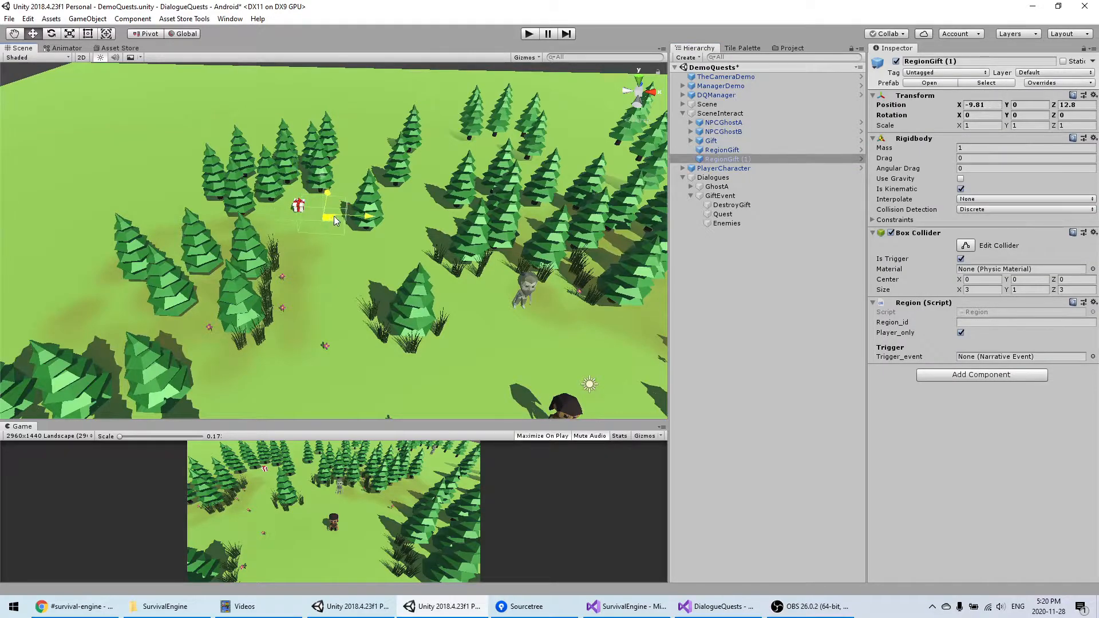
left_click(731, 160)
type("Spawn")
key("Return")
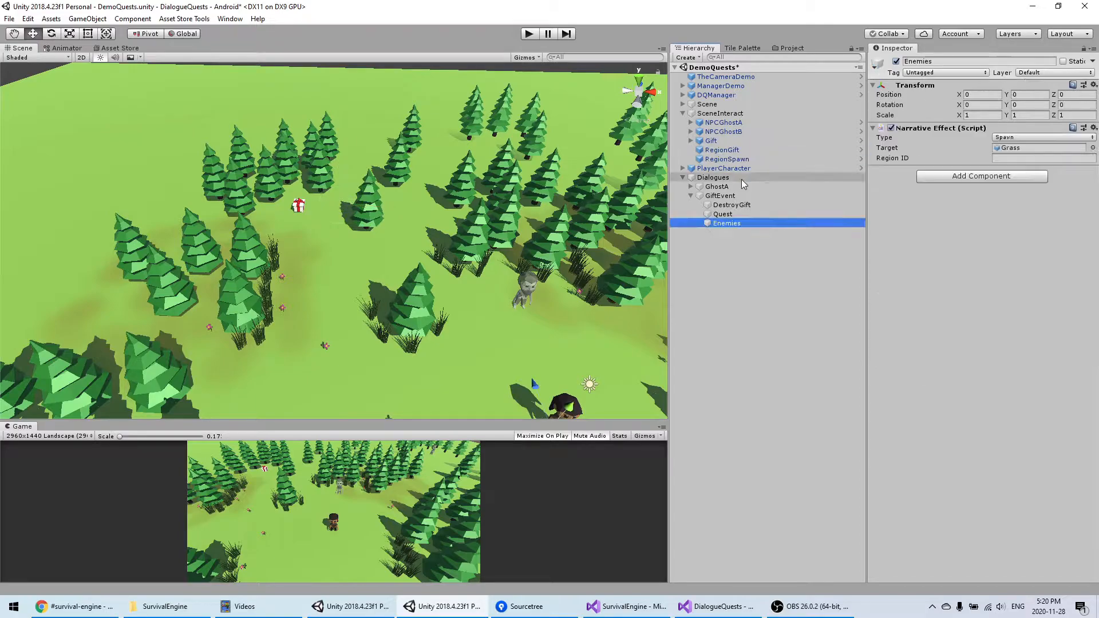
Set the region ID to spawn on both RegionSpawn and the Enemies effect, and save the scene
left_click(737, 160)
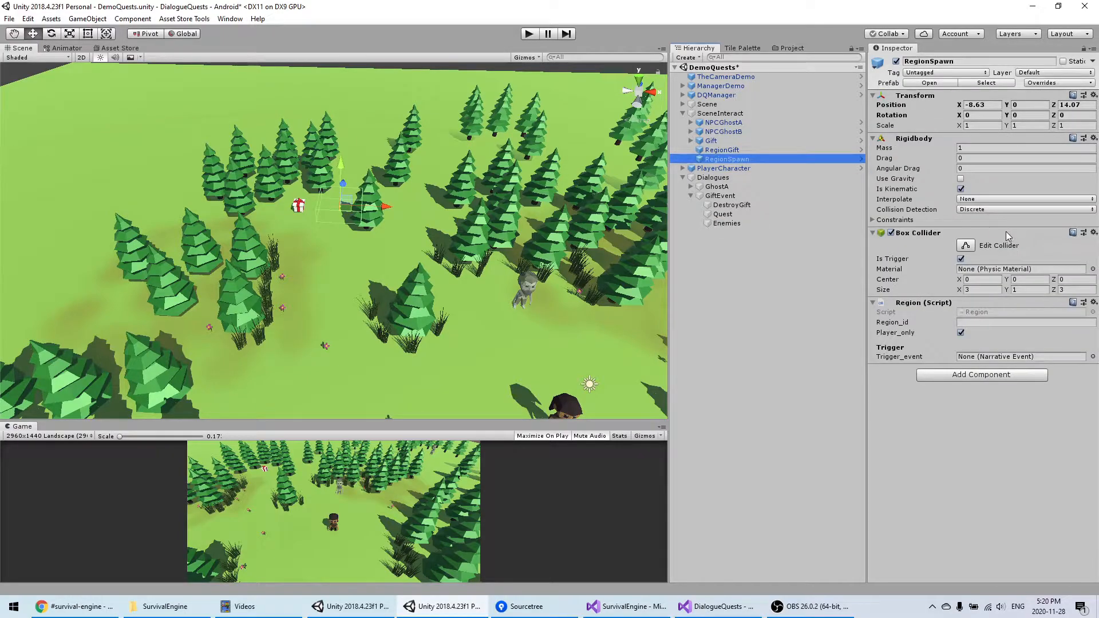
left_click(995, 324)
type("spawn")
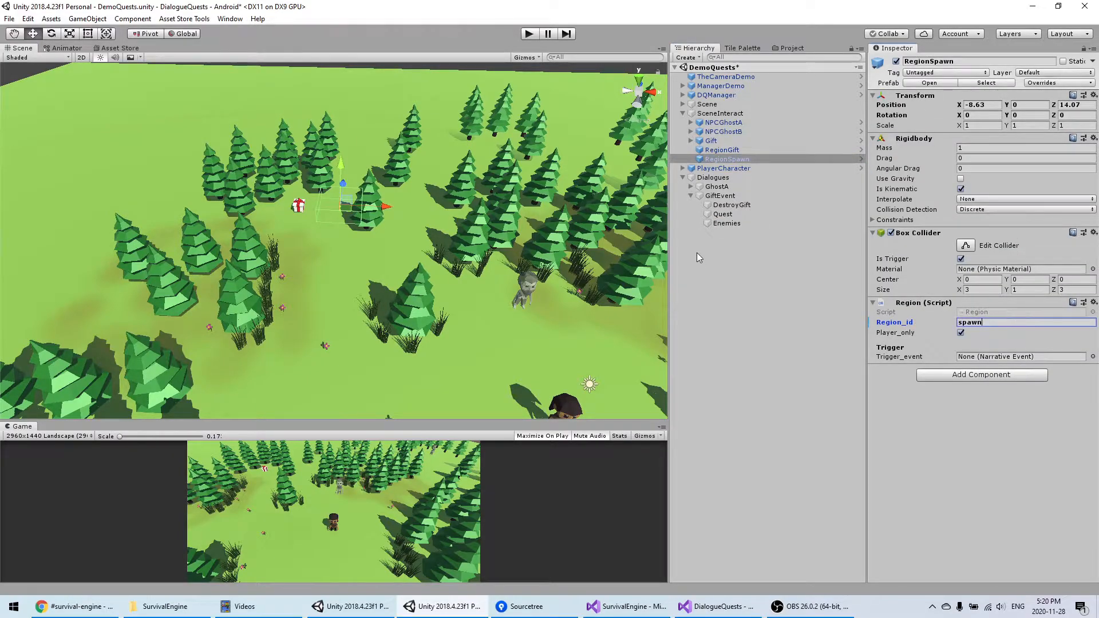
left_click(727, 223)
left_click(1005, 158)
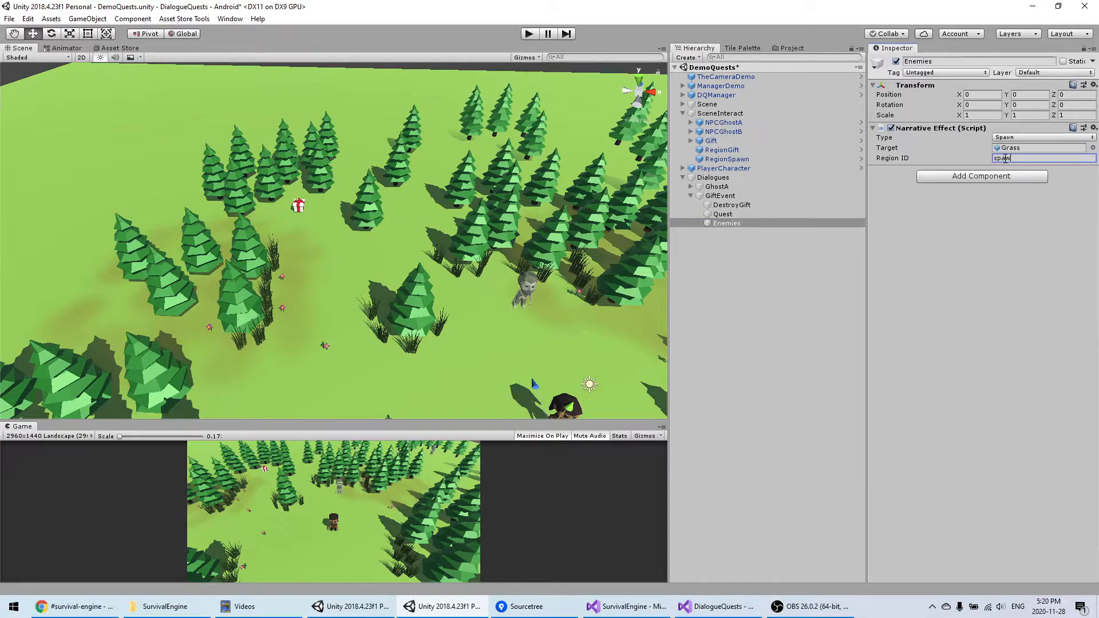
left_click(750, 301)
key("ctrl+s")
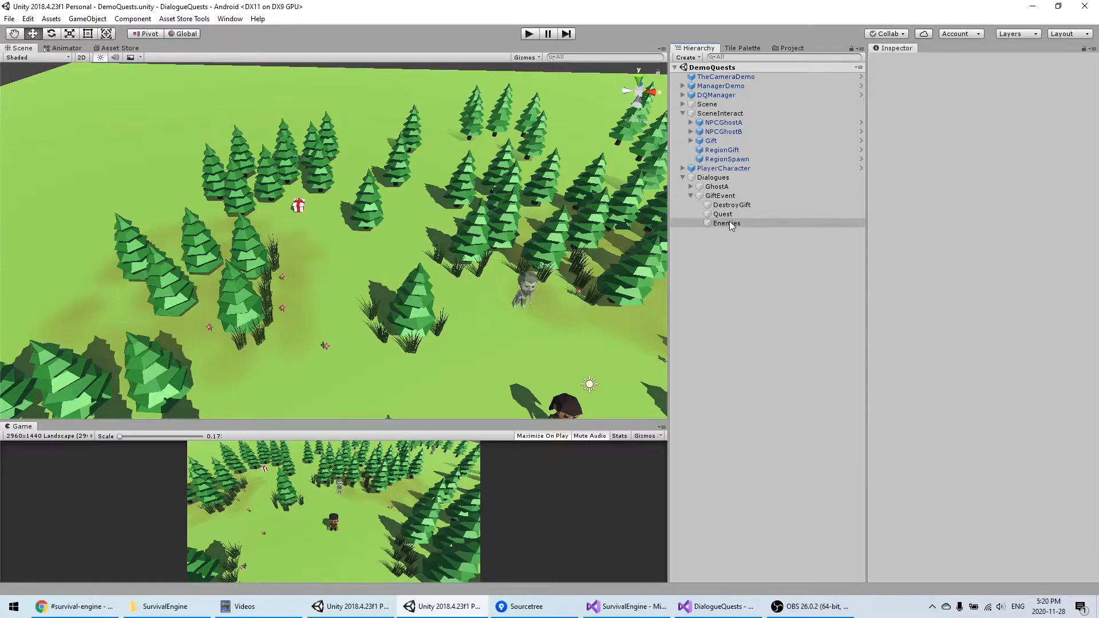
Duplicate GiftEvent and delete the DestroyGift and Quest effects from the copy, keeping only Enemies
middle_click_drag(362, 221, 360, 224)
middle_click_drag(615, 305, 593, 287)
left_click(737, 197)
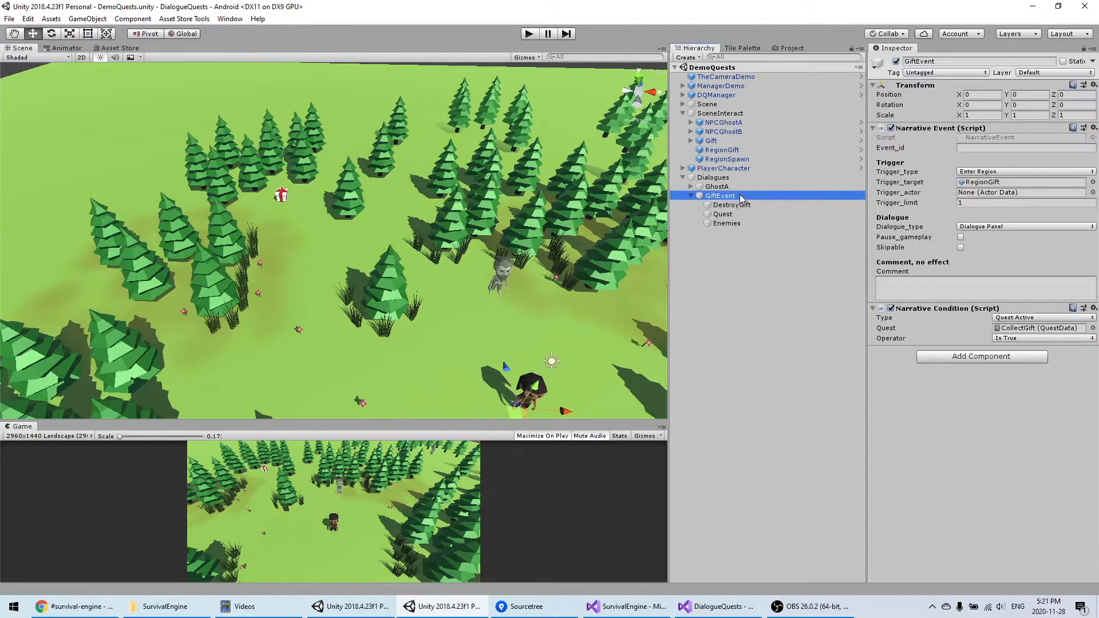
left_click(741, 215)
left_click(736, 197)
key("ctrl+d")
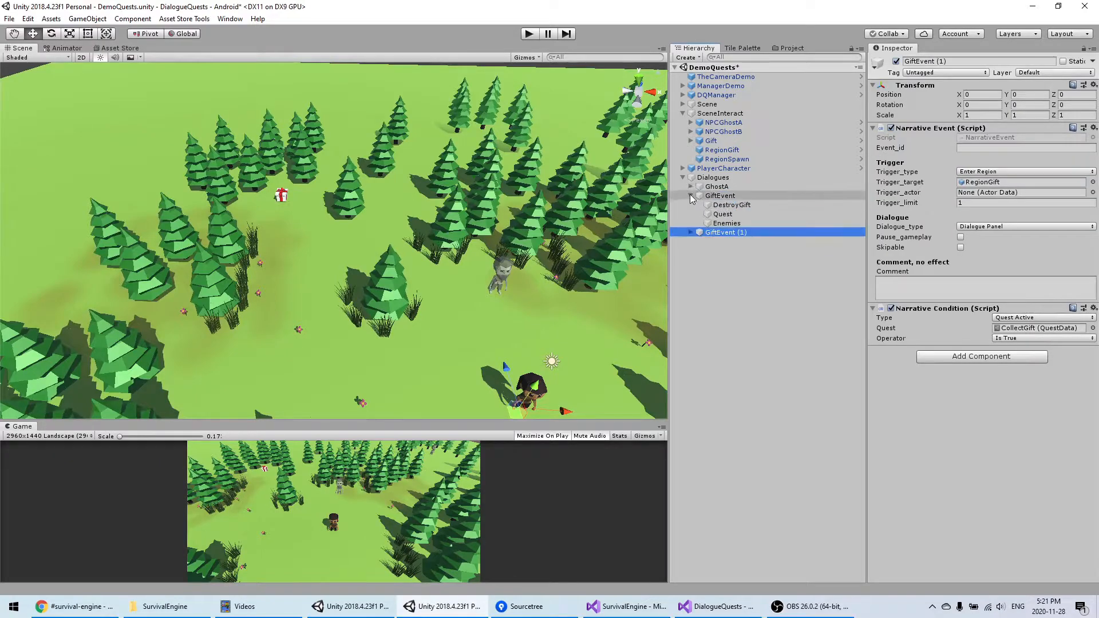
left_click(690, 196)
left_click(690, 206)
left_click(720, 215)
left_click(719, 232, "shift")
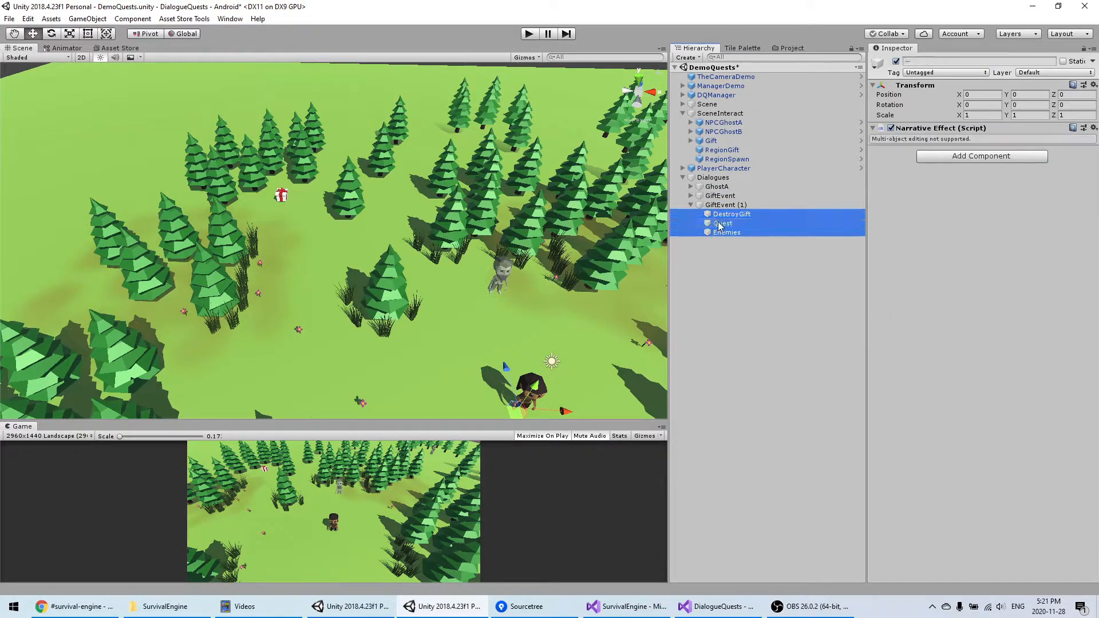
left_click(726, 222, "shift")
key("Delete")
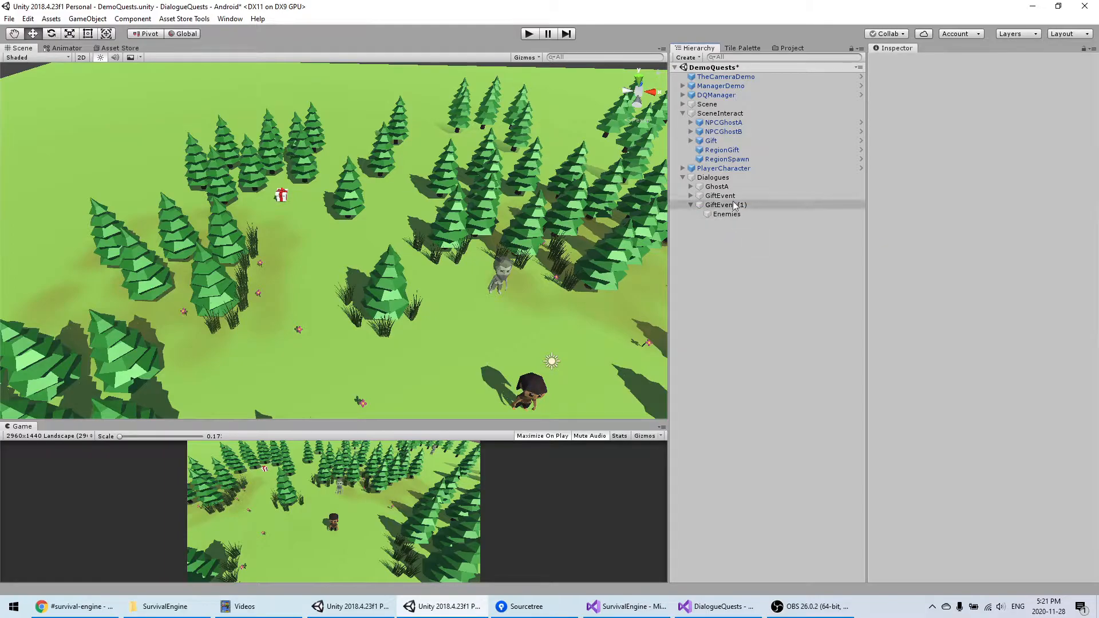
Rename the GiftEvent copy SpawnEnemies, set its trigger target to RegionSpawn, and remove its Narrative Condition
left_click(733, 204)
key("F2")
type("SpawnEnemies")
key("Return")
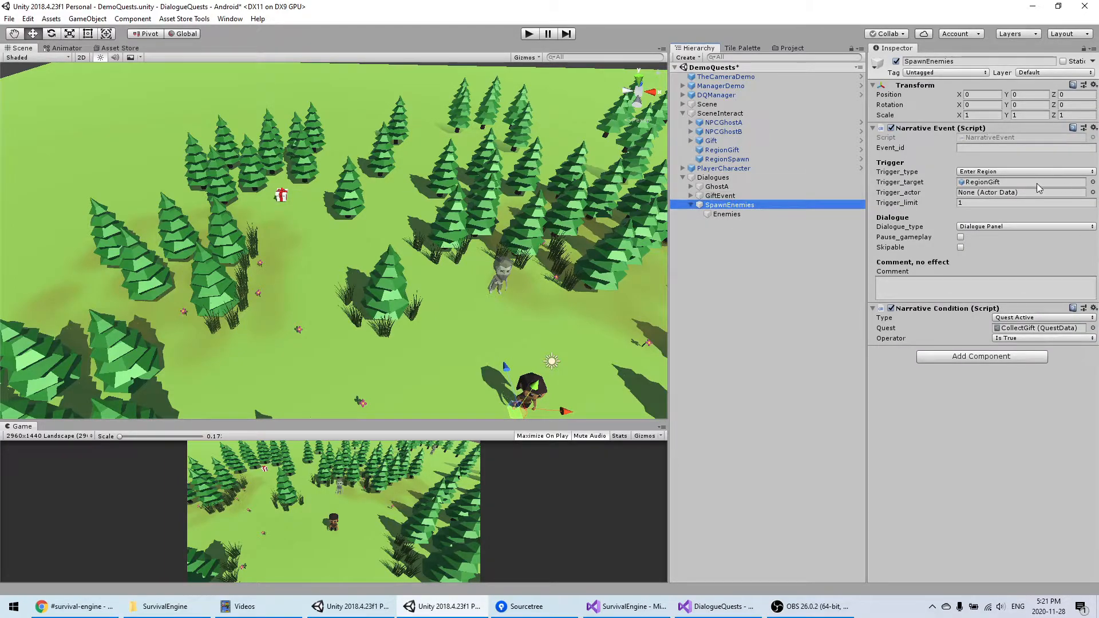
left_click_drag(755, 160, 994, 189)
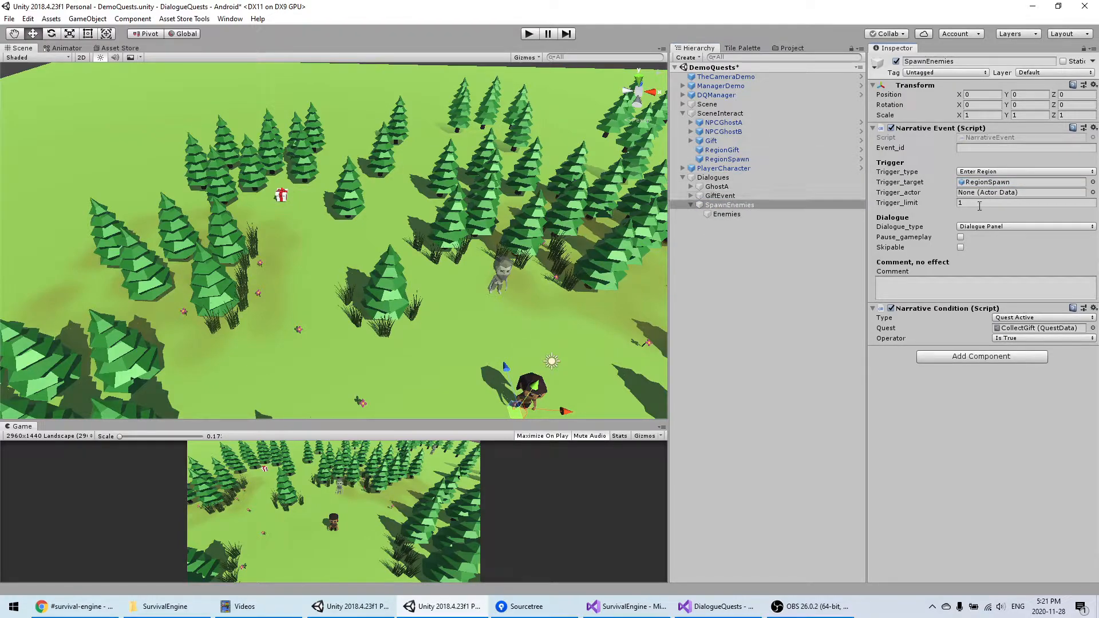
right_click(1003, 307)
left_click(1006, 324)
left_click(779, 398)
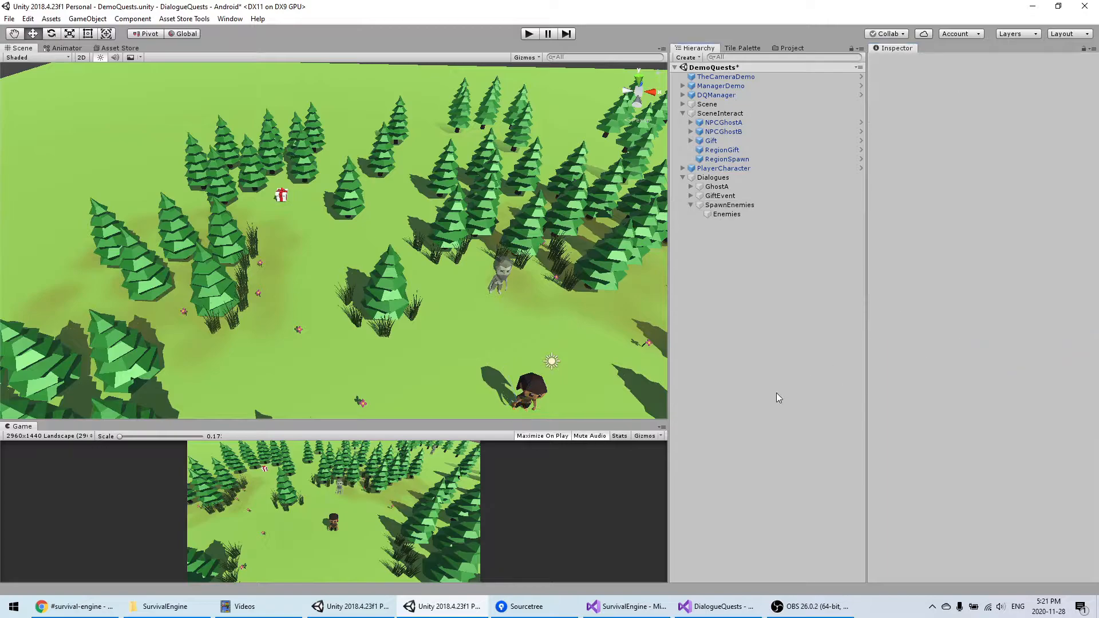
Play-test the spawn event by walking the player toward RegionSpawn beside the gift, and stop the play-test
left_click(727, 159)
left_click(752, 313)
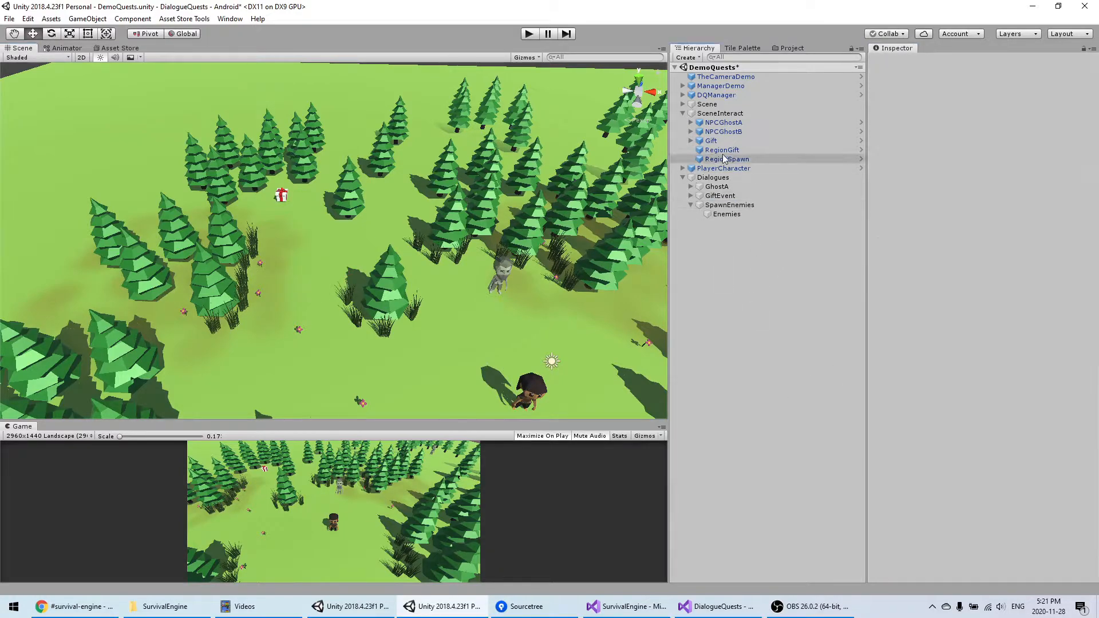
left_click(727, 214)
left_click(530, 34)
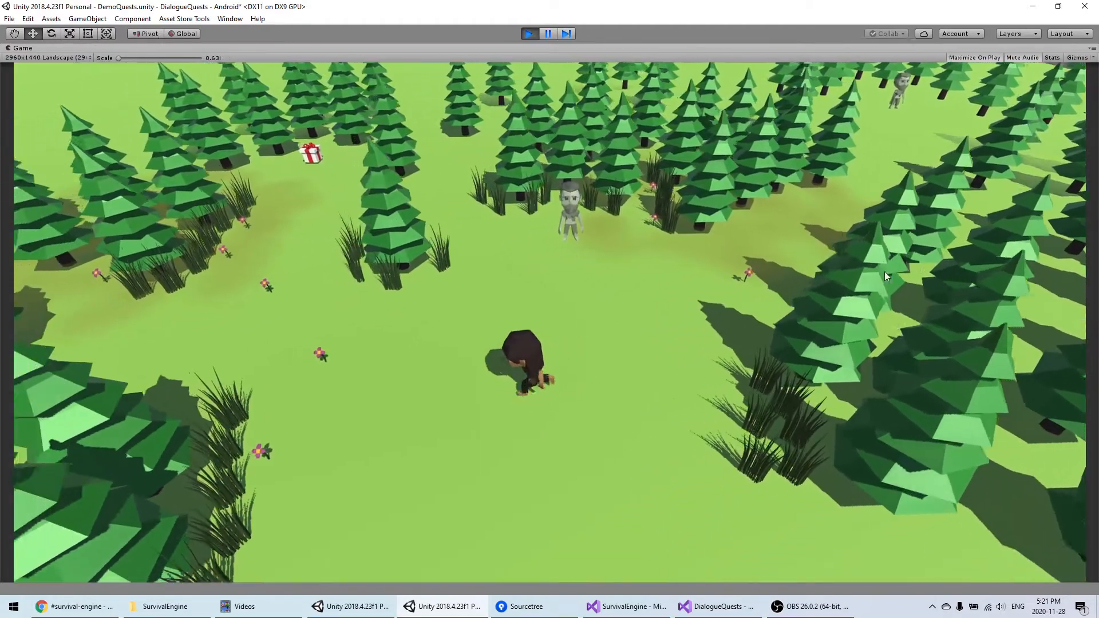
key("w")
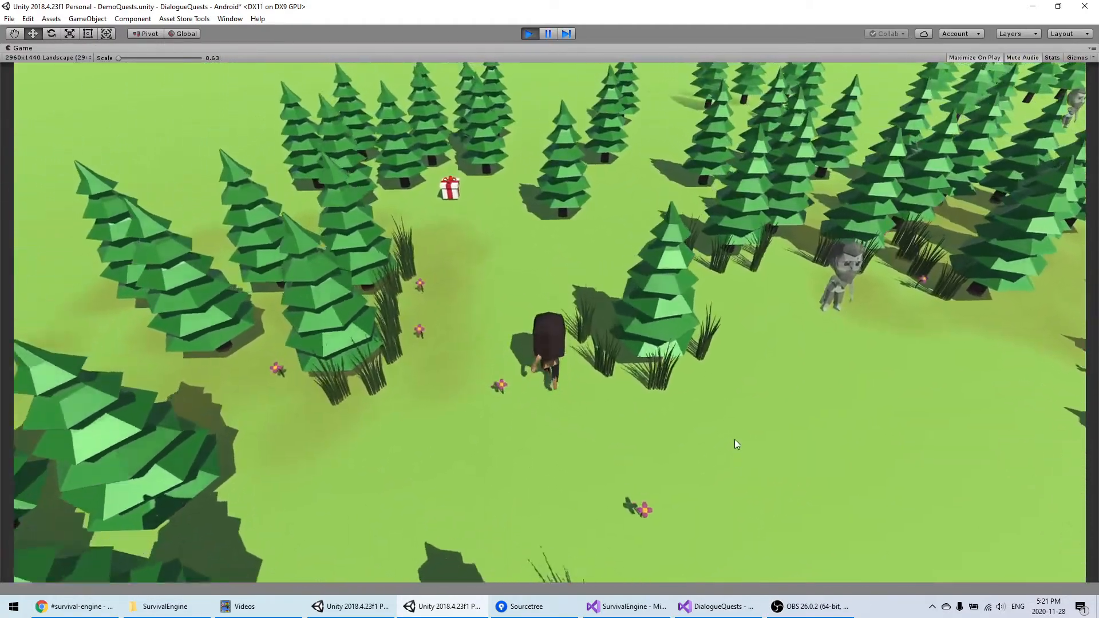
key("s")
key("a")
key("w")
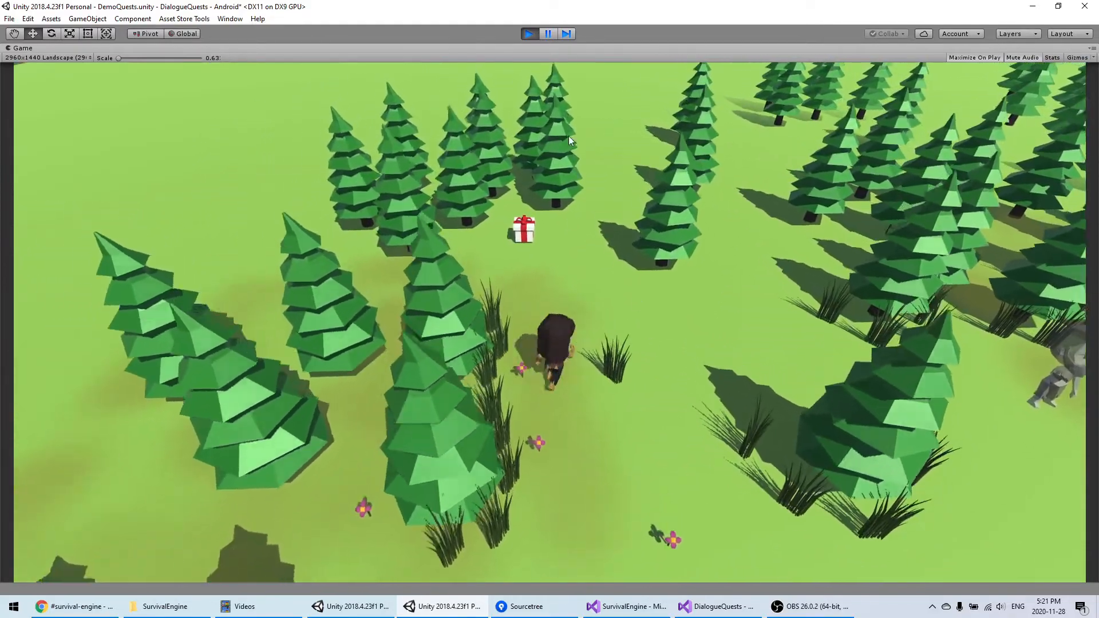
key("d")
left_click(529, 34)
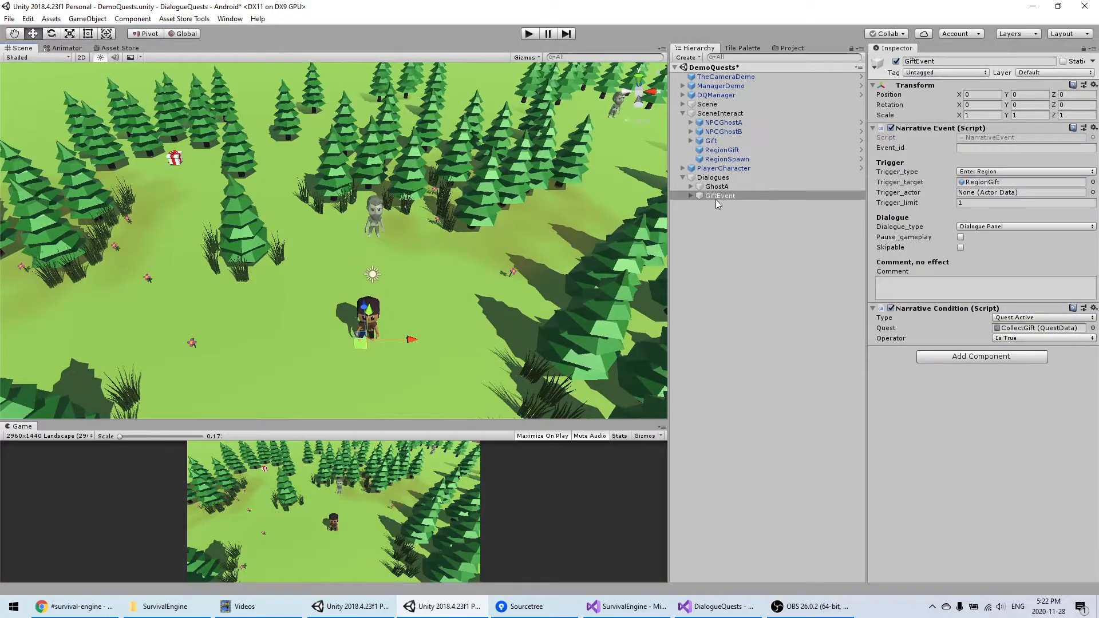
Review GiftEvent's Quest Active condition and the settings of GhostA's TalkNo and TalkYes events
mouse_move(506, 222)
right_mouse_down()
mouse_move(481, 272)
mouse_move(609, 207)
mouse_move(506, 212)
right_mouse_up()
middle_click_drag(506, 213, 511, 232)
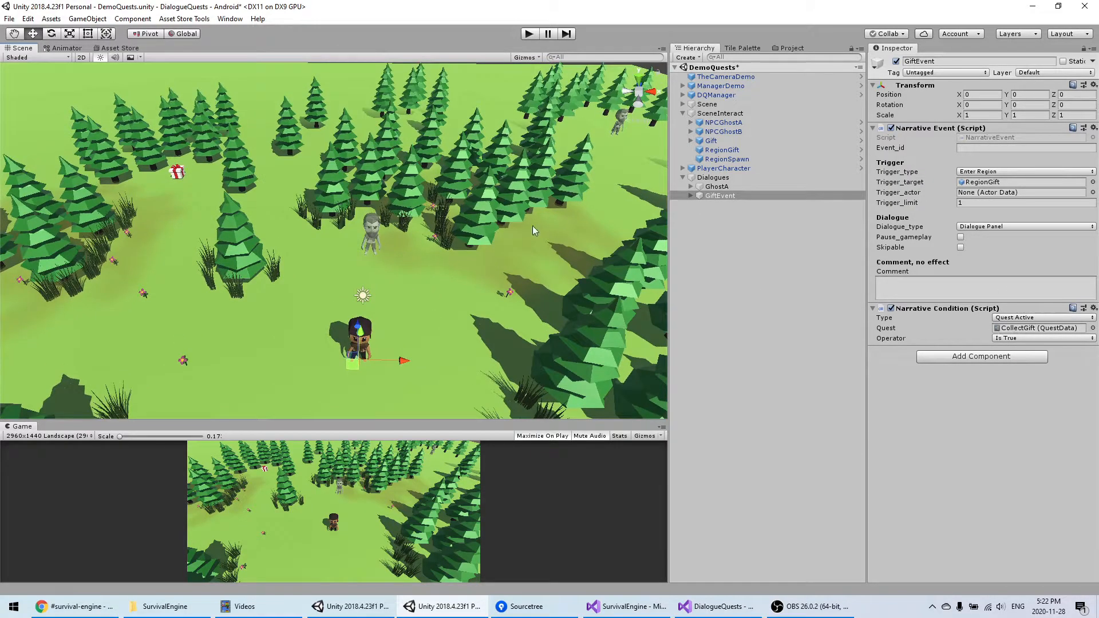
middle_click_drag(448, 278, 441, 260)
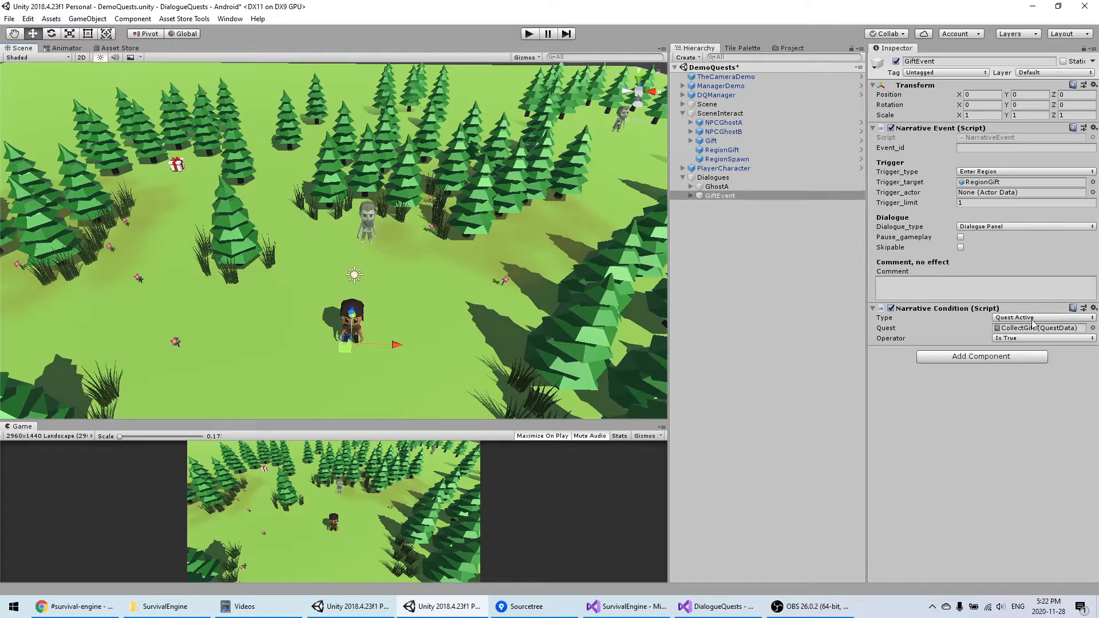
left_click(997, 357)
left_click(774, 322)
mouse_move(720, 196)
left_mouse_down()
mouse_move(710, 168)
mouse_move(705, 204)
mouse_move(729, 211)
left_mouse_up()
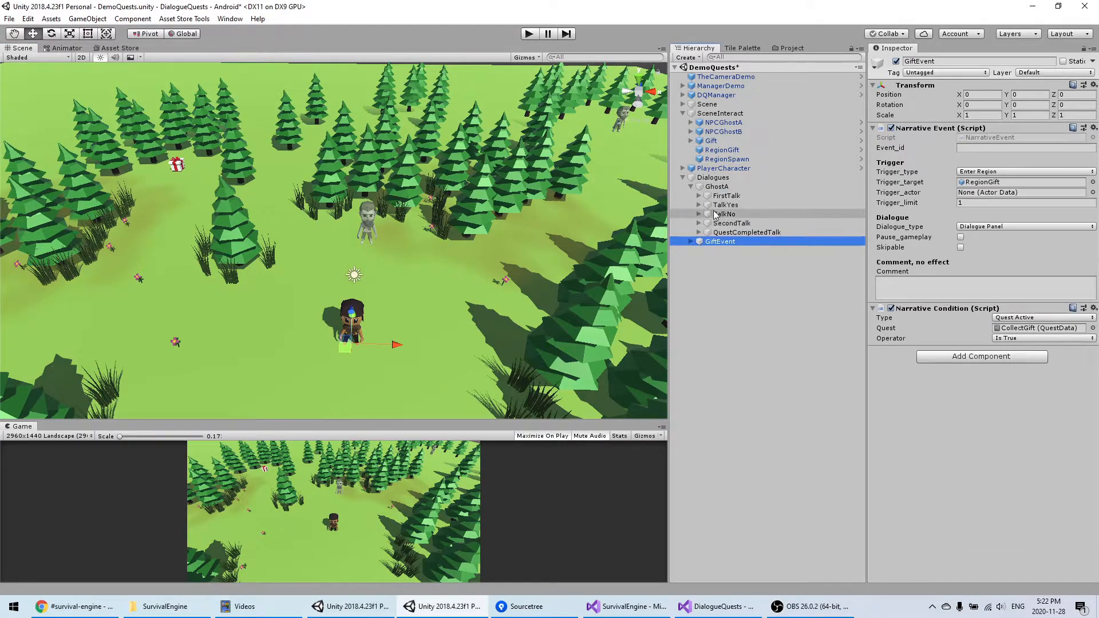
left_click(725, 214)
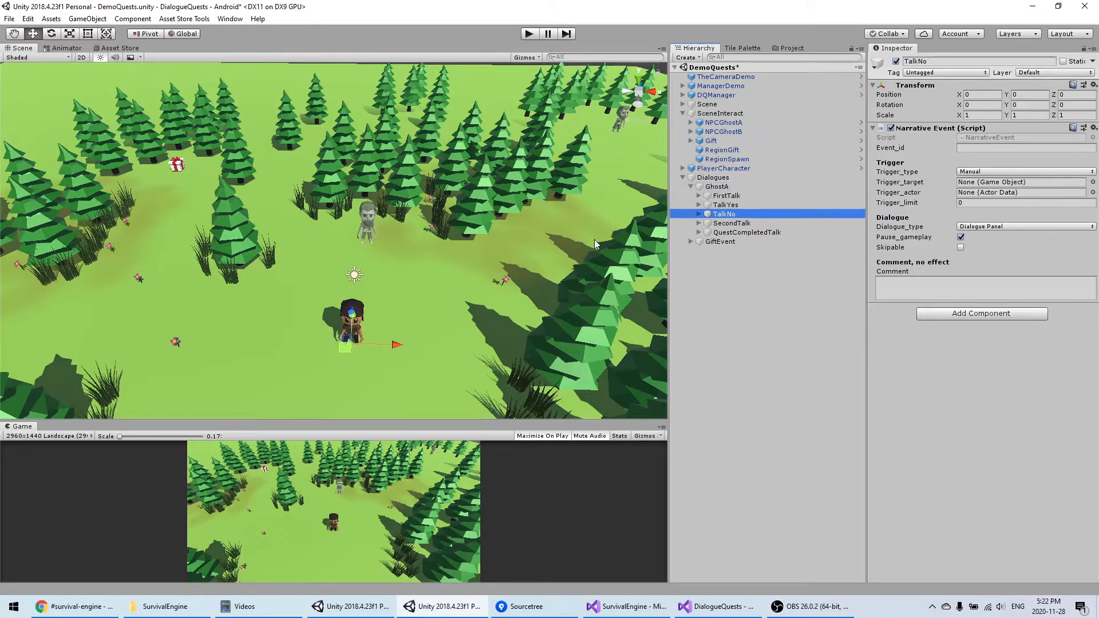
left_click_drag(701, 213, 698, 211)
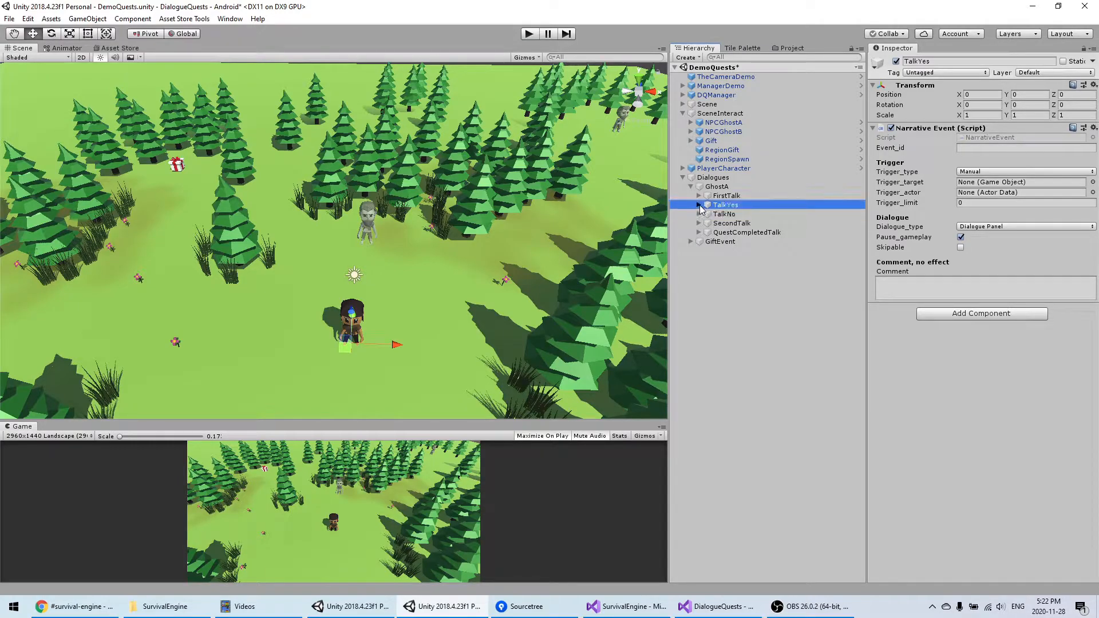
Delete the child entry below Wait in GhostA's TalkYes event, and expand TalkNo to show its contents
left_click(699, 205)
left_click(731, 232)
key("Delete")
left_click(706, 205)
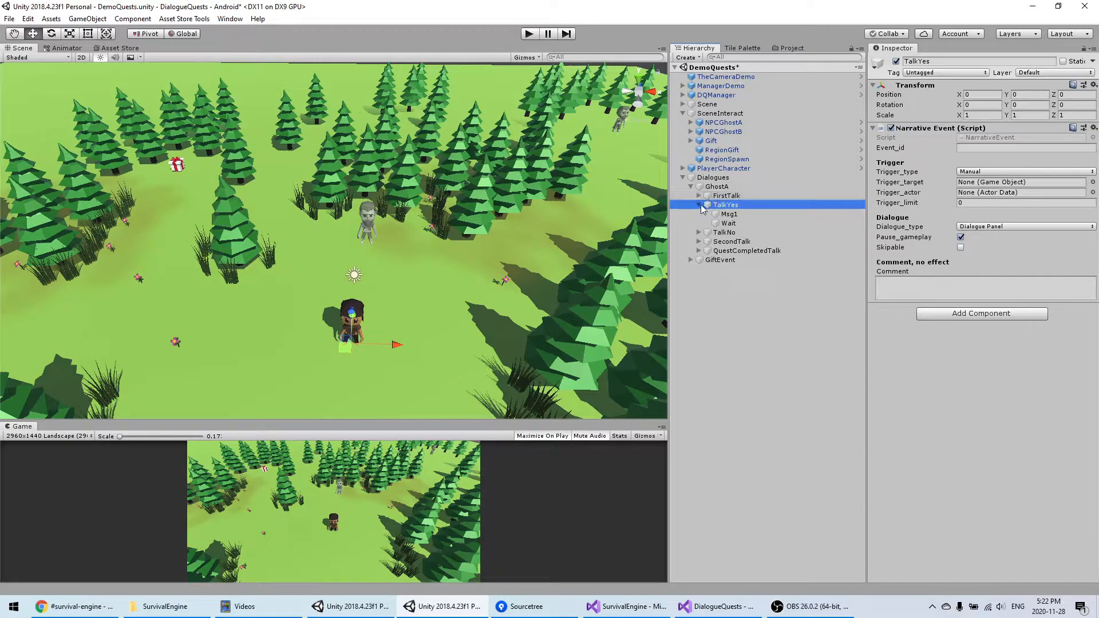
left_click(699, 232)
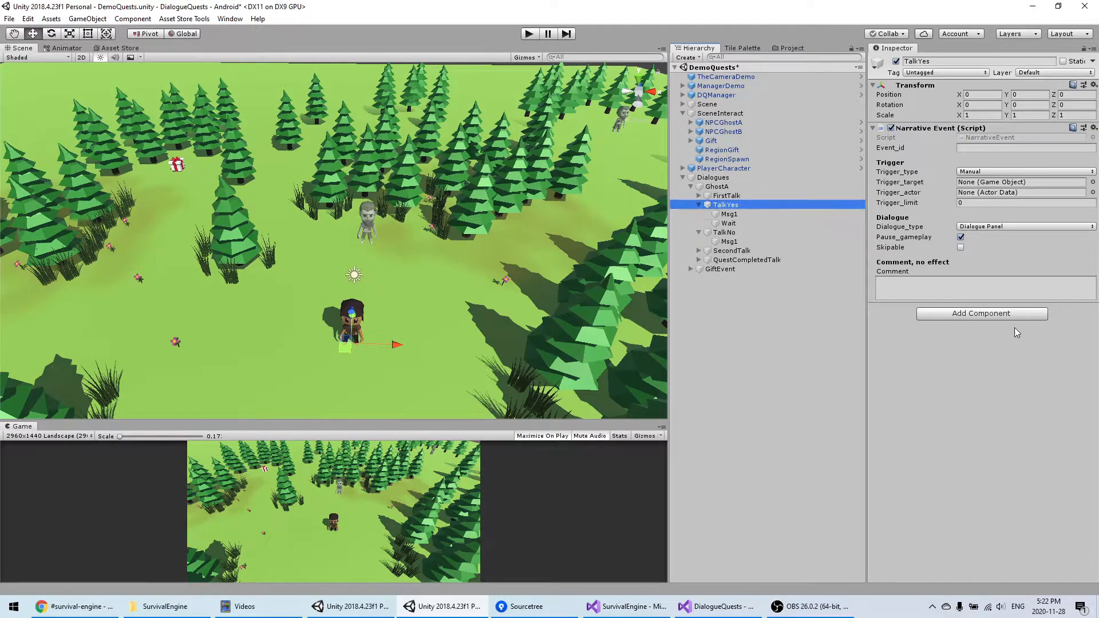
Add a Narrative Effect component to GhostA's TalkYes event
left_click(993, 315)
type("eff")
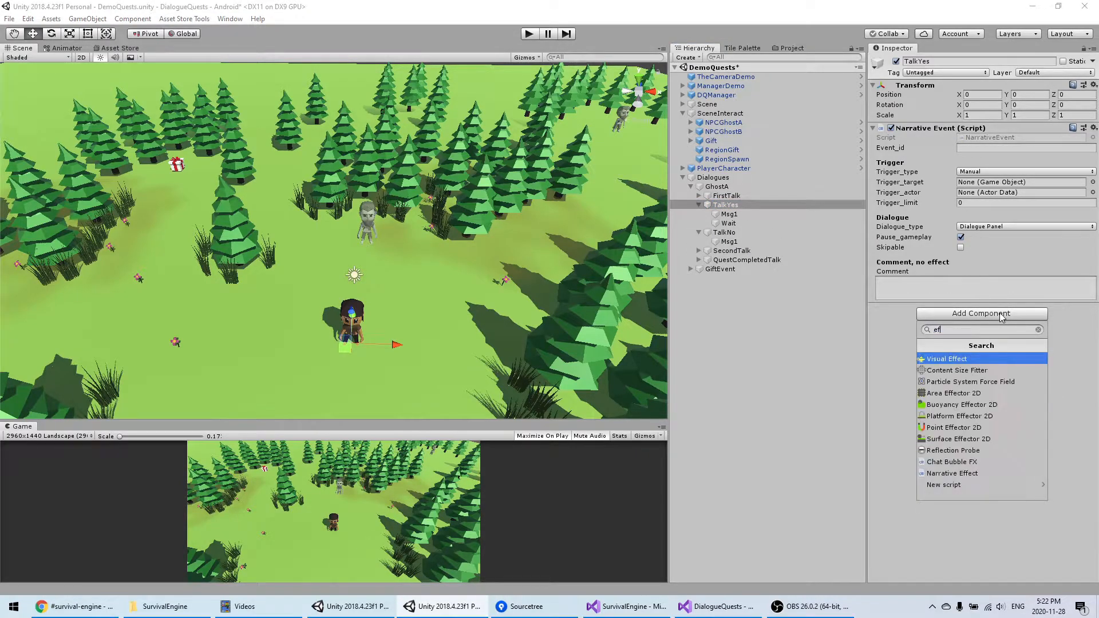
key("Down")
key("Down")
key("Down")
key("Down")
key("Down")
key("Down")
key("Return")
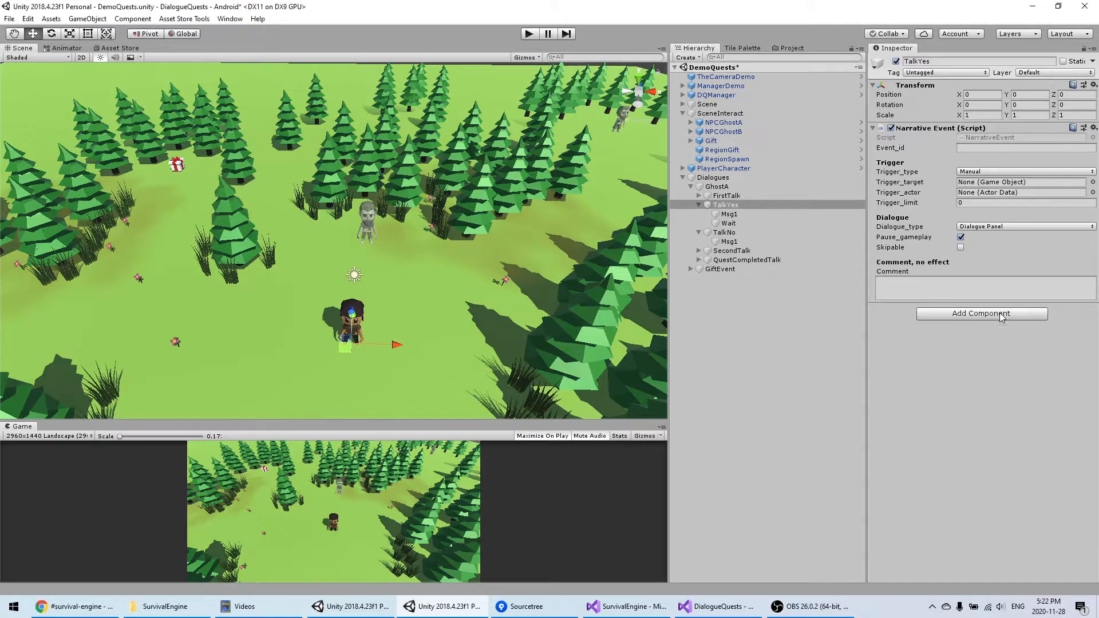
Configure TalkYes's Narrative Effect as Custom Int with target ID said_yes, operator Set and value 1
left_click(1016, 318)
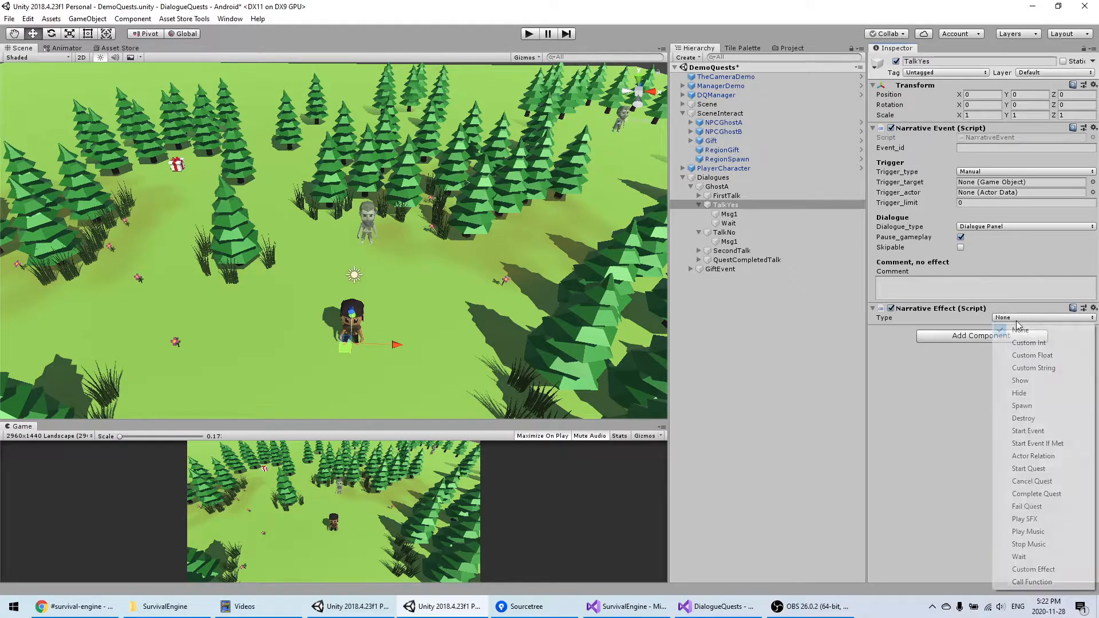
left_click(1029, 342)
left_click(1022, 328)
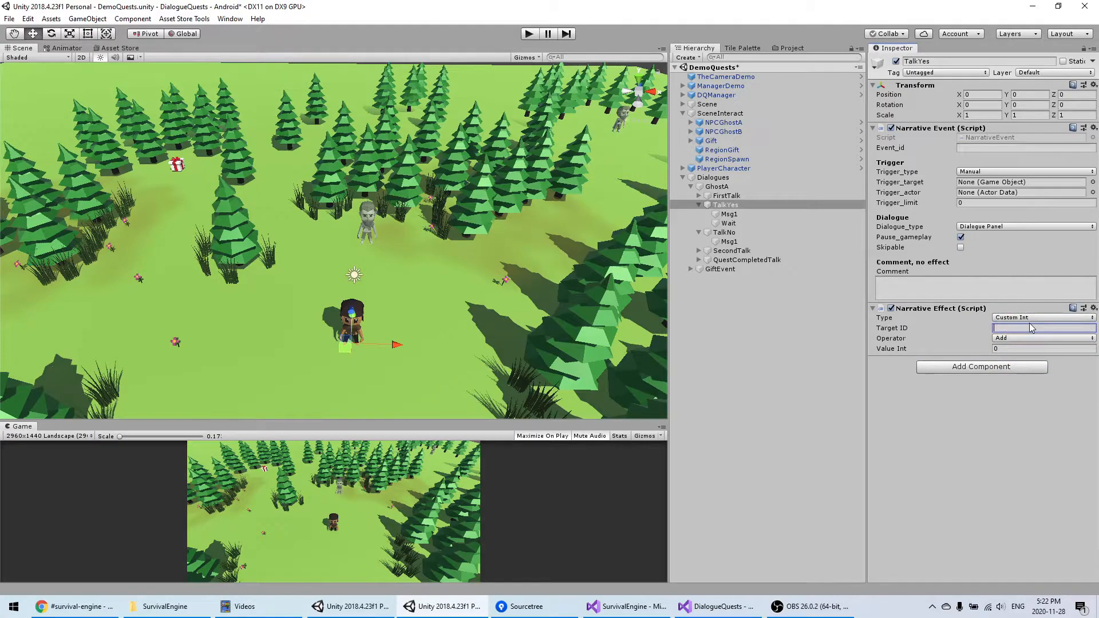
type("said_yes")
left_click(1006, 338)
left_click(1020, 362)
Copy TalkYes's Narrative Effect onto TalkNo, set the copy's target ID to said_no, and save the scene
right_click(971, 309)
left_click(1019, 369)
left_click(723, 232)
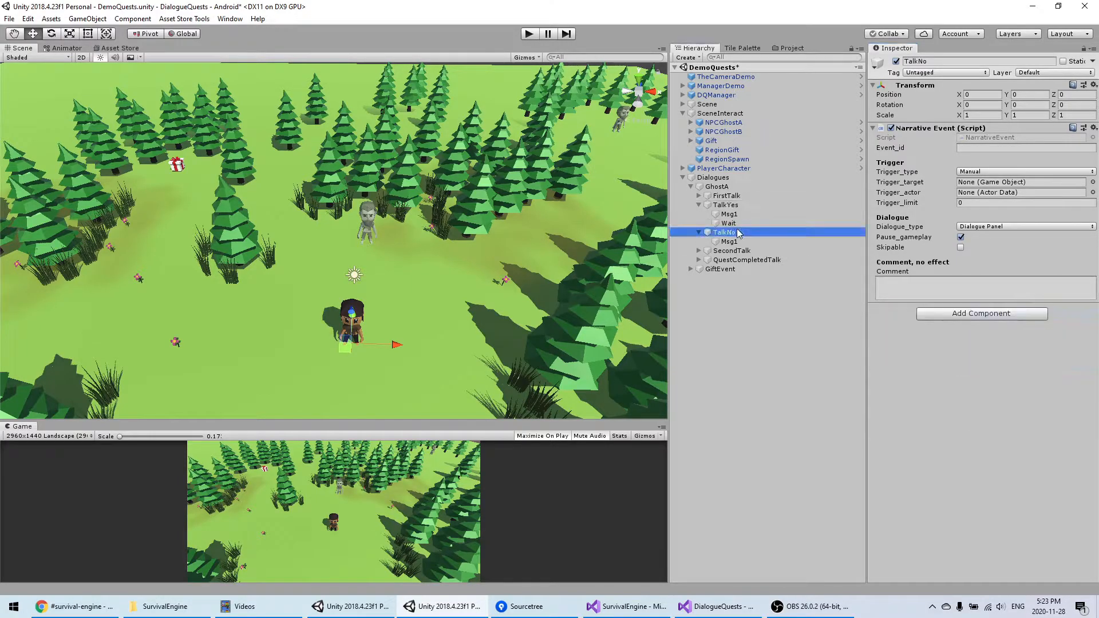
right_click(956, 129)
left_click(1032, 200)
double_click(1014, 328)
type("no")
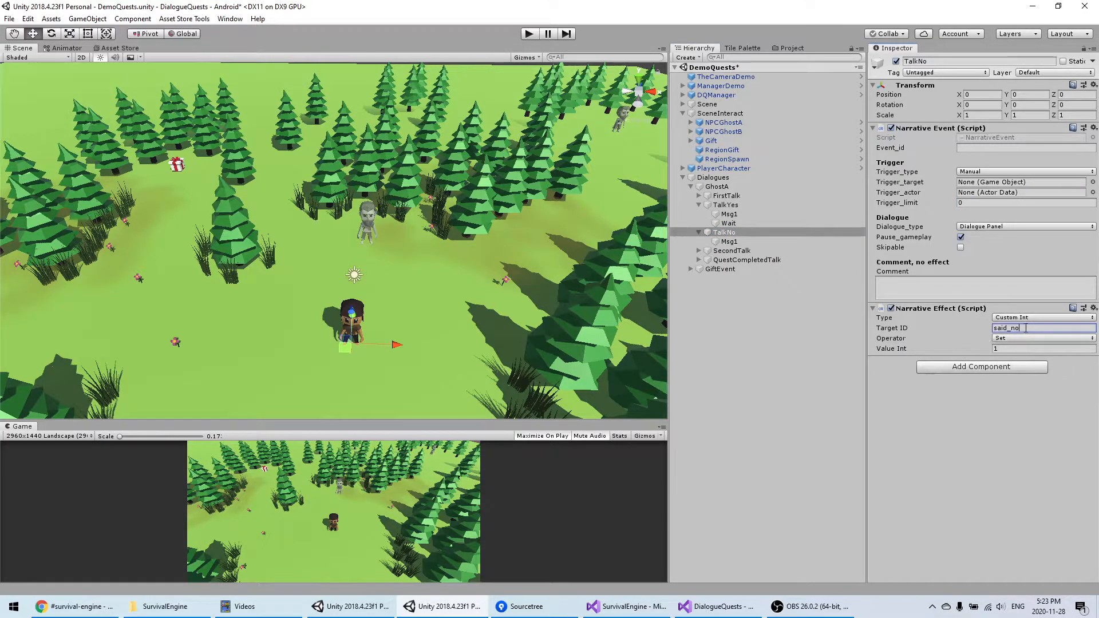
key("ctrl+s")
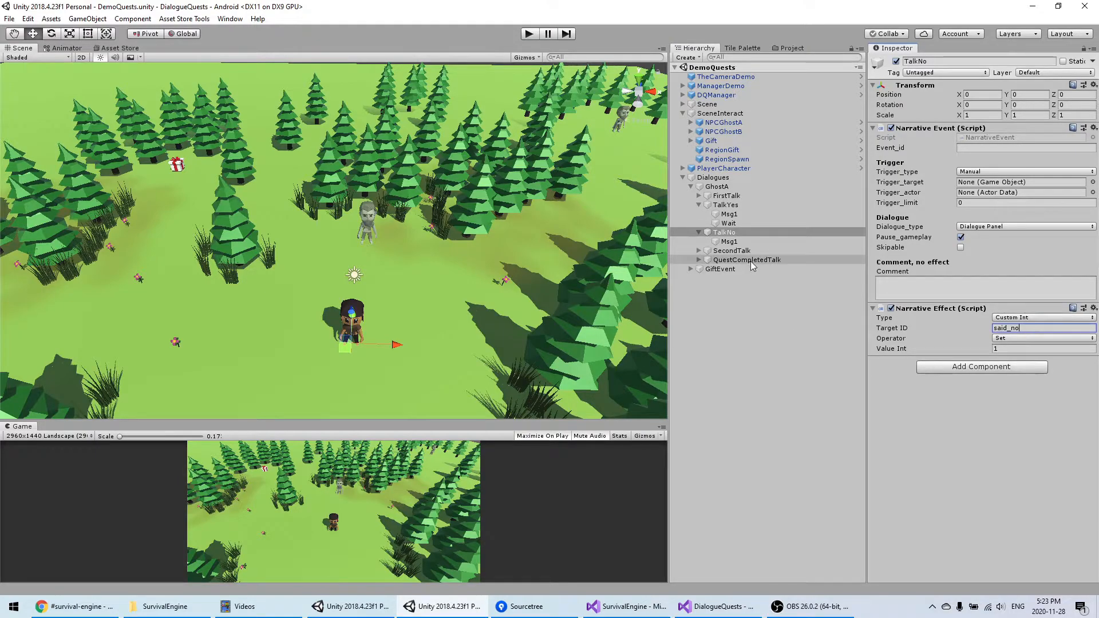
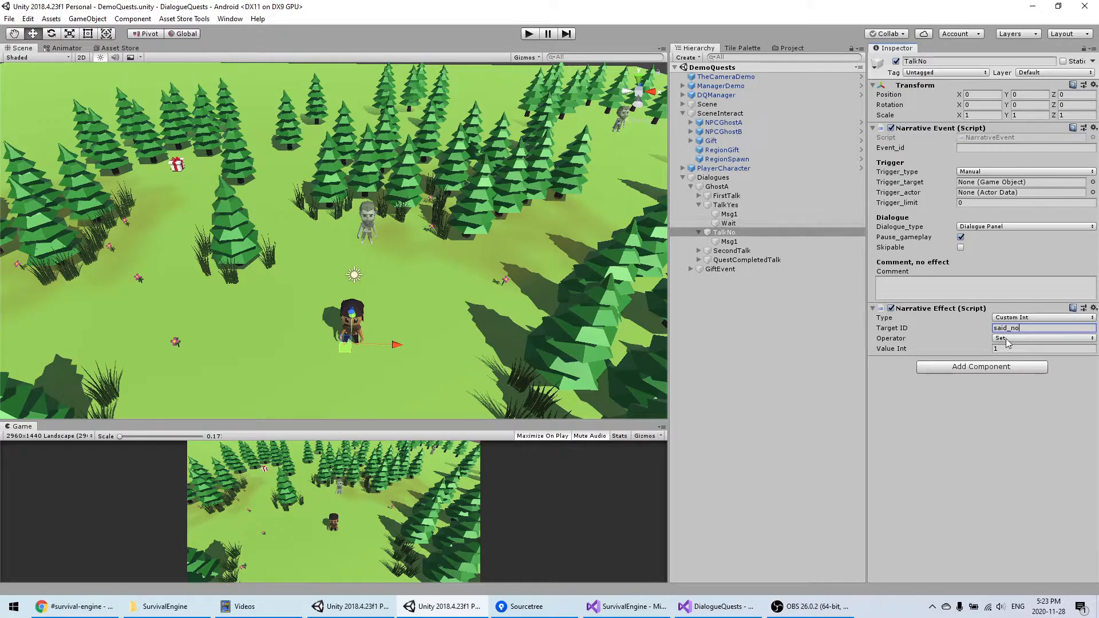
Set FirstTalk's trigger limit to 1 and remove its Narrative Condition
left_click(803, 196)
left_click(963, 203)
type("1")
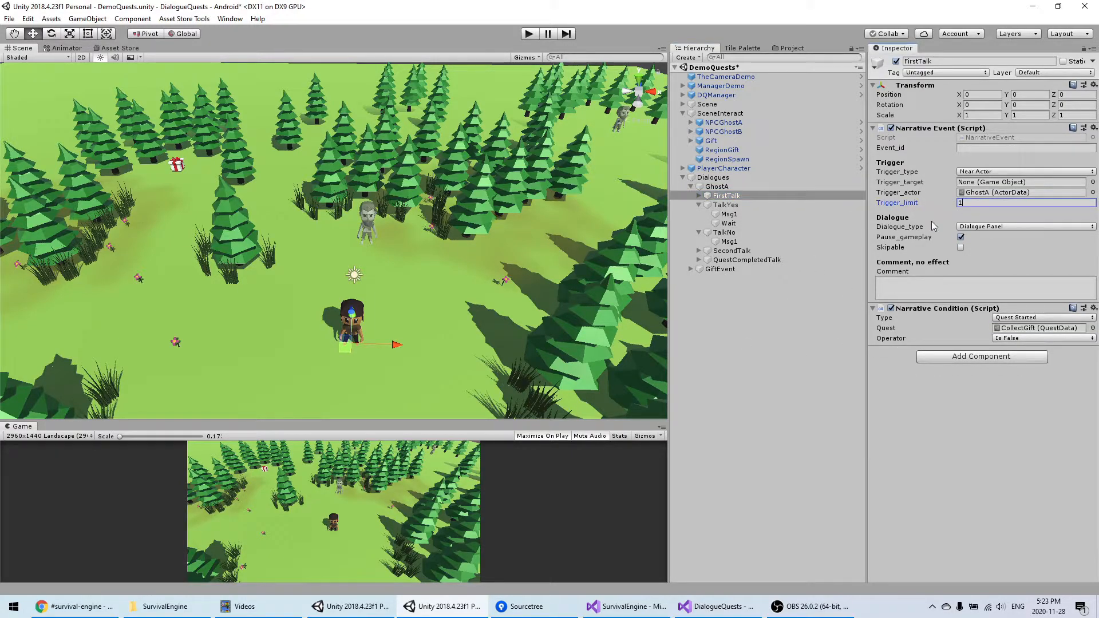
right_click(959, 316)
left_click(1002, 332)
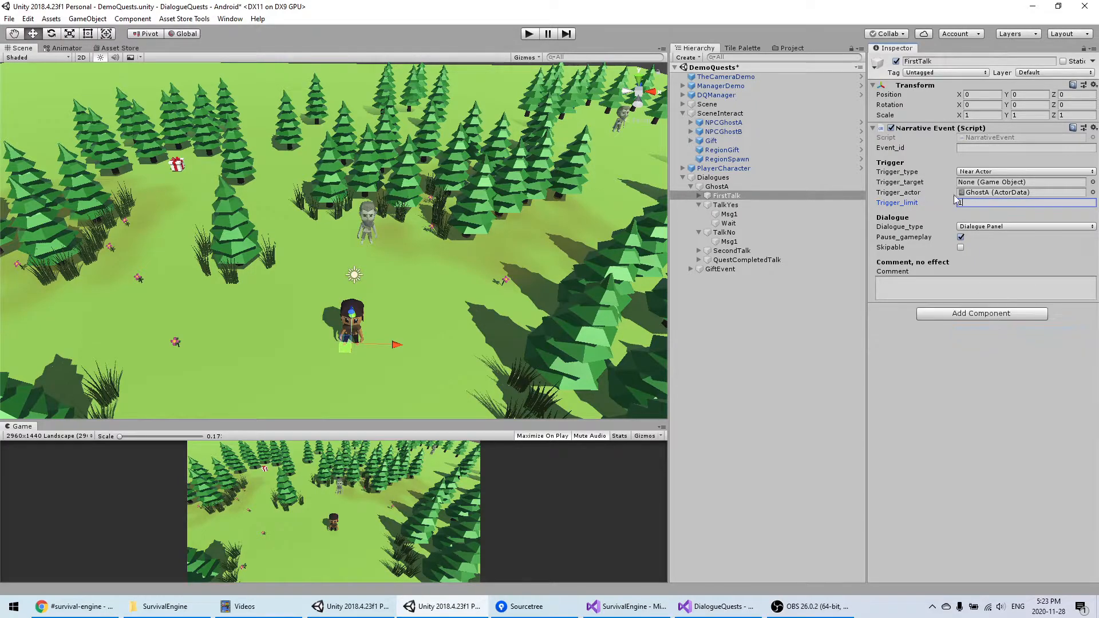
Remove SecondTalk's Narrative Condition, set its trigger limit to 1, and save the scene
left_click(732, 251)
right_click(965, 310)
left_click(1002, 330)
left_click(976, 203)
type("1")
key("ctrl+s")
Expand SecondTalk and change its Msg1 text to "Remeber you said yes!"
left_click(731, 251)
left_click(699, 251)
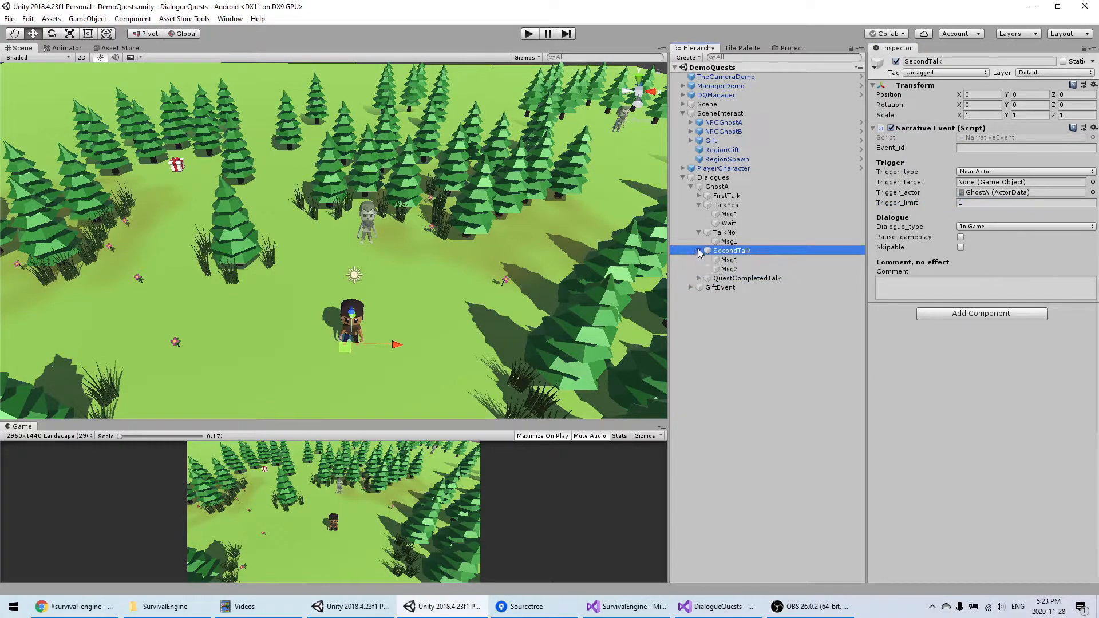
left_click(731, 261)
left_click(732, 252)
left_click(730, 260)
left_click(729, 270)
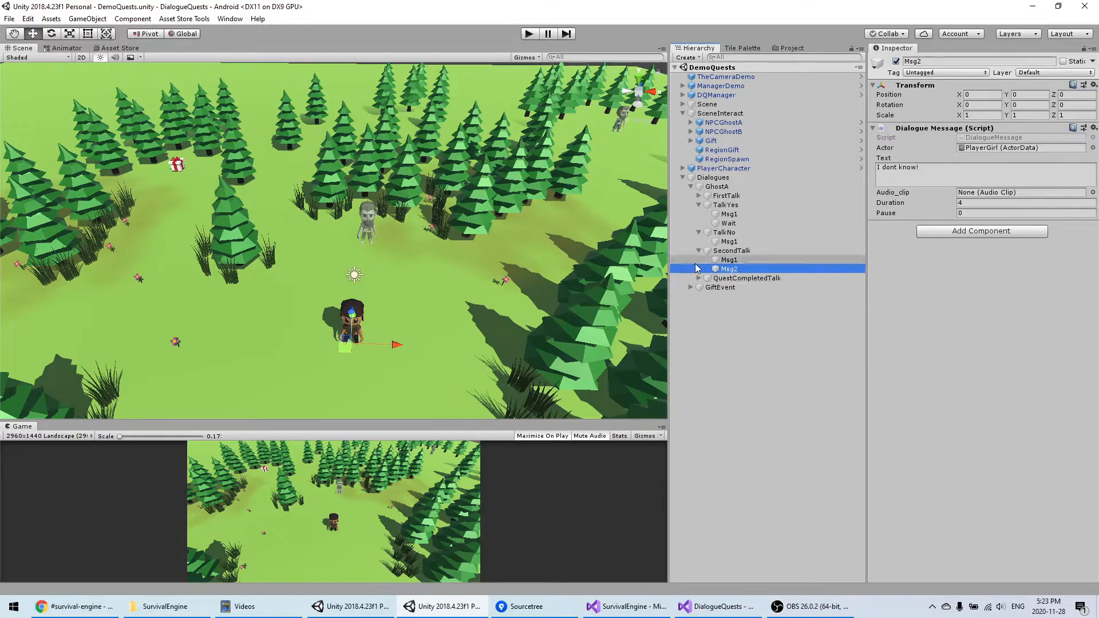
left_click(733, 260)
left_click(982, 185)
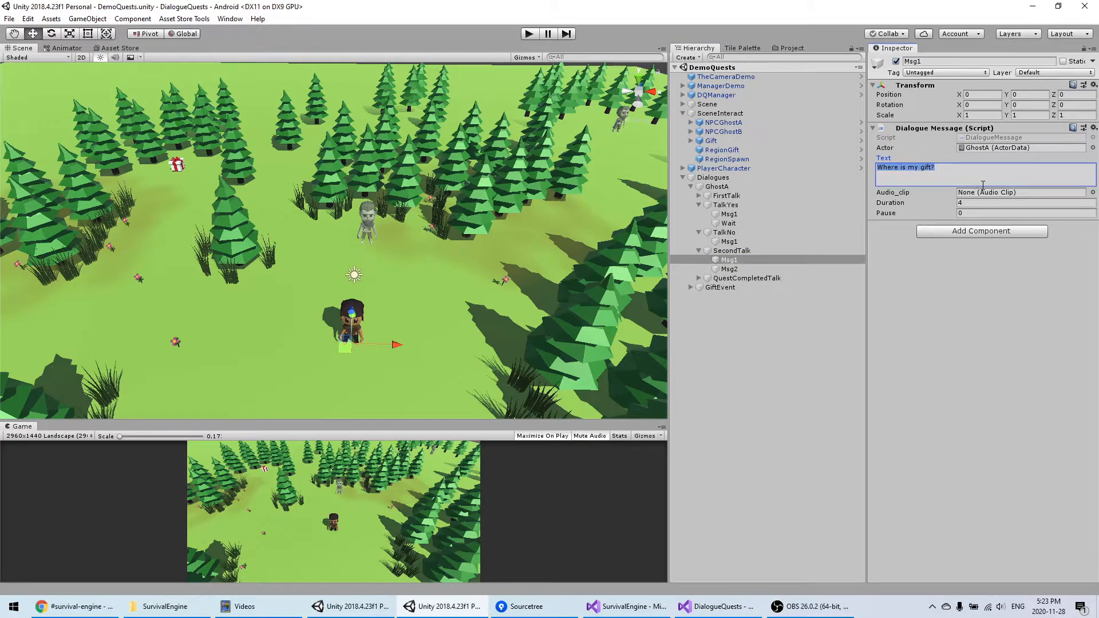
type("Remeber you said yes!")
Change SecondTalk's Msg2 text to "Remember you said no!" and save the scene
left_click(747, 279)
left_click(729, 269)
left_click(937, 178)
type("Remember")
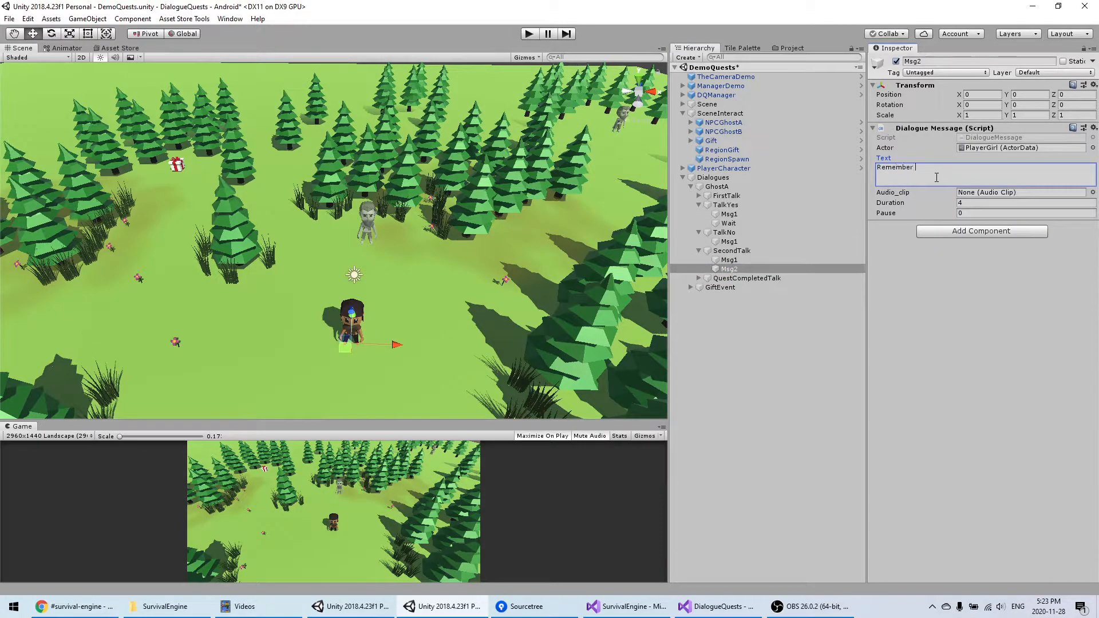
type(" you said no!")
key("ctrl+s")
left_click(750, 262, "shift")
left_click(971, 231)
left_click(785, 344)
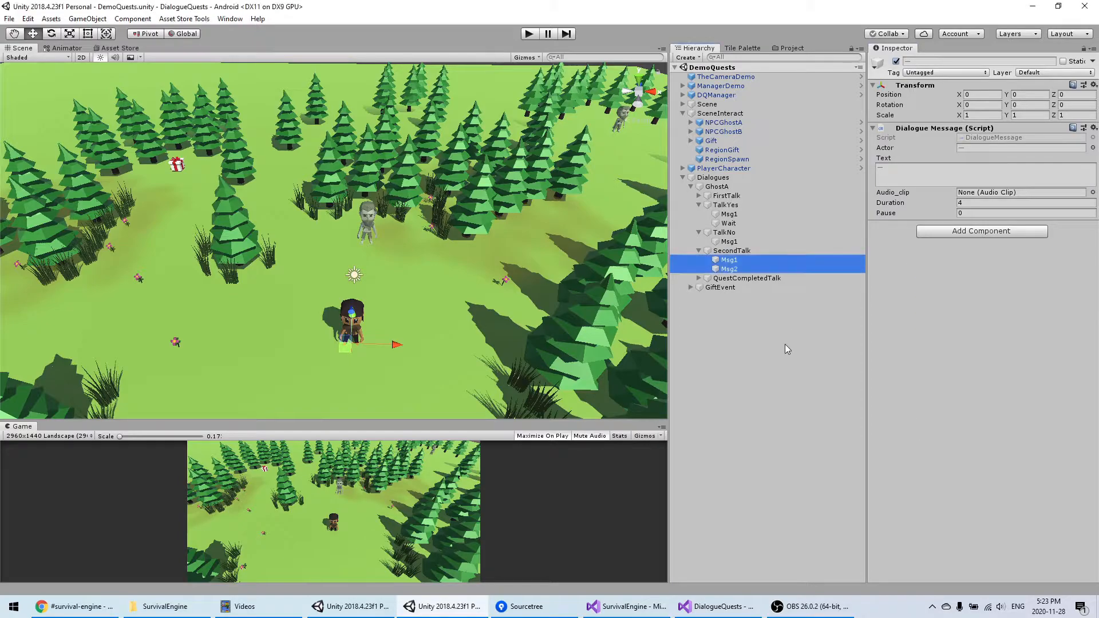
left_click(724, 259)
left_click(727, 251)
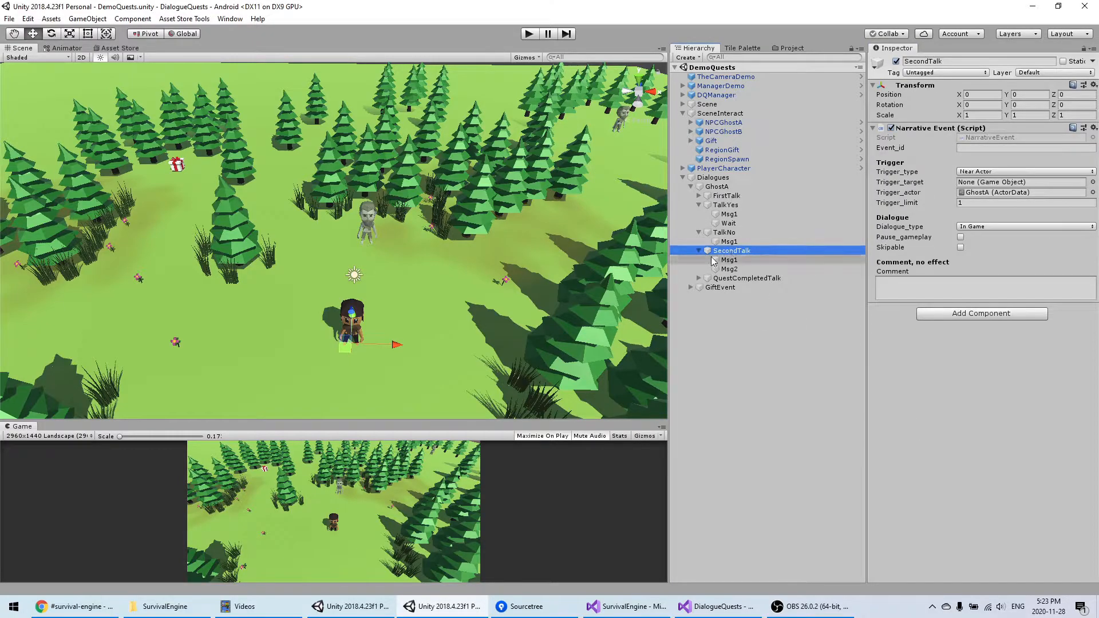
Add a Narrative Condition component to both Msg1 and Msg2 of SecondTalk
left_click(755, 261)
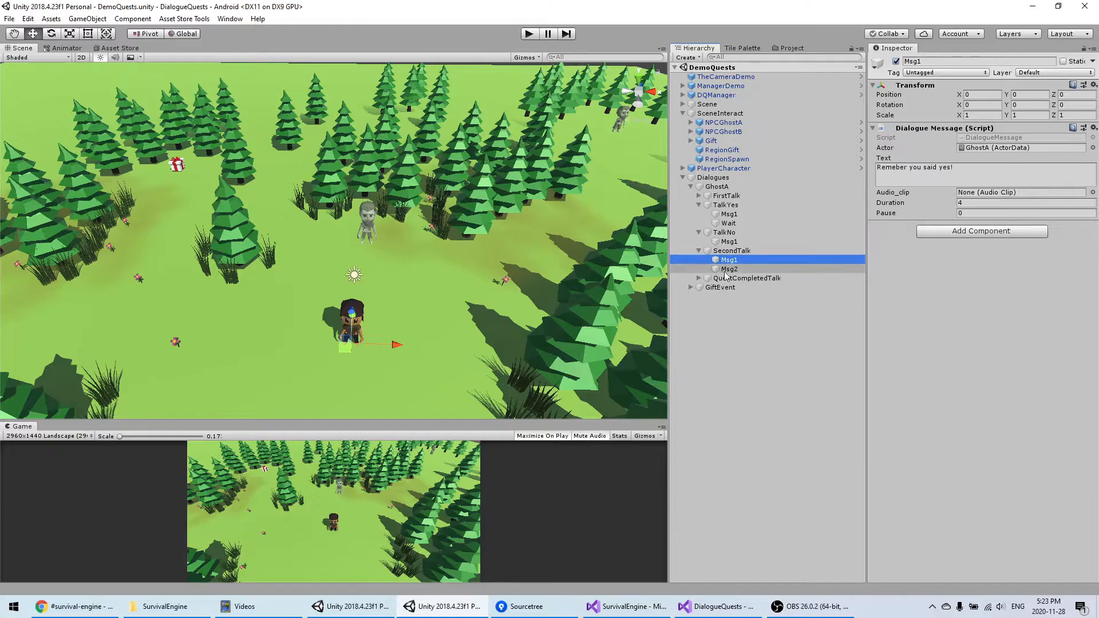
left_click(973, 233)
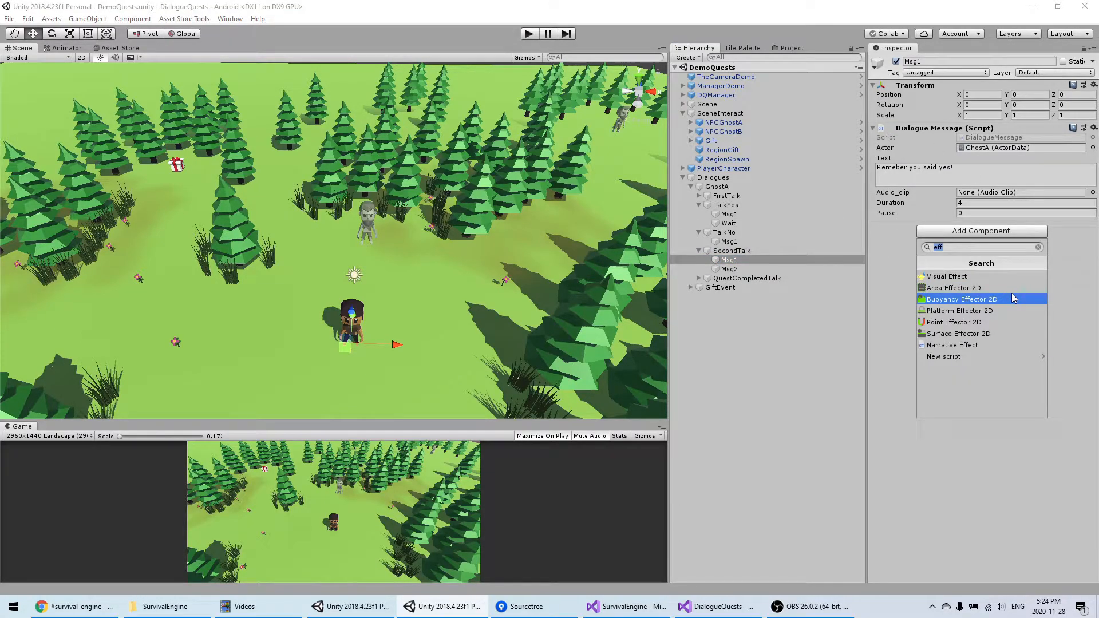
type("cond")
key("Return")
left_click(769, 268)
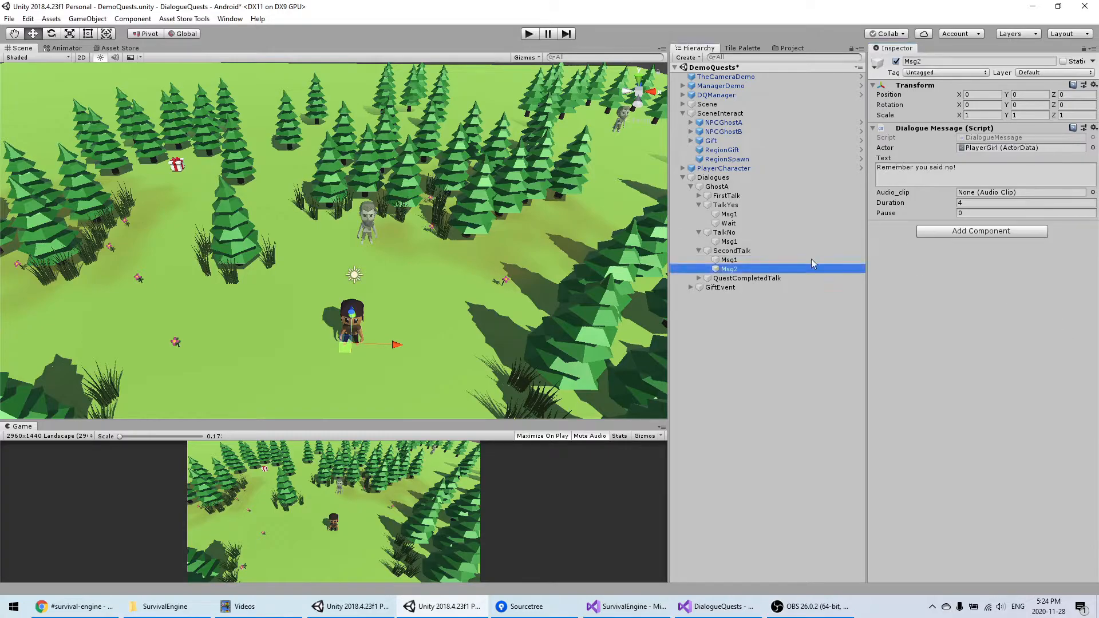
left_click(948, 231)
left_click(963, 279)
Duplicate SecondTalk's Msg1, place the copy first among SecondTalk's messages, and rename it Msg0
left_click(733, 252)
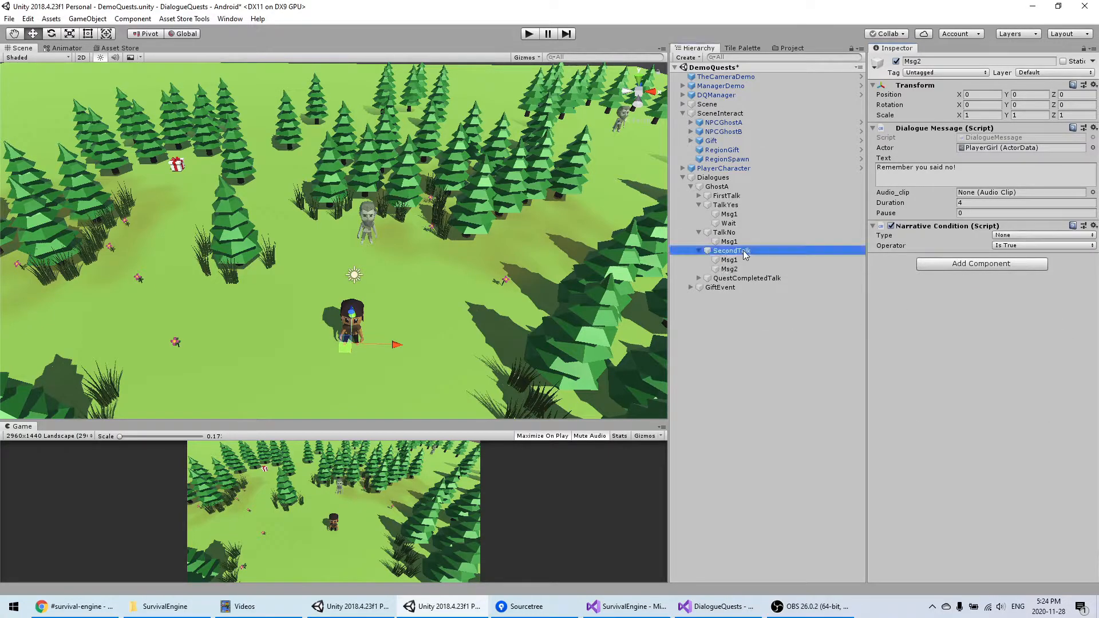
left_click(737, 260)
key("ctrl+d")
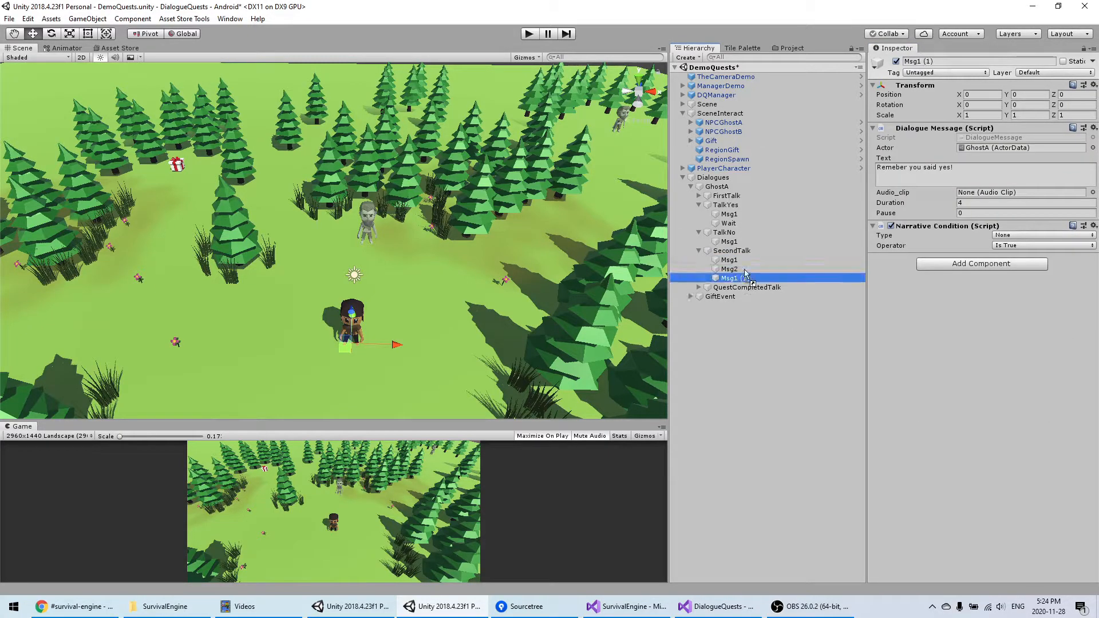
left_click_drag(743, 279, 739, 255)
left_click(764, 261)
type("Msg0")
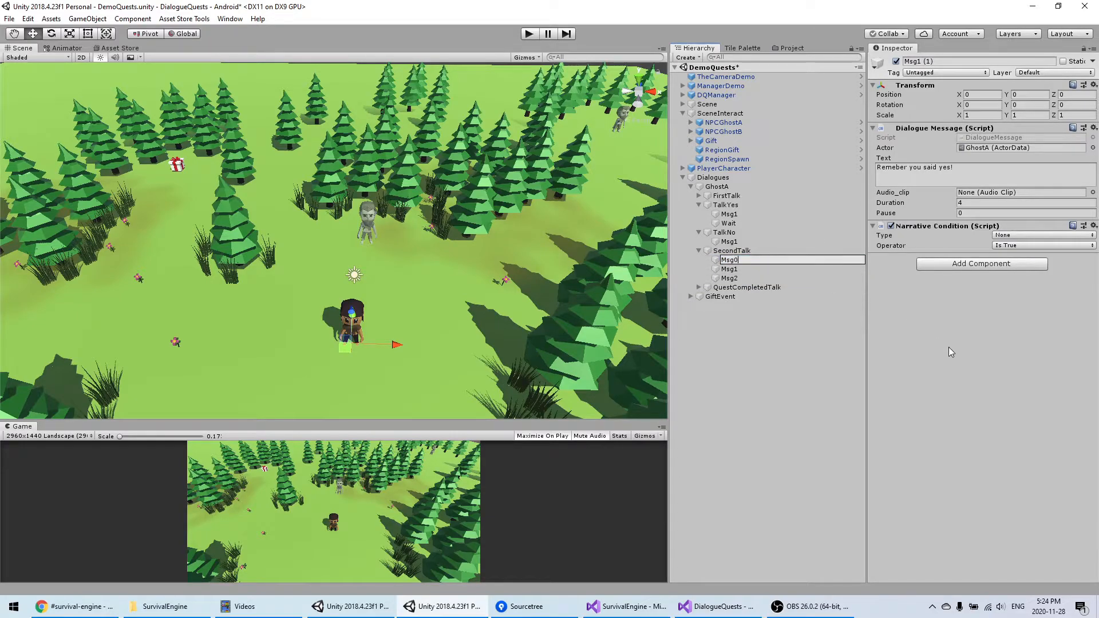
key("Return")
Remove Msg0's Narrative Condition, set its text to "Hi !", and save the scene
right_click(936, 226)
left_click(968, 242)
left_click(943, 170)
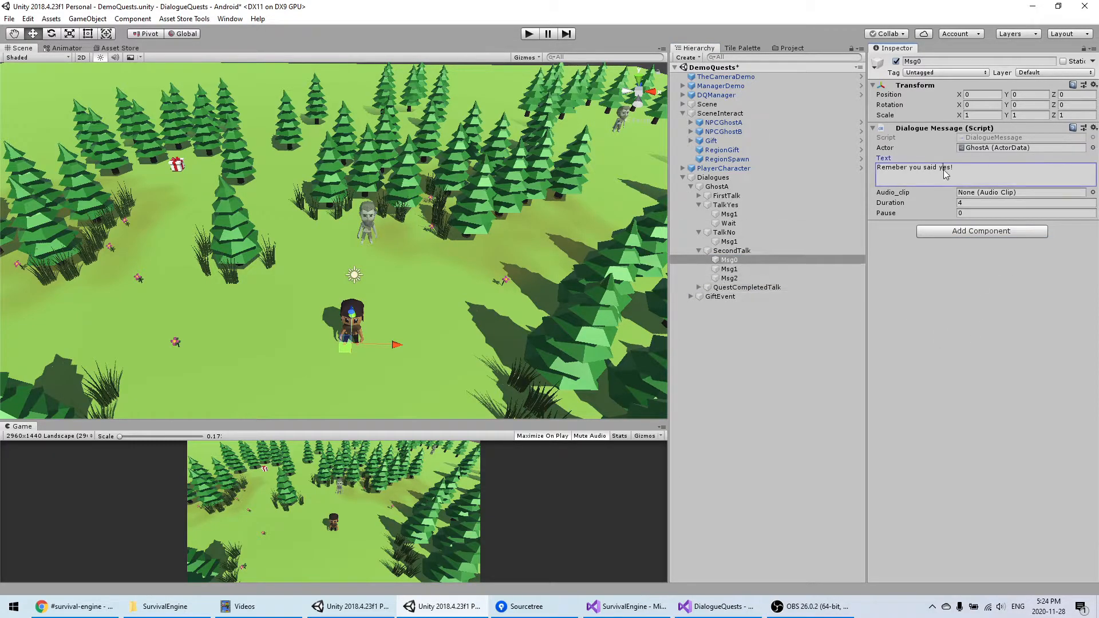
key("ctrl+a")
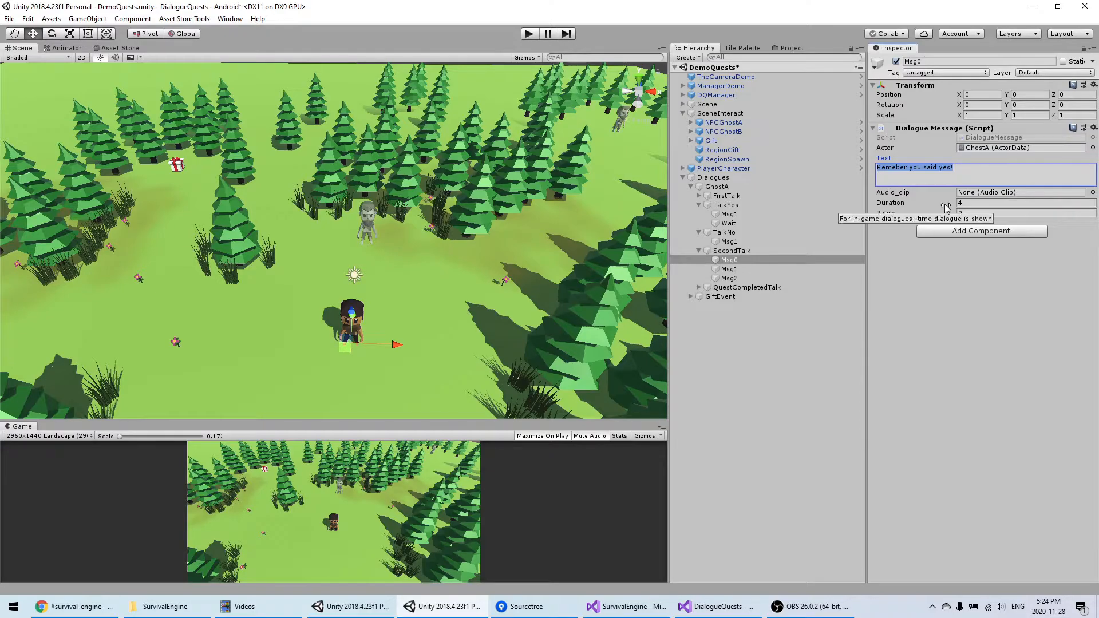
type("H")
key("ctrl+s")
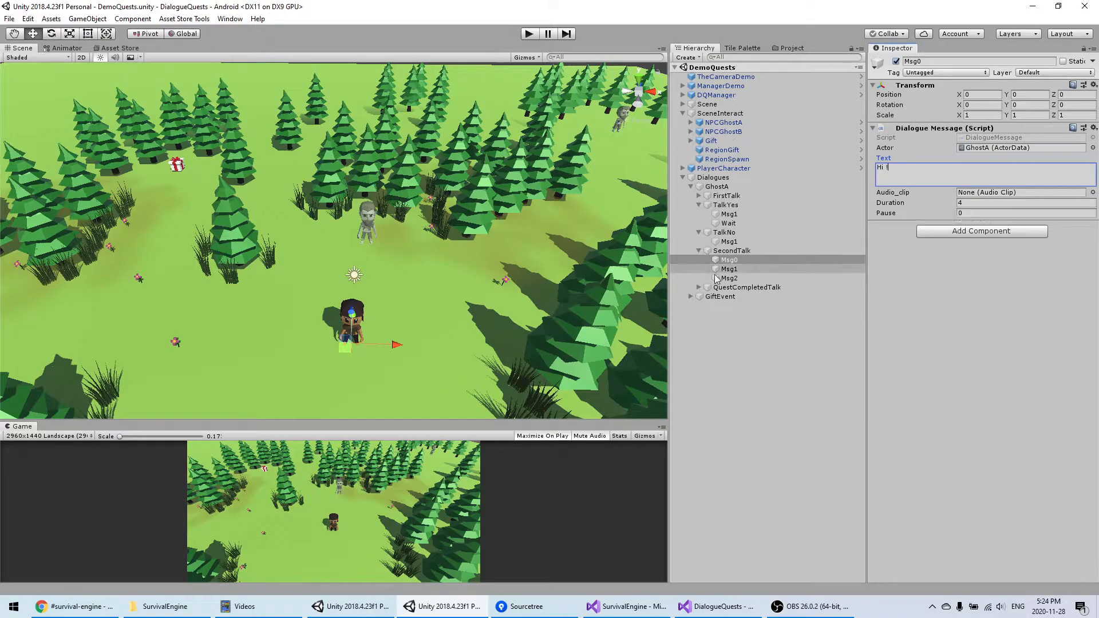
Configure Msg2's Narrative Condition as Custom Int with target ID said_no equal to the value 1
left_click(729, 269)
left_click(737, 278)
left_click(738, 271)
left_click(739, 277)
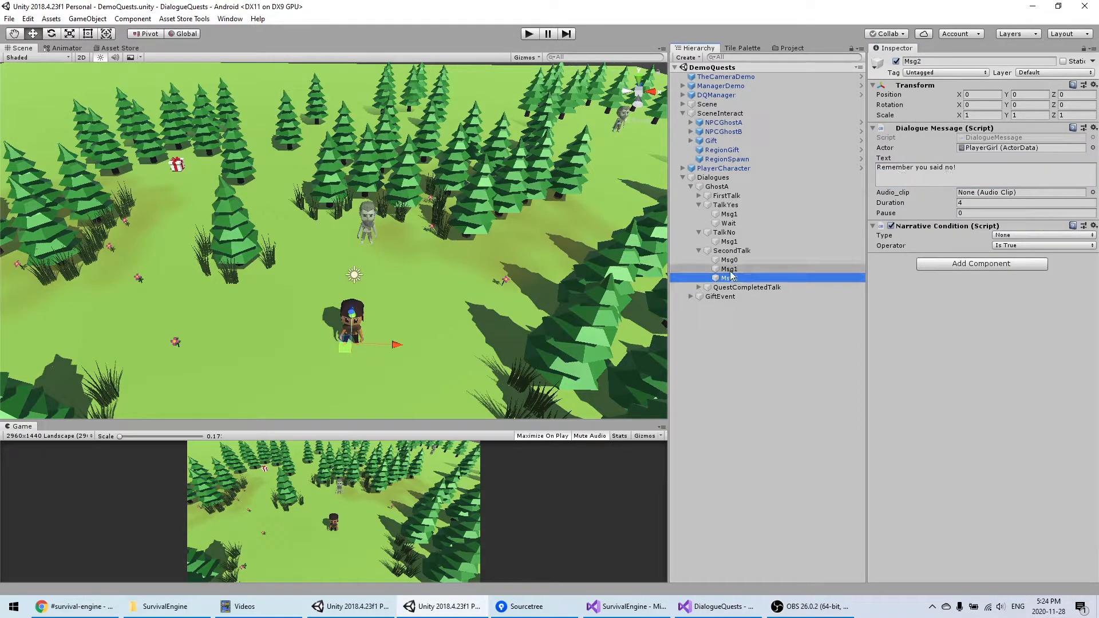
left_click(1059, 235)
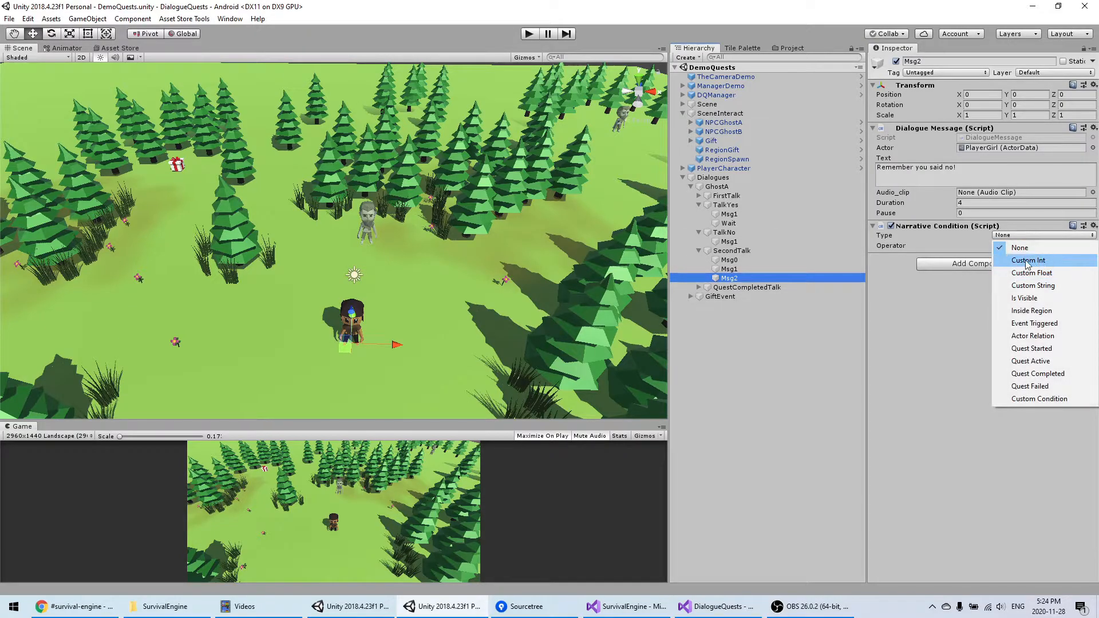
left_click(1007, 262)
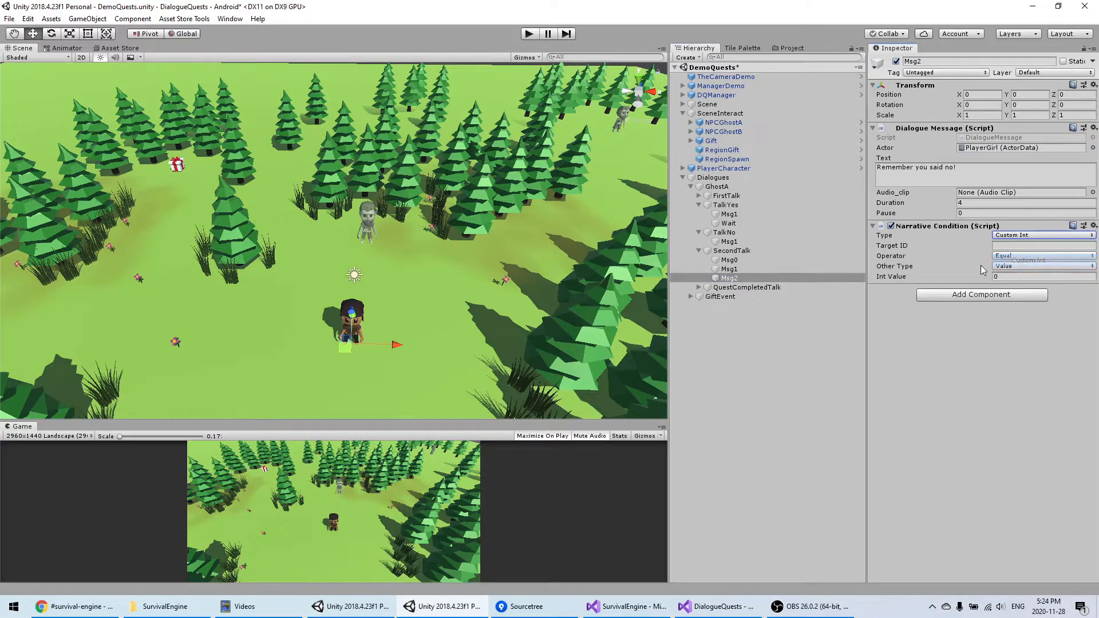
left_click(1012, 246)
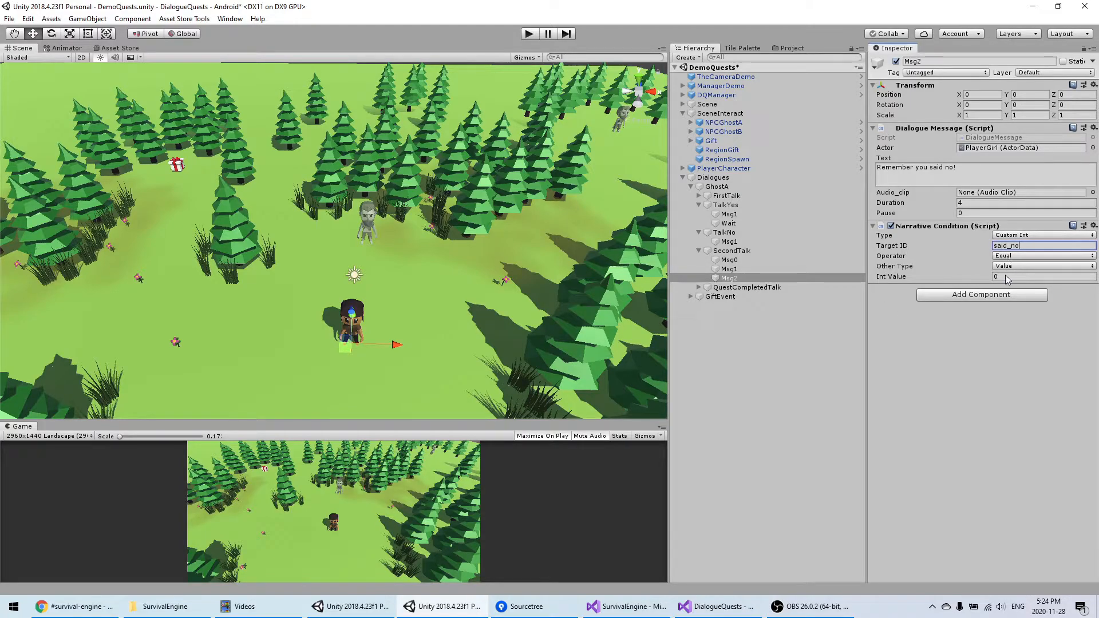
Configure Msg1's Narrative Condition as Custom Int with target ID said_yes equal to the value 1, and save the scene
left_click(728, 269)
left_click(1011, 235)
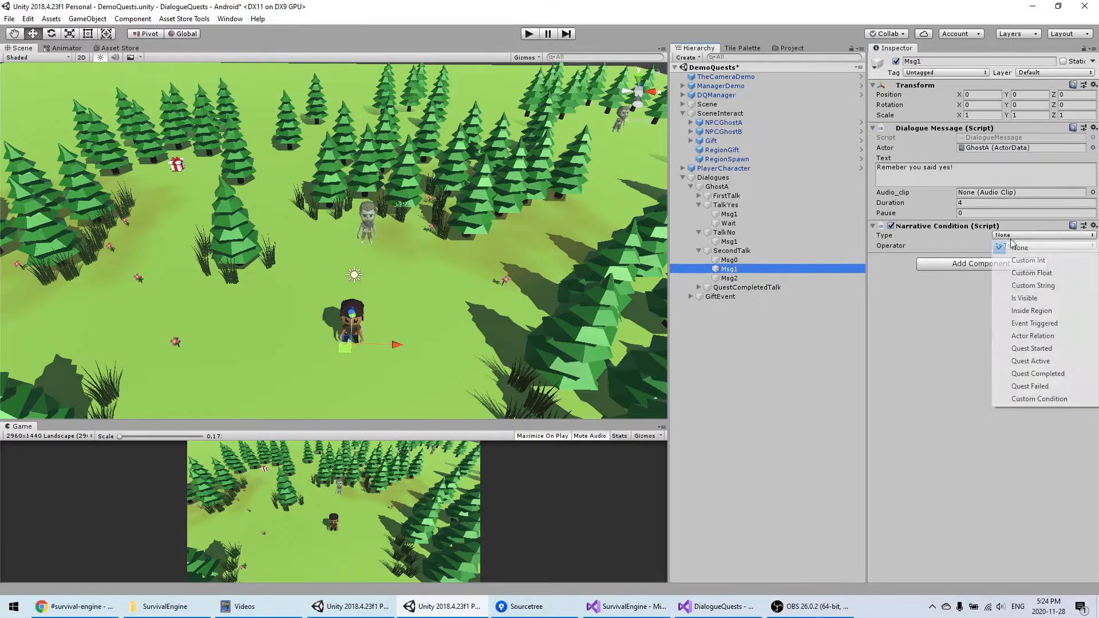
left_click(1028, 261)
left_click(1015, 247)
type("said_yes")
left_click(1015, 276)
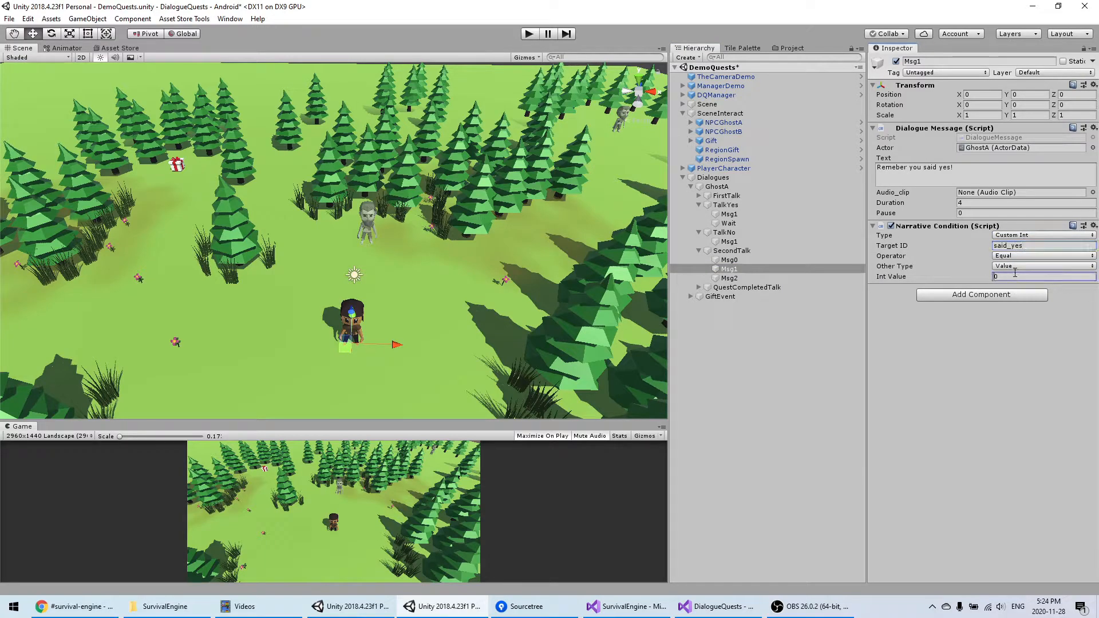
type("1")
key("ctrl+s")
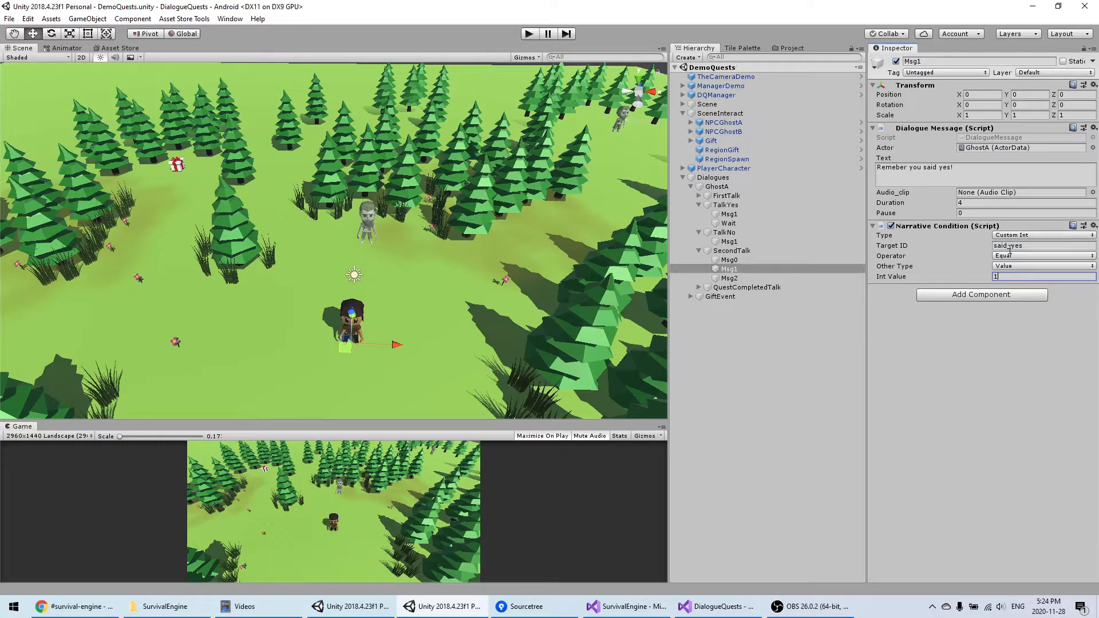
Delete the Wait entry from GhostA's TalkYes event
left_click(738, 253)
left_click(730, 214)
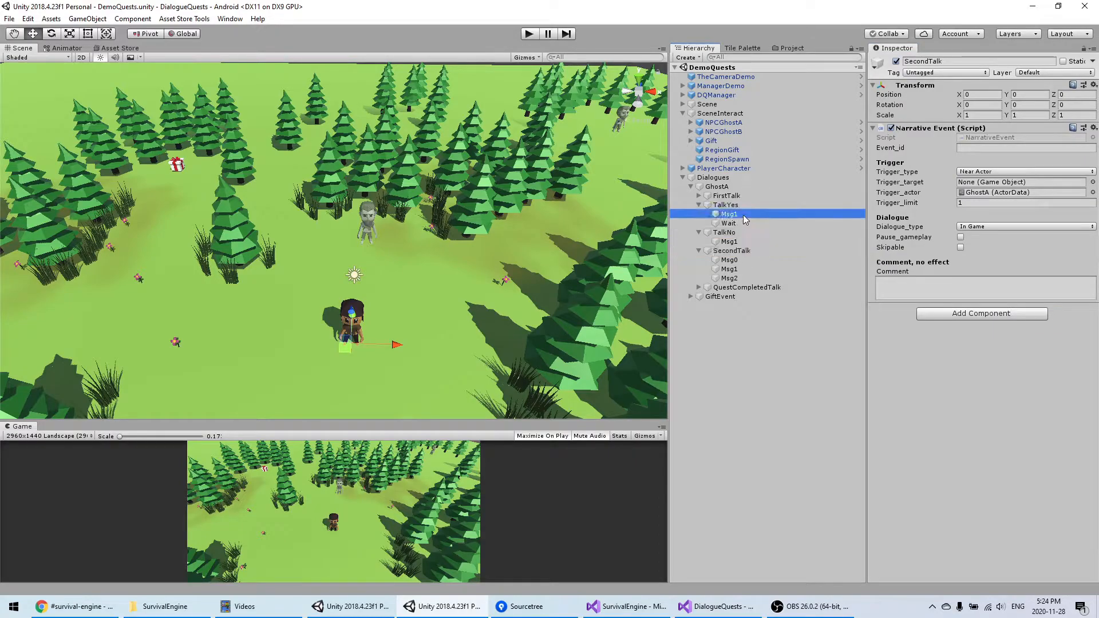
left_click(729, 223)
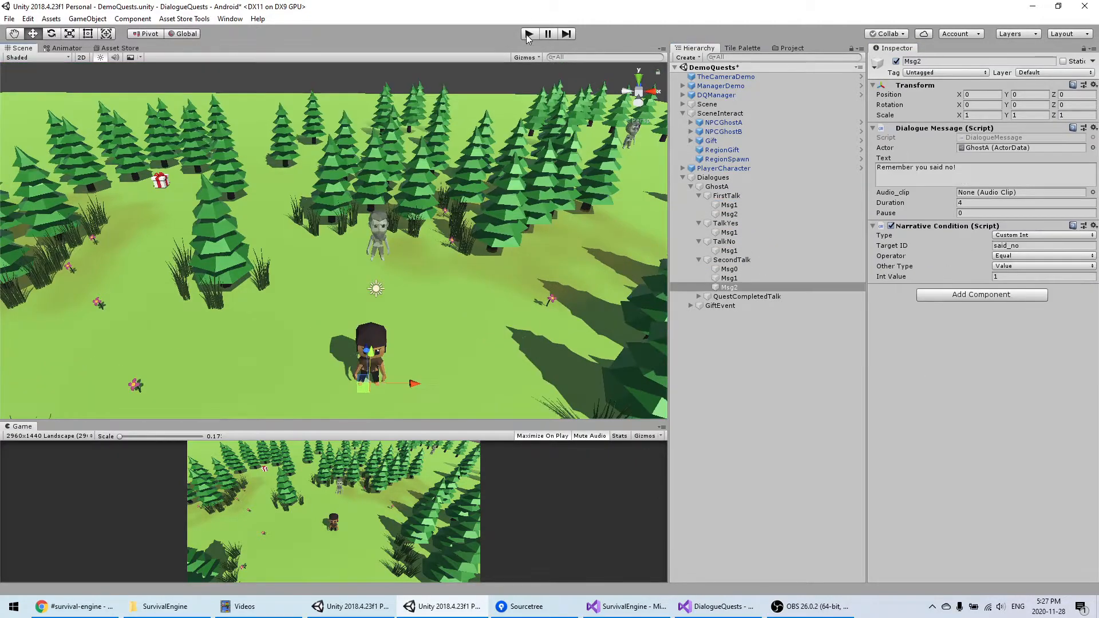
Run the scene, walk the player to the ghost, and answer No! to its question
left_click(528, 34)
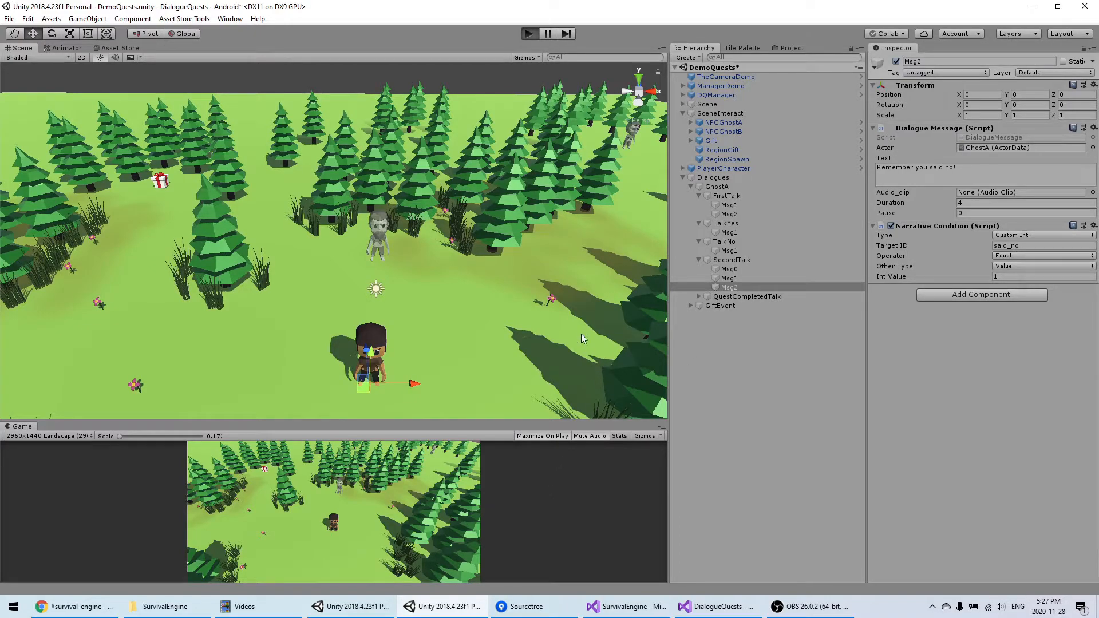
key("w")
key("d")
key("a")
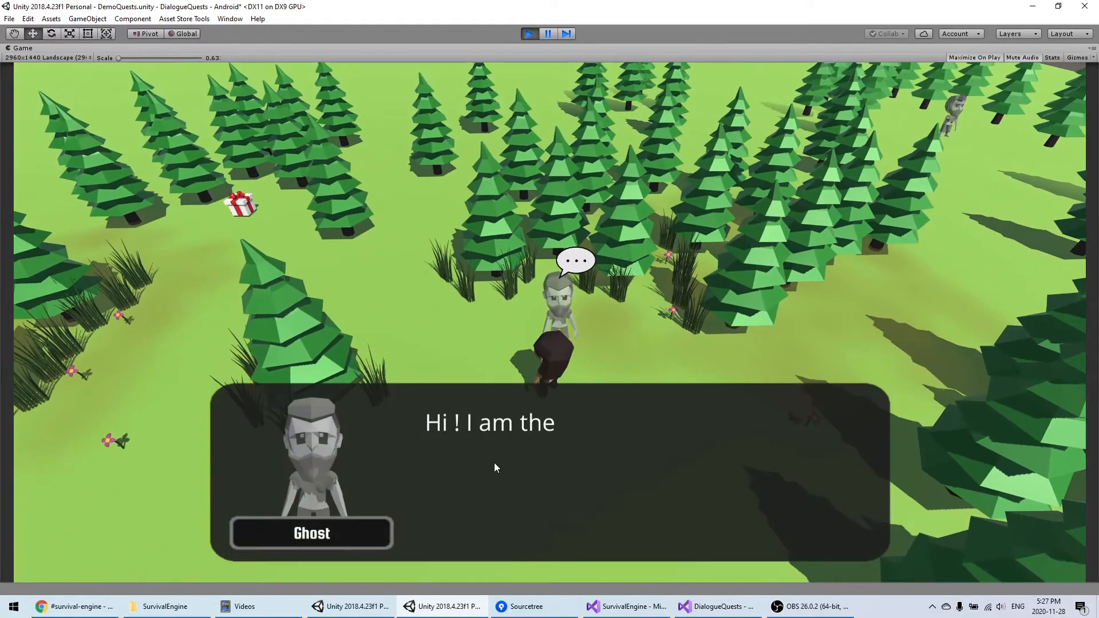
left_click(620, 459)
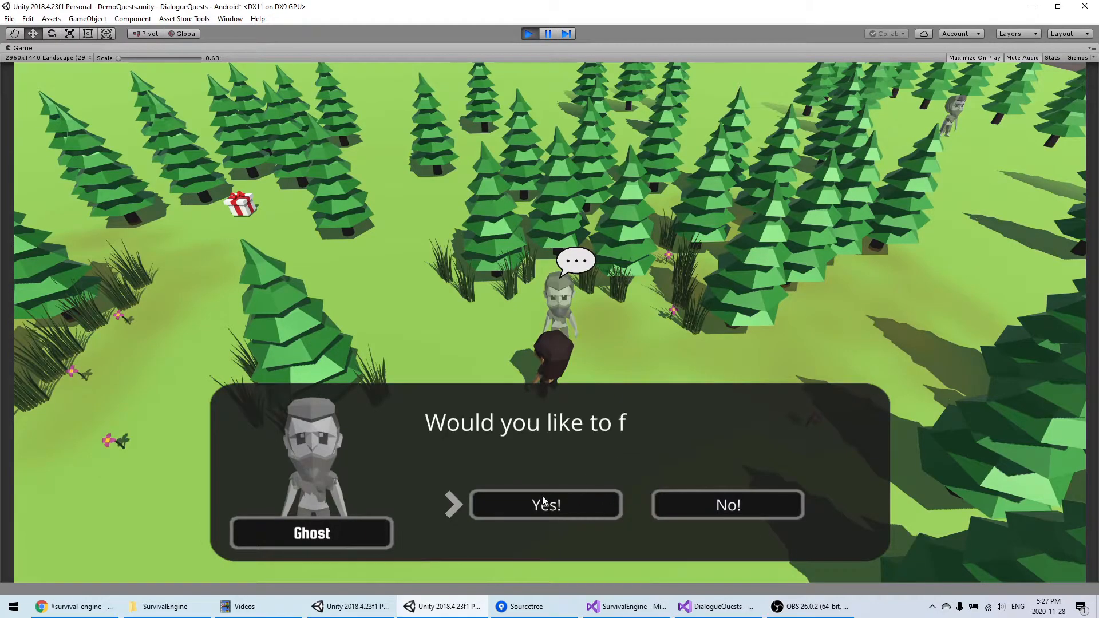
left_click(761, 507)
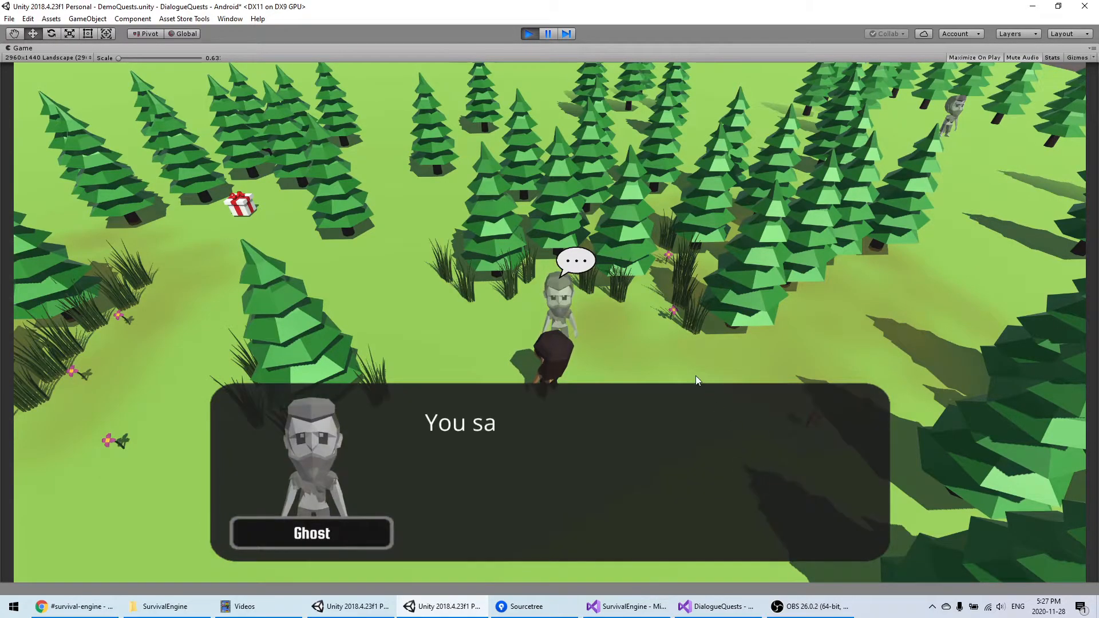
key("s")
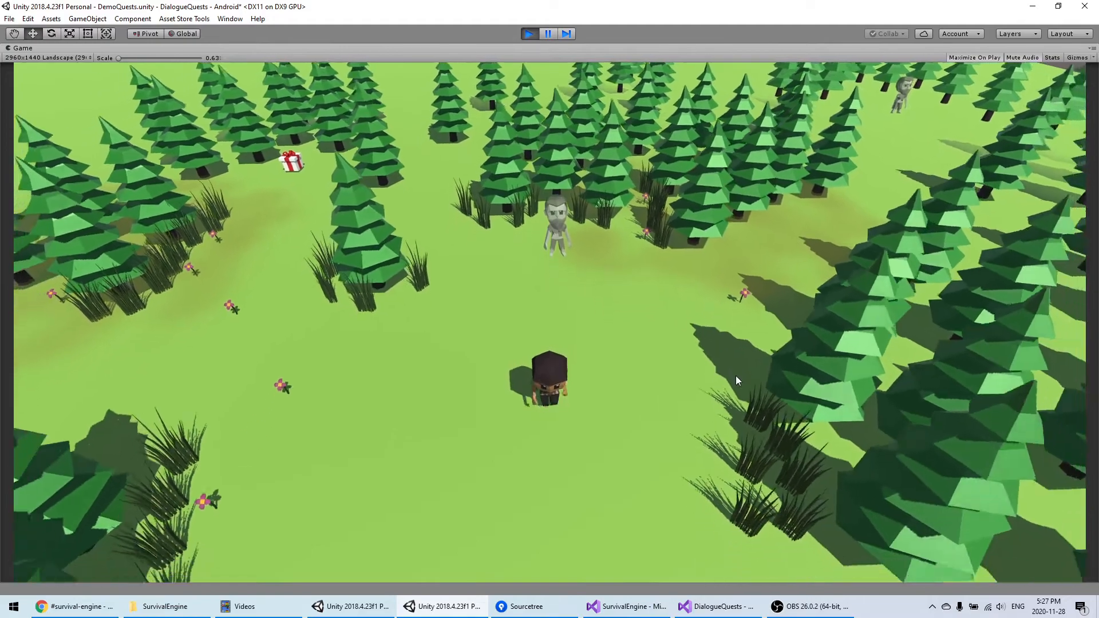
Talk to the ghost a second time to test the follow-up dialogue, and stop the play test
key("d")
key("w")
key("a")
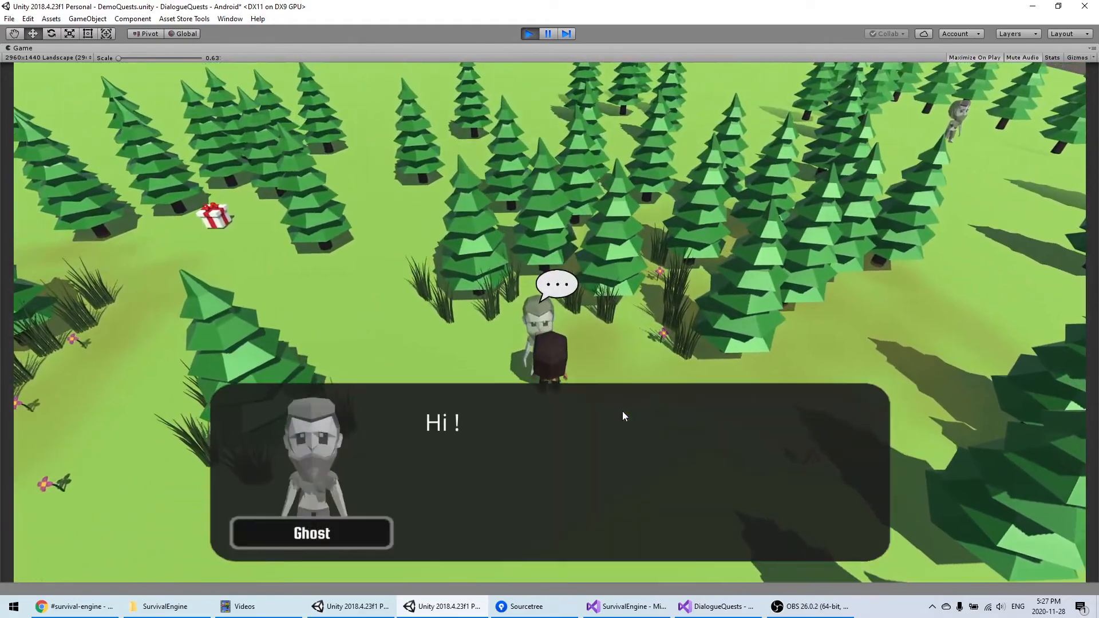
left_click(622, 412)
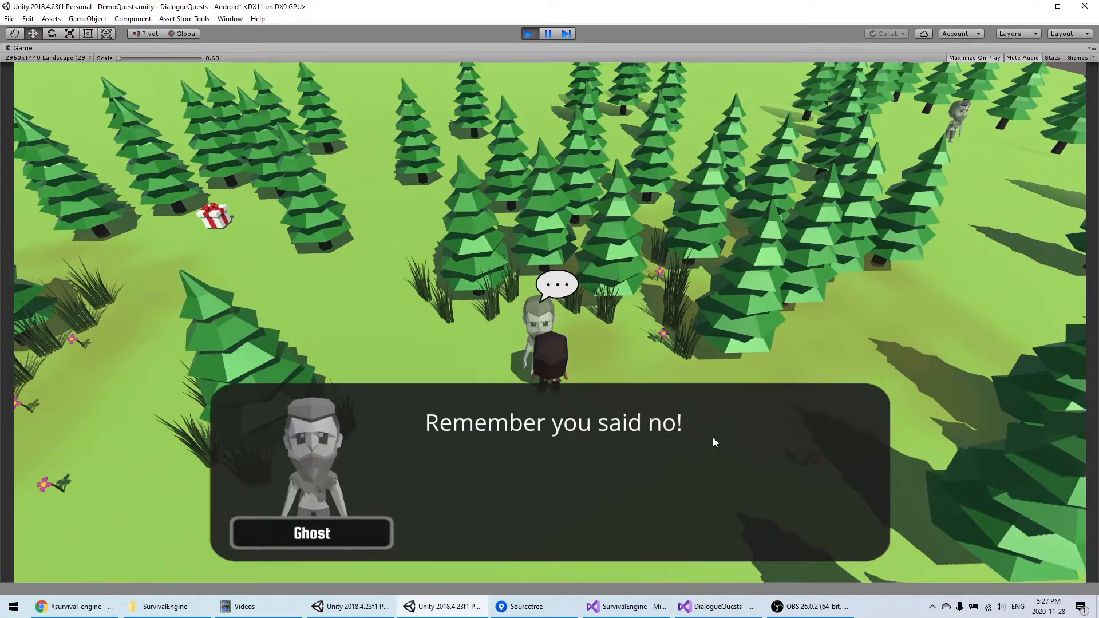
left_click(727, 434)
key("s")
key("d")
key("a")
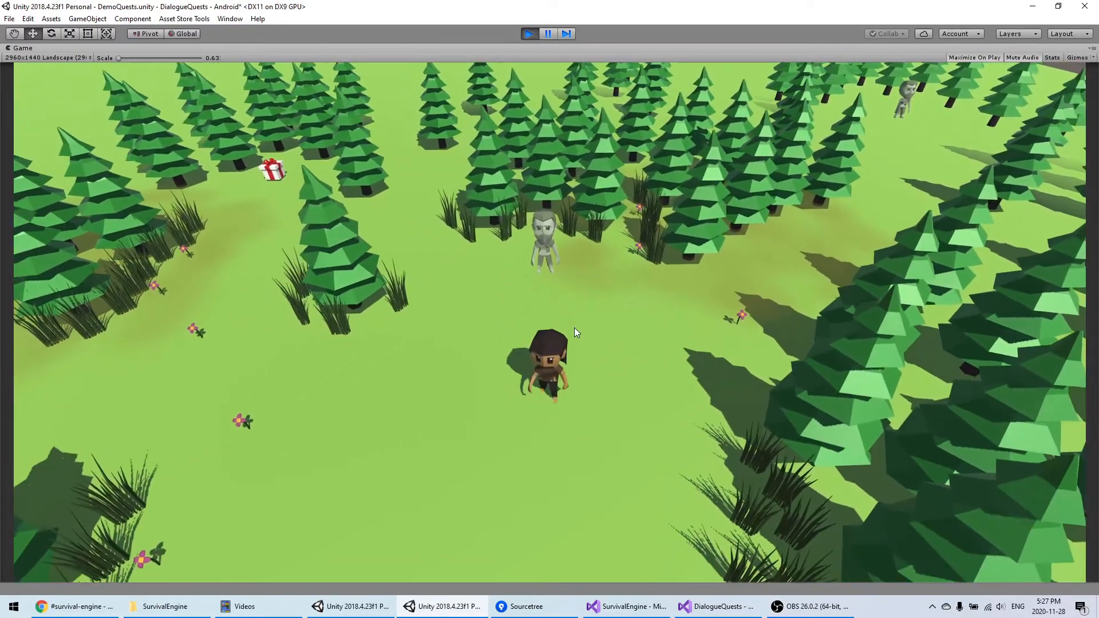
key("a")
key("w")
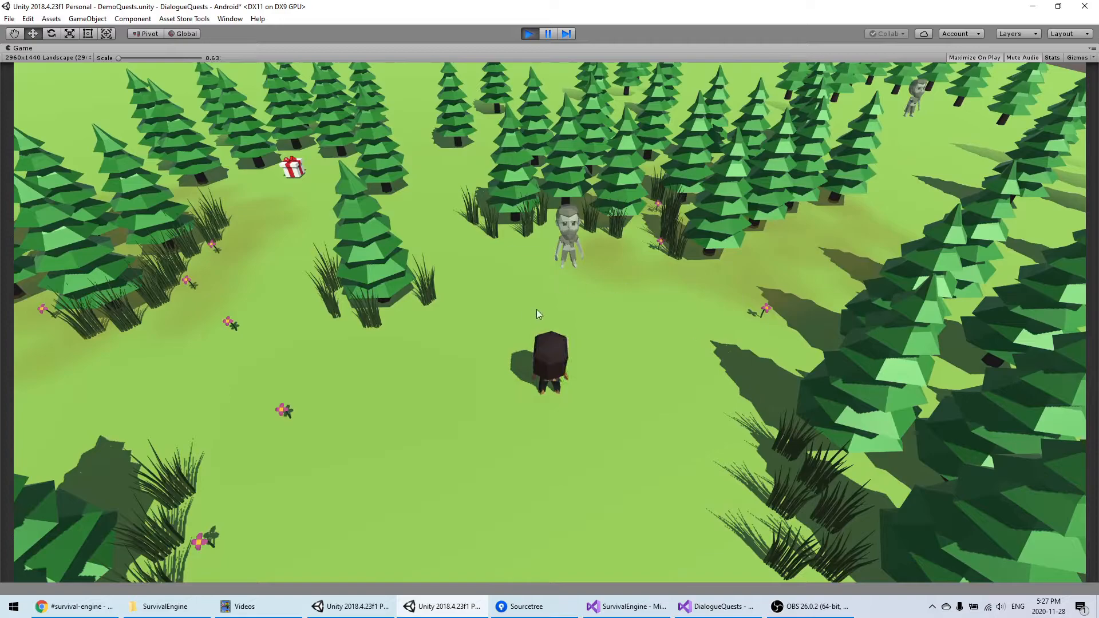
left_click(530, 35)
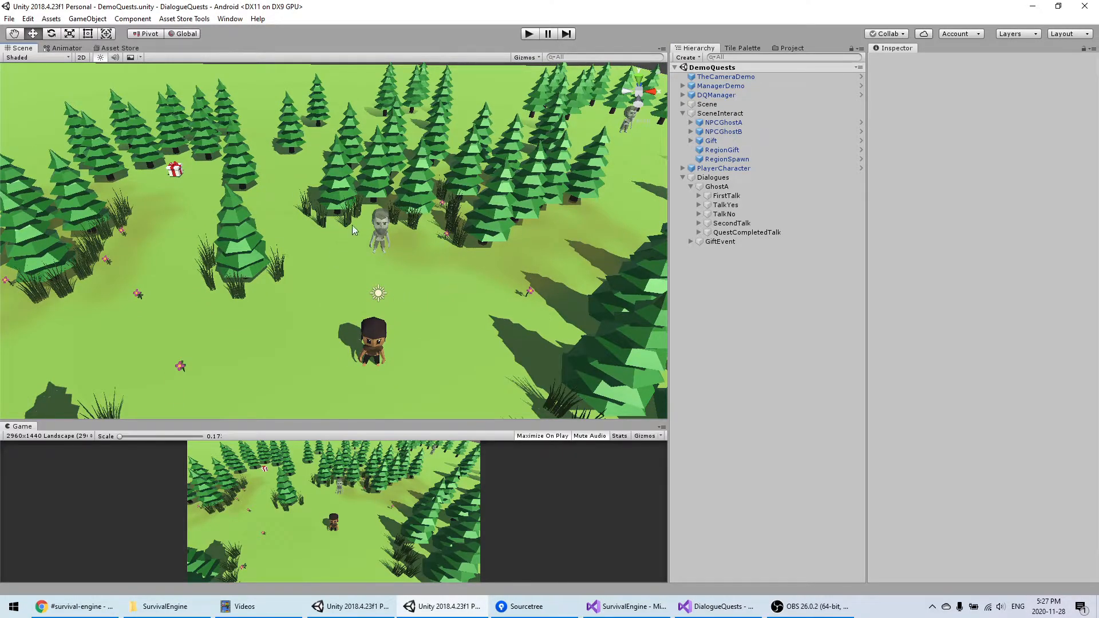
middle_click_drag(427, 343, 389, 268)
right_click_drag(390, 268, 348, 262)
middle_click_drag(365, 260, 379, 277)
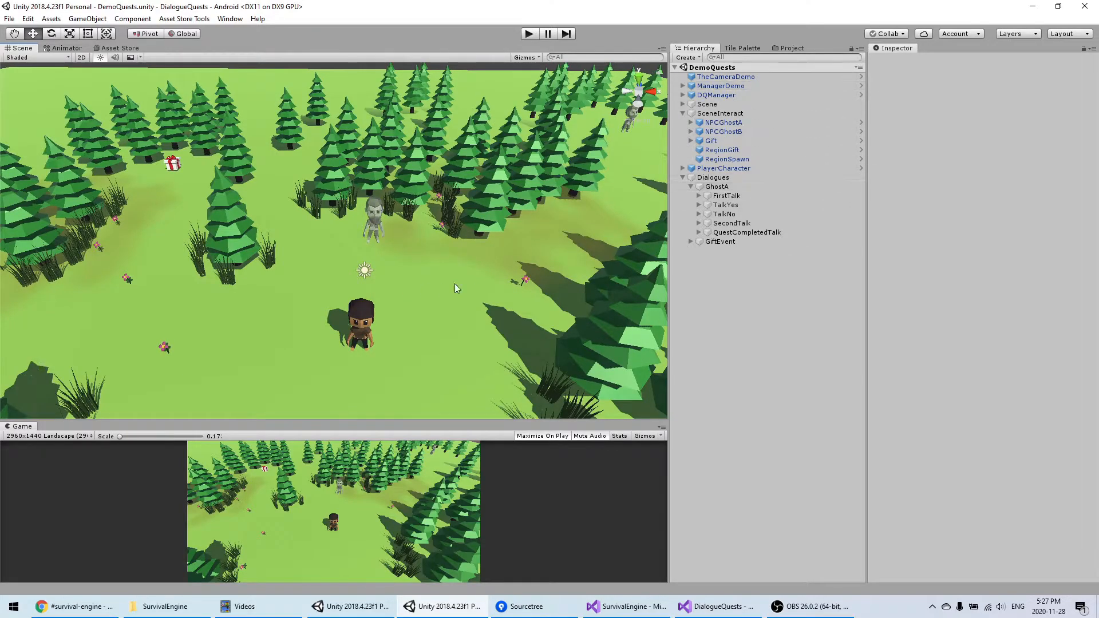
right_click_drag(414, 315, 408, 296)
middle_click_drag(407, 297, 382, 276)
right_click_drag(382, 275, 372, 261)
Review the condition types on QuestCompletedTalk's Msg1 and add a Narrative Effect component of type Custom Effect
left_click(731, 223)
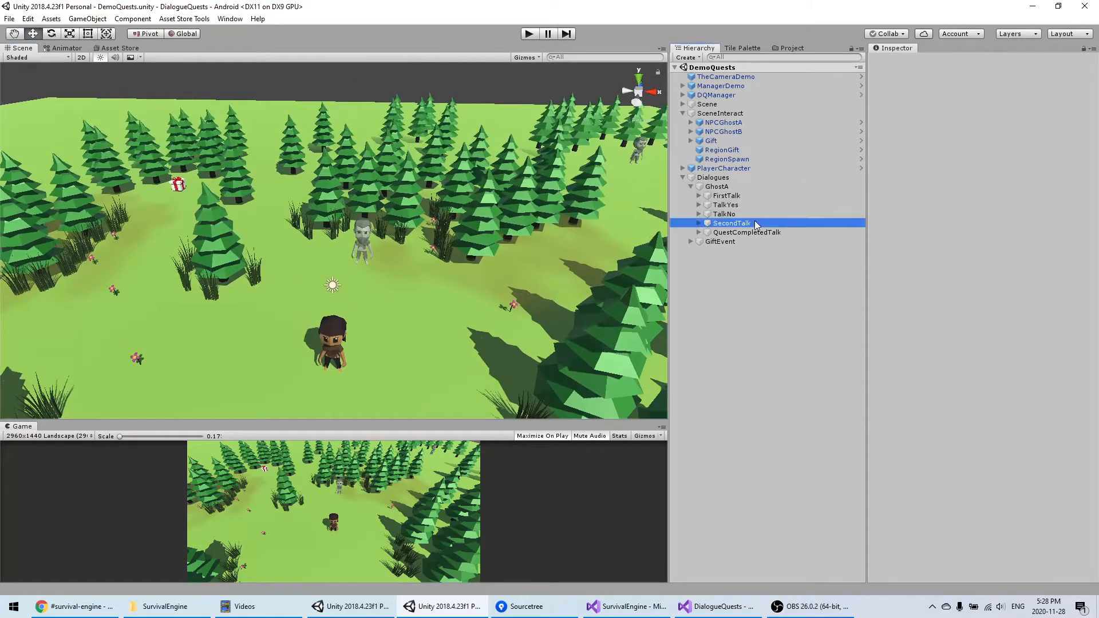
left_click(737, 232)
left_click(1023, 235)
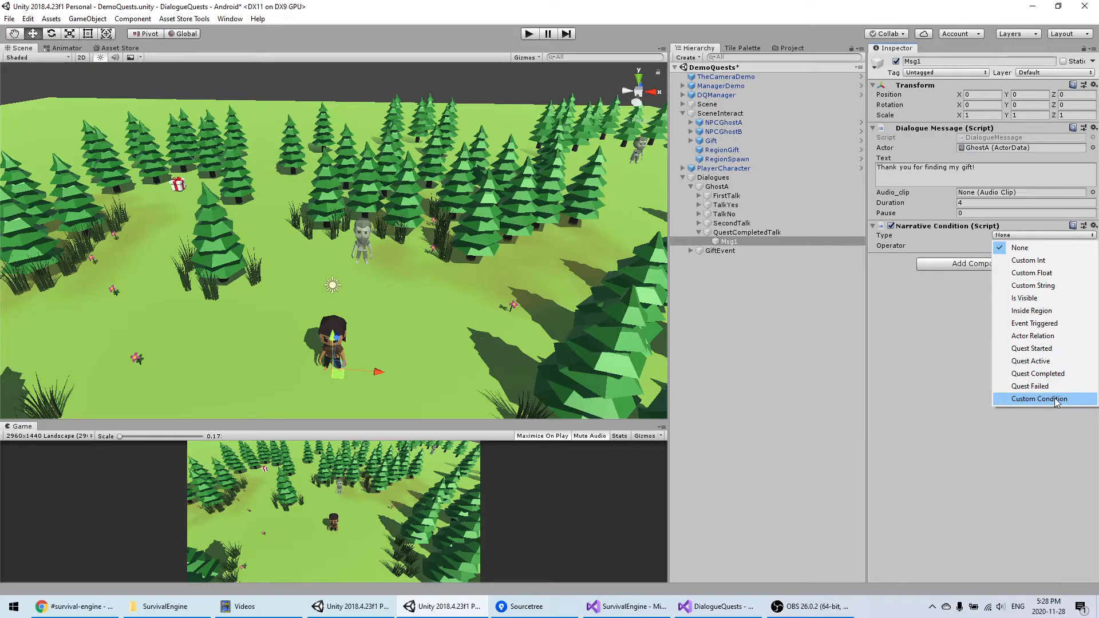
left_click(950, 424)
left_click(981, 263)
type("effe")
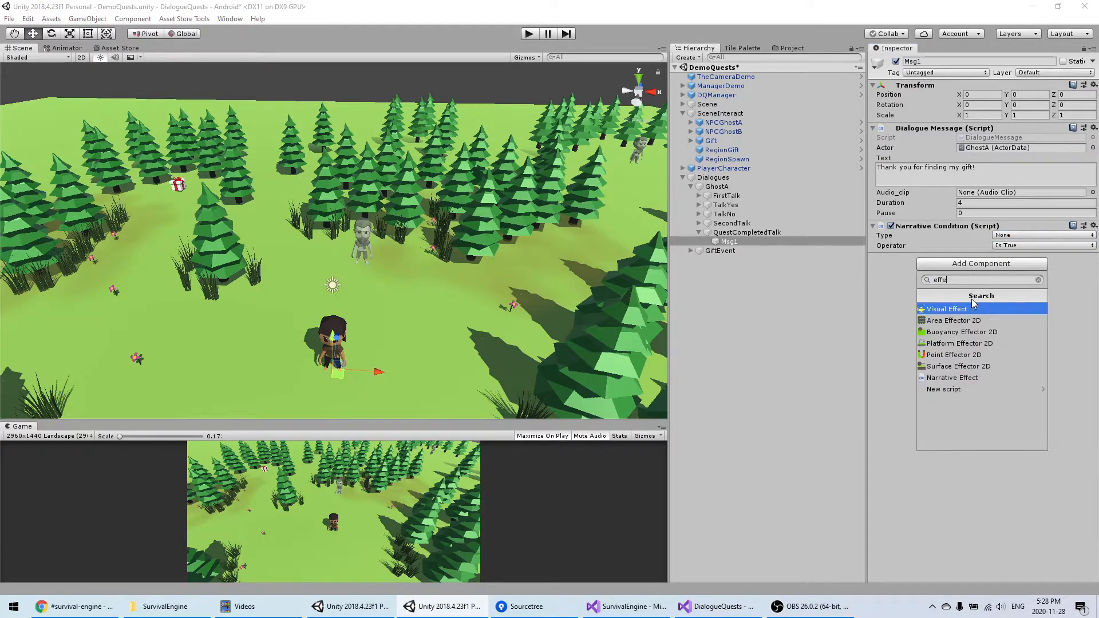
left_click(967, 378)
left_click(1043, 267)
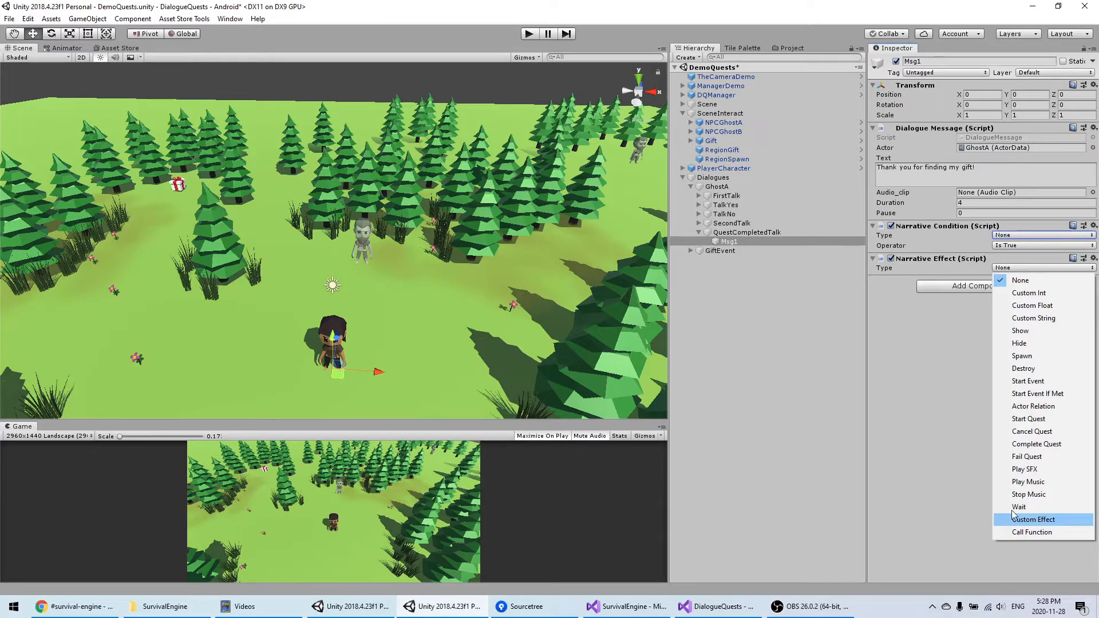
left_click(1033, 519)
left_click(778, 346)
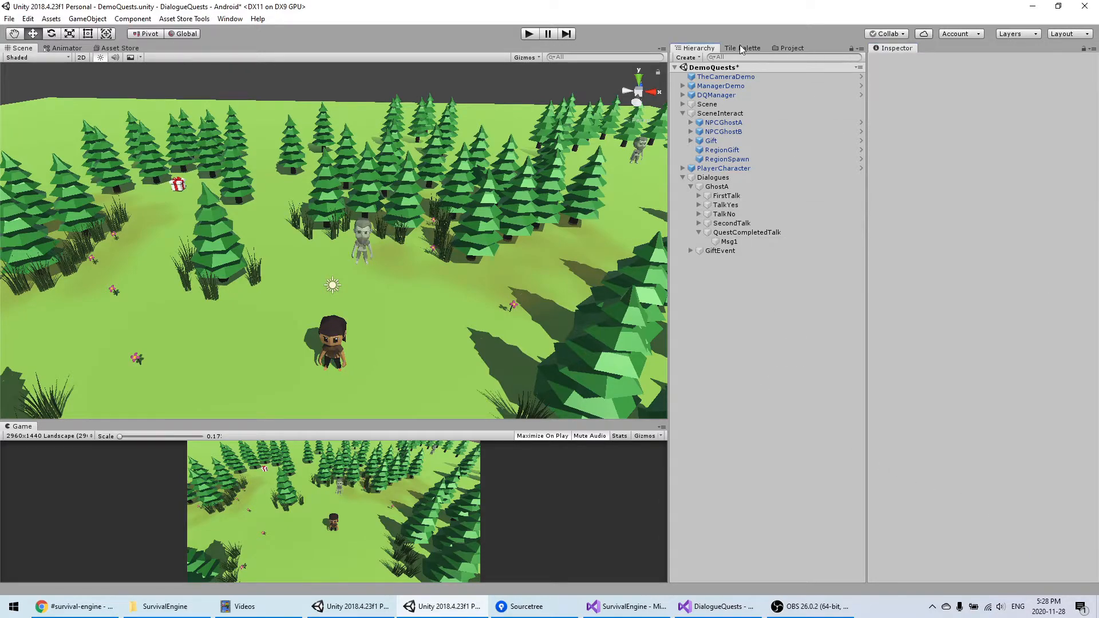
Create a folder named Custom inside DialogueQuests' Scripts folder
left_click(789, 48)
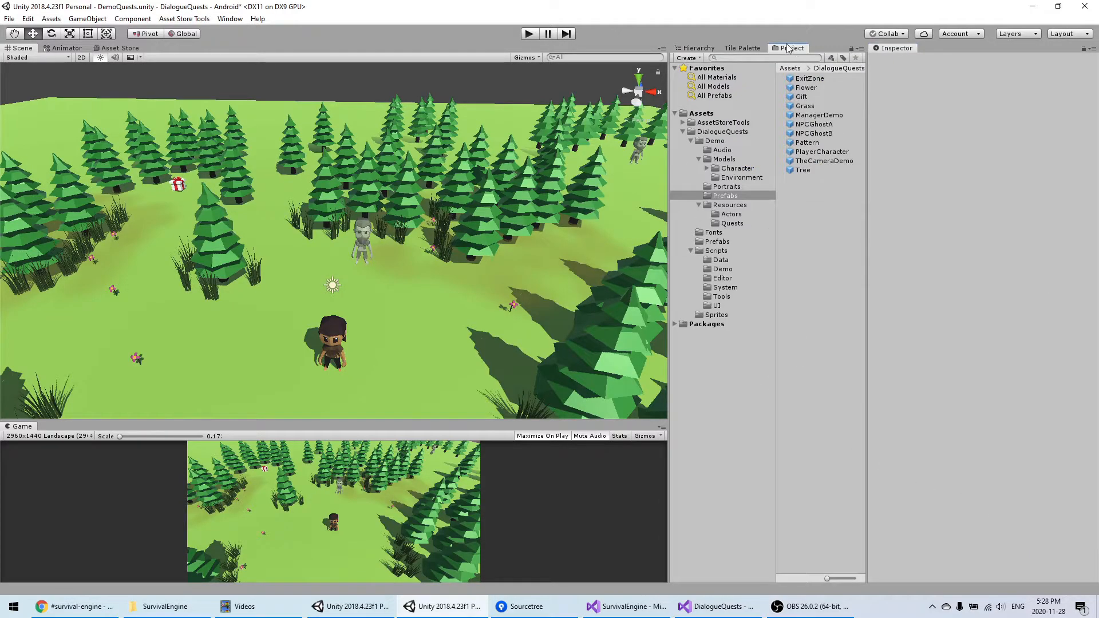
left_click(716, 251)
right_click(813, 225)
mouse_move(845, 231)
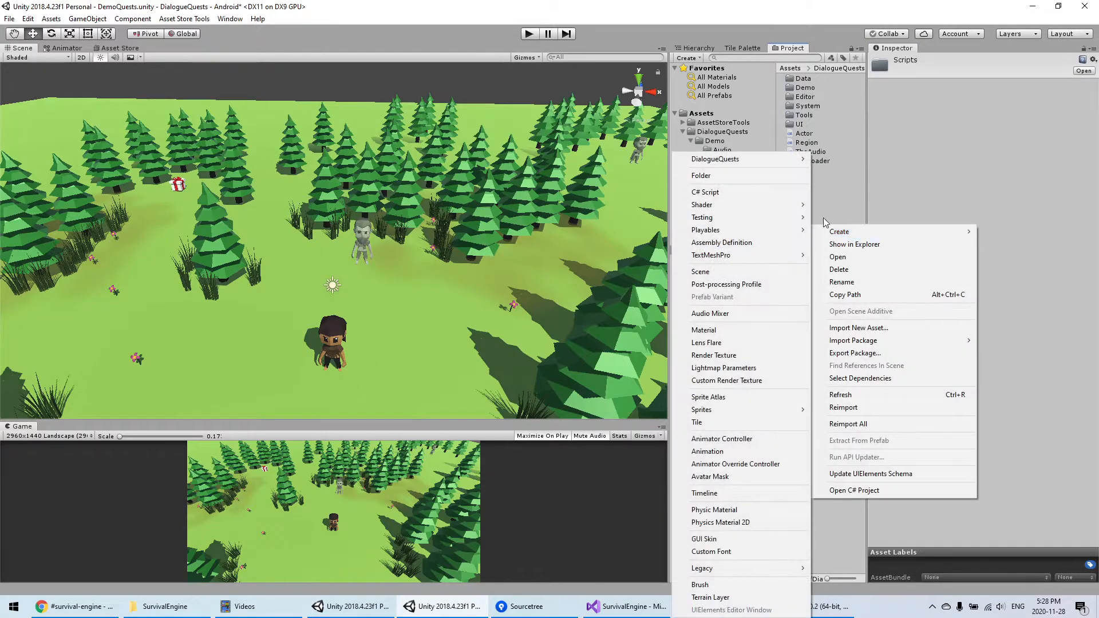
left_click(701, 175)
type("Custom")
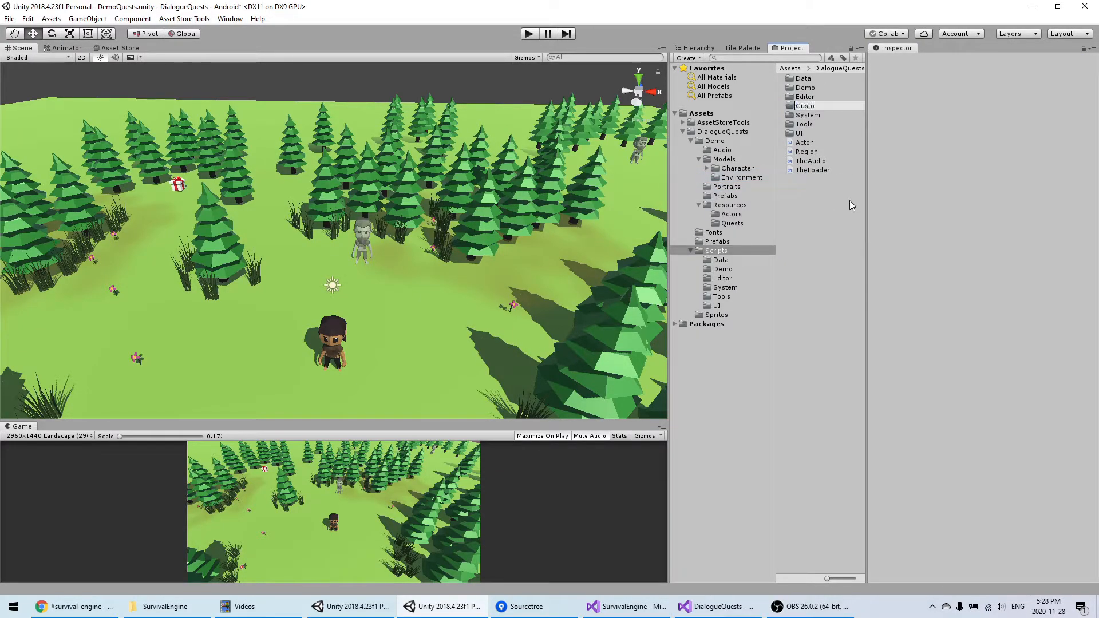
key("Return")
Create a C# script named EffectGainItem in the Custom folder
double_click(812, 78)
right_click(811, 120)
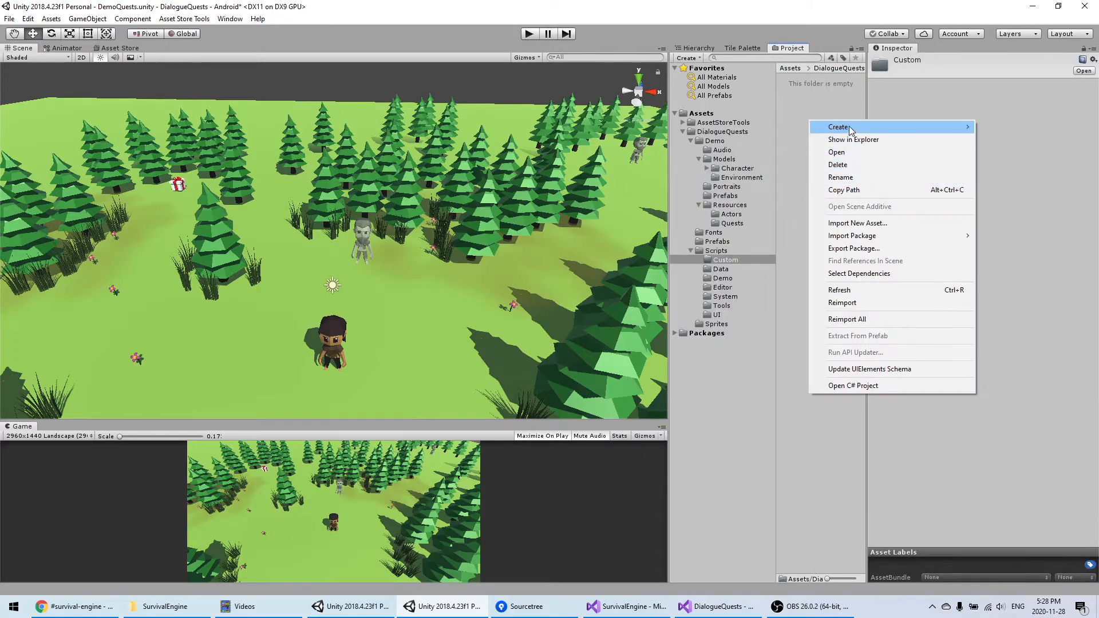
mouse_move(830, 127)
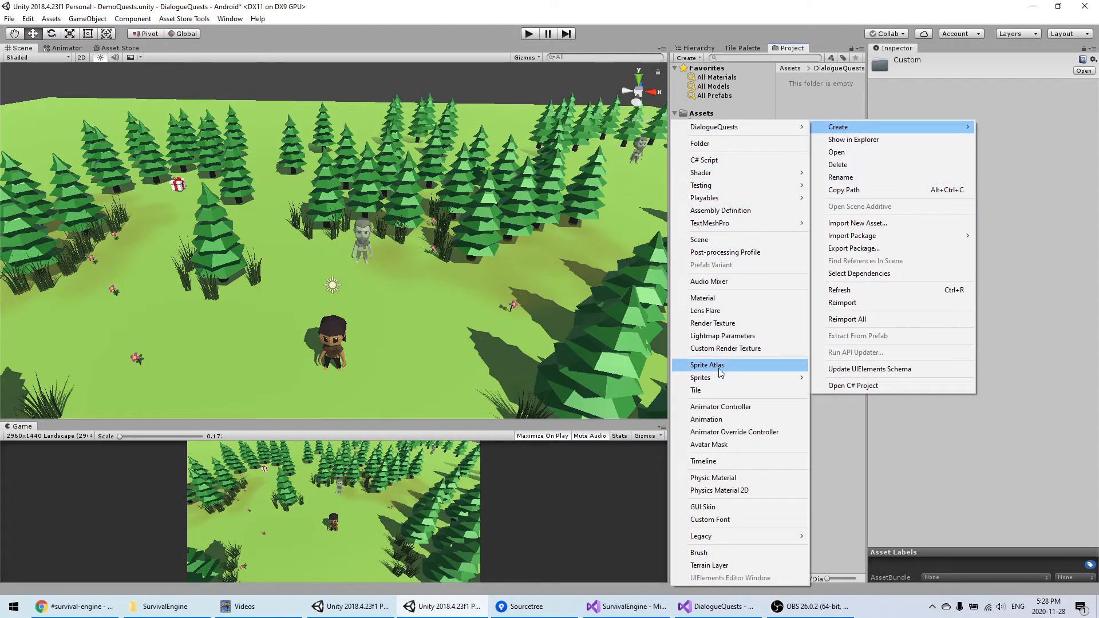
left_click(721, 161)
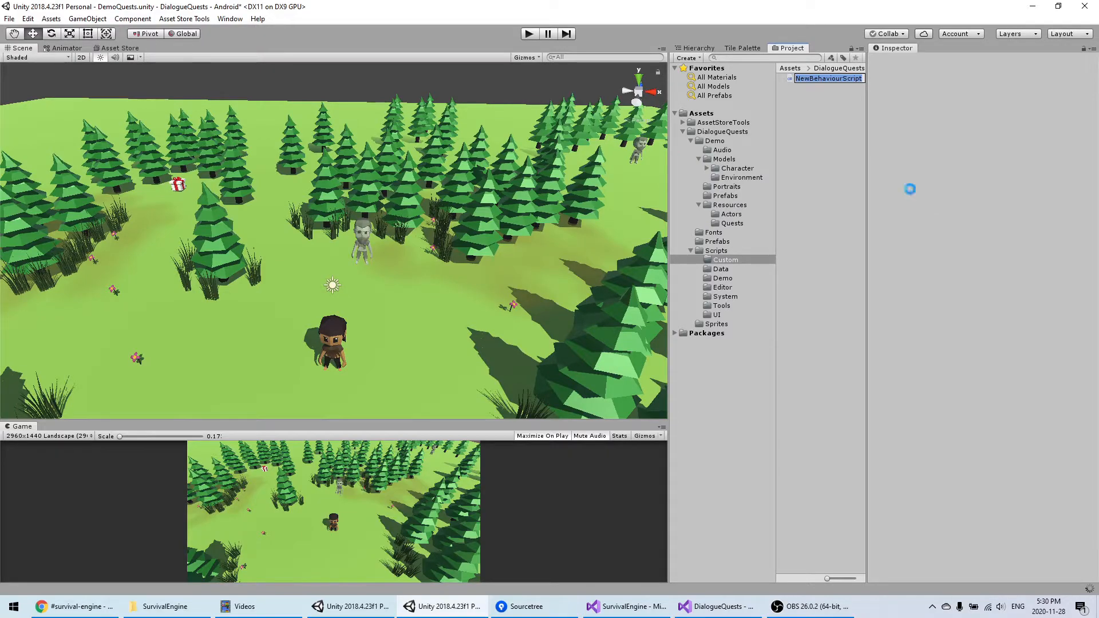
type("EffectGainItem")
key("Return")
Open EffectGainItem in the code editor, remove its default methods, and change its base class to CustomEffect
double_click(819, 78)
left_click_drag(93, 260, 92, 143)
key("Delete")
double_click(246, 117)
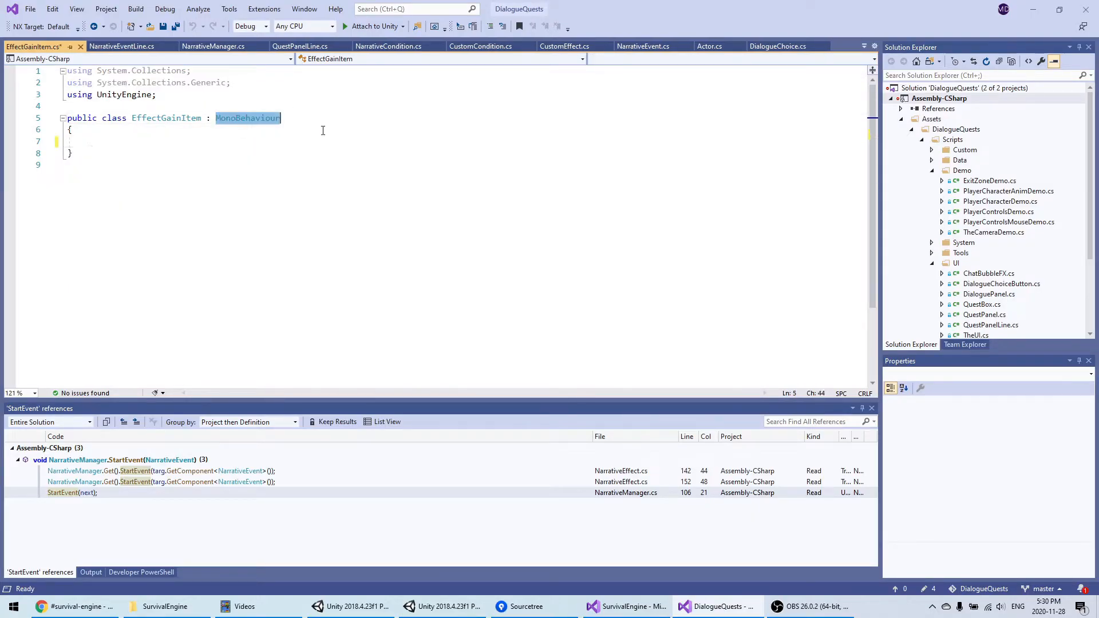
type("Custi")
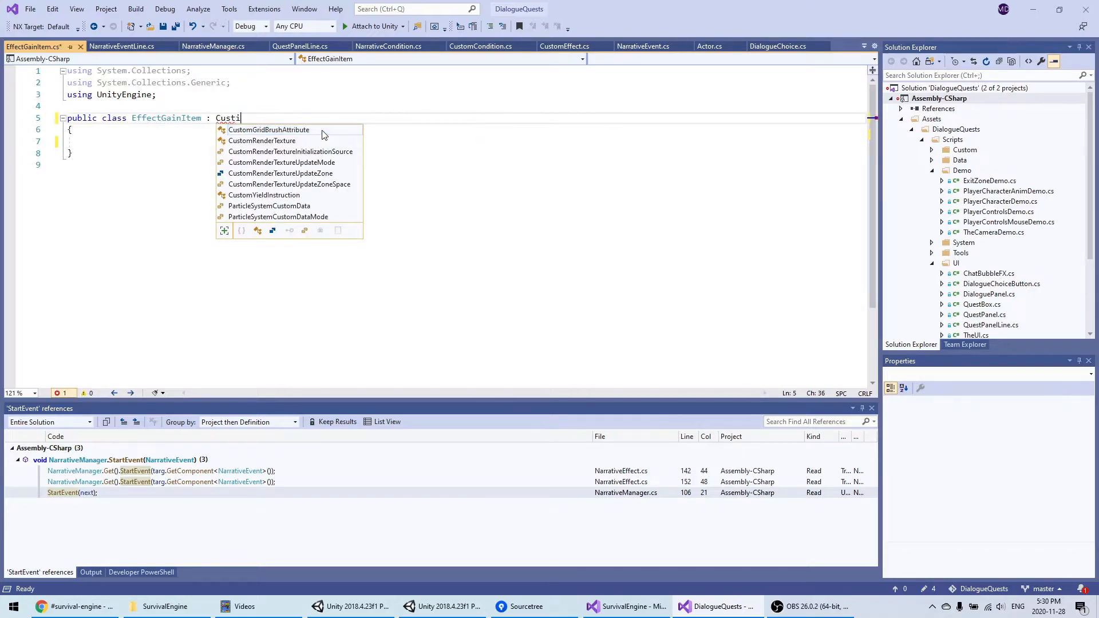
key("BackSpace")
type("omEffect")
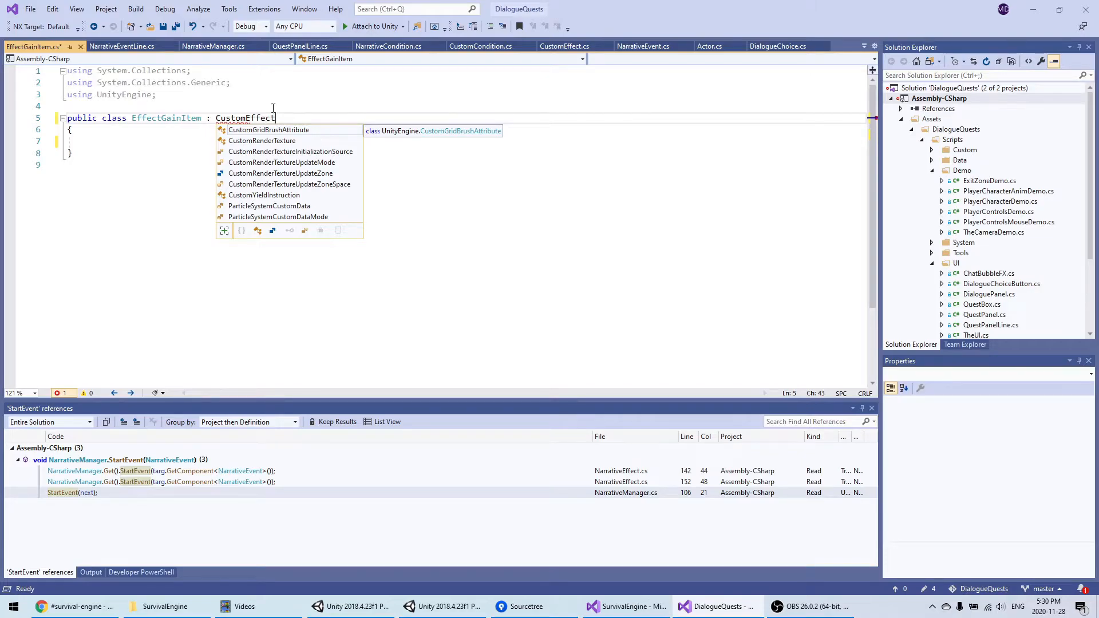
Add the directive "using DialogueQuests;" below the other using lines and save the script
left_click(202, 105)
key("Return")
key("Up")
type("using DialogueQuests;")
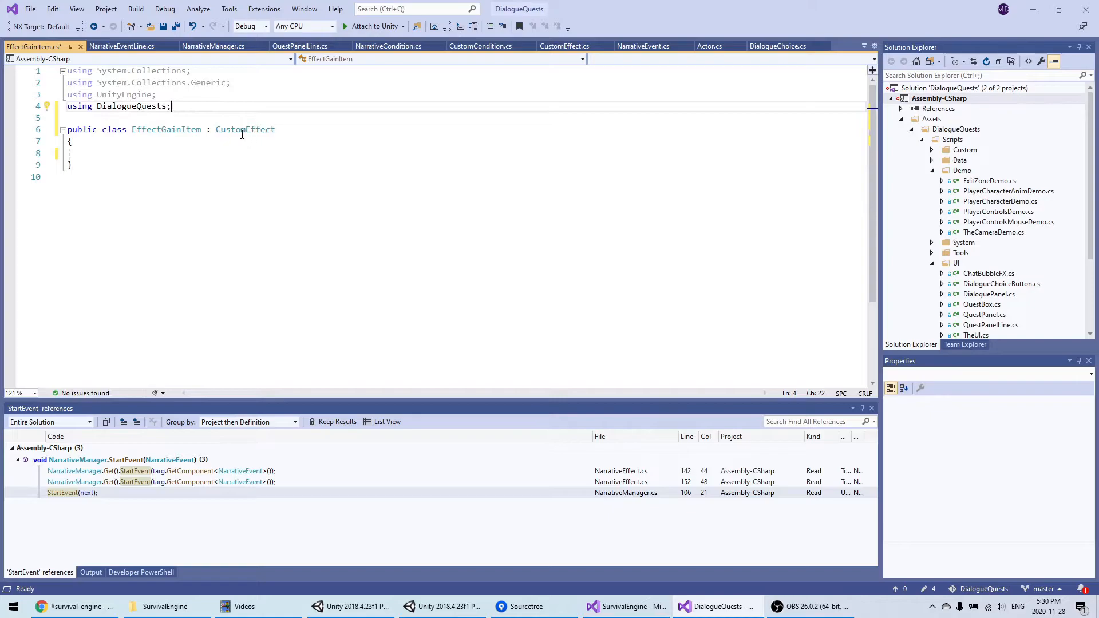
left_click(206, 151)
key("ctrl+s")
Add a public override of DoEffect(Actor player) with an empty body to EffectGainItem, and save the script
type("pub")
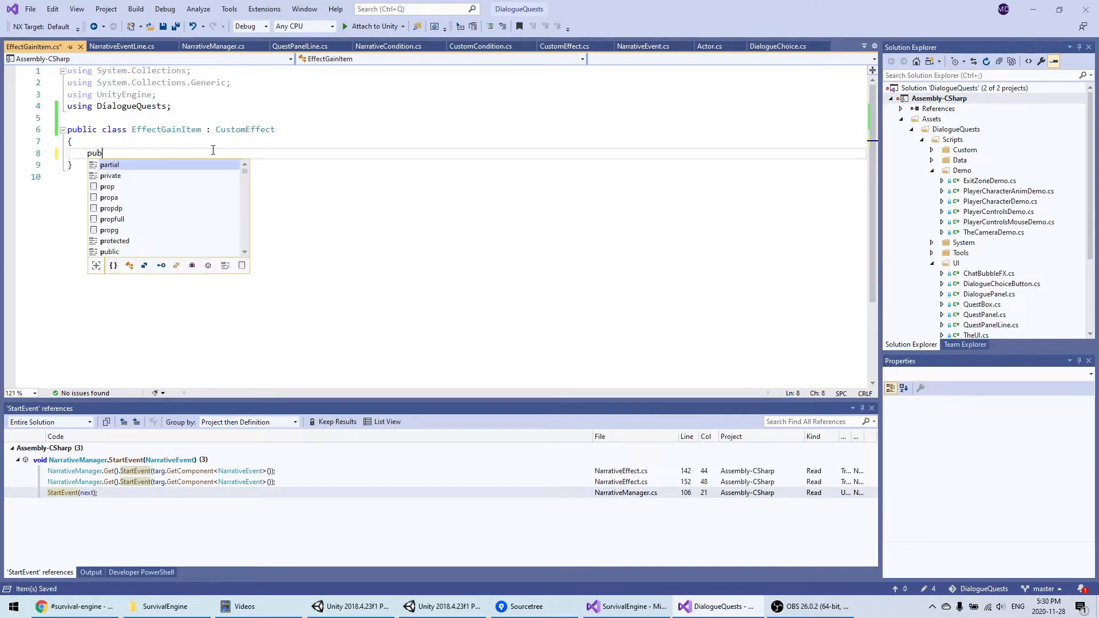
type("lic override")
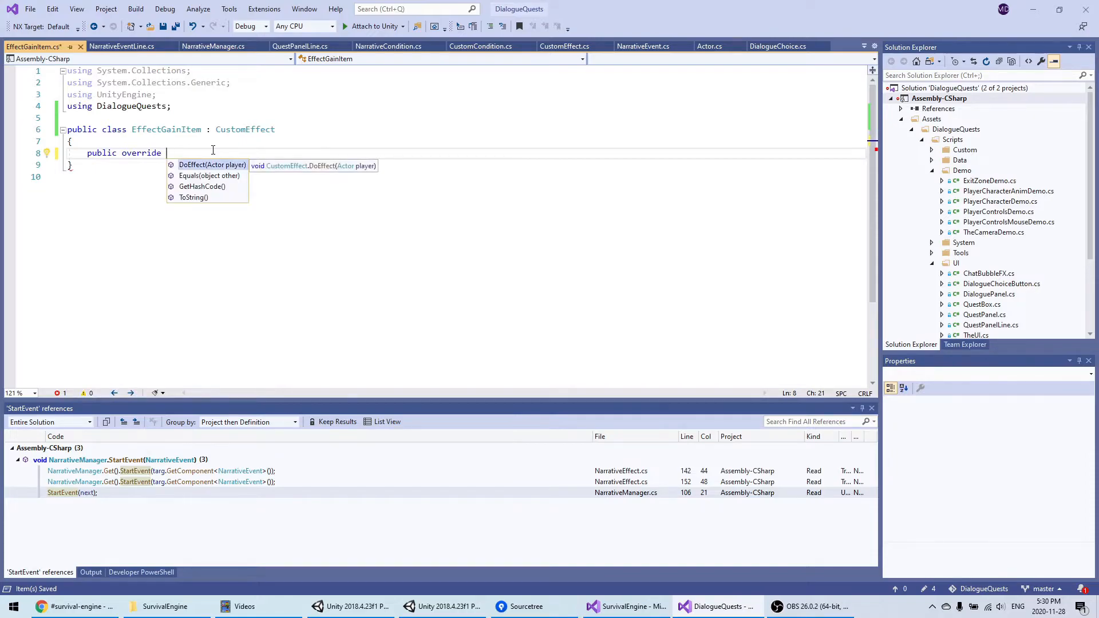
key("Return")
key("ctrl+s")
left_click_drag(106, 176, 329, 175)
key("BackSpace")
key("ctrl+s")
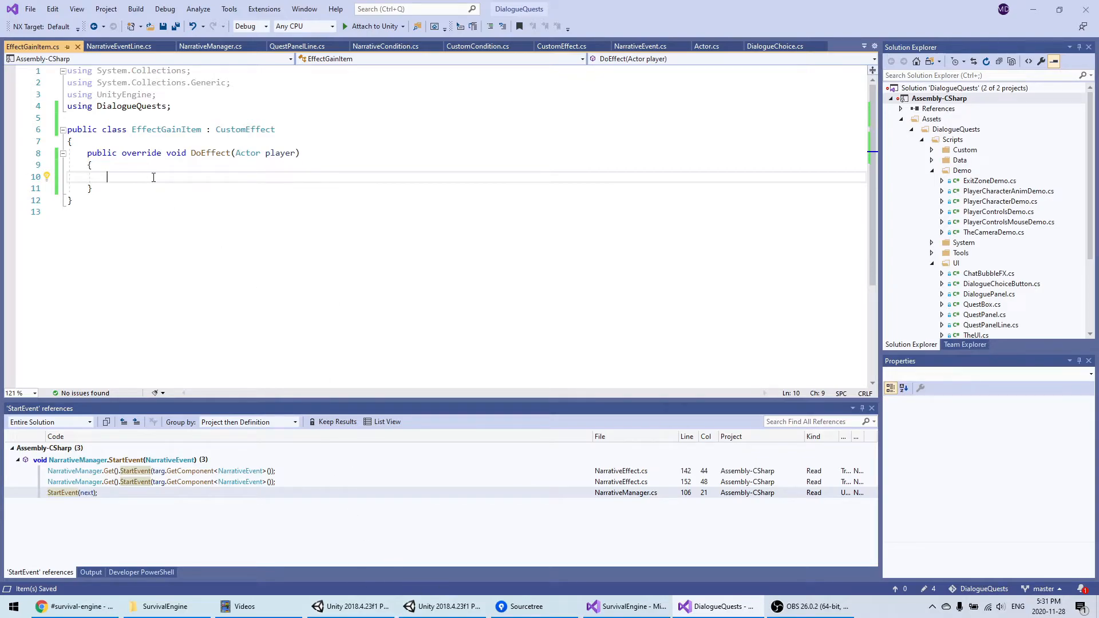
Begin an Instantiate call in DoEffect and declare a public GameObject field named item at the top of the class
type("I")
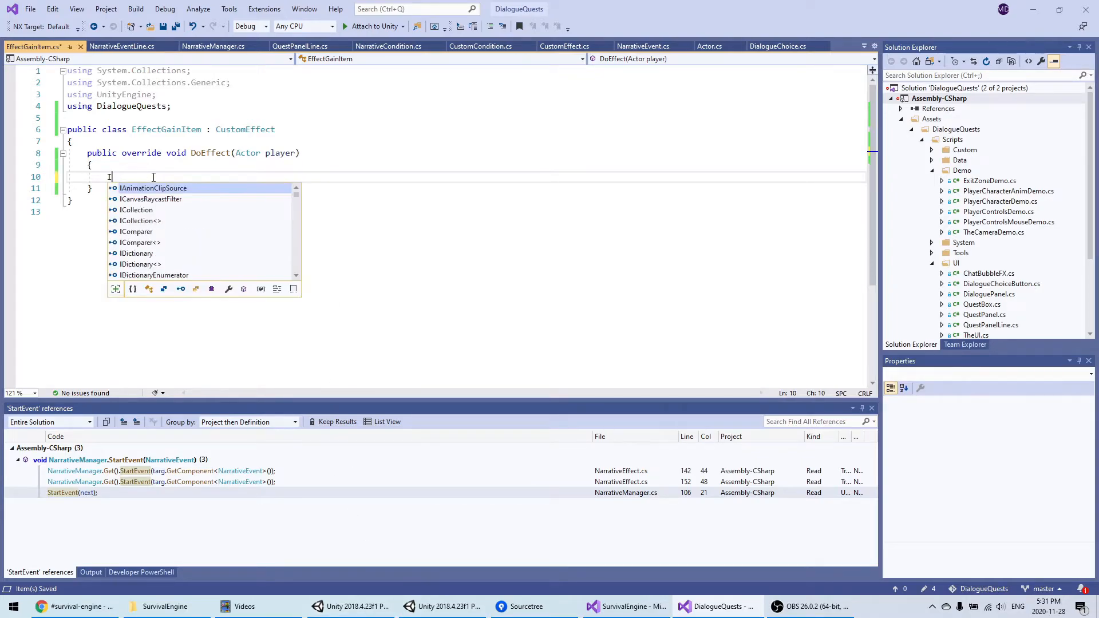
type("nstantiate(")
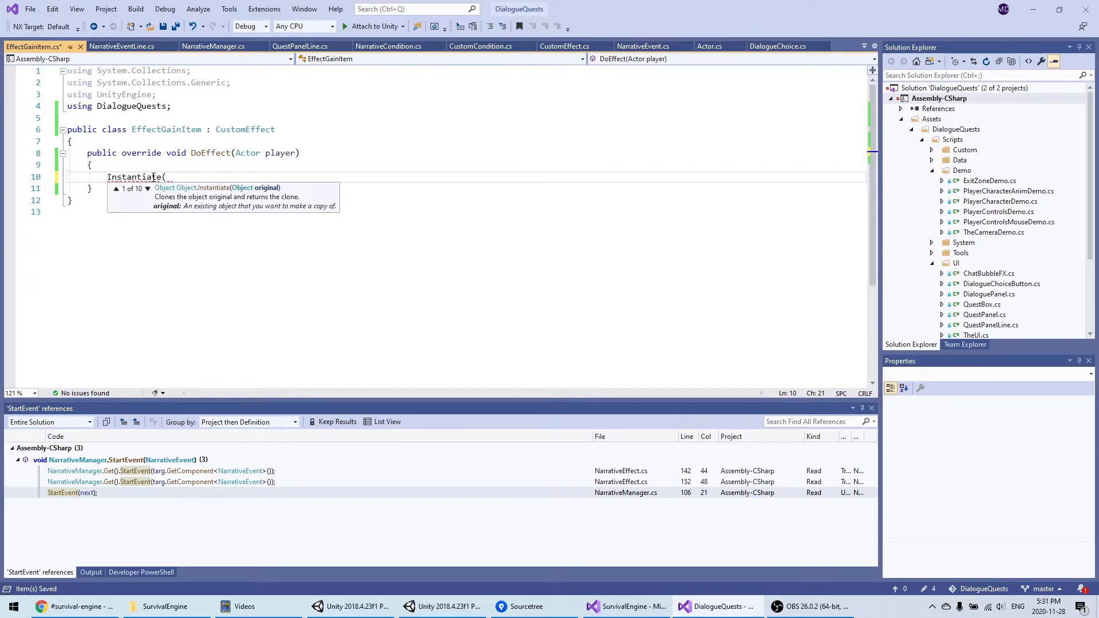
left_click(78, 143)
key("Return")
key("Return")
key("Up")
type("public GameObject ")
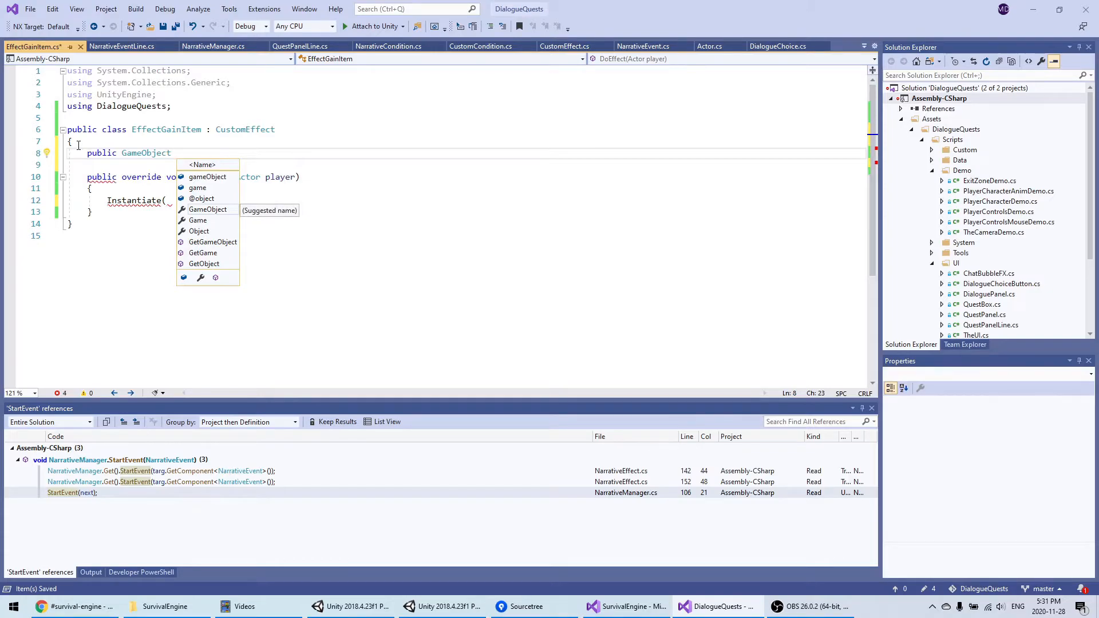
type("item;")
key("Left")
Complete the Instantiate call with the arguments item, player.transform.position and Quaternion.identity, and save the script
left_click(190, 198)
type("item, player.transform.position);")
key("ctrl+s")
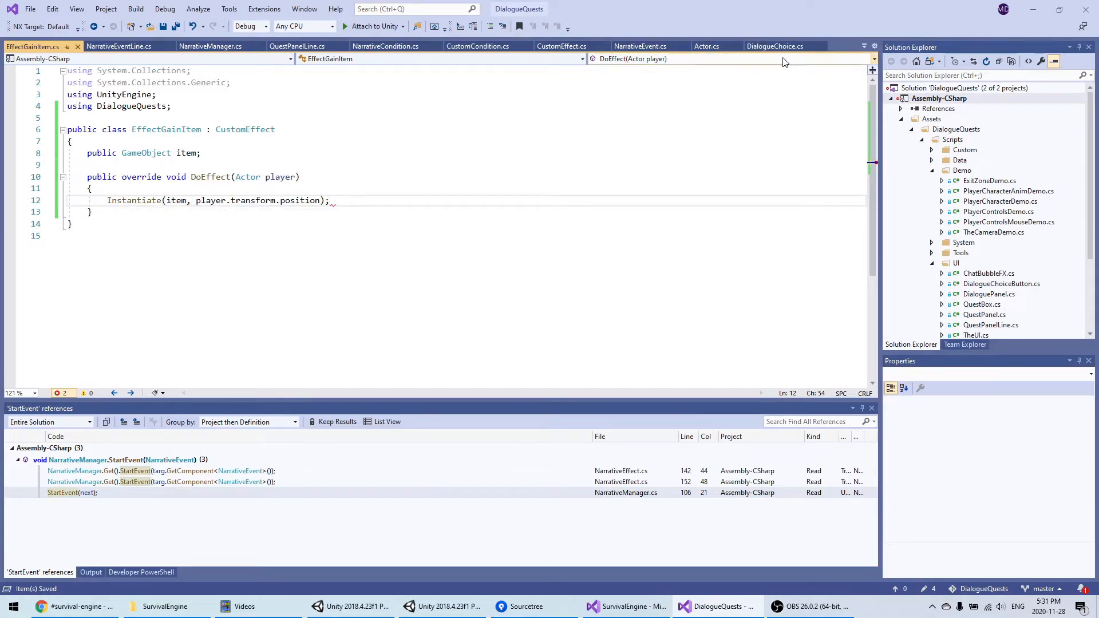
left_click(320, 200)
type(", Quaternion.")
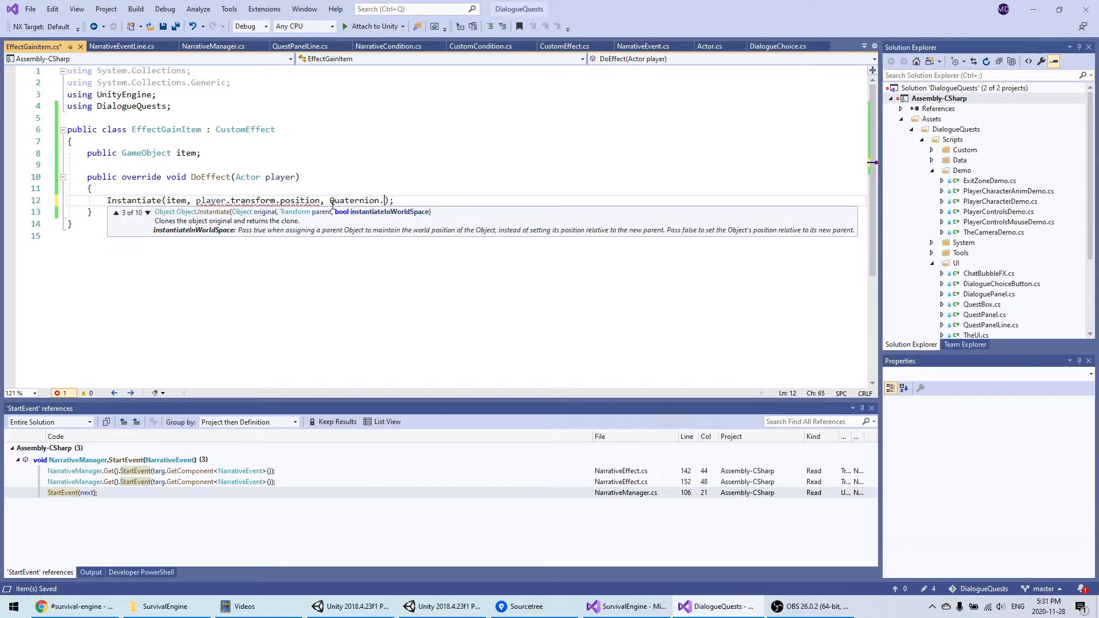
type("identity")
key("ctrl+s")
left_click(569, 202)
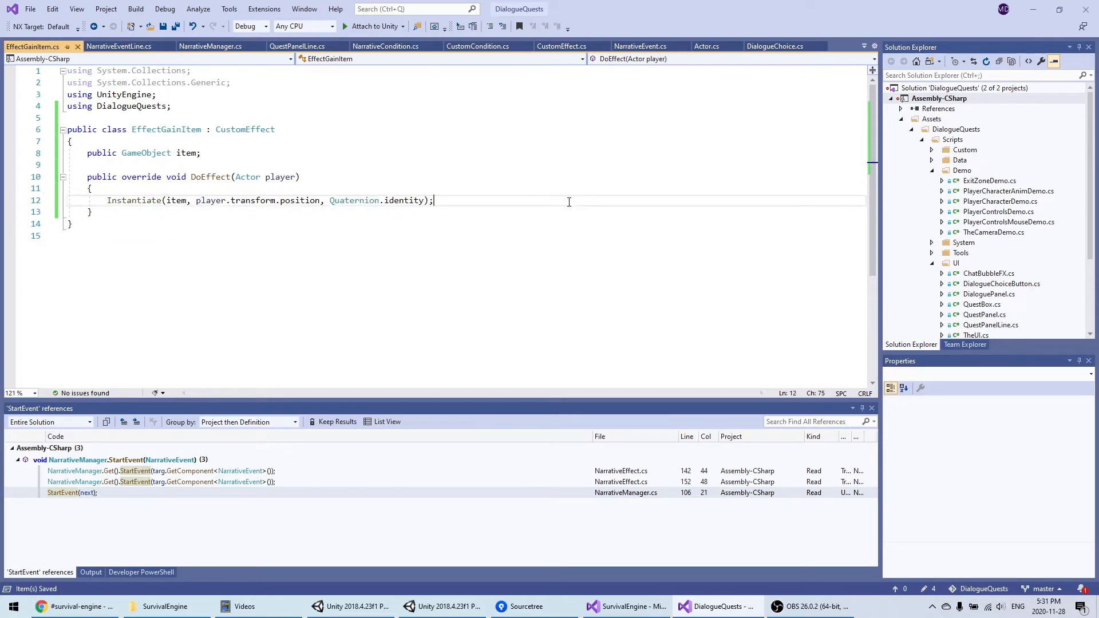
Create a C# script named HasItem in Unity's Scripts/Custom folder and open it in Visual Studio
left_click(443, 606)
left_click(715, 178)
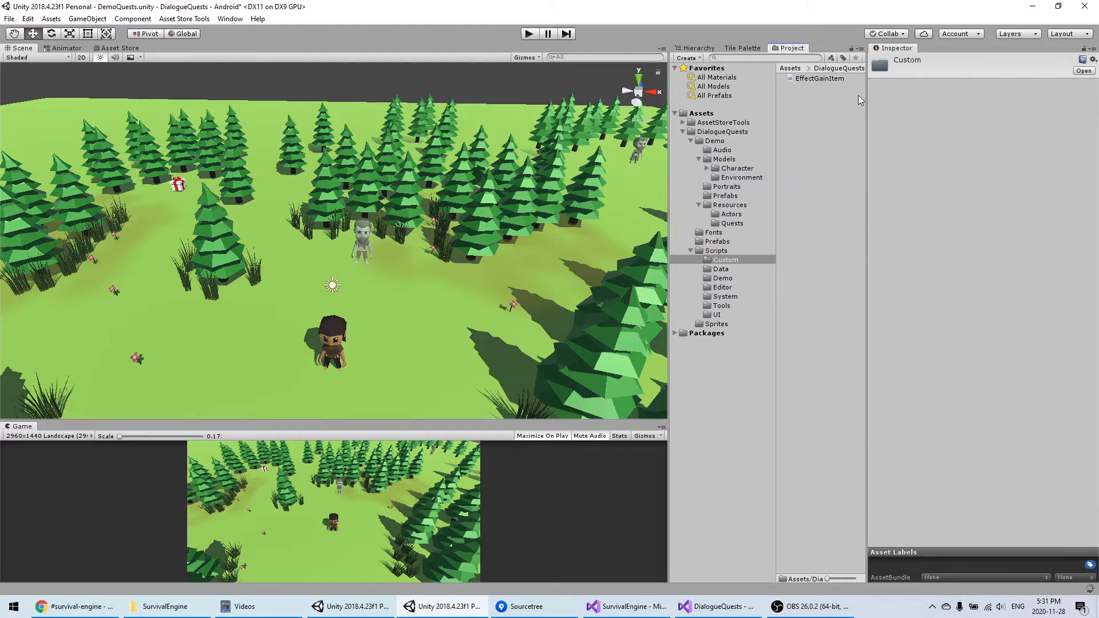
type("HasItem")
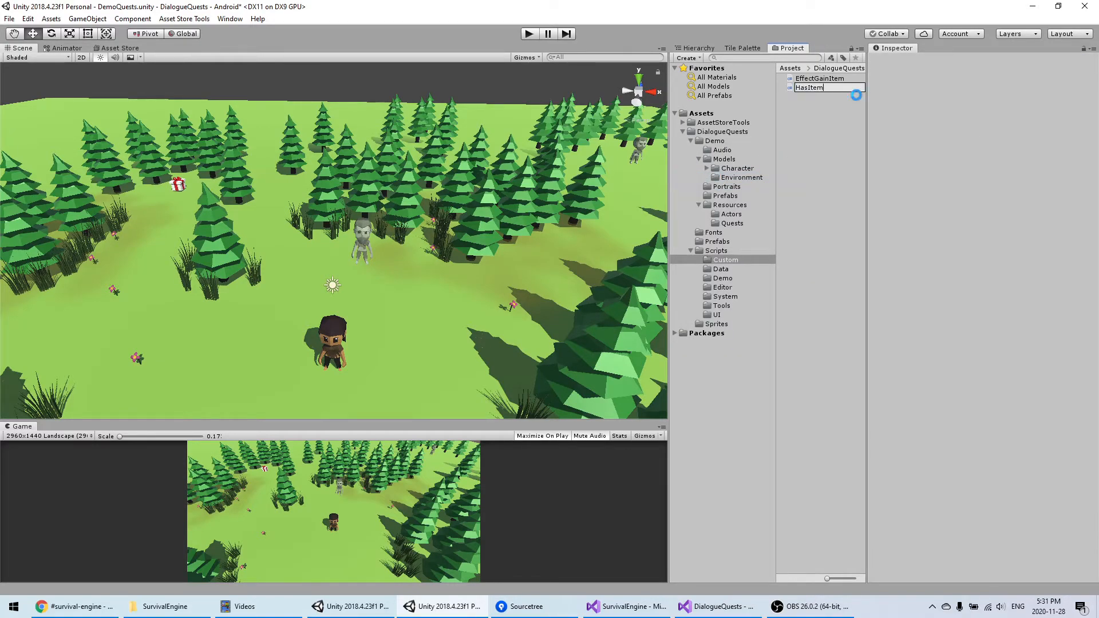
key("Return")
double_click(821, 89)
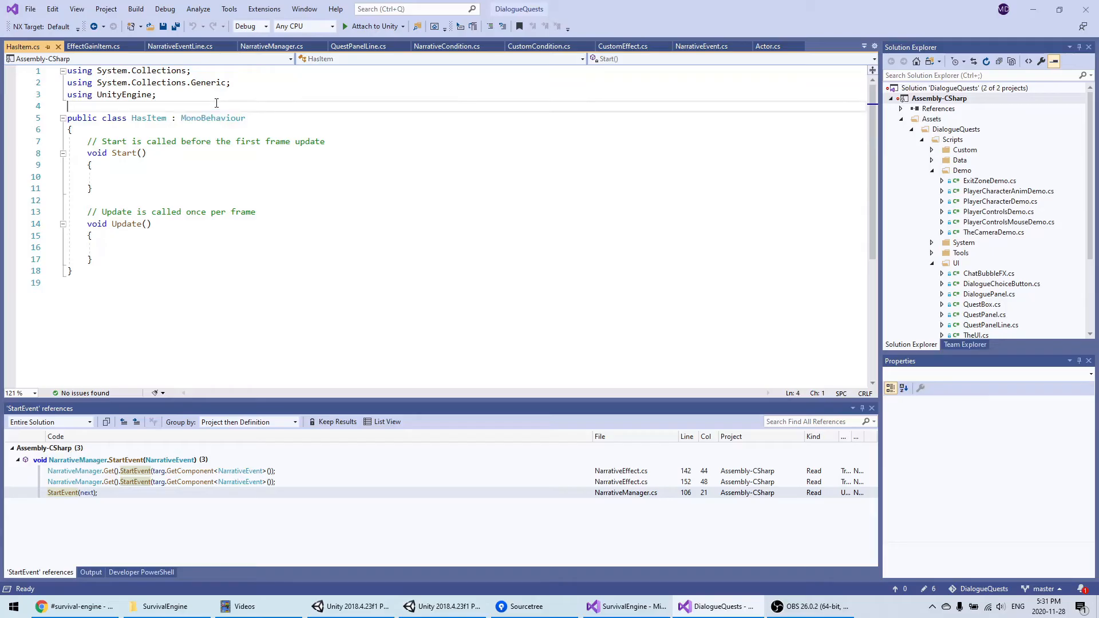
Add "using DialogueQuests;" to the HasItem script and make the class inherit from CustomCondition
type("using DialogueQuests;")
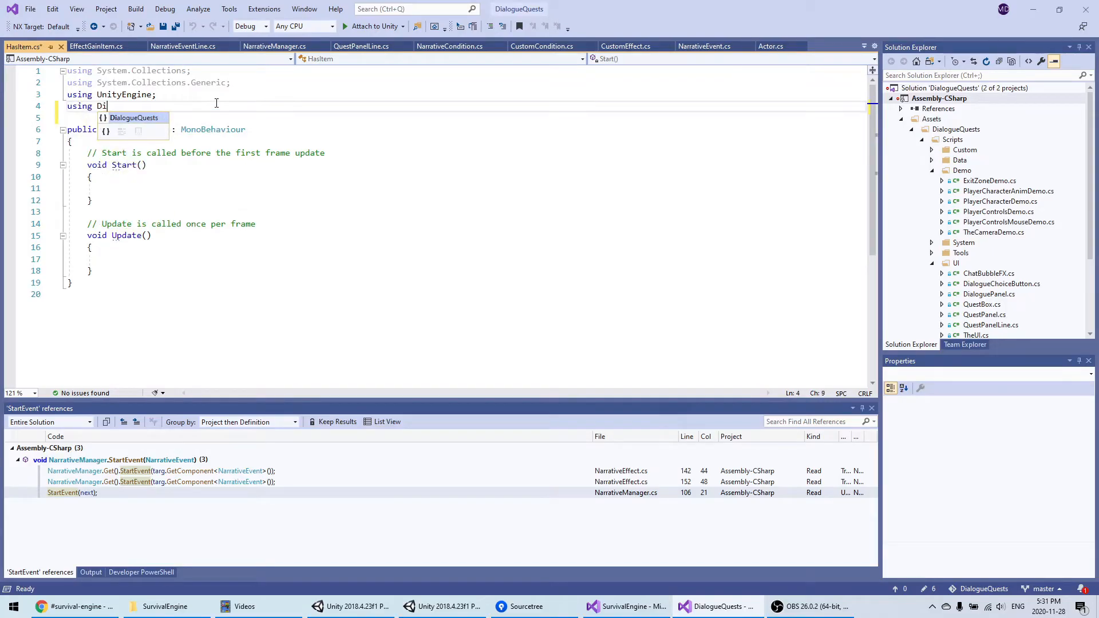
key("ctrl+s")
double_click(206, 129)
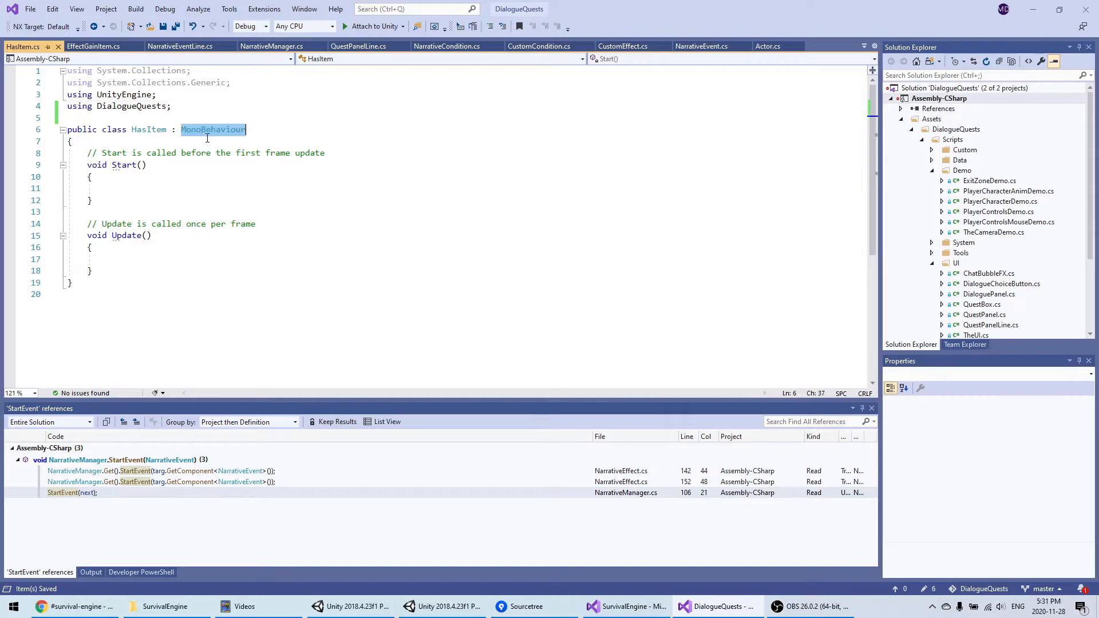
type("CustomCondition")
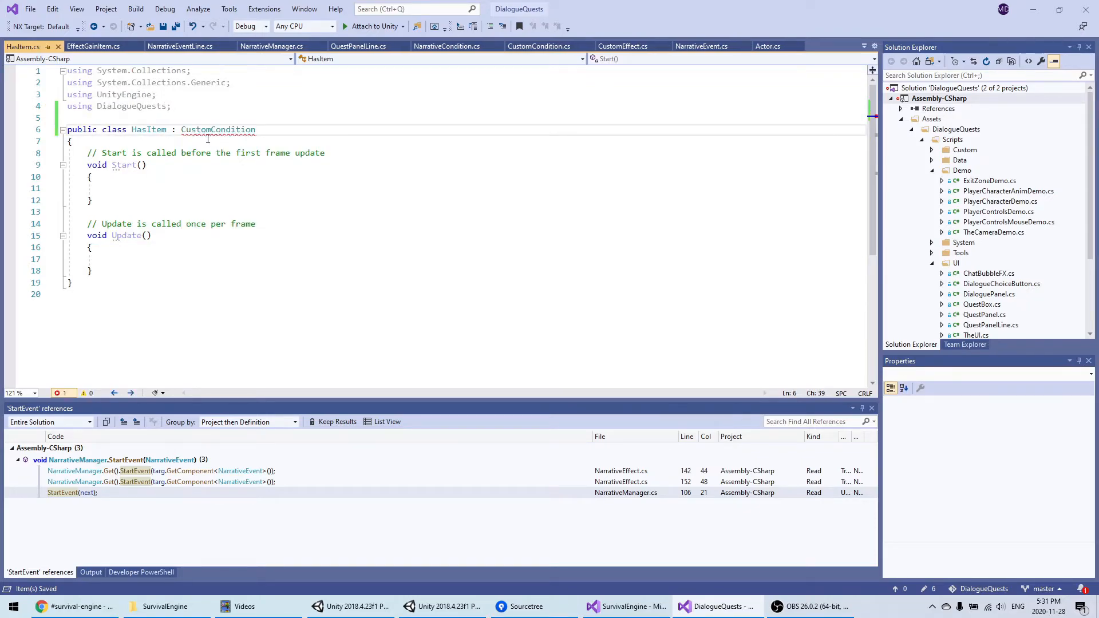
Replace the Start and Update methods in HasItem with a public override of IsMet(Actor player)
left_click_drag(139, 270, 87, 153)
key("Delete")
type("pub")
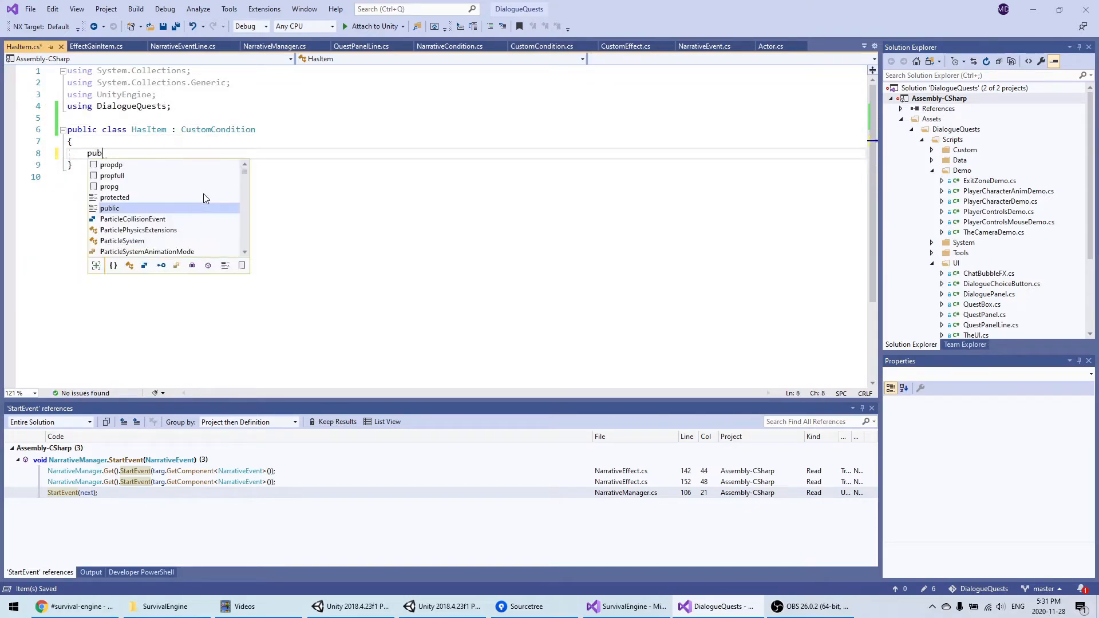
type("lic override")
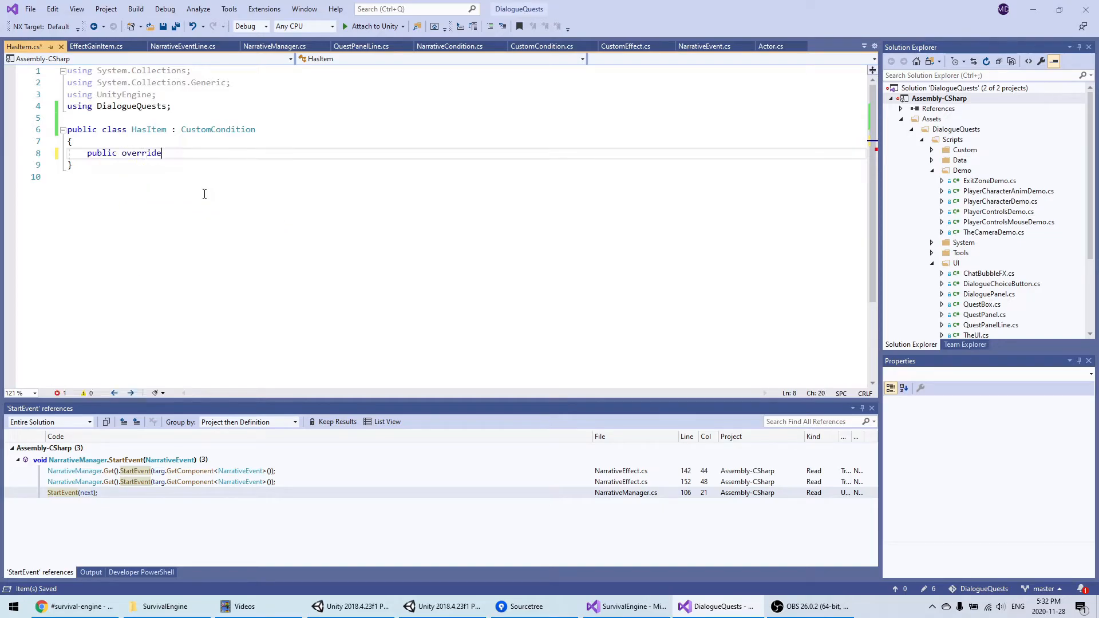
key("Down")
key("Down")
key("Return")
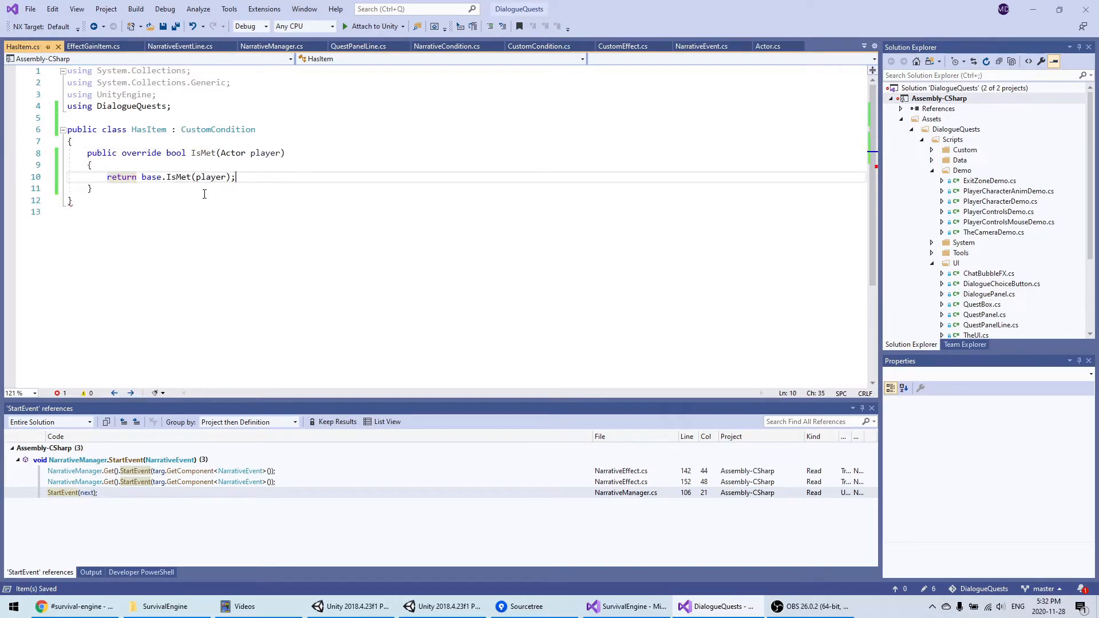
Make IsMet return FindObjectOfType<Item>() instead of the base call, and save the script
key("BackSpace")
type("return")
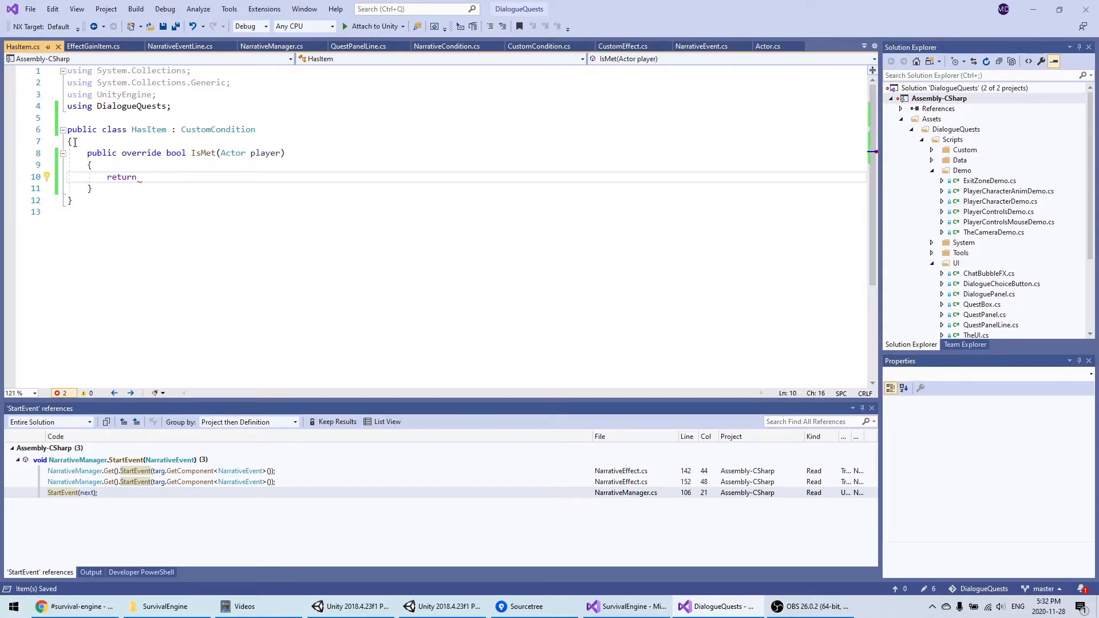
type("true;")
key("BackSpace")
type("FindObjectOfType<Item")
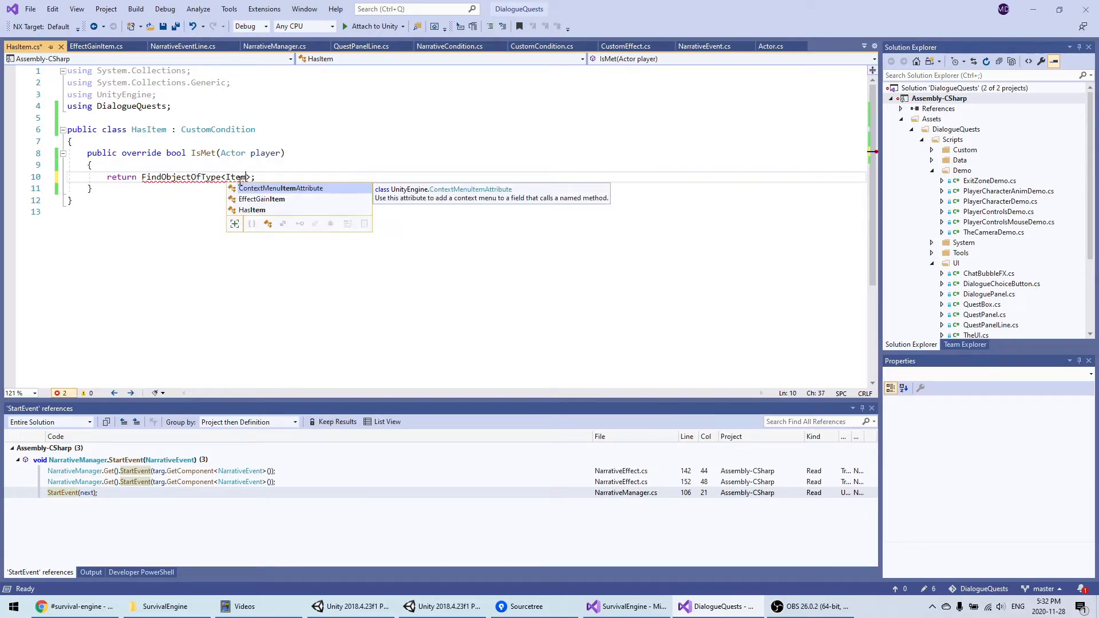
type(">(")
key("BackSpace")
type("()")
key("ctrl+s")
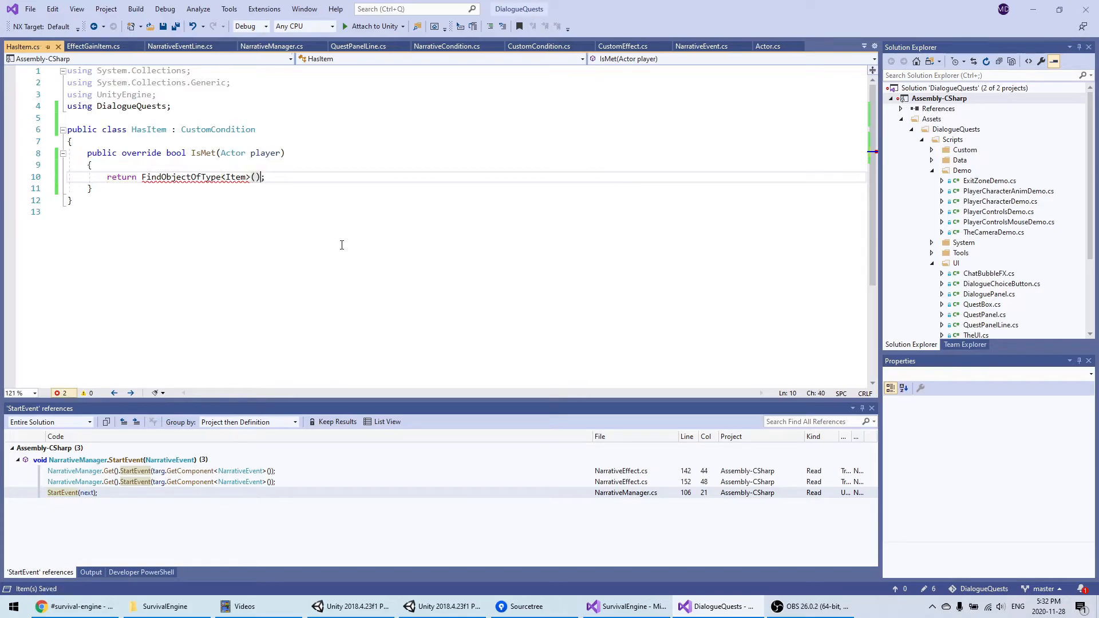
Switch to Unity and create a C# script named Item in the Custom scripts folder
key("alt+Tab")
right_click(815, 163)
mouse_move(818, 166)
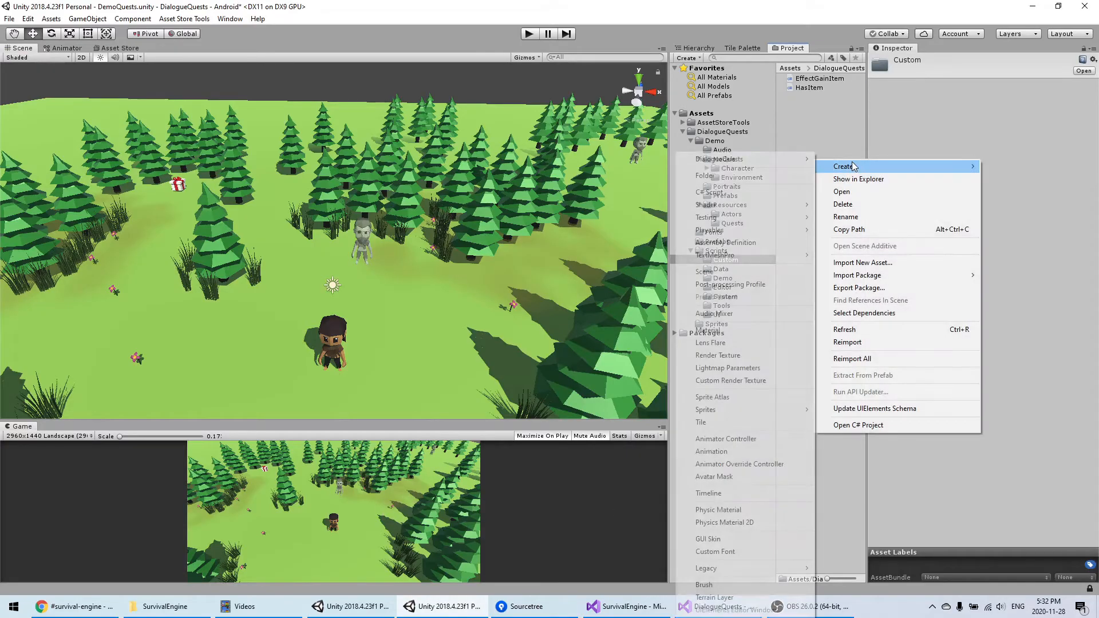
left_click(730, 196)
type("Item")
key("Return")
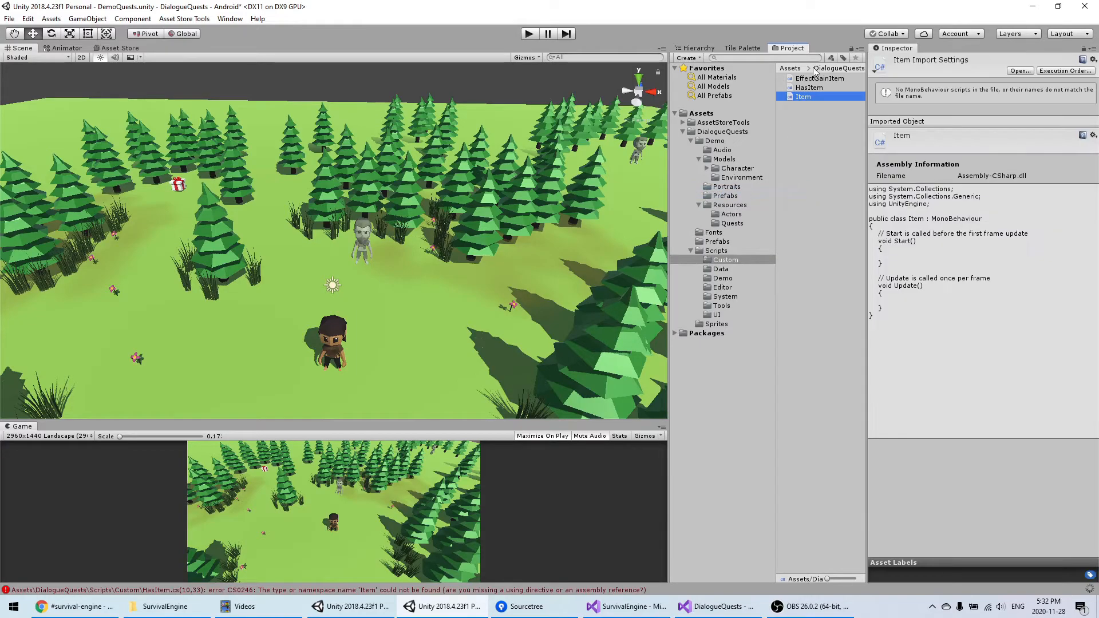
key("alt+Tab")
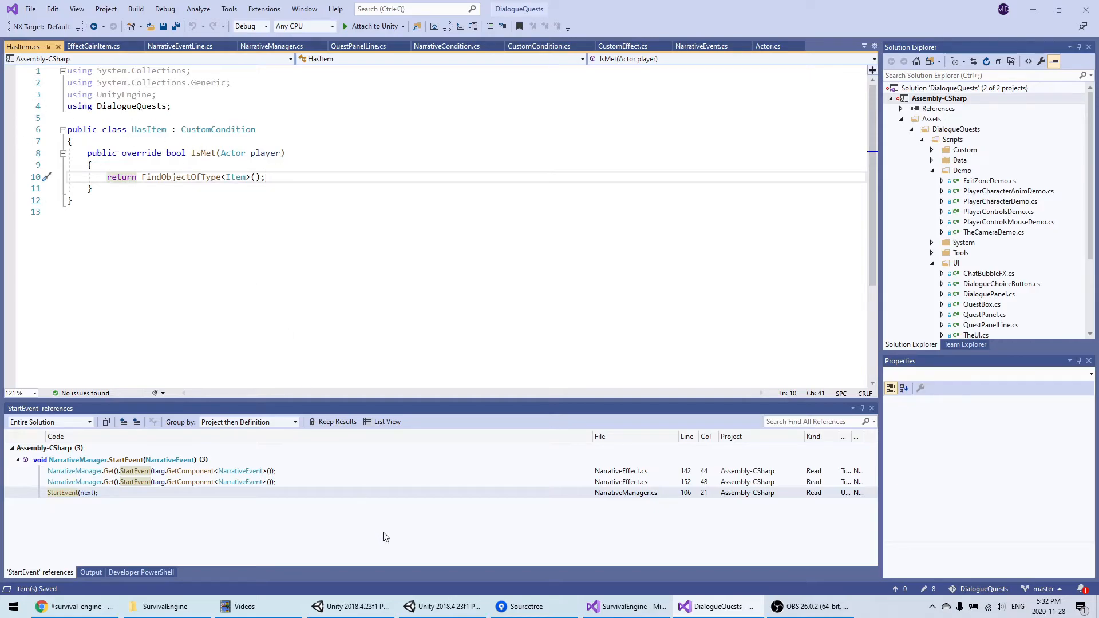
left_click(443, 606)
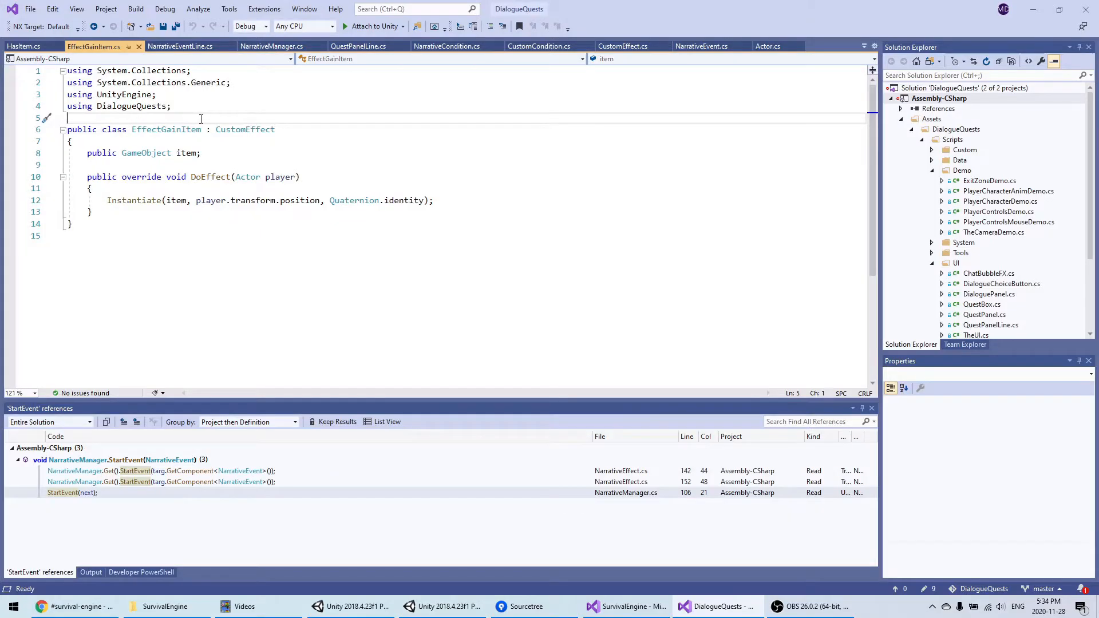
Add a [CreateAssetMenu()] attribute above the EffectGainItem class and save the script
key("Return")
type("[C")
key("Escape")
type("CreateAssetMenu()")
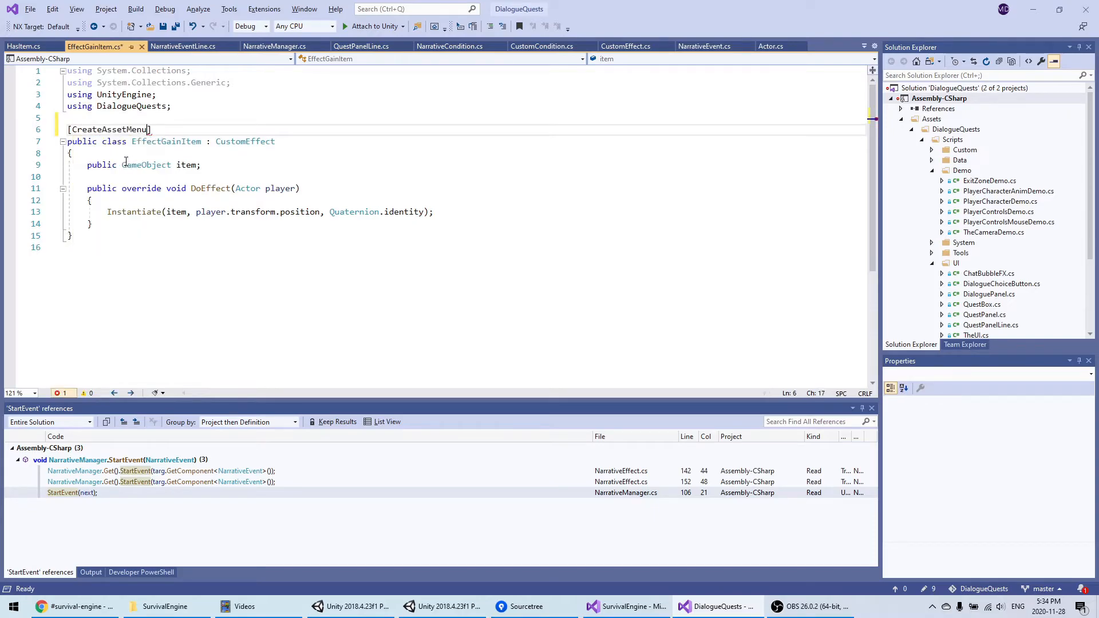
key("ctrl+s")
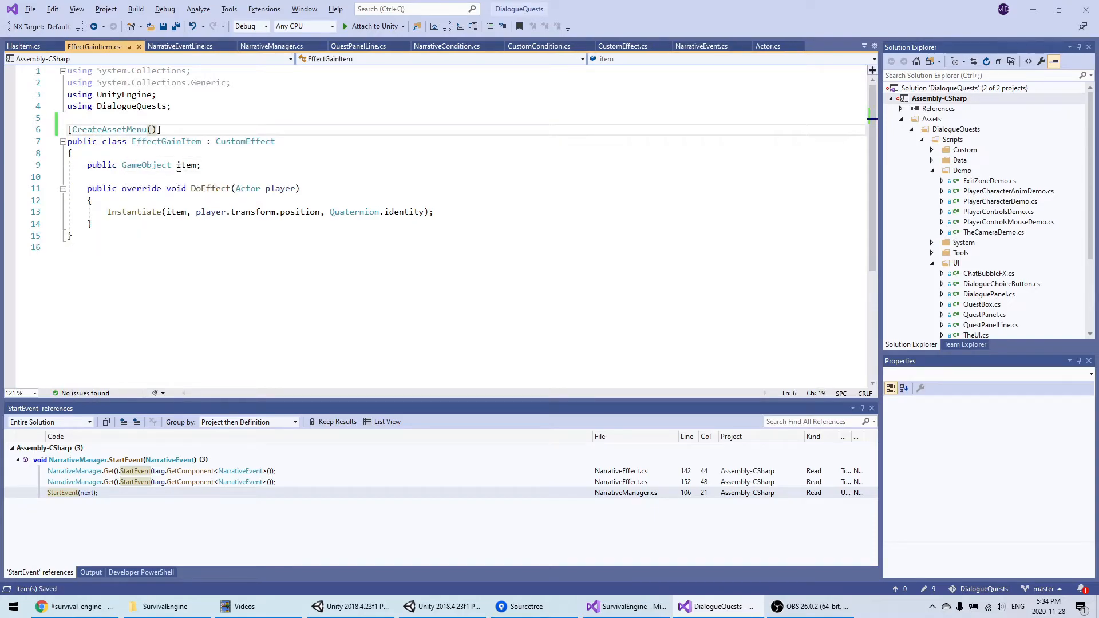
Give the CreateAssetMenu attribute the fileName "GainItem" and an empty menuName argument, and save the script
left_click(153, 129)
type("fileName = \"\"")
key("Left")
type("Test\"")
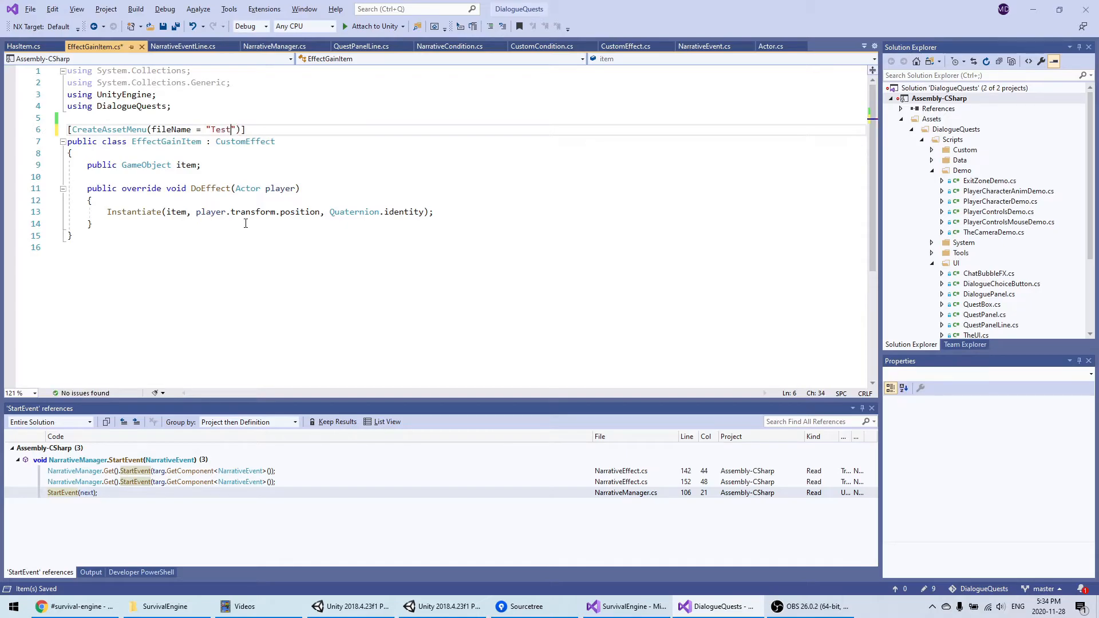
type(", me")
type("nuName = \"\"")
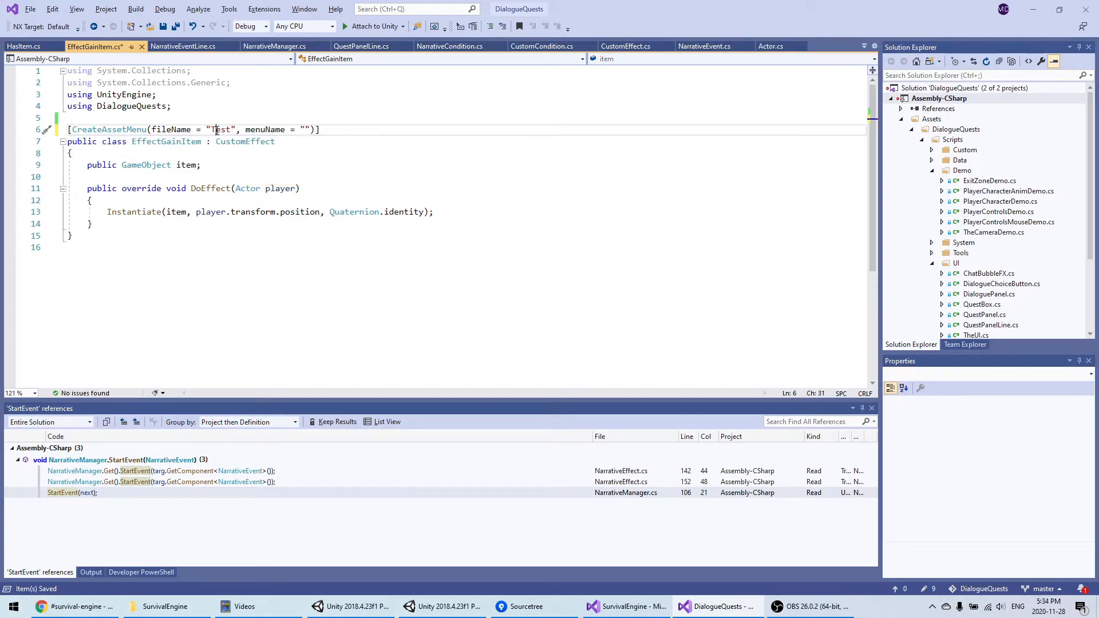
double_click(217, 130)
type("GainItem")
key("ctrl+s")
Set the attribute's menuName to "CustomEffect/GainItem", add order = 0, and save the script
left_click(325, 130)
type("CustomEf")
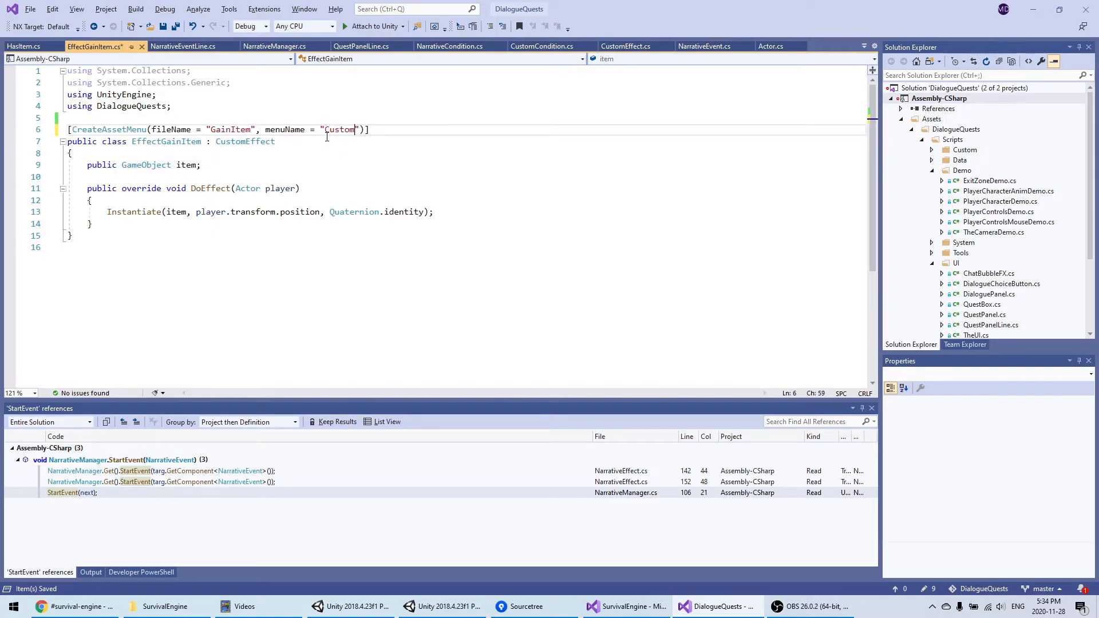
type("fect/GainItem")
key("ctrl+s")
type("\", order =0")
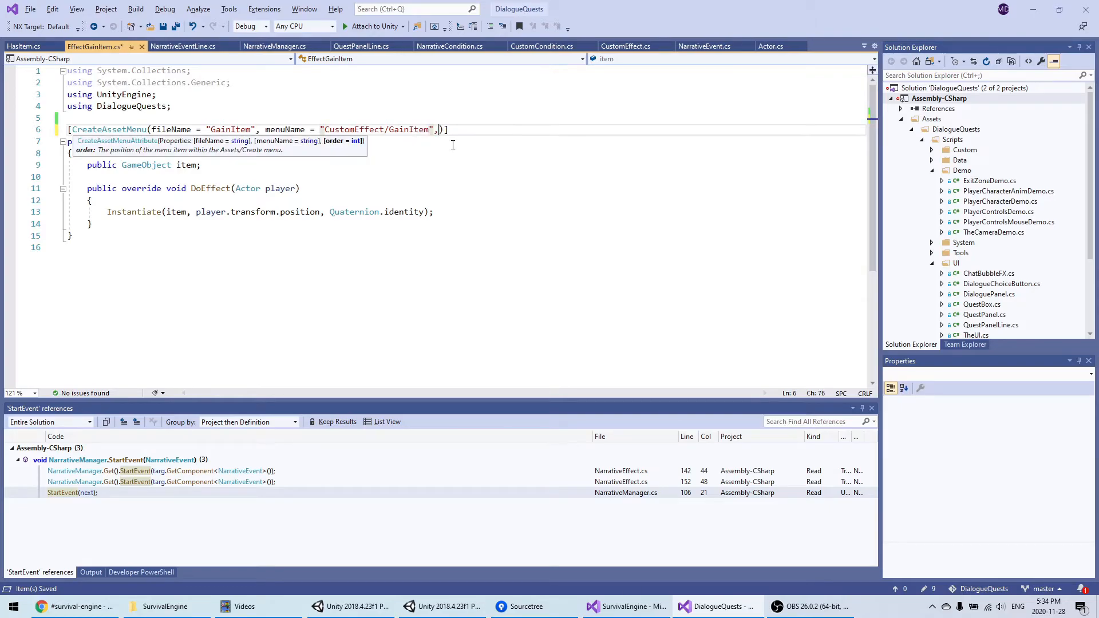
key("ctrl+s")
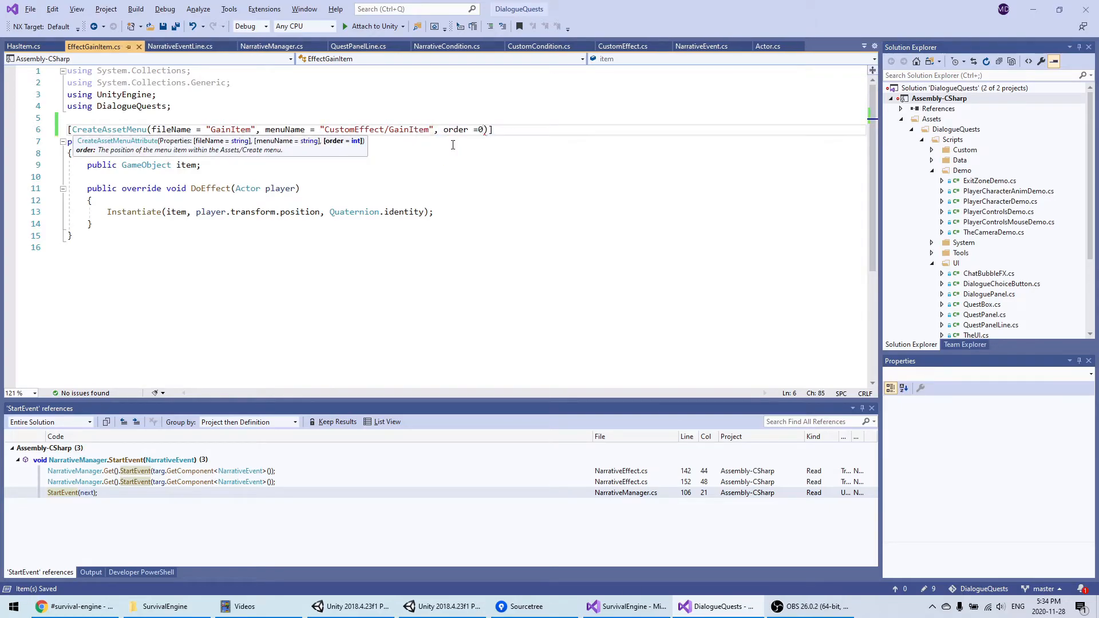
Copy the CreateAssetMenu attribute from EffectGainItem to the line above the HasItem class
left_click_drag(514, 130, 68, 131)
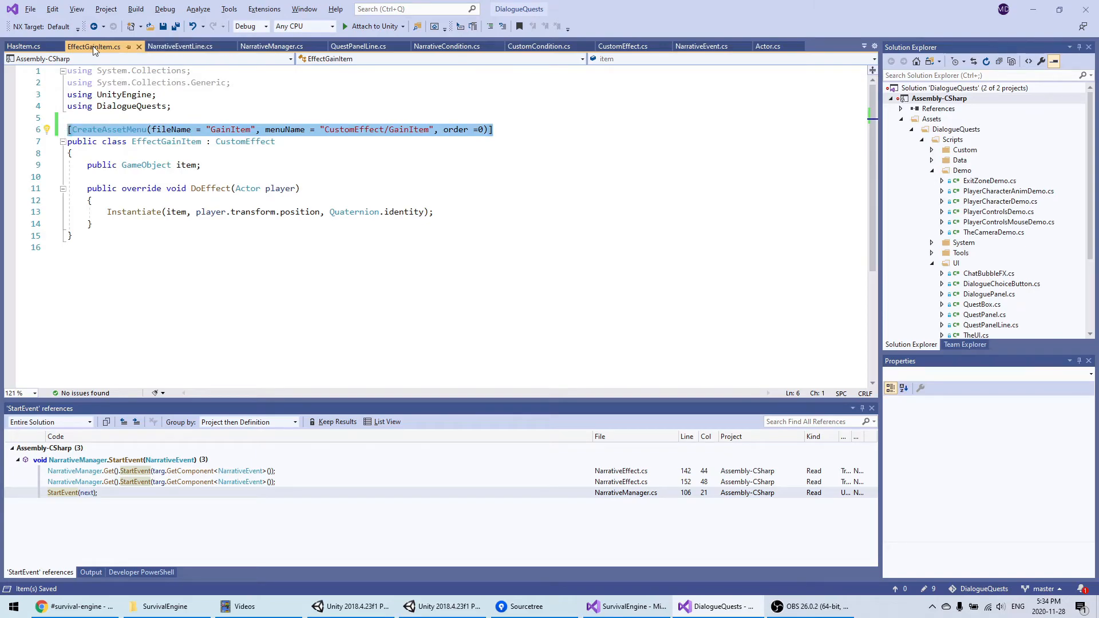
left_click(23, 46)
key("Return")
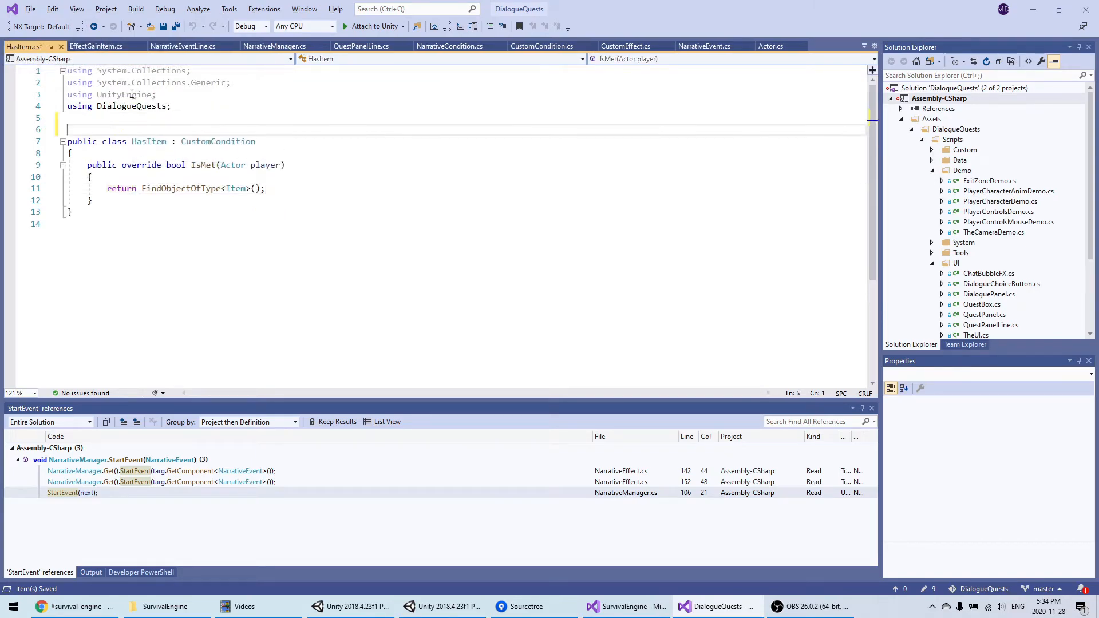
type("[CreateAssetMenu(fileName = \"GainItem\", menuName = \"CustomEffect/GainItem\", order = 0)]")
Change the HasItem attribute to fileName "HasItem" and menuName "CustomCondition/HasItem", and save the script
double_click(148, 142)
key("ctrl+c")
double_click(230, 129)
key("ctrl+v")
double_click(405, 130)
key("ctrl+v")
key("ctrl+s")
left_click(424, 150)
double_click(370, 128)
type("CustomCondition")
key("ctrl+s")
Switch to Unity and create a HasItem custom condition asset in the Custom folder, keeping its default name
key("alt+Tab")
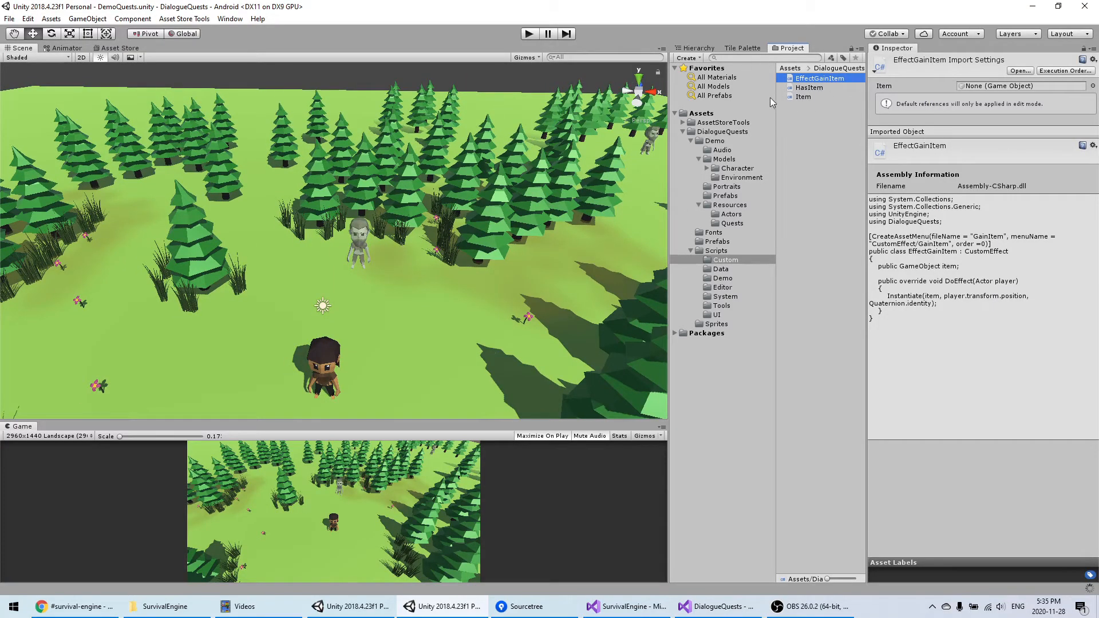
right_click(798, 140)
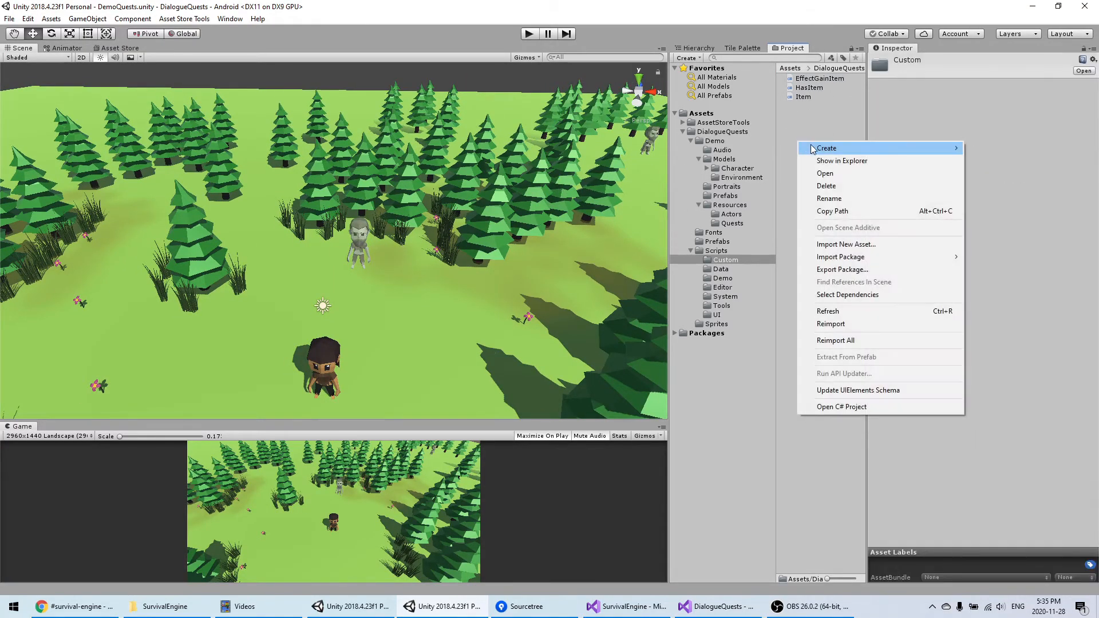
mouse_move(813, 148)
mouse_move(742, 139)
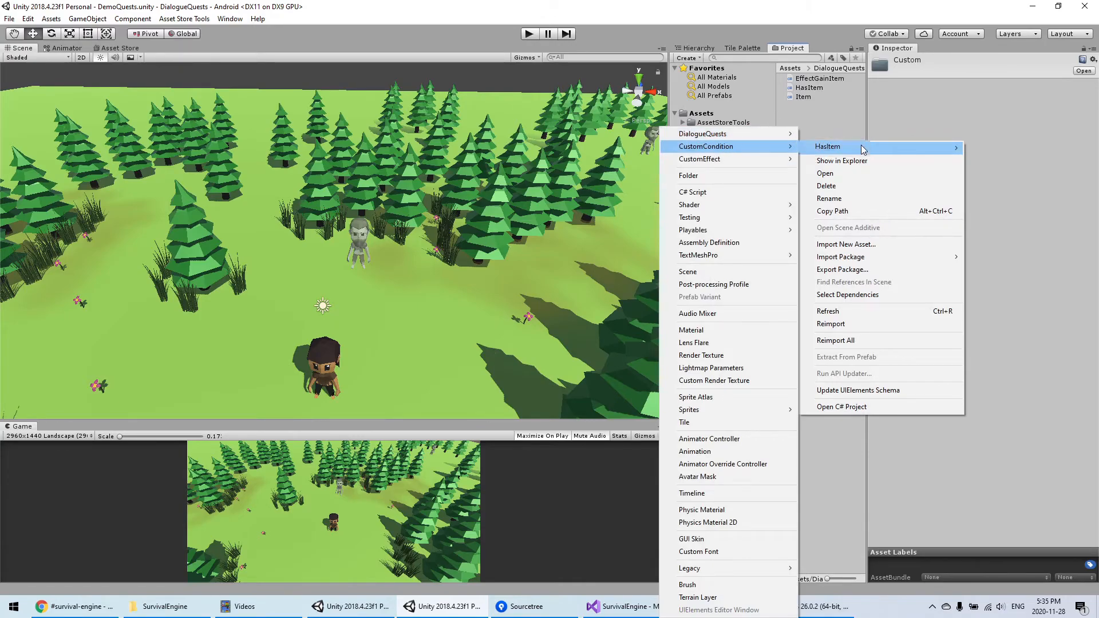
left_click(863, 148)
key("Return")
Create a GainItem custom effect asset in the Custom folder, keeping its default name
right_click(811, 150)
mouse_move(839, 156)
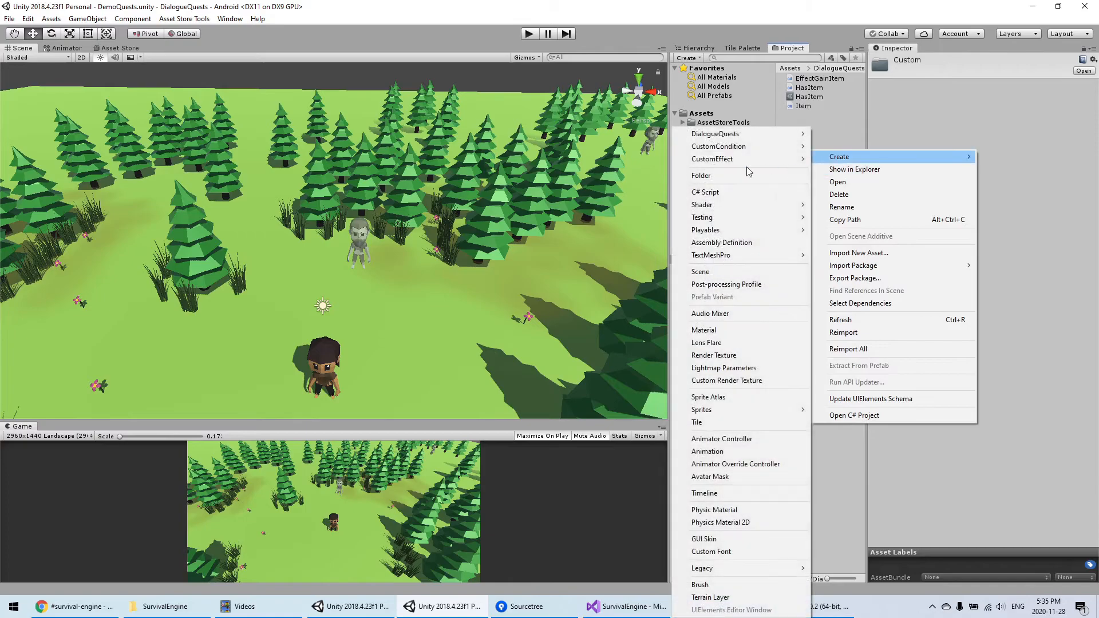
mouse_move(738, 159)
left_click(836, 157)
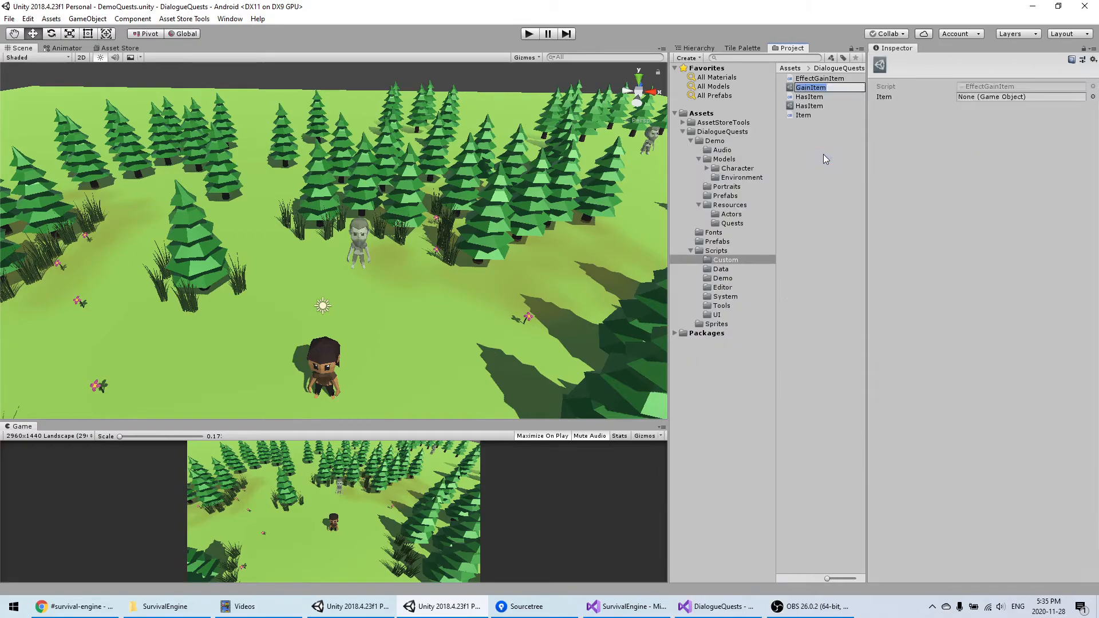
key("Return")
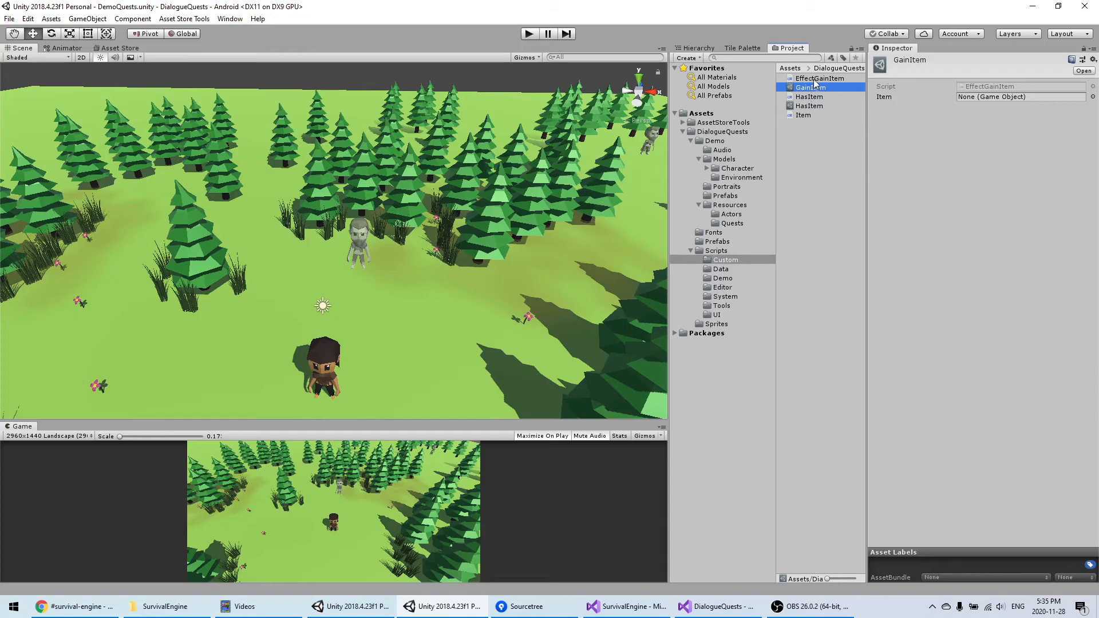
Duplicate the GainItem asset twice and delete both copies
key("ctrl+d")
key("ctrl+d")
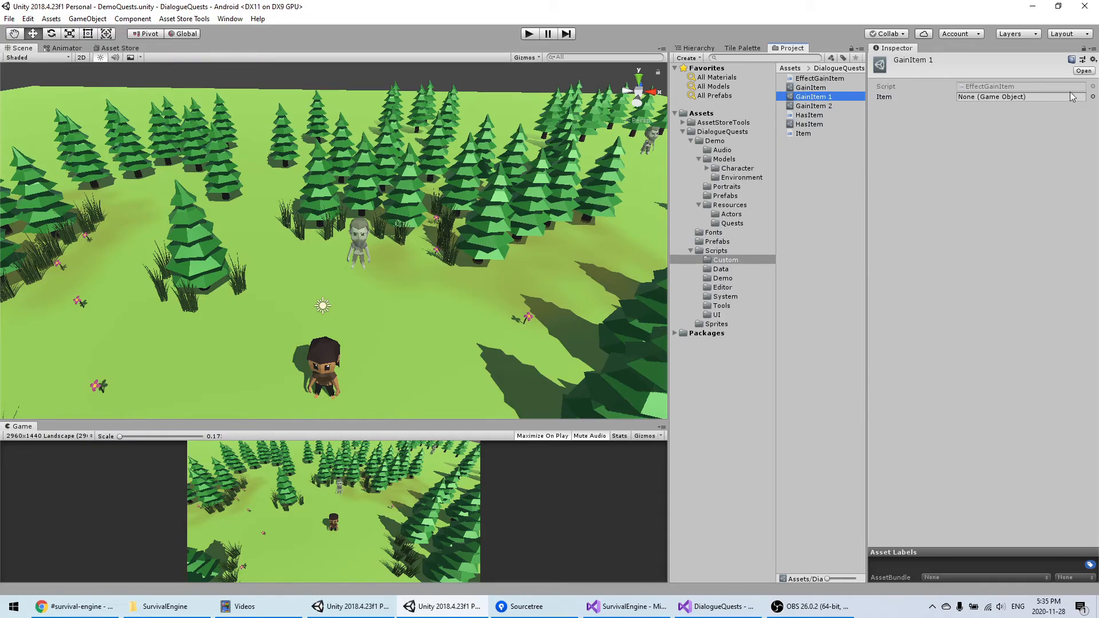
left_click(817, 98, "shift")
key("Delete")
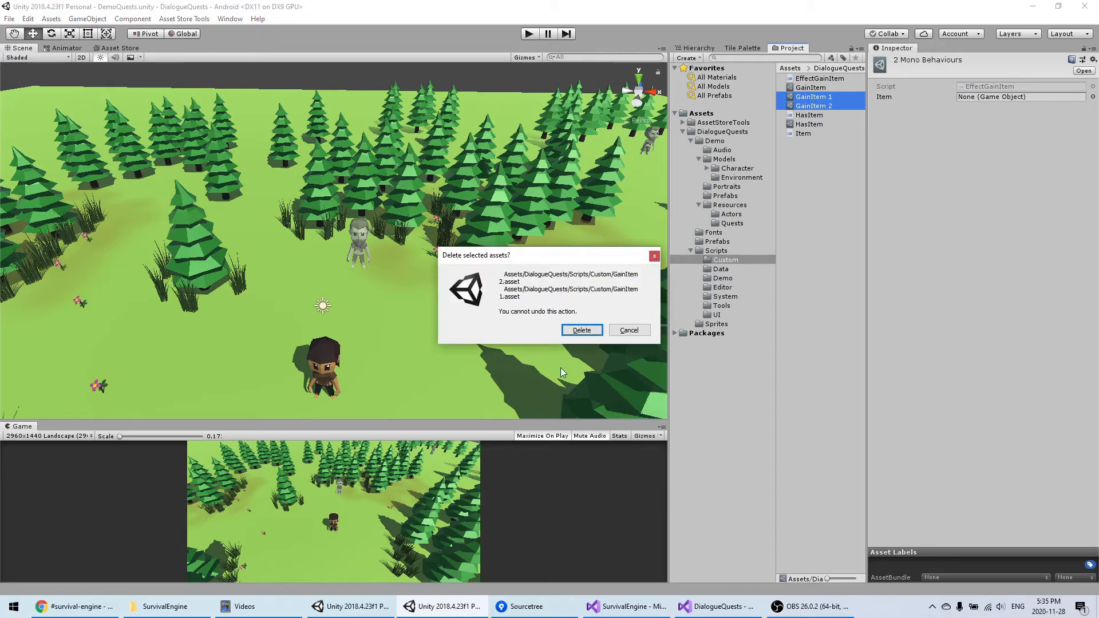
left_click(582, 330)
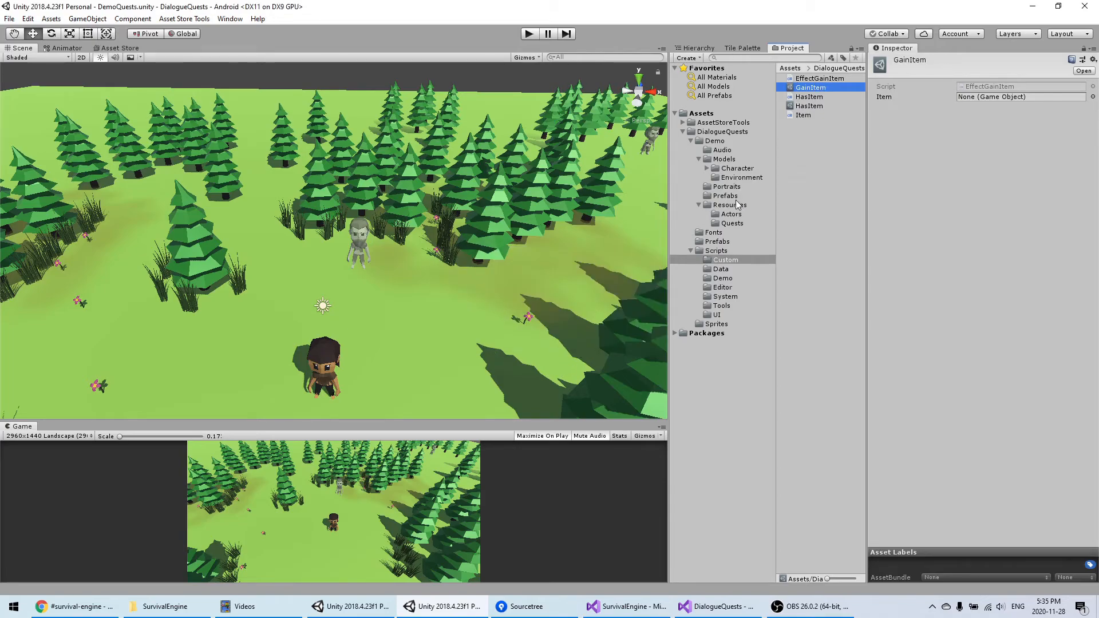
Assign the Gift prefab from the Demo Prefabs folder as GainItem's item and return to the Custom scripts folder
left_click(725, 195)
left_click_drag(801, 97, 1042, 102)
left_click(716, 251)
left_click(725, 260)
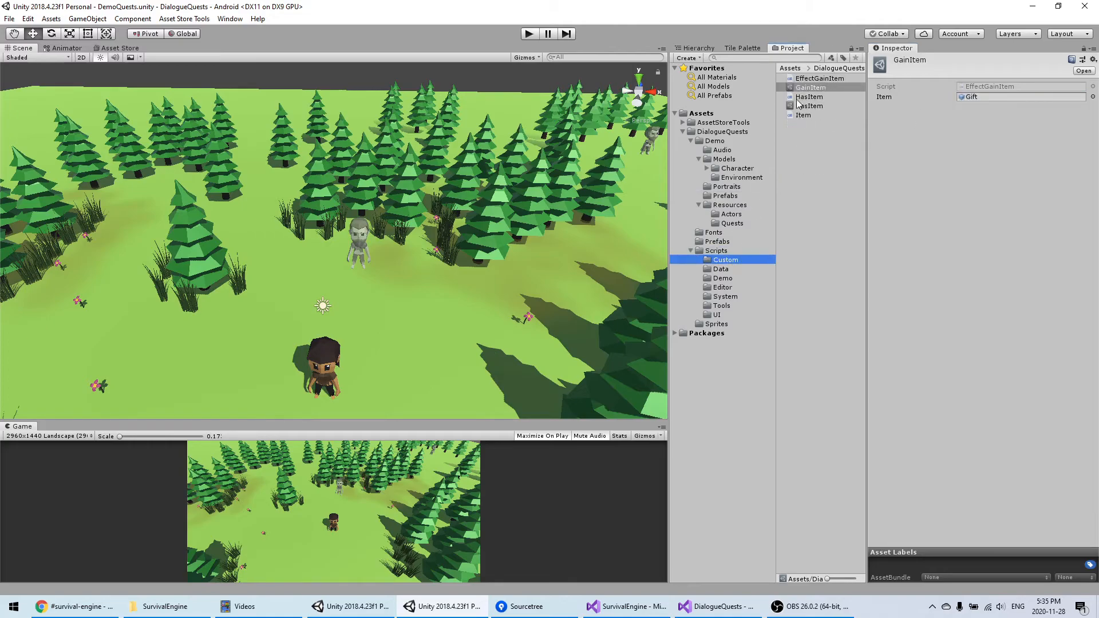
Expand FirstTalk under GhostA and deactivate the TalkYes, TalkNo, SecondTalk and QuestCompletedTalk objects
left_click(698, 48)
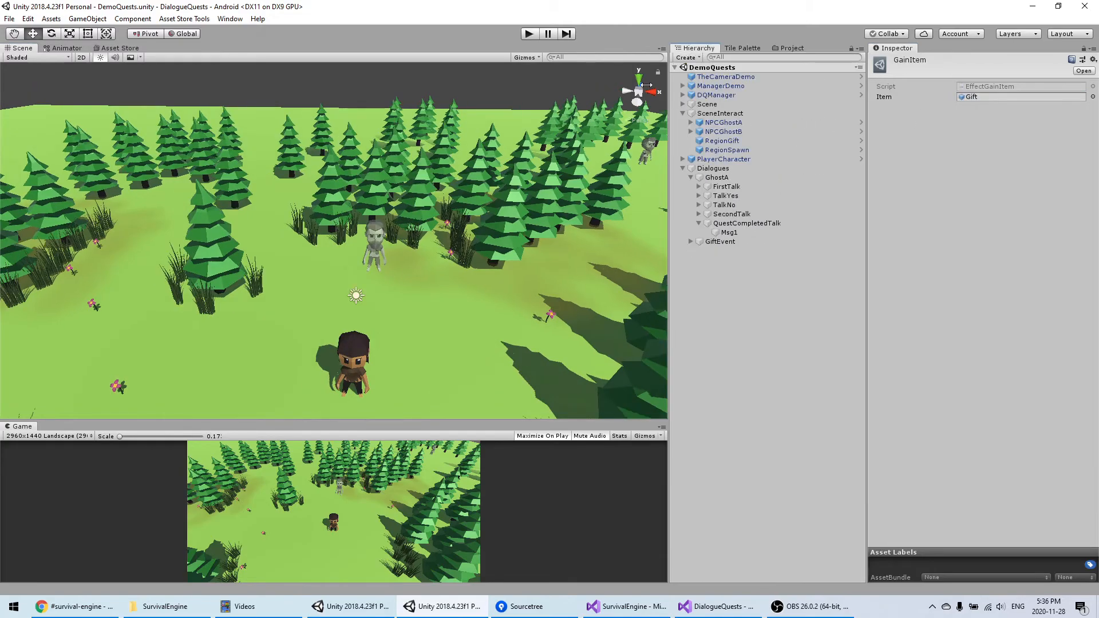
middle_click_drag(516, 163, 505, 141)
left_click(749, 214)
left_click(741, 233)
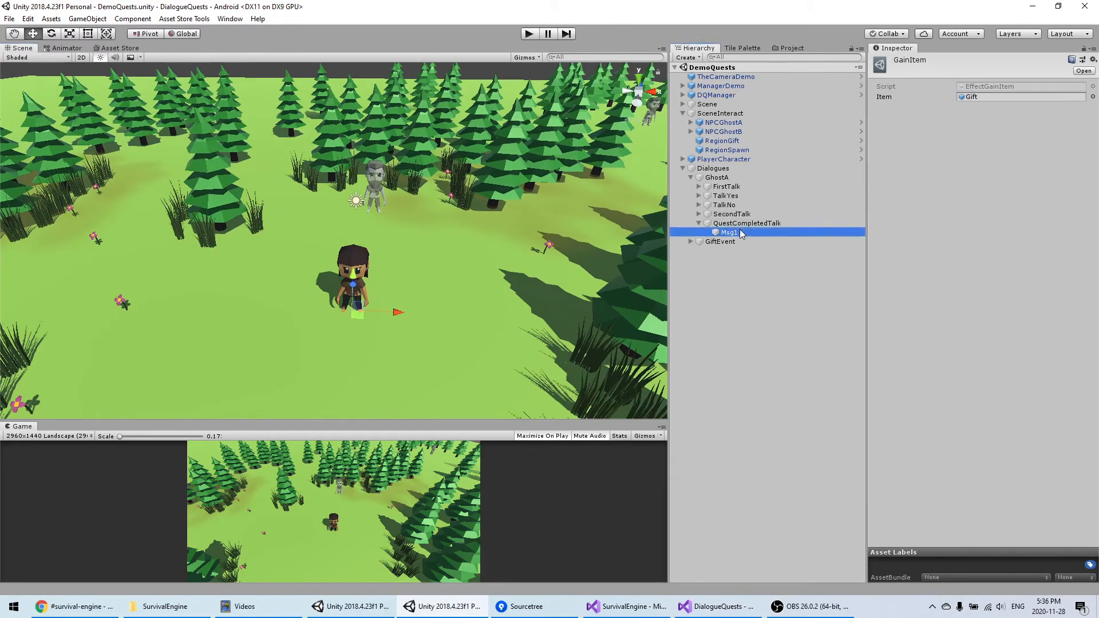
left_click_drag(407, 193, 417, 200, "alt")
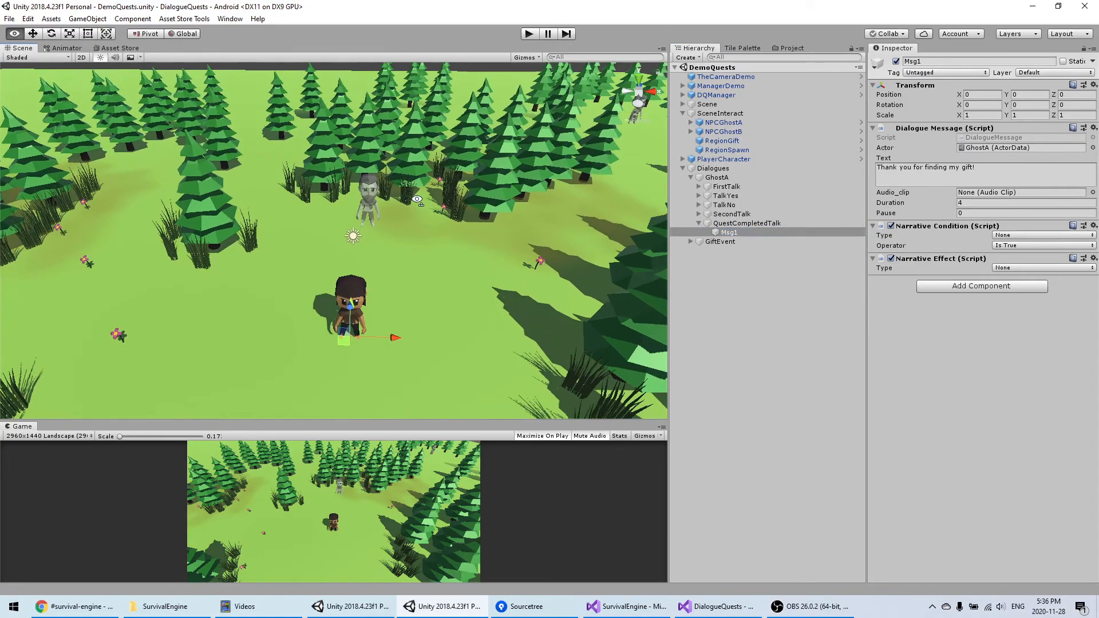
left_click(699, 187)
left_click(729, 196)
left_click(726, 214)
left_click(746, 242, "shift")
key("ctrl+z")
key("ctrl+z")
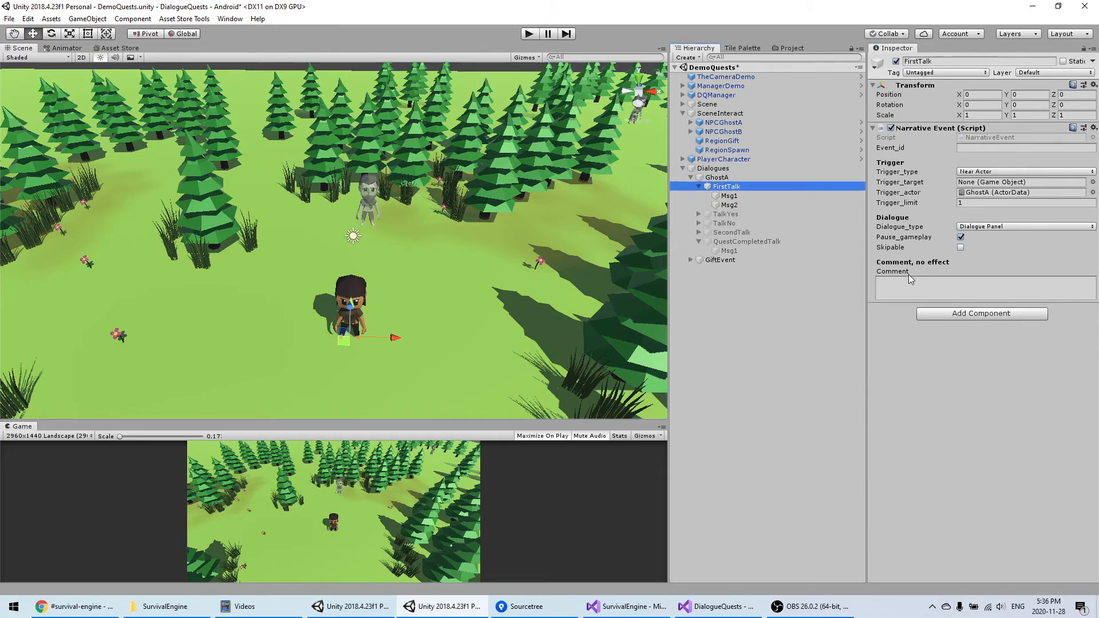
Remove the extra components from FirstTalk's Msg2 so that only Transform and Dialogue Message remain
left_click(729, 205)
right_click(922, 228)
left_click(971, 249)
right_click(922, 228)
left_click(971, 249)
Add a Narrative Effect component to FirstTalk's Msg2
left_click(944, 232)
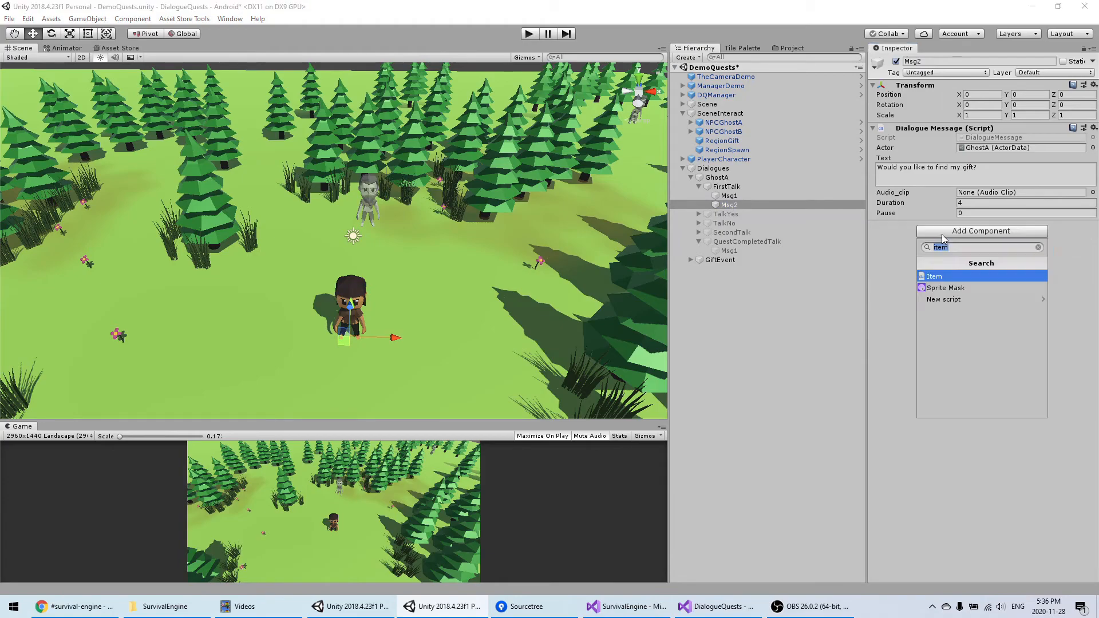
key("BackSpace")
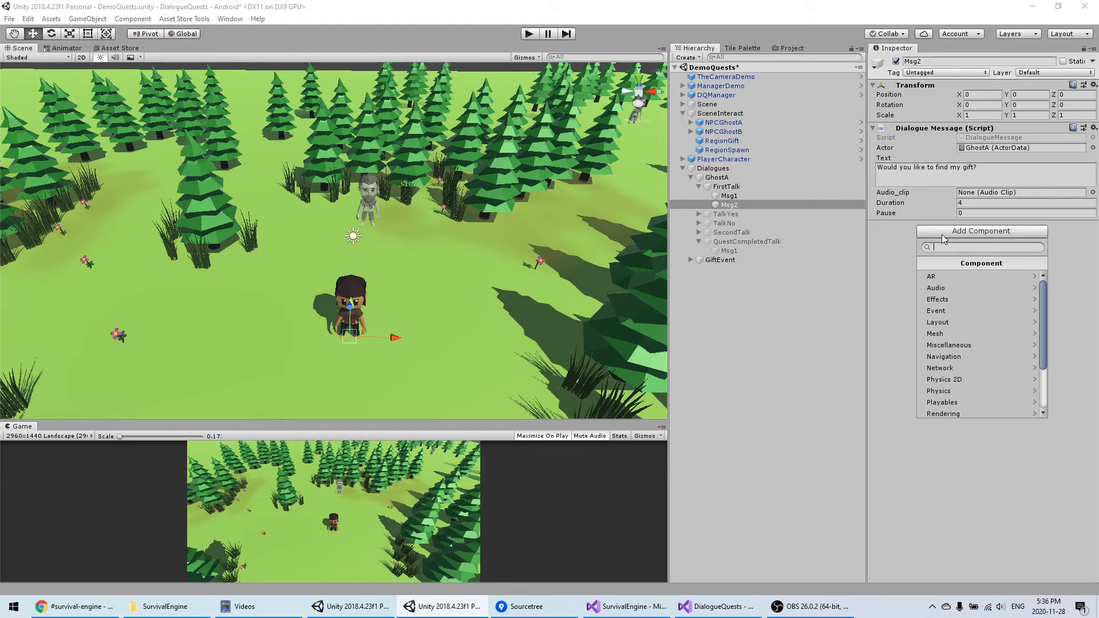
type("Eff")
key("Down")
key("Down")
key("Down")
key("Down")
key("Down")
key("Down")
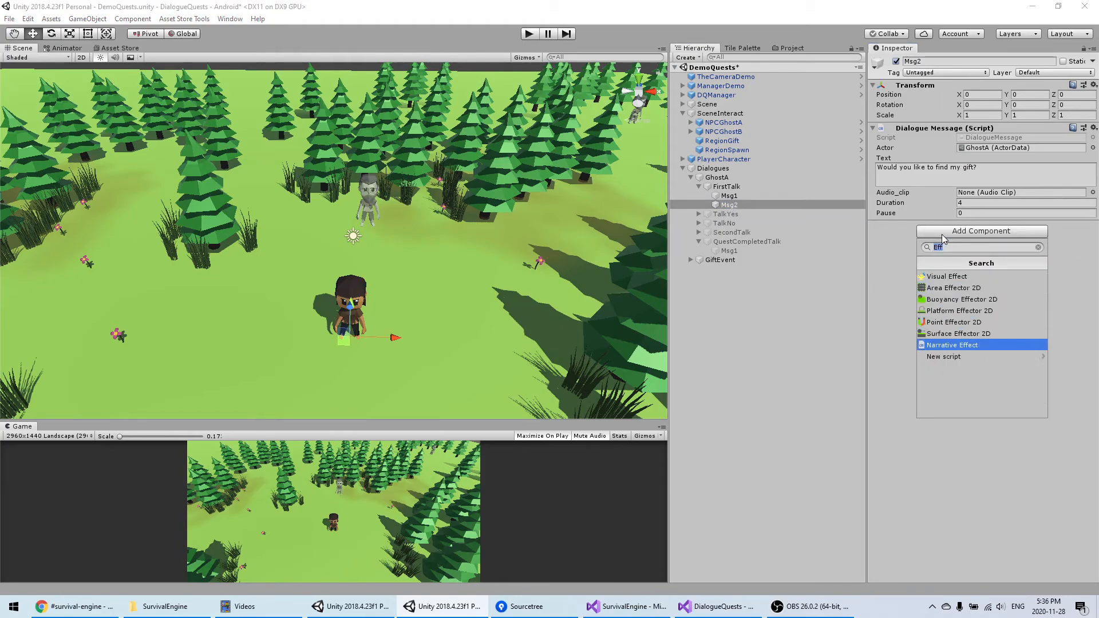
key("Return")
Set Msg2's Narrative Effect type to Custom Effect, assign the GainItem asset to it, and save the scene
left_click(1036, 235)
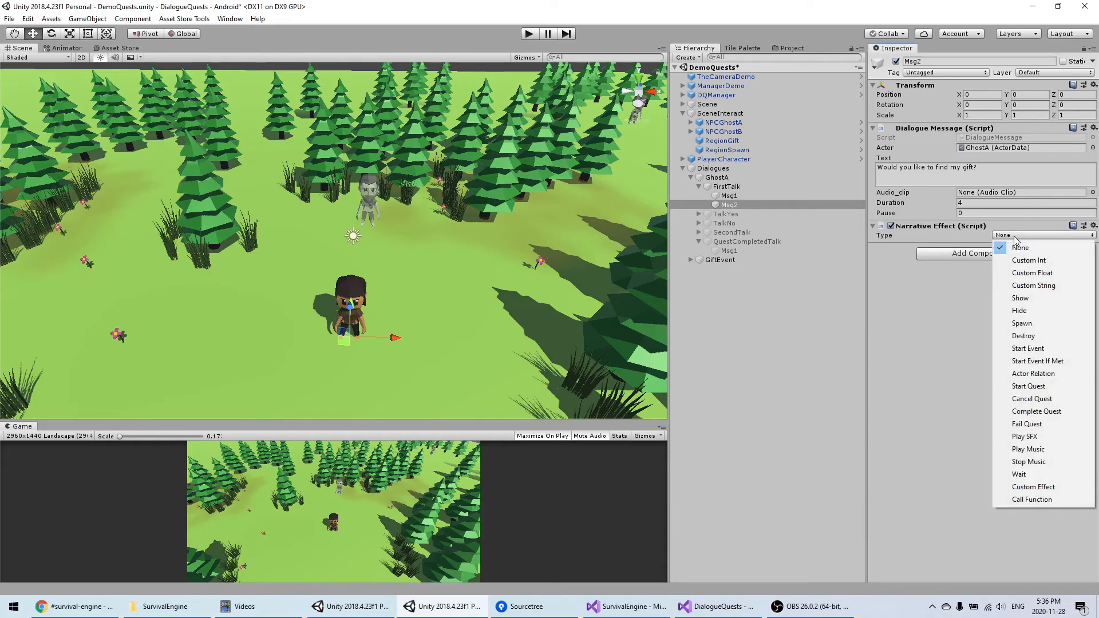
left_click(1043, 488)
left_click(1093, 256)
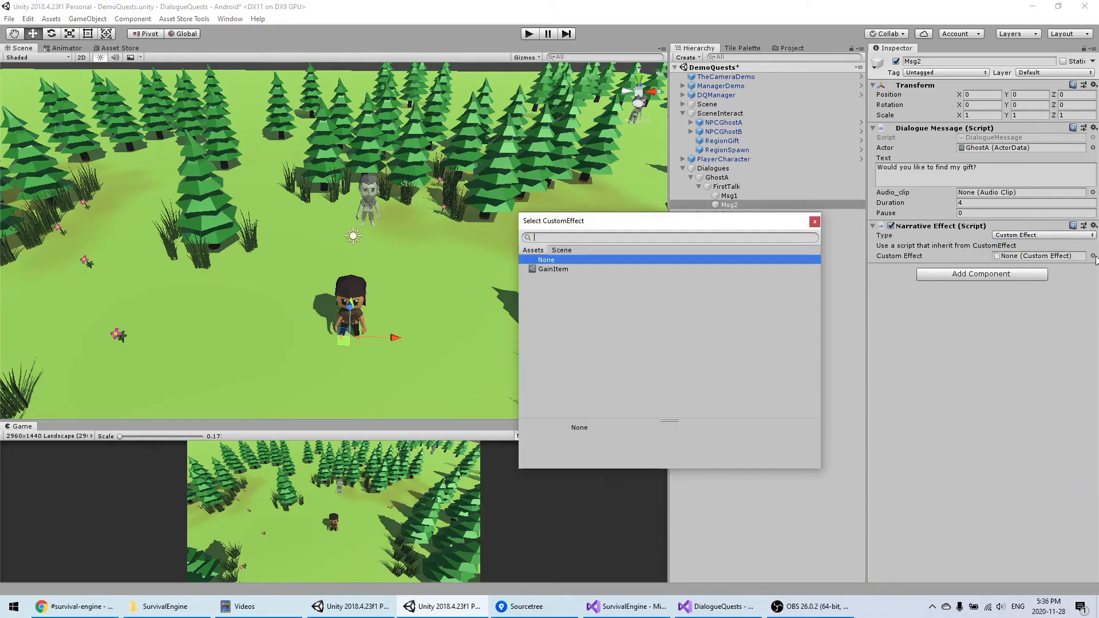
left_click(553, 269)
key("ctrl+s")
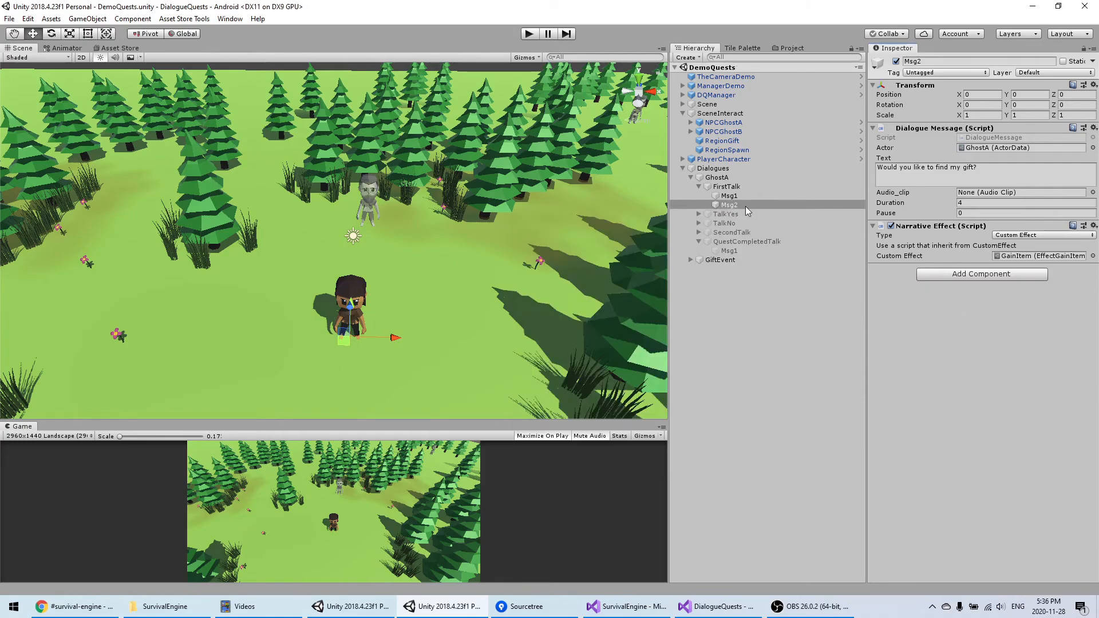
Replace Msg2's dialogue text with "Here is your gift!"
left_click(1029, 167)
key("ctrl+a")
type("Here is")
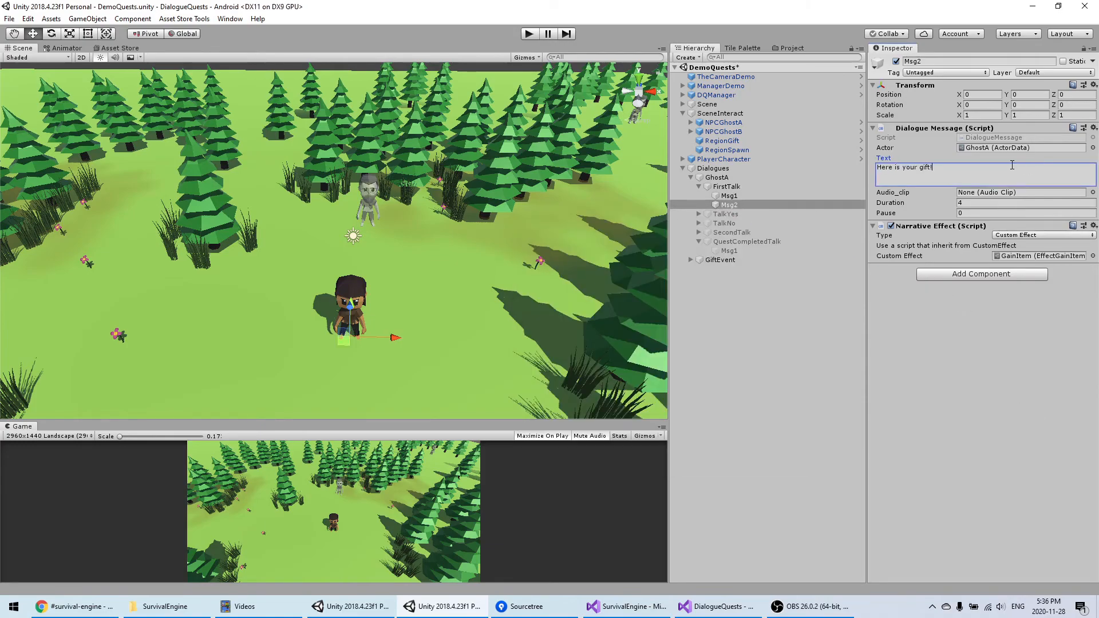
Play the scene, advance through the ghost's two messages to test the gift effect, and stop playback
left_click(528, 34)
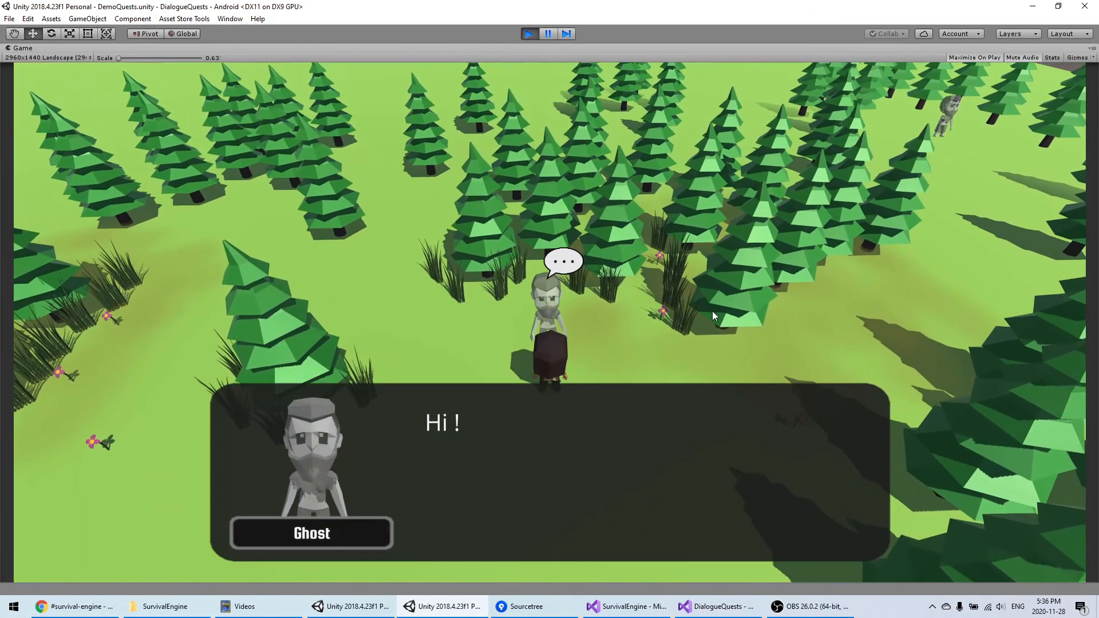
left_click(706, 449)
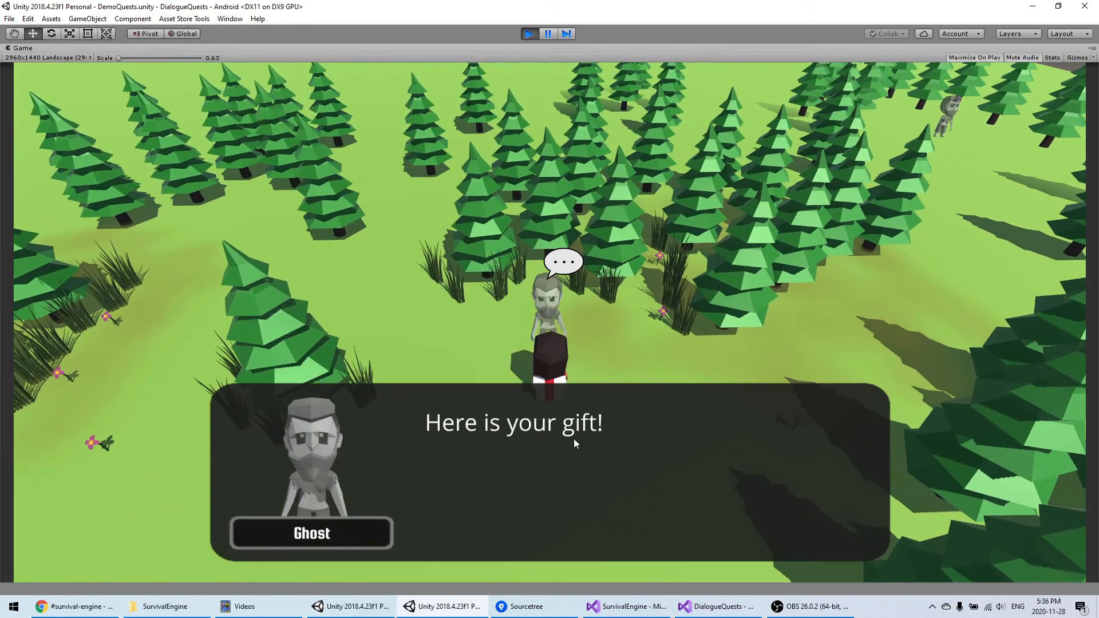
left_click(574, 438)
left_click(493, 385)
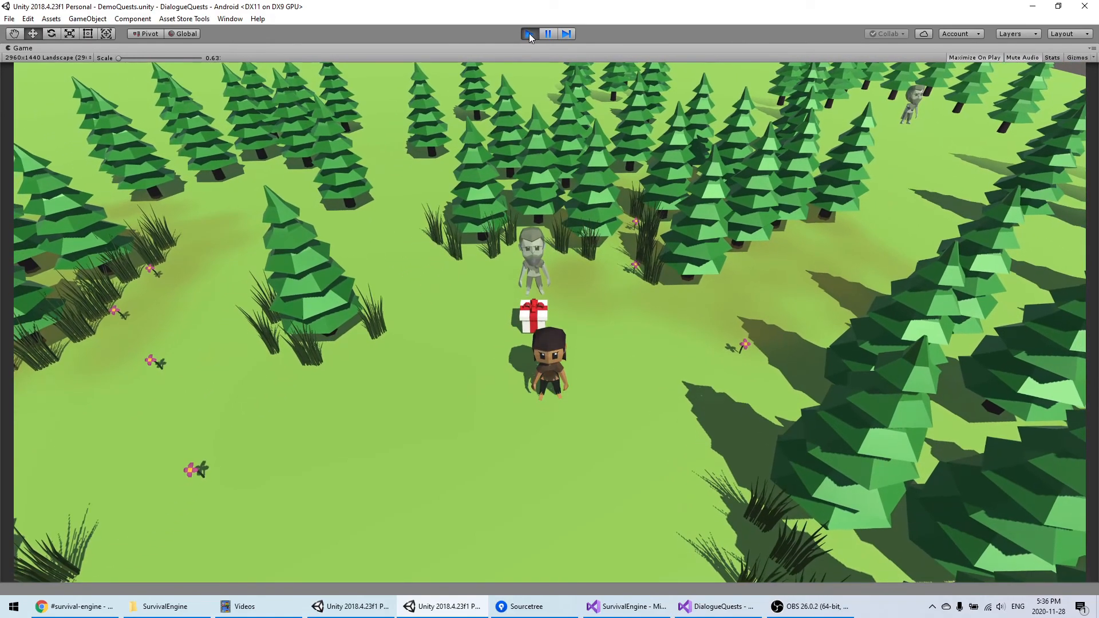
left_click(529, 34)
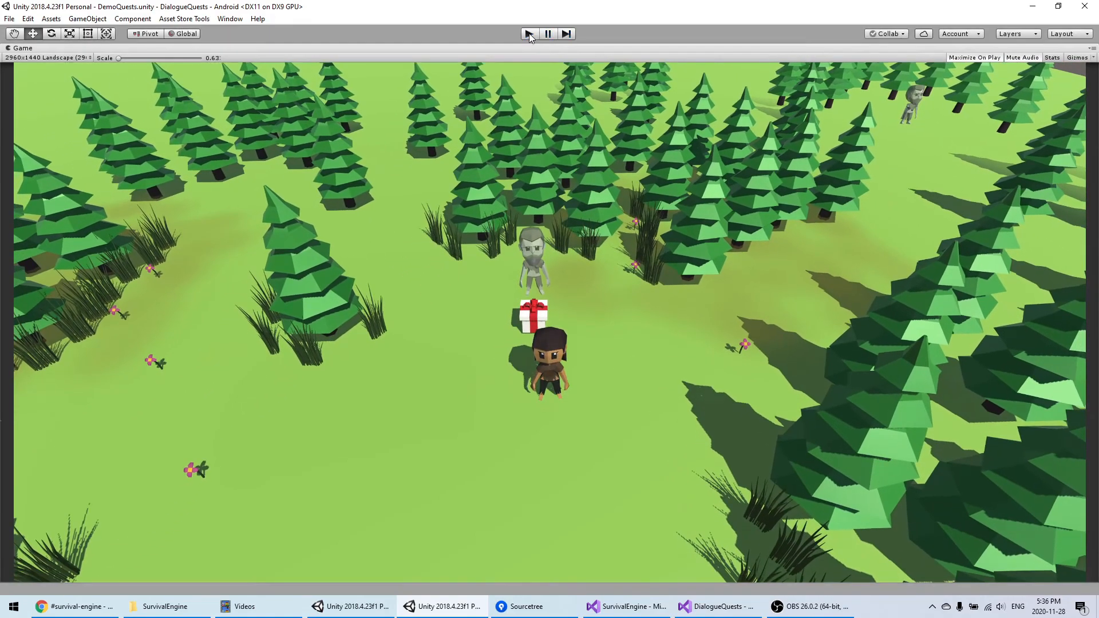
Activate the TalkYes object and remove its Narrative Effect component
left_click(729, 204)
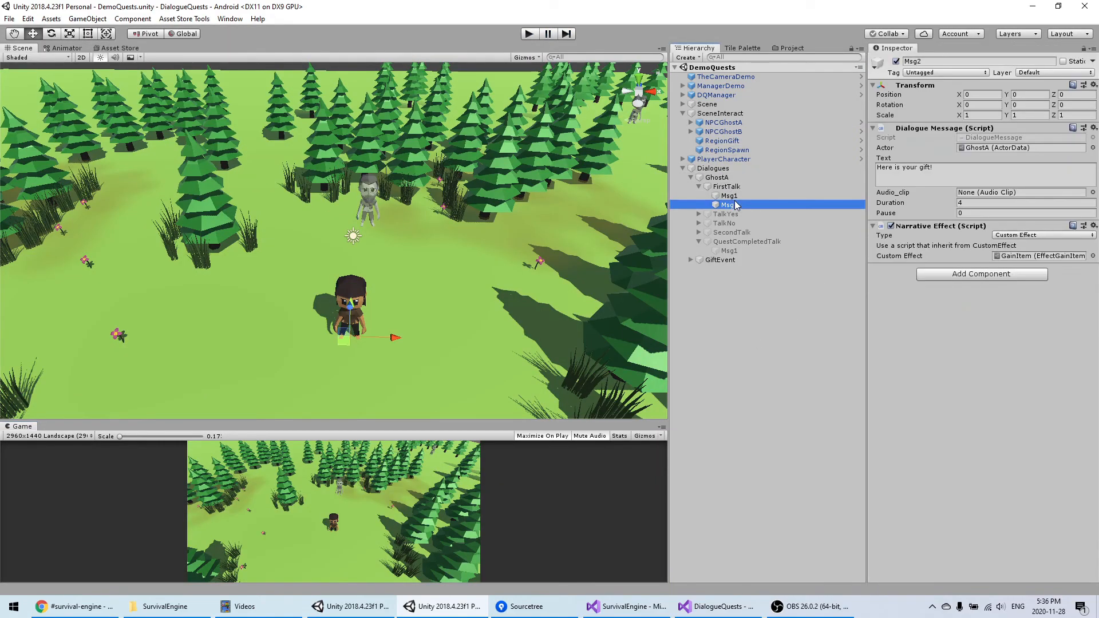
left_click(725, 215)
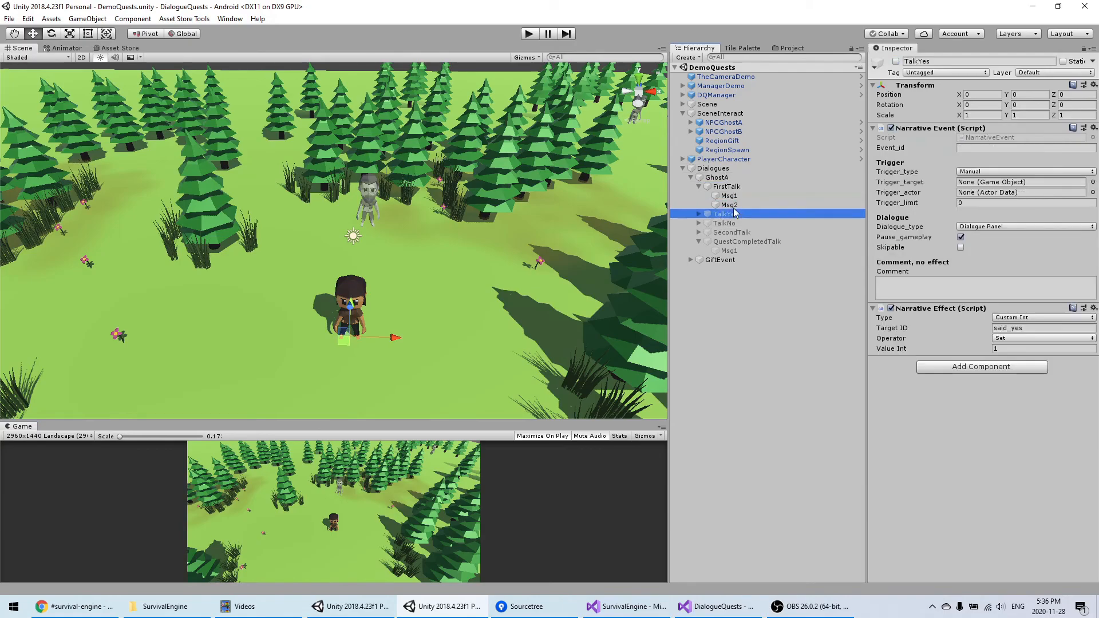
left_click(896, 61)
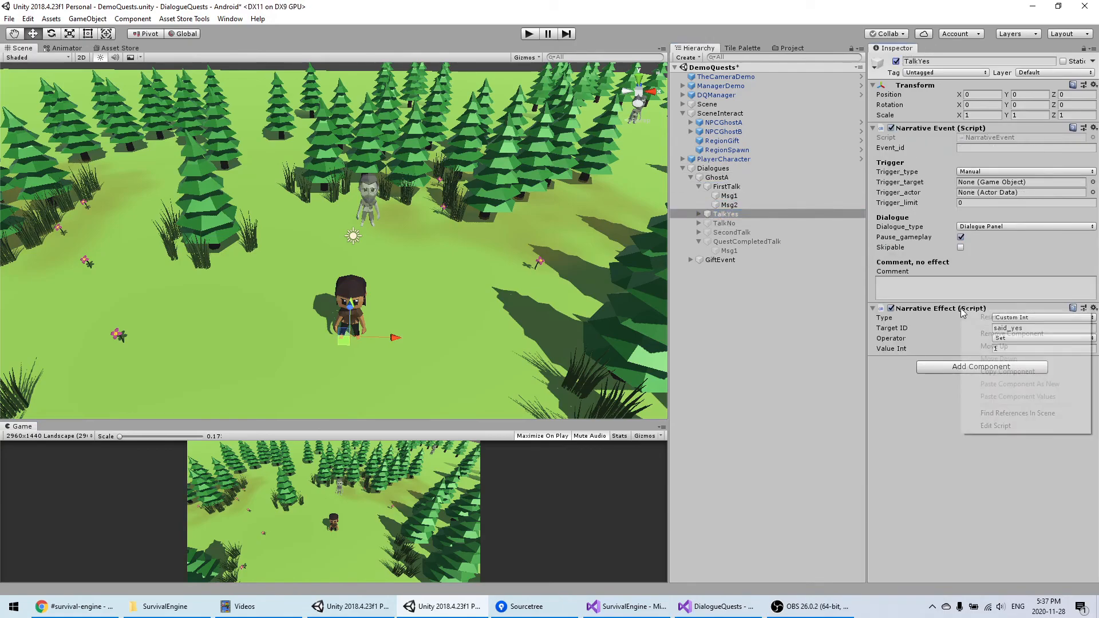
left_click(1010, 333)
Add a Narrative Condition component to TalkYes, set its type to Custom Condition, and assign the HasItem asset
left_click(981, 313)
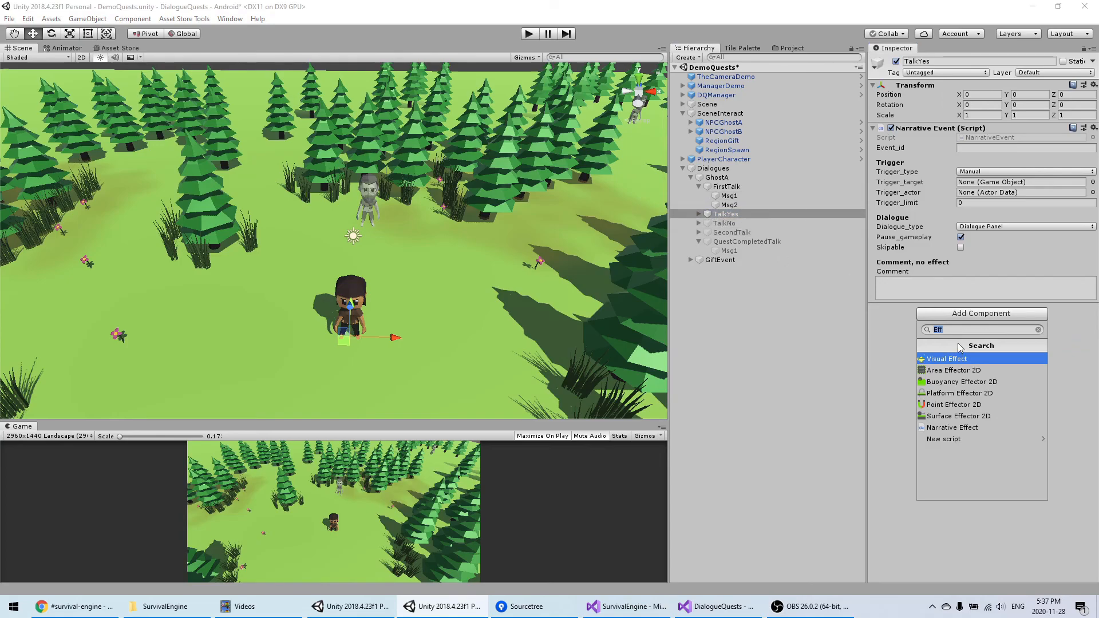
type("condition")
key("Return")
left_click(1018, 318)
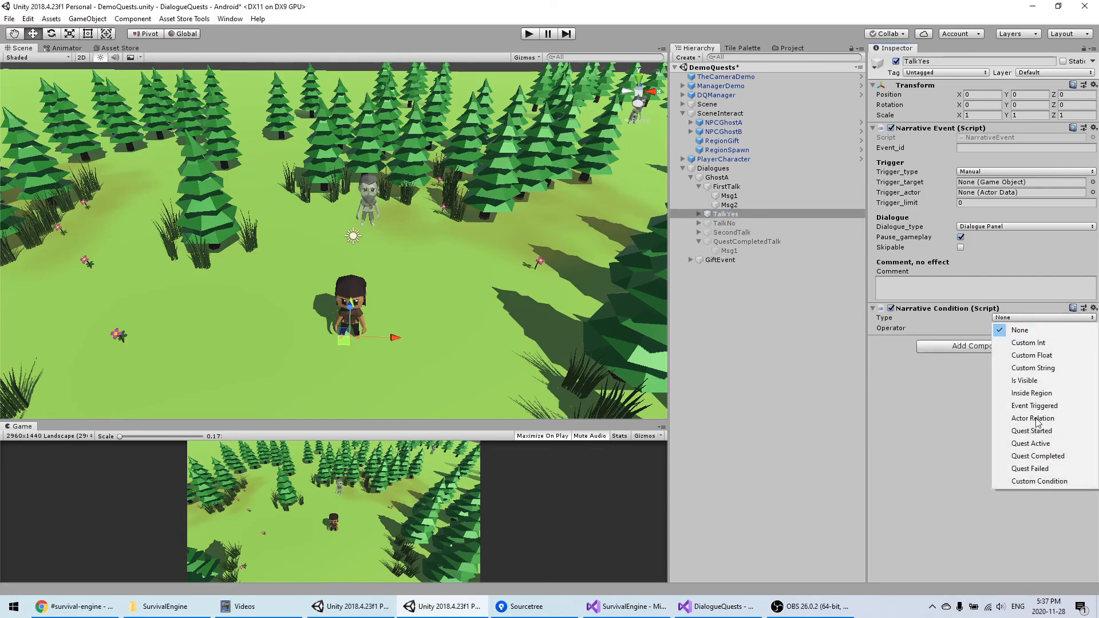
left_click(1043, 482)
left_click(1092, 338)
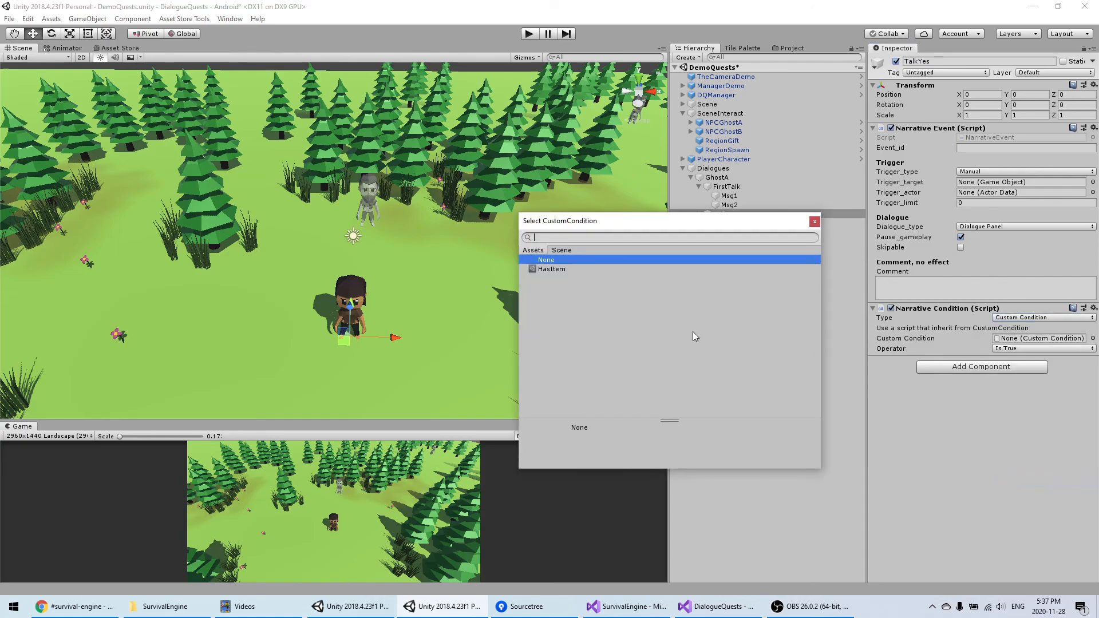
left_click(551, 269)
left_click(909, 405)
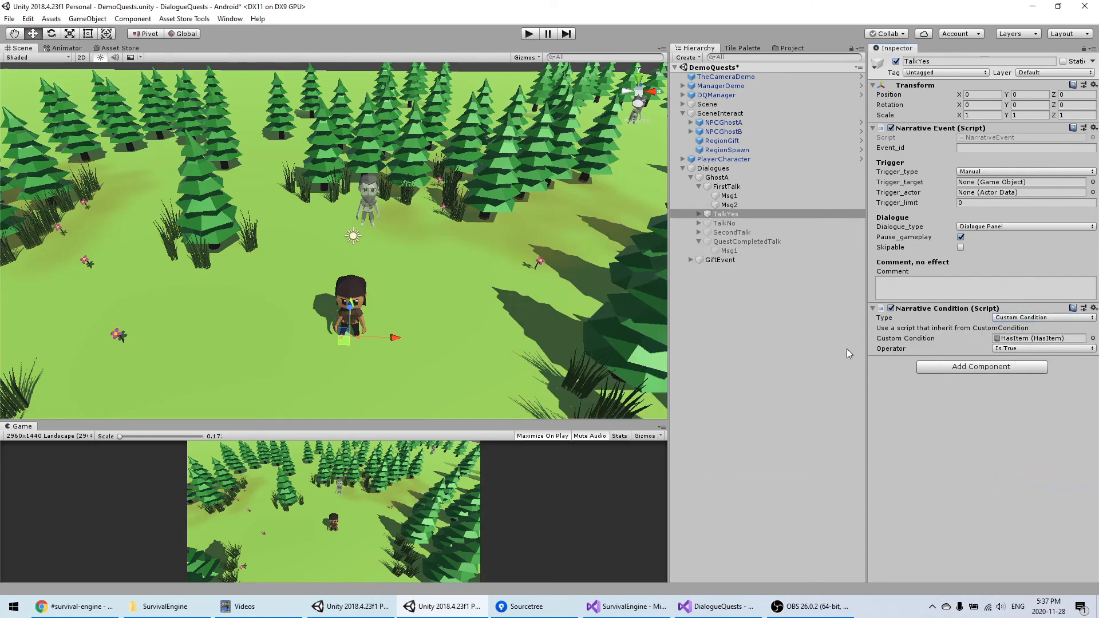
left_click(489, 279)
scroll(479, 256, "up", 5)
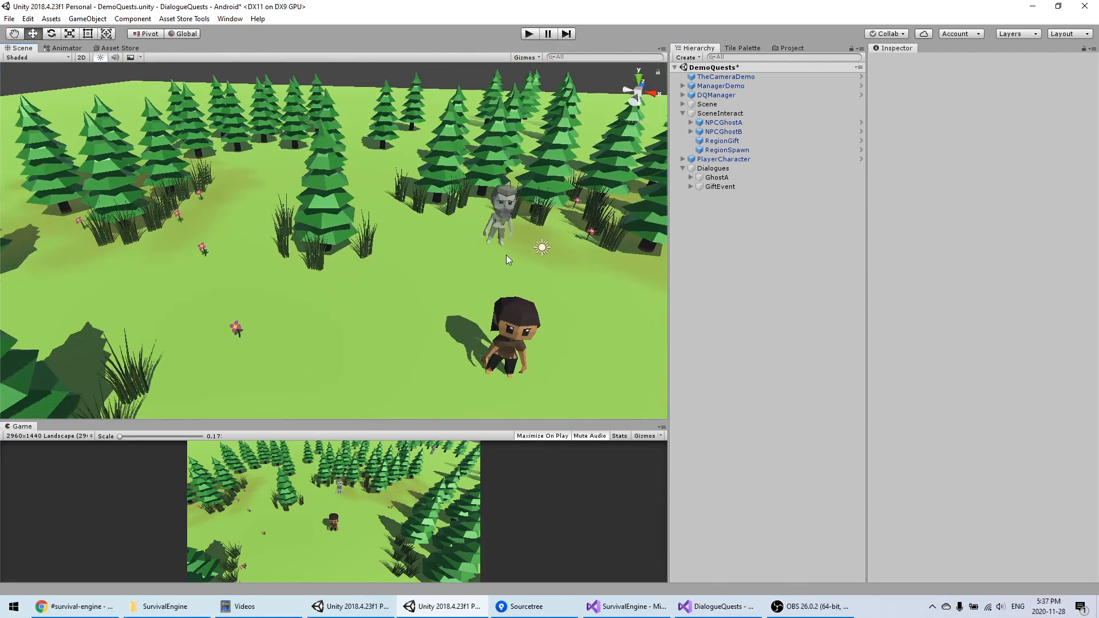